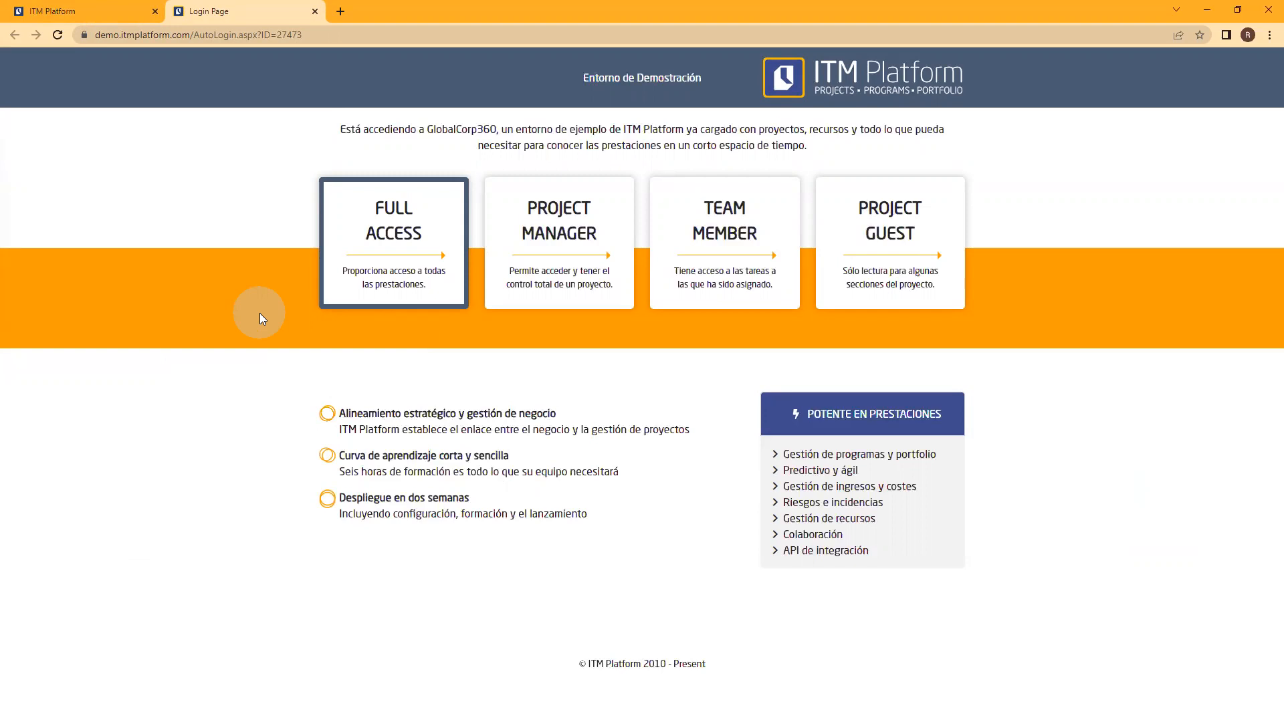
Step: Enter the demo environment with Full Access and review the organization's Datos generales settings, from name and language to account preferences
left_click(394, 245)
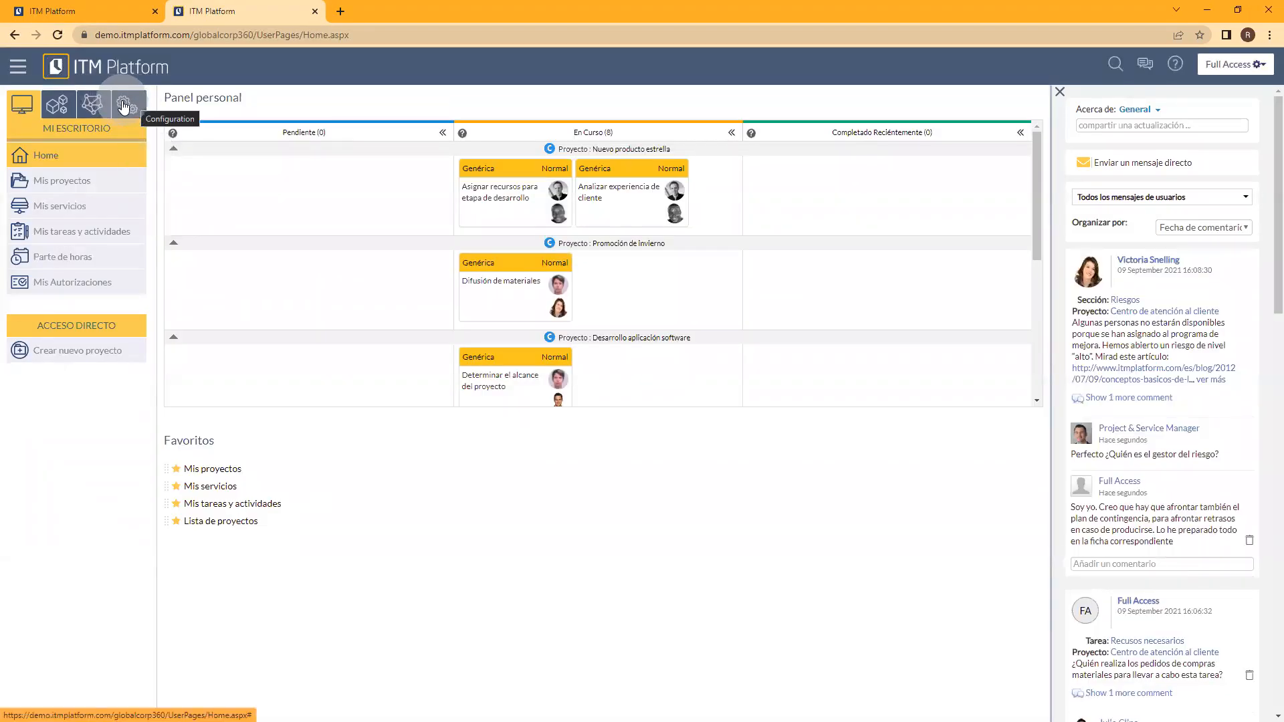
left_click(123, 106)
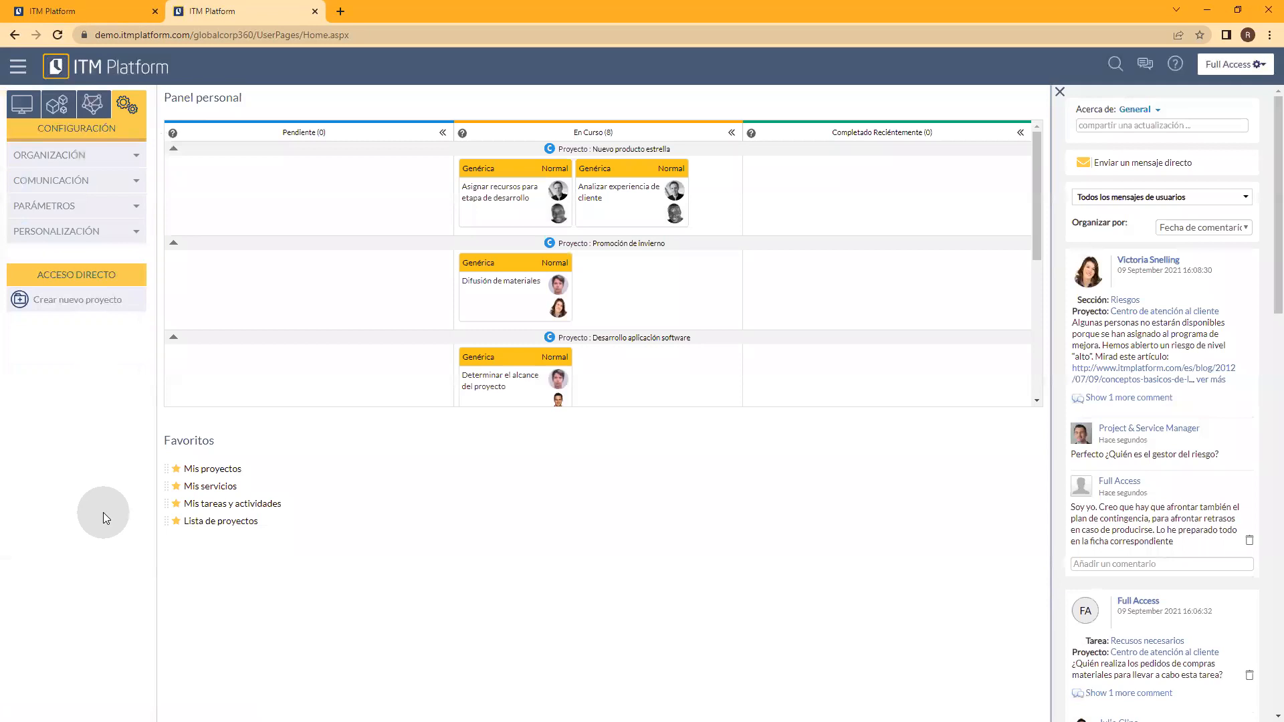
left_click(125, 114)
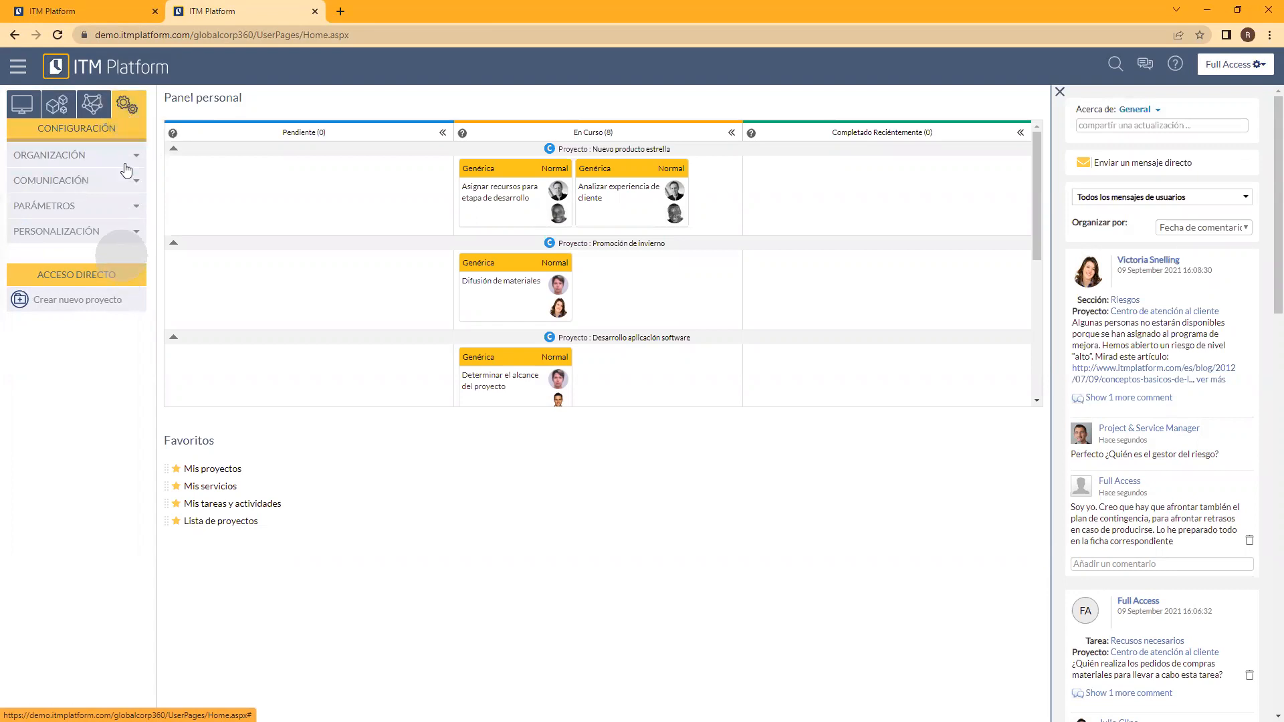
left_click(126, 158)
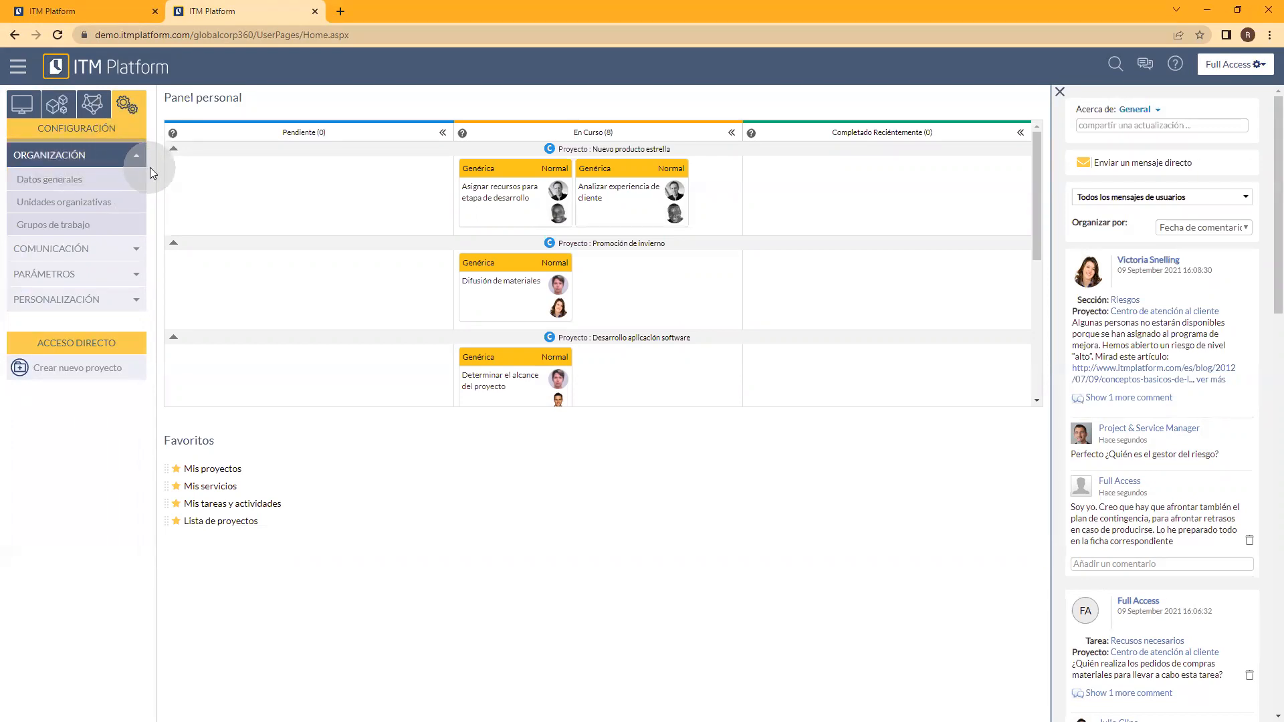
left_click(98, 182)
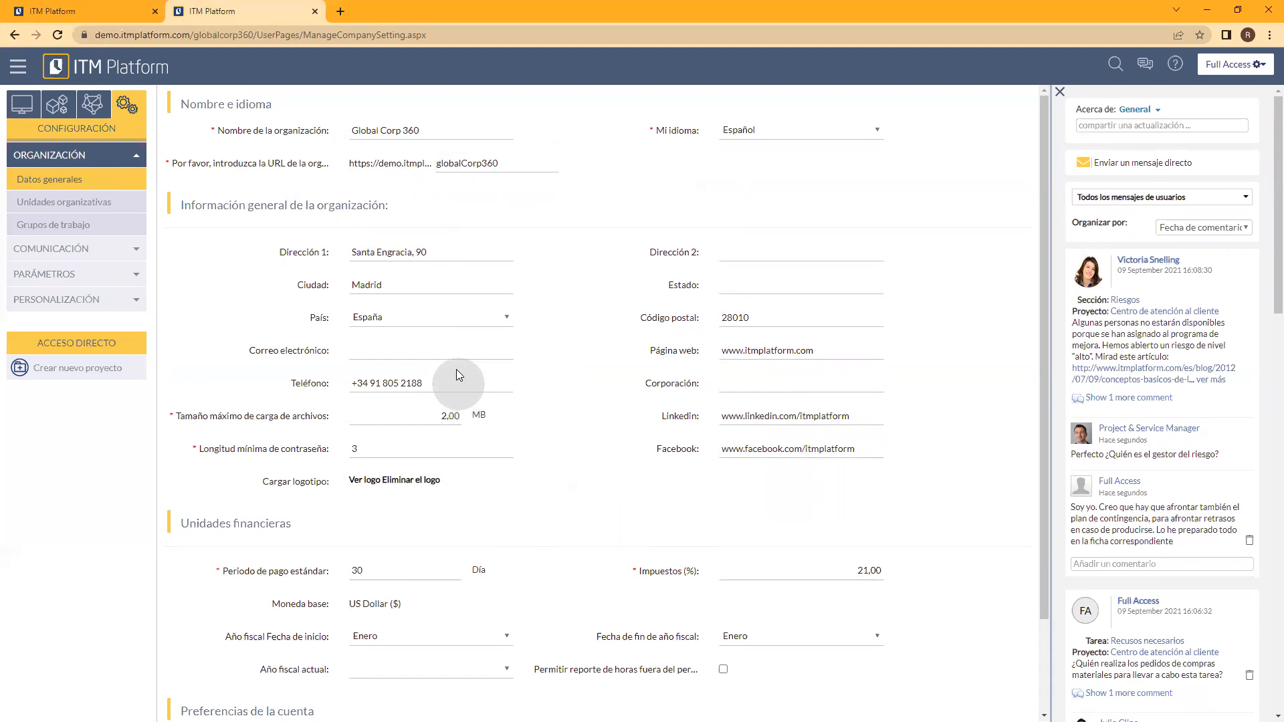
left_click_drag(1039, 396, 1047, 447)
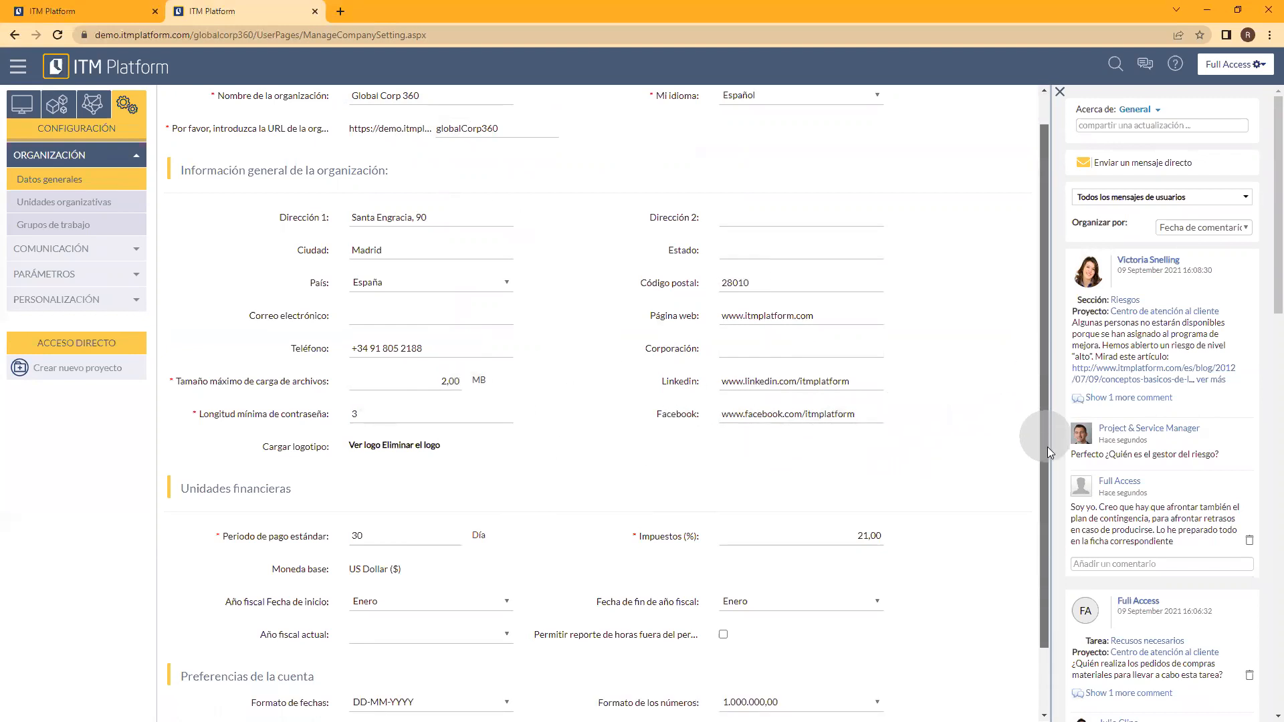
scroll(636, 413, "down", 1)
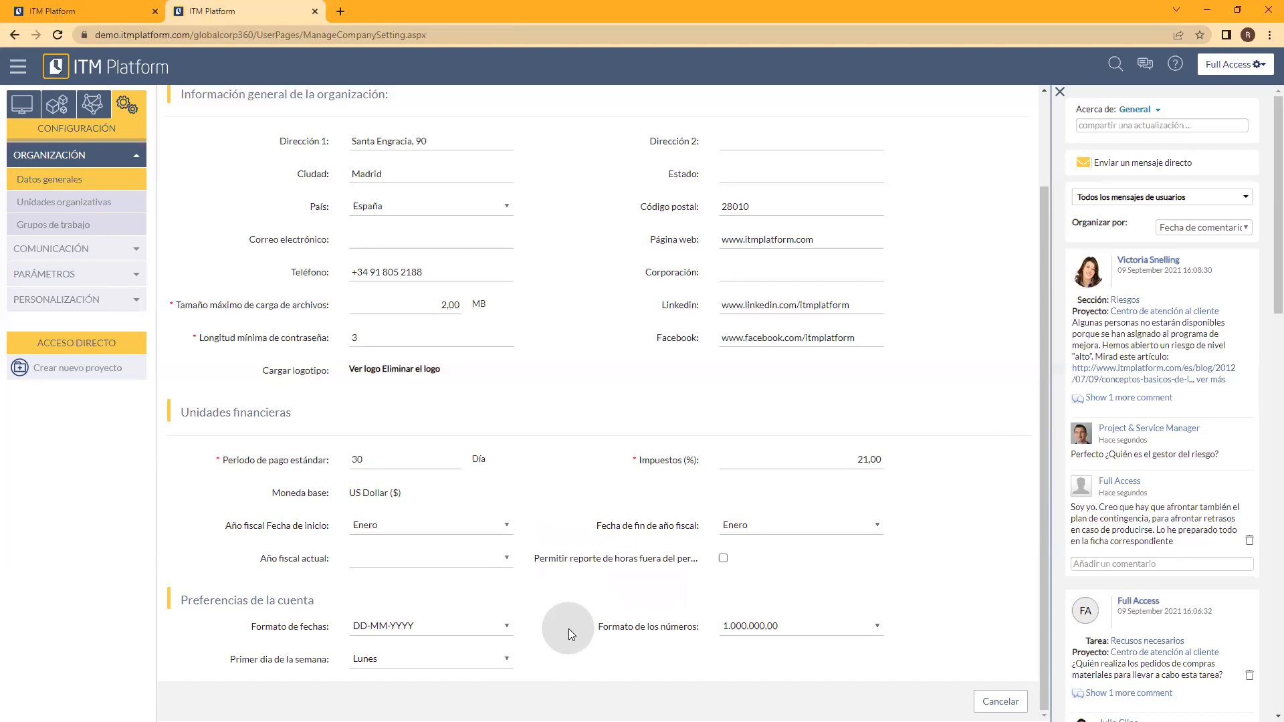
scroll(568, 629, "up", 2)
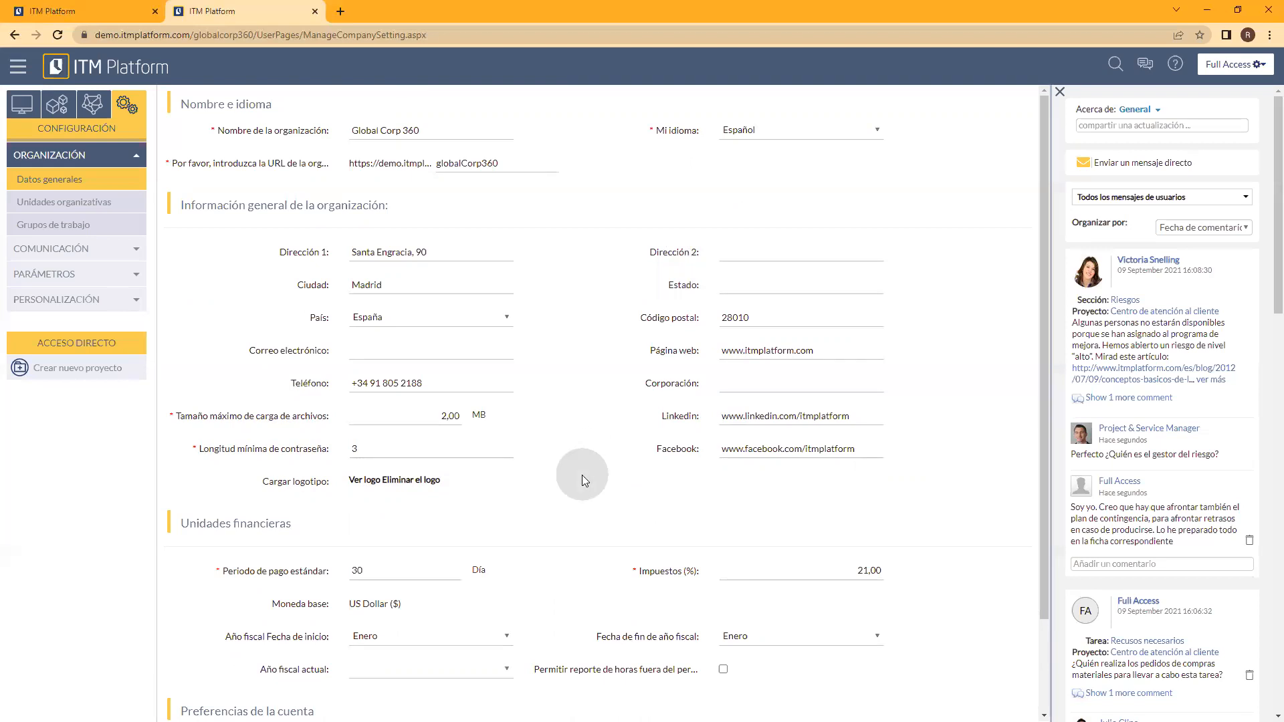
Step: Open a blank form for a new organizational unit and look through the selectable parent units
left_click(107, 210)
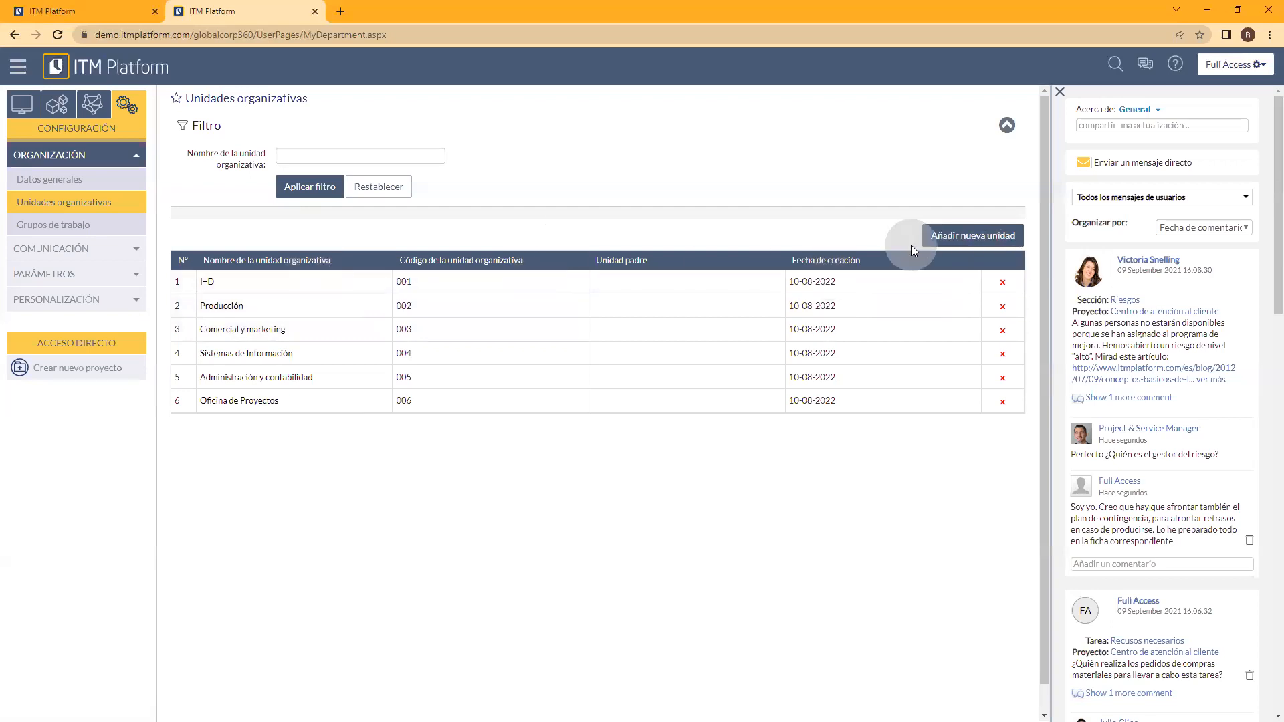
left_click(947, 237)
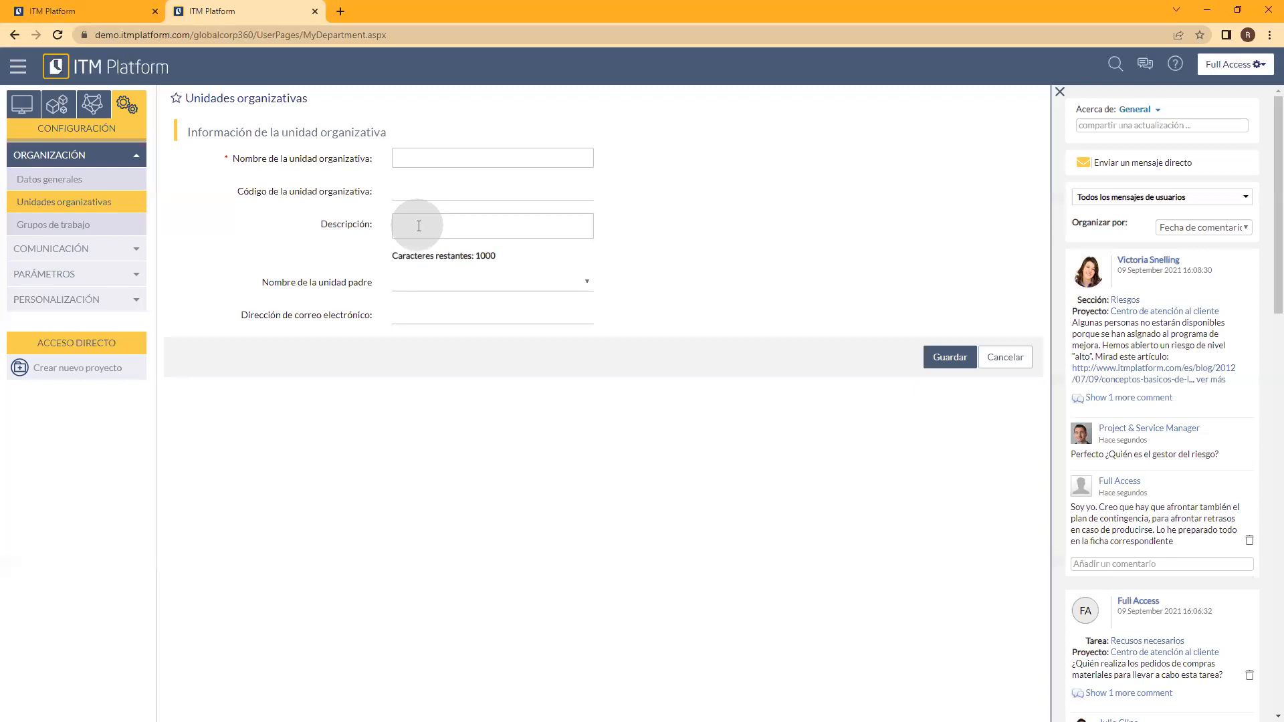
left_click(588, 284)
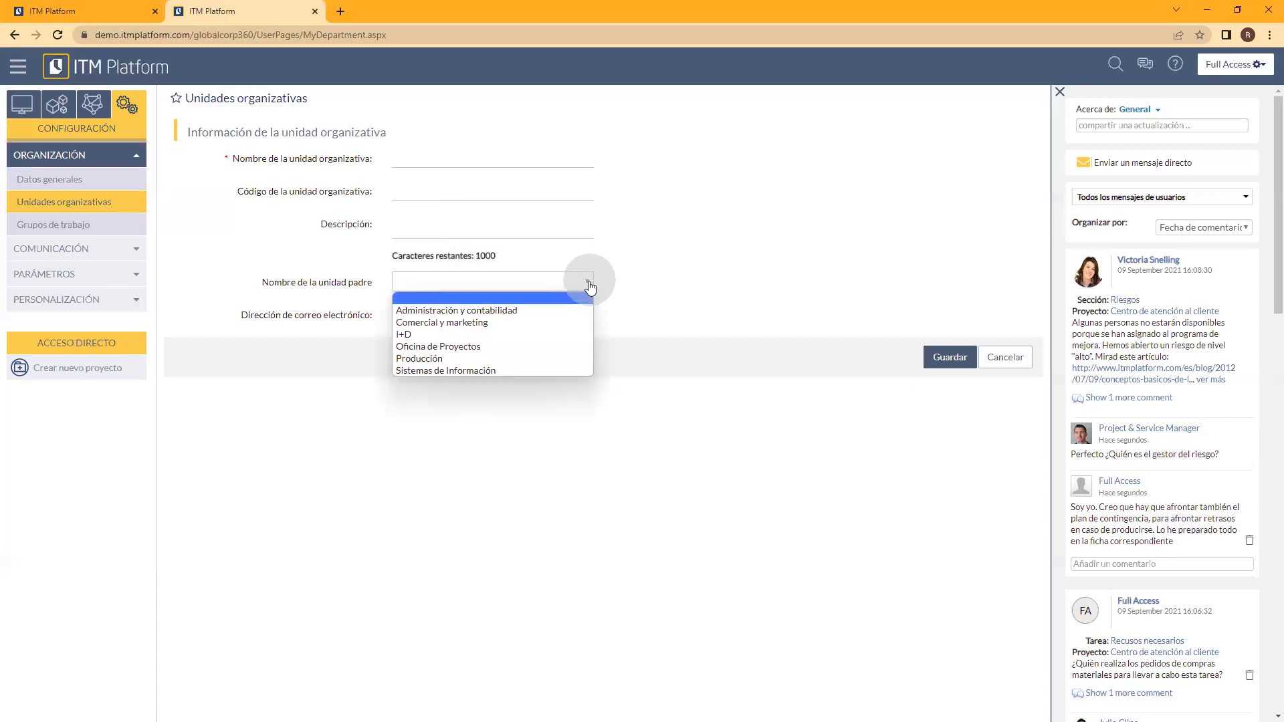
left_click(499, 370)
left_click(628, 289)
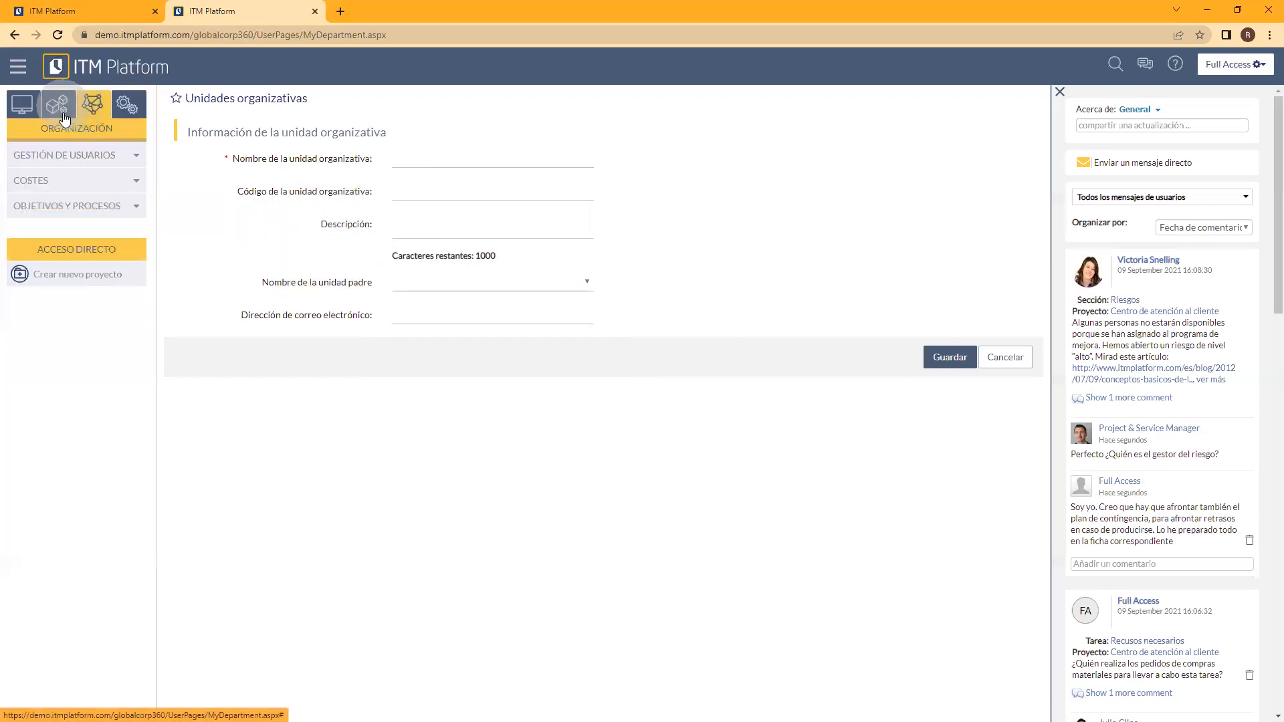
Step: In the Árbol organizativo, expand the internal users and projects of I+D, Producción and Sistemas de Información, plus Comercial y marketing's users
mouse_move(58, 122)
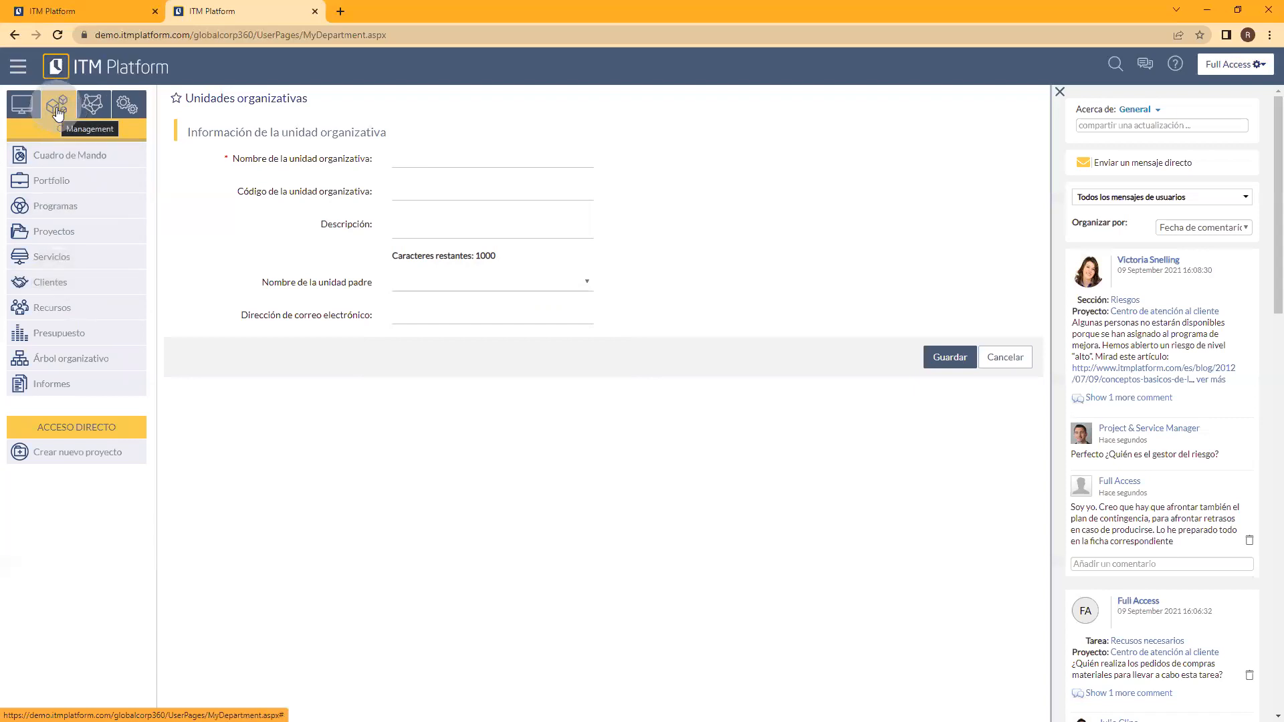
left_click(91, 368)
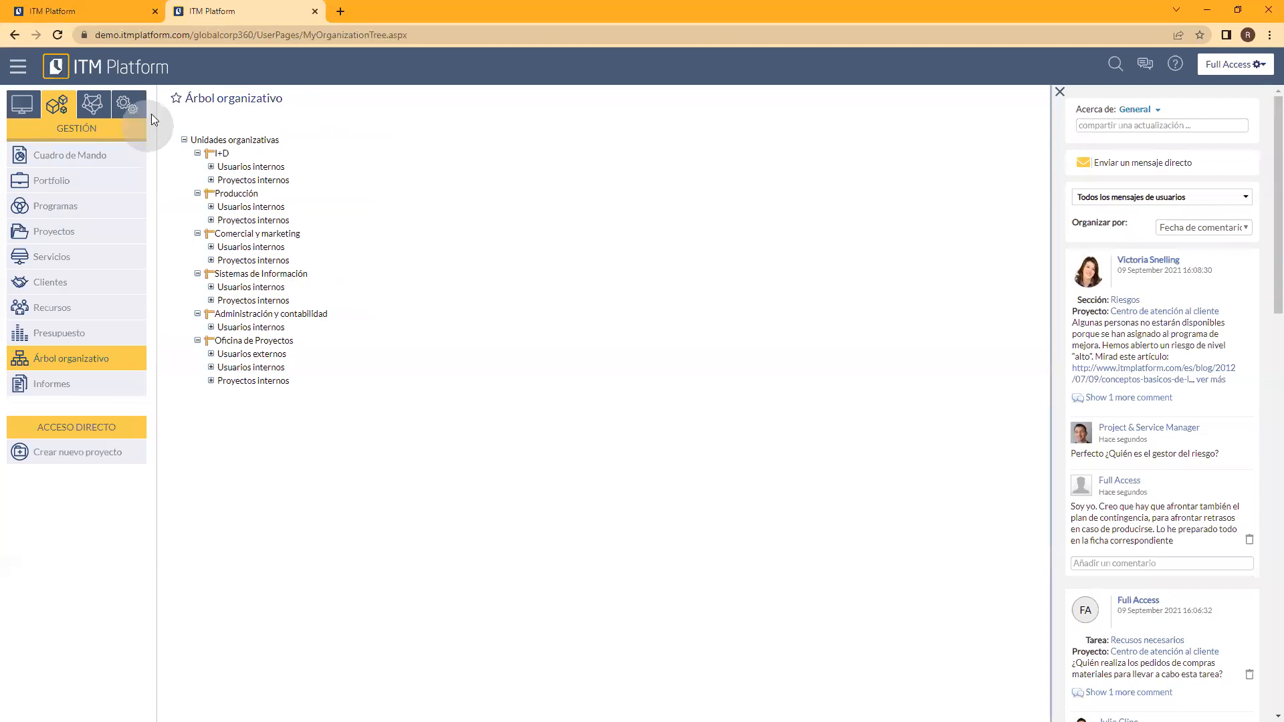
left_click(210, 167)
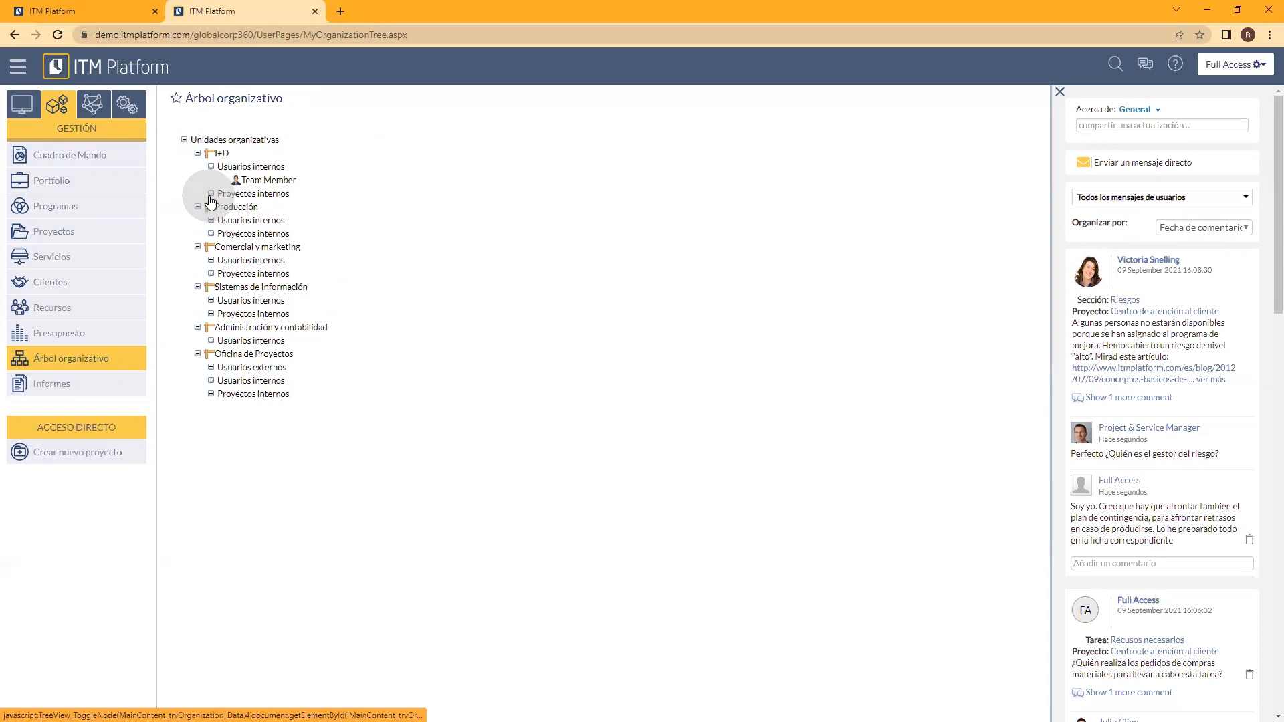
left_click(211, 220)
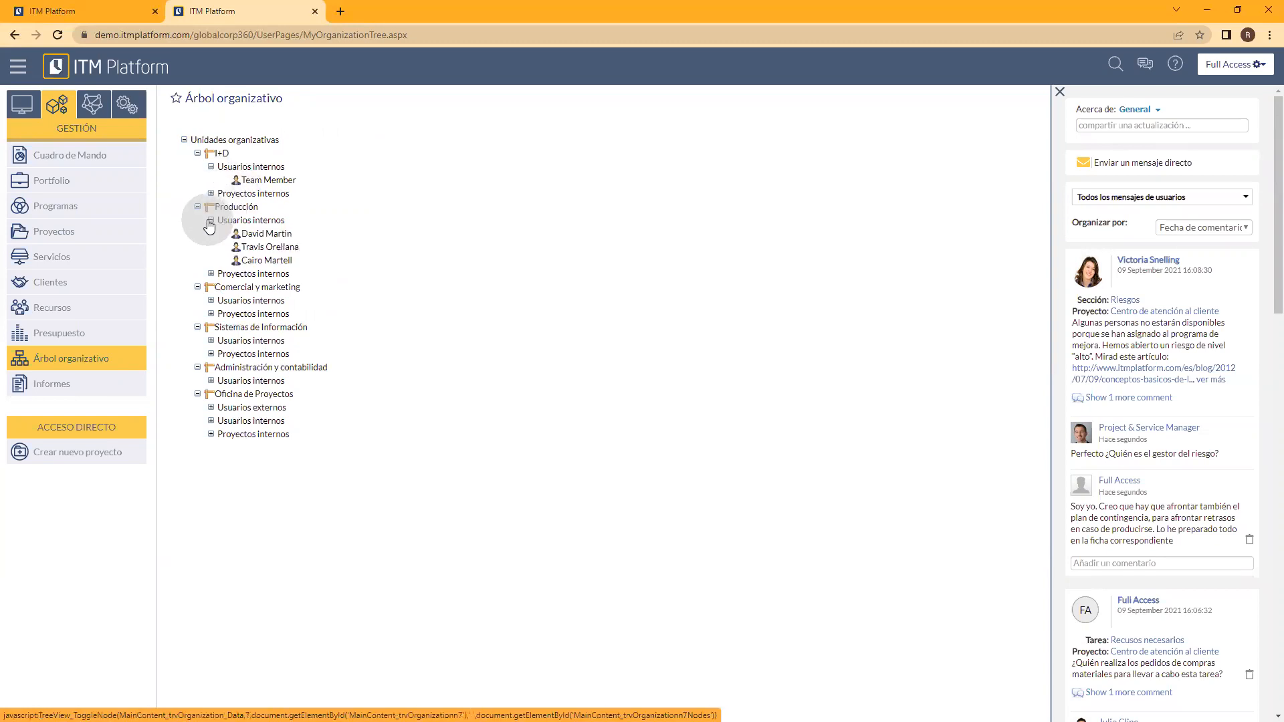
left_click(211, 301)
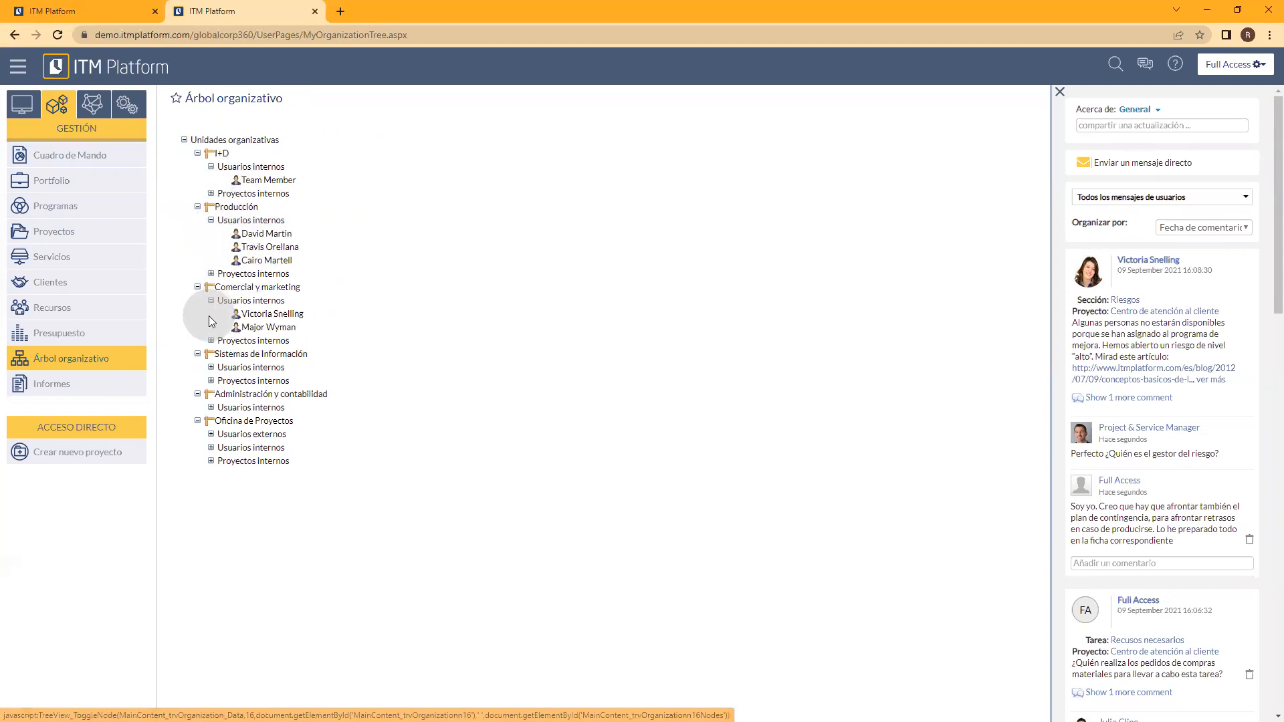
left_click(210, 274)
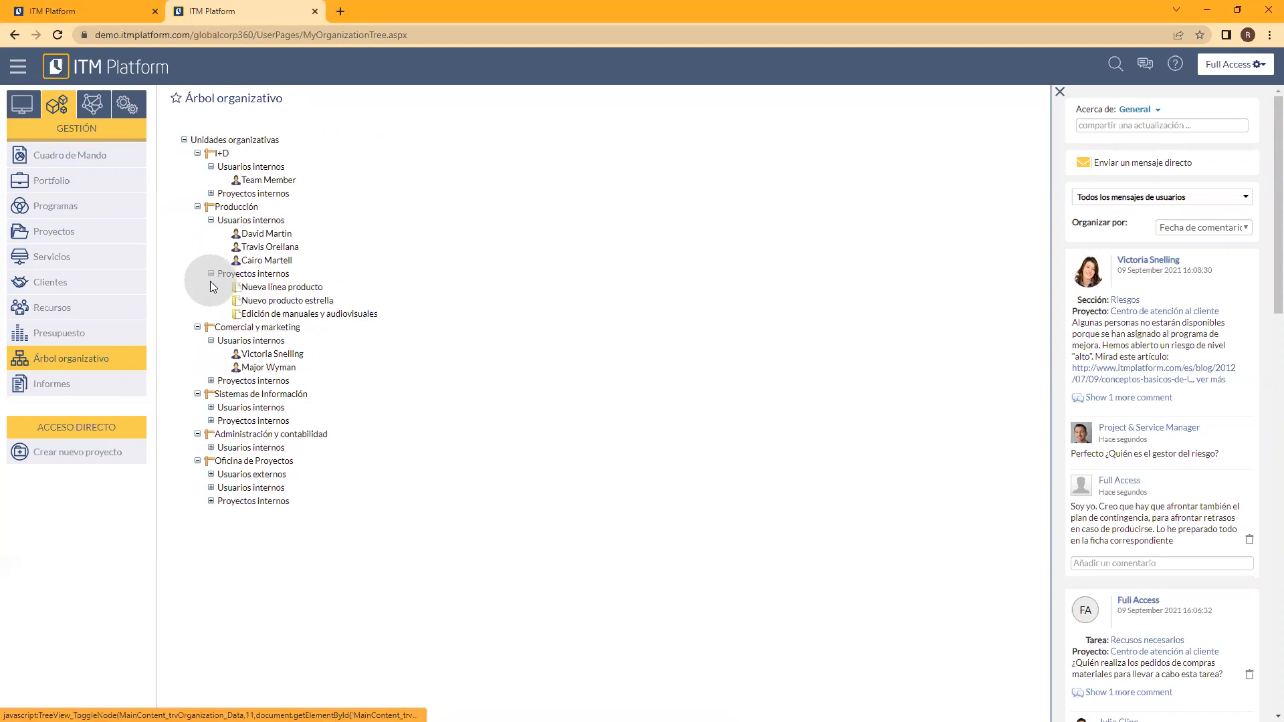
left_click(211, 194)
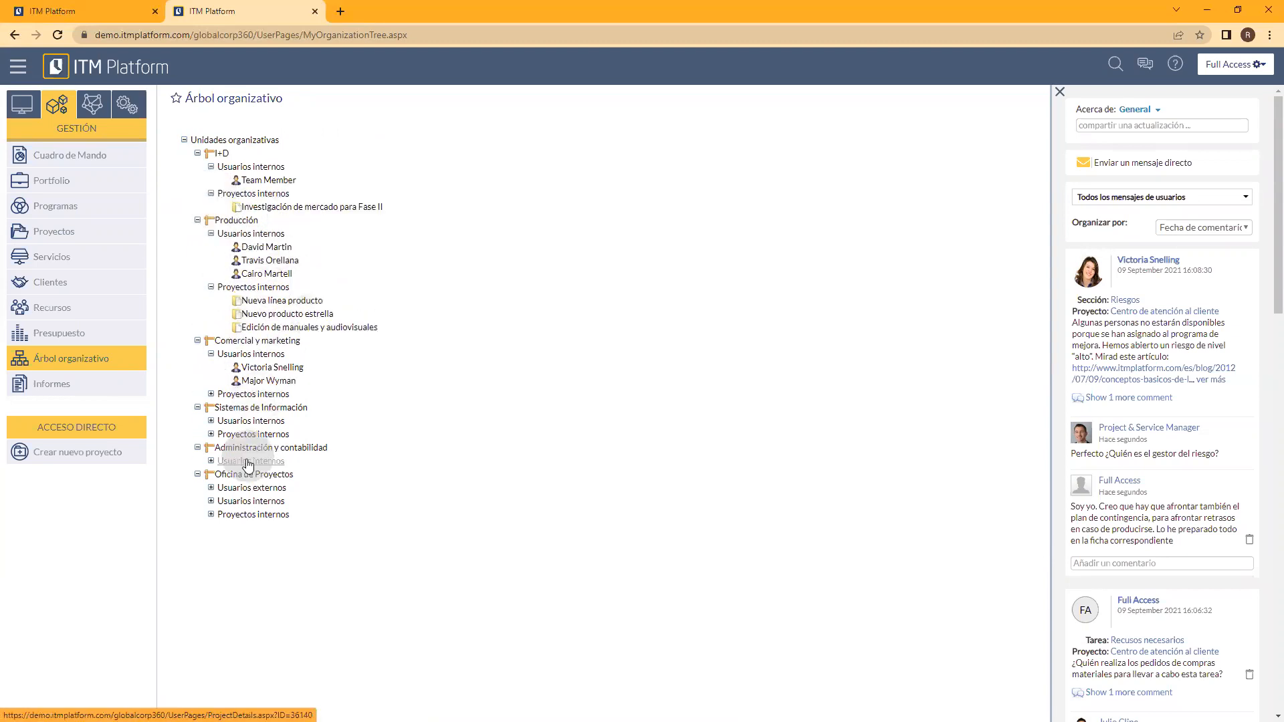
left_click(211, 434)
left_click(212, 421)
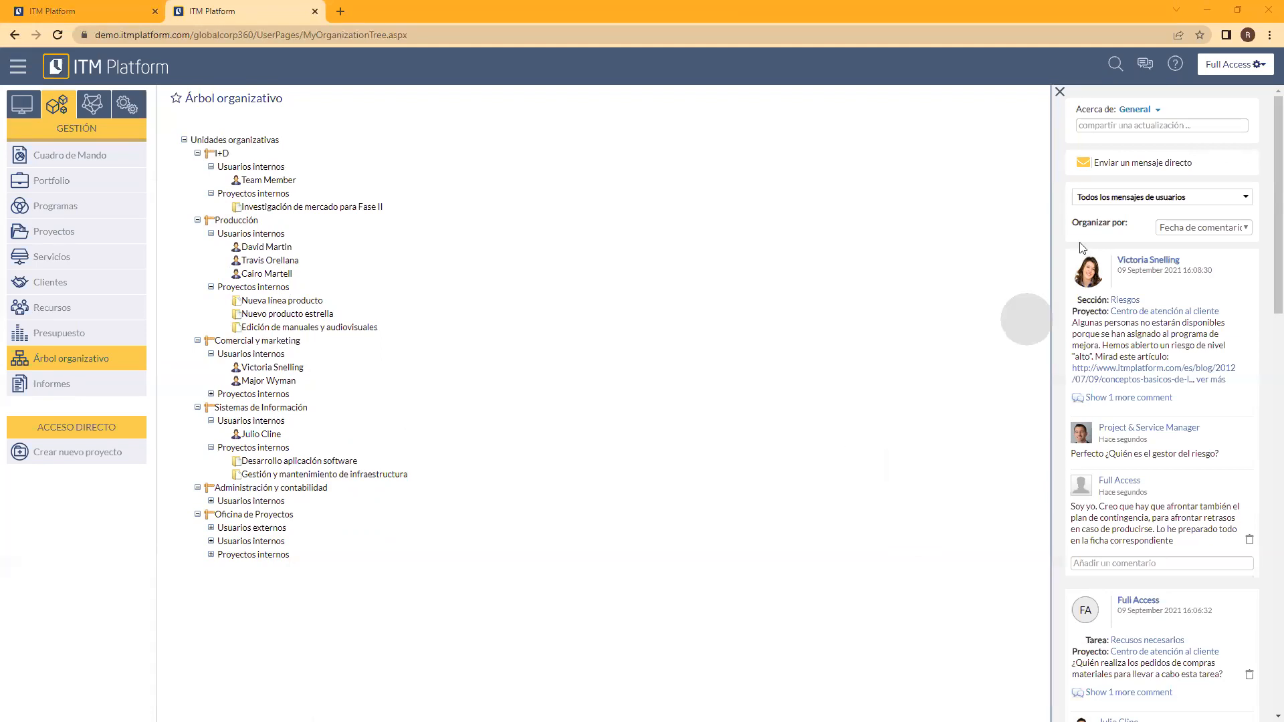
Step: Enlarge the page zoom to 125% and close the comments and messages panel
left_click(1269, 35)
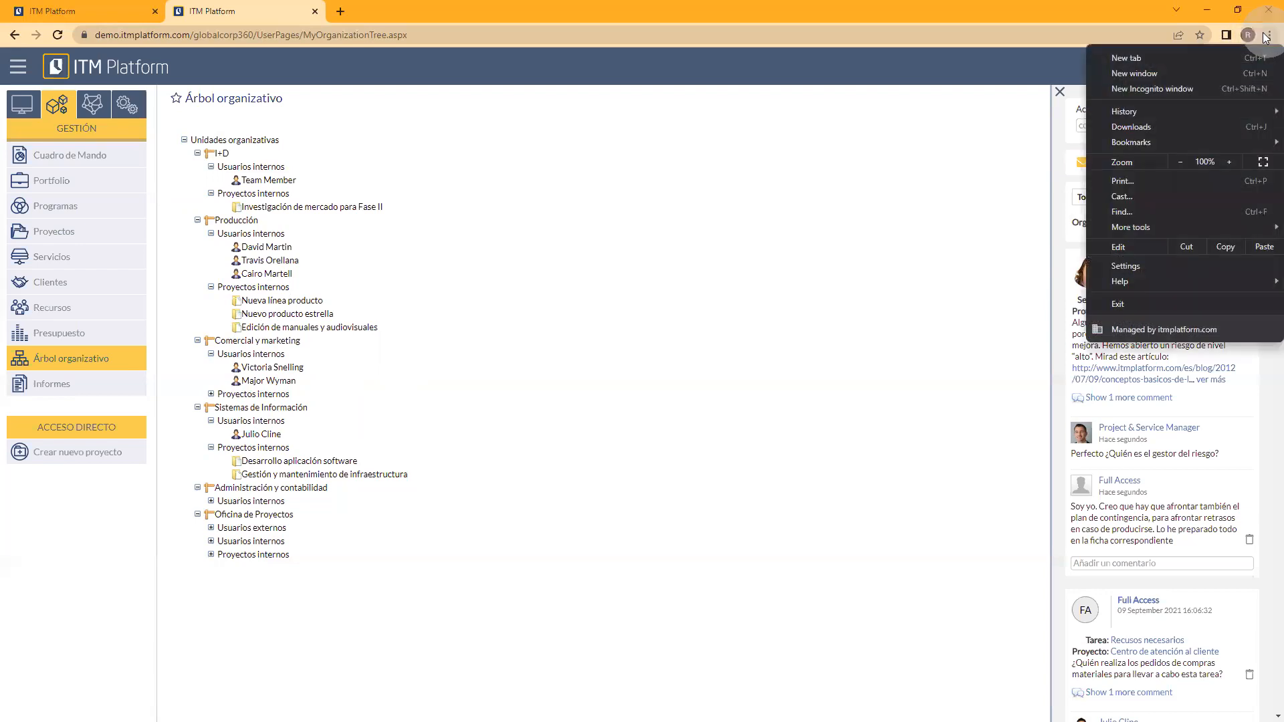
left_click(1232, 161)
left_click(1232, 161)
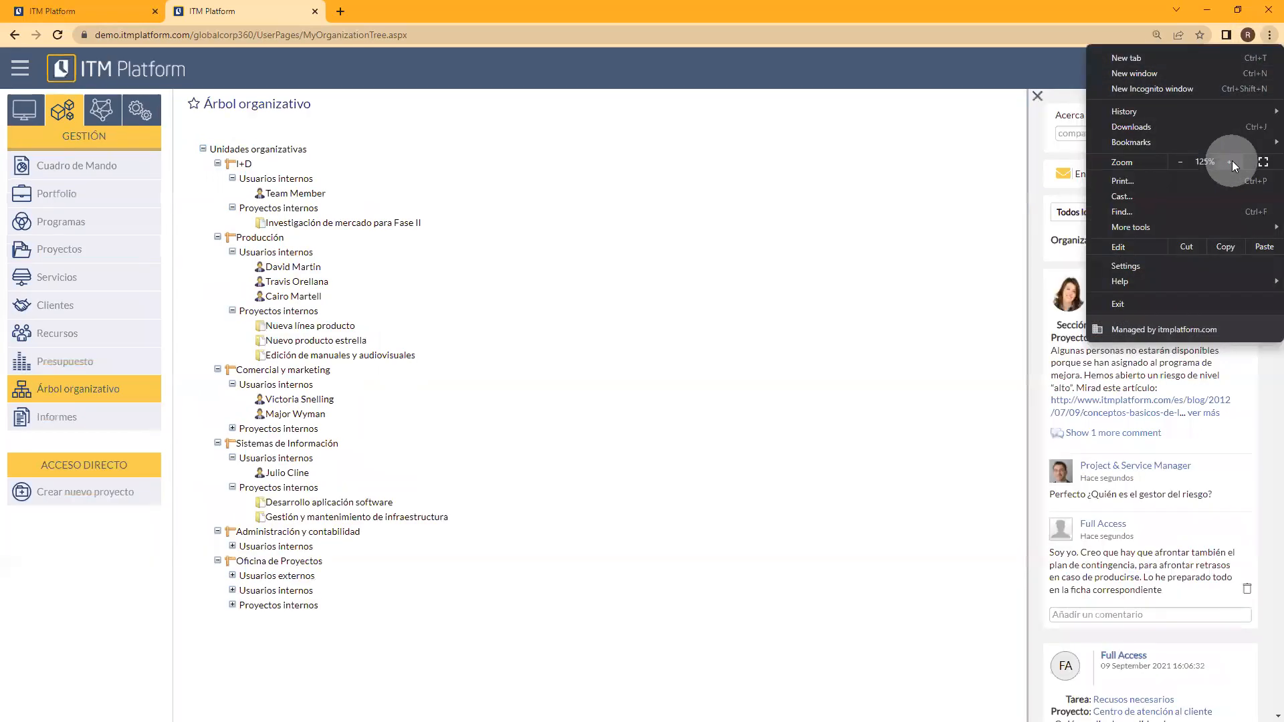
left_click(1232, 162)
left_click(1002, 105)
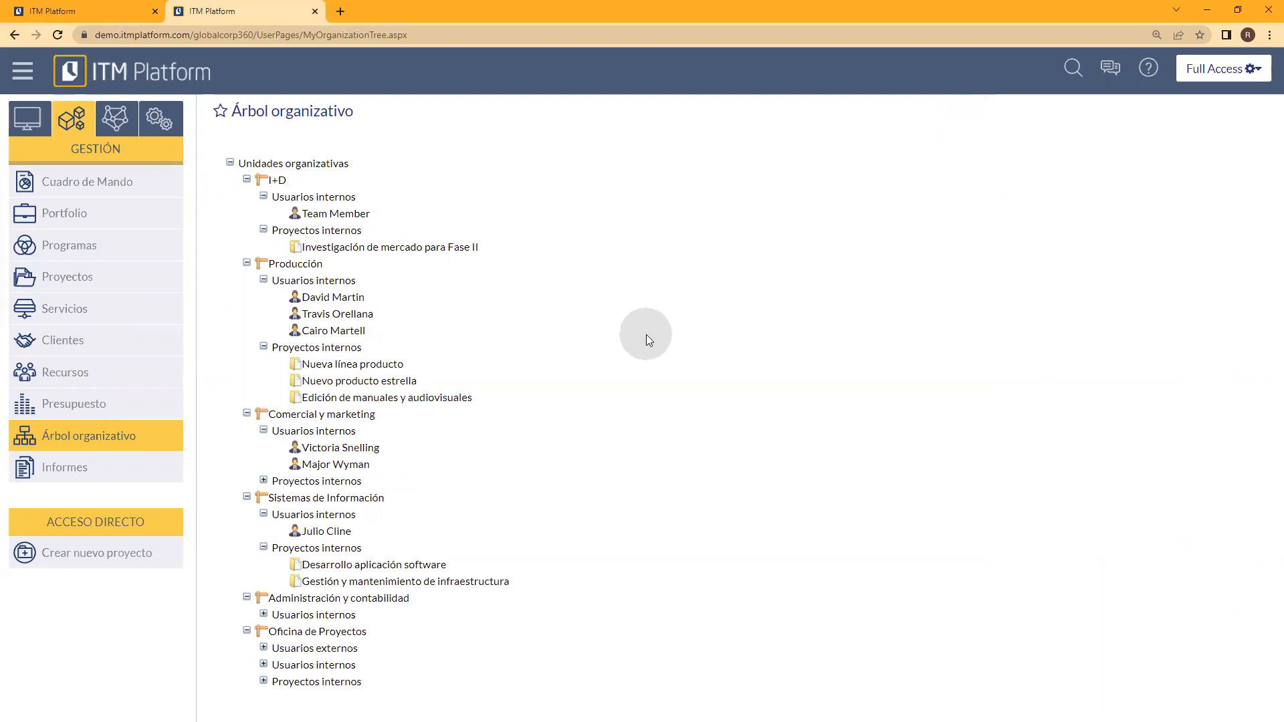
Step: Switch to the Configuración section and enlarge the page zoom to 150%
left_click(167, 120)
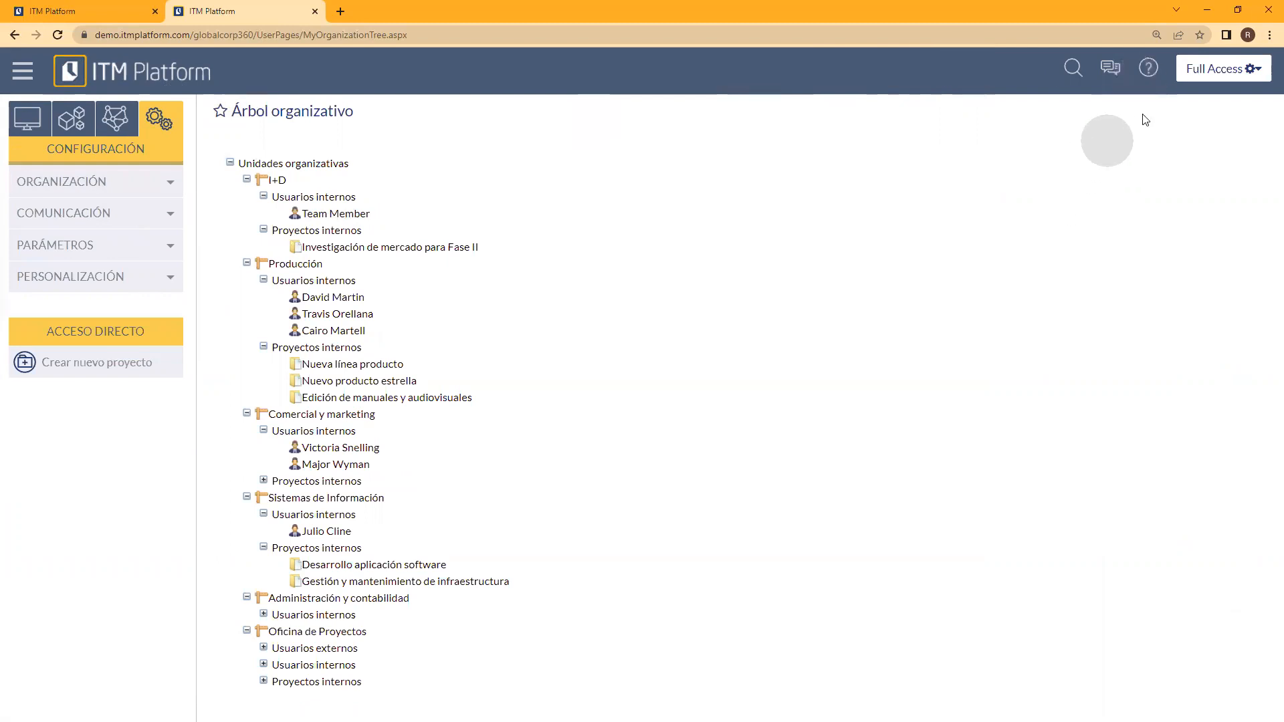
left_click(1269, 35)
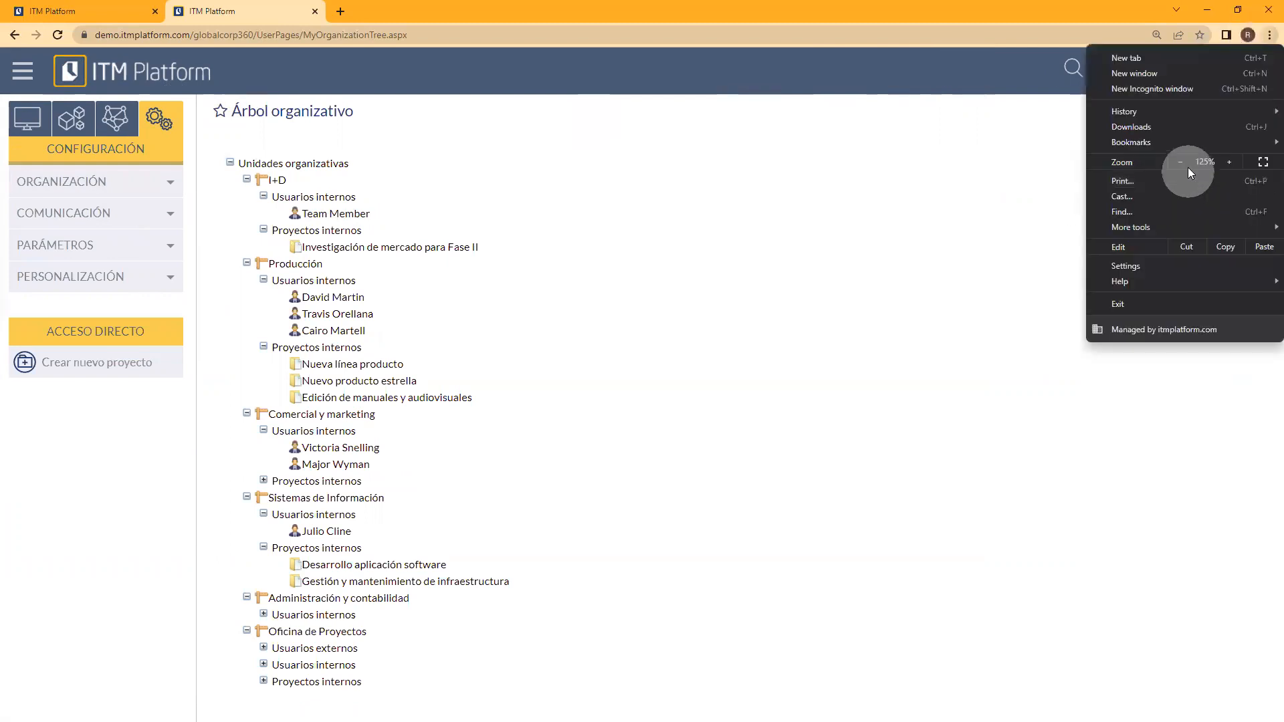
left_click(1230, 162)
left_click(795, 310)
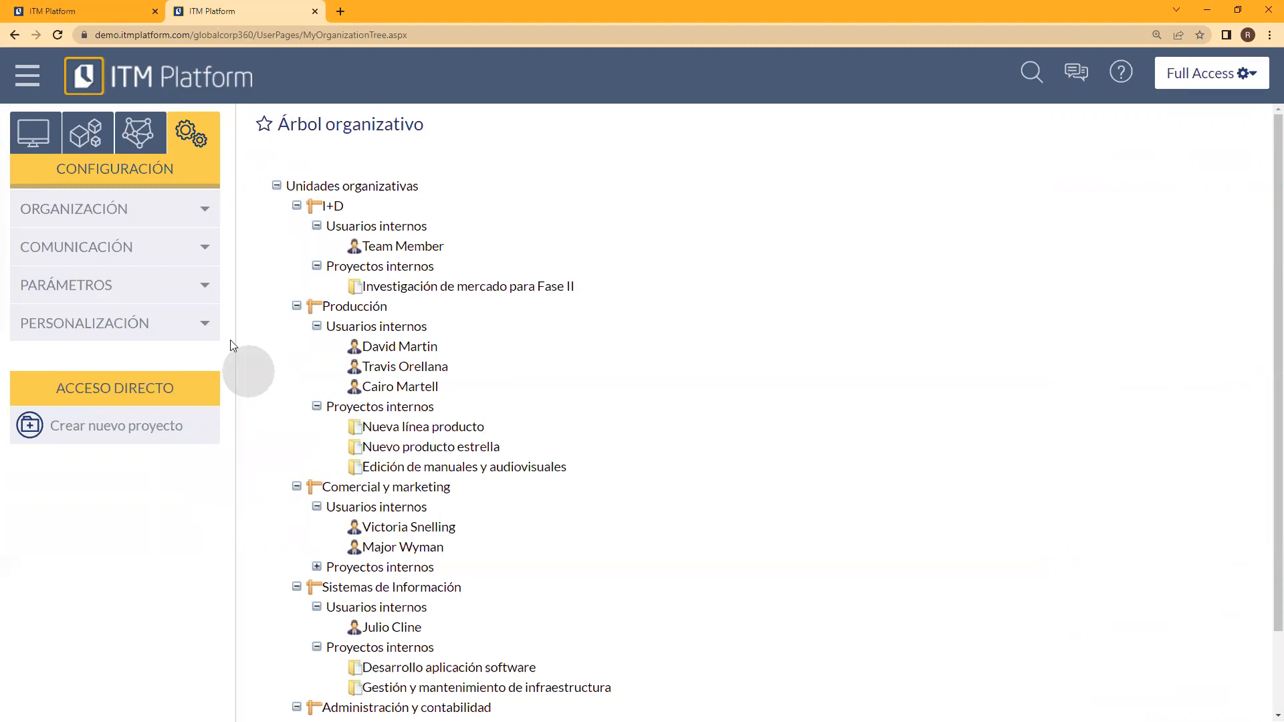
Step: Show the organization's Unidades organizativas list and collapse the navigation menu to widen it
left_click(179, 210)
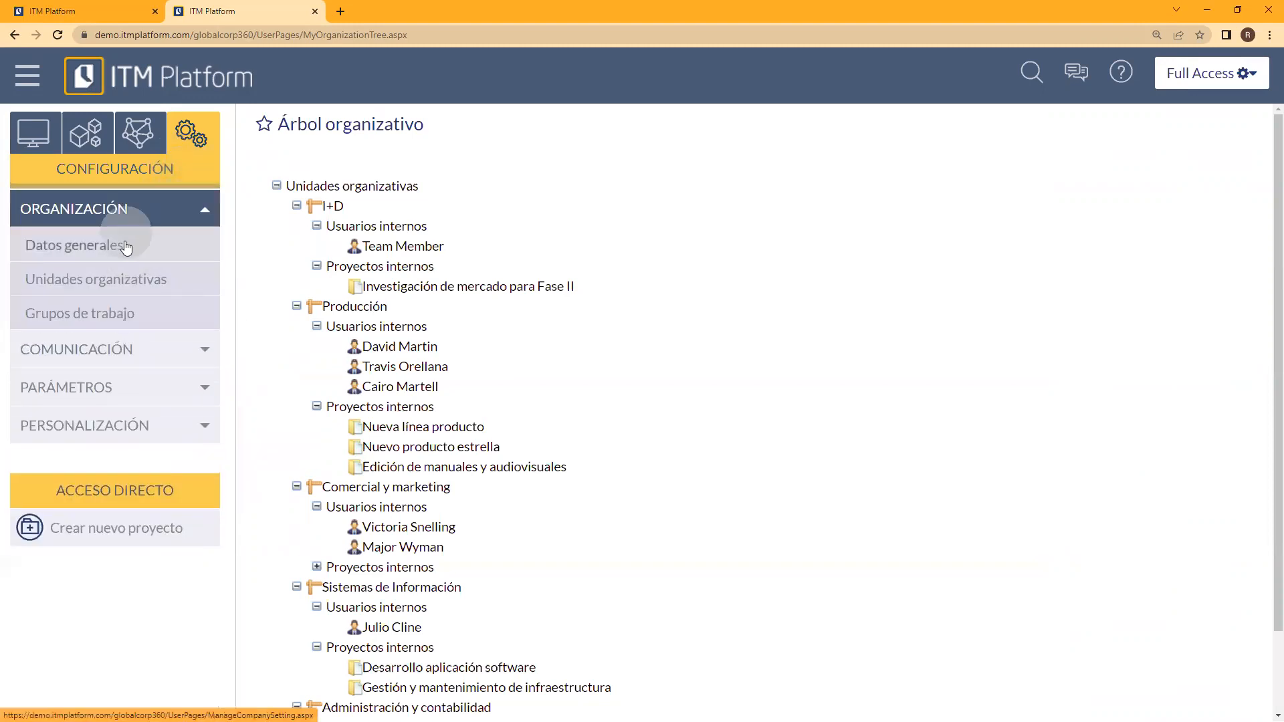
left_click(93, 286)
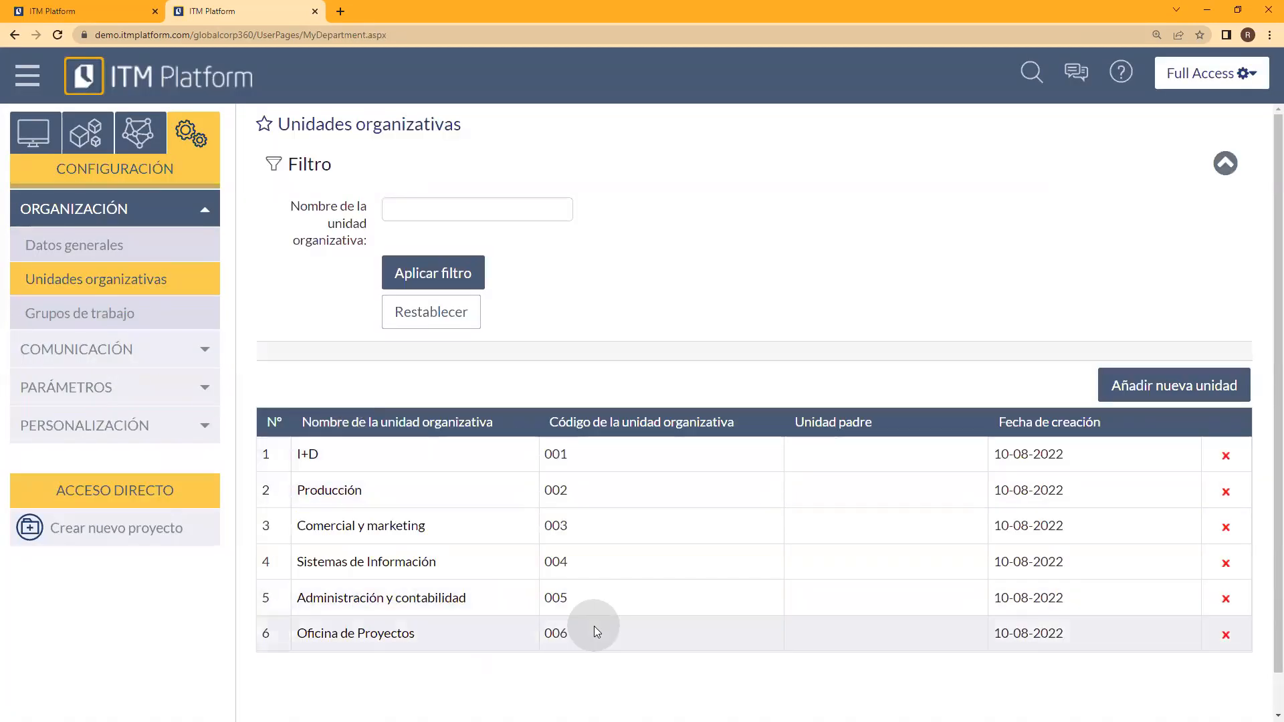
left_click(26, 75)
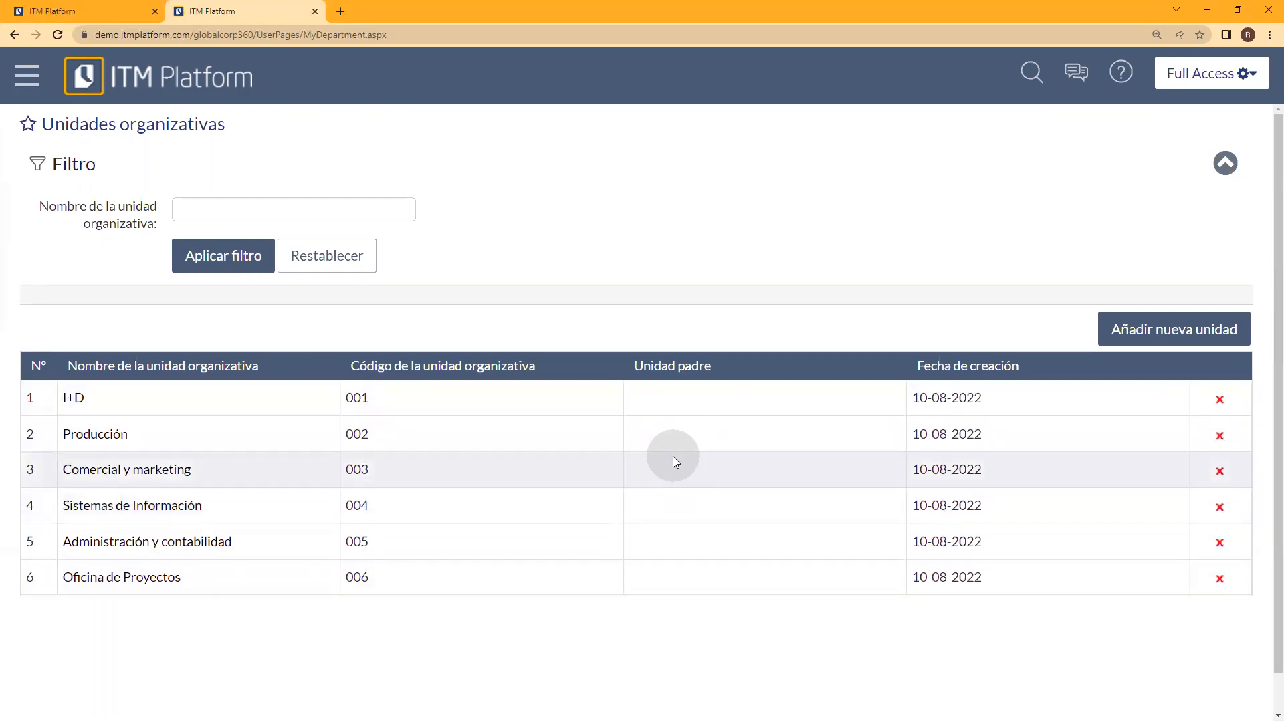
Step: Examine the Sistemas de Información unit's details and parent unit options without saving, and return to the organizational units list with navigation shown
left_click(128, 506)
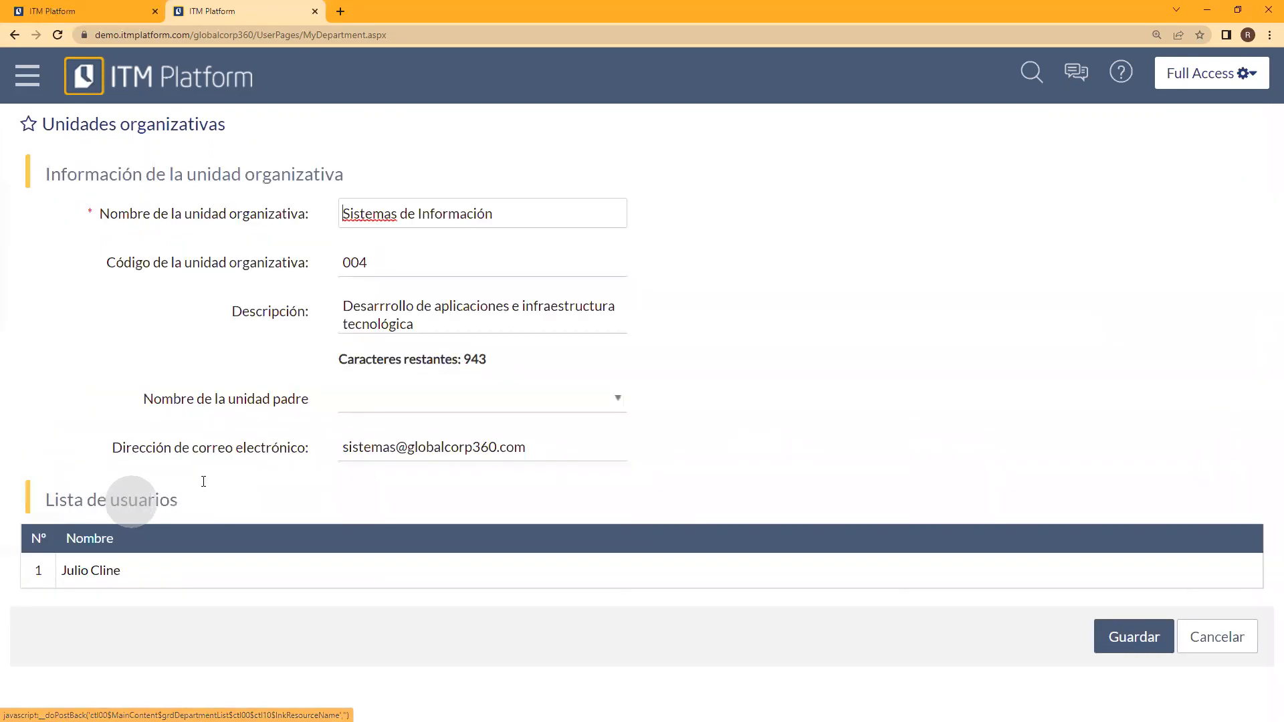
left_click(512, 400)
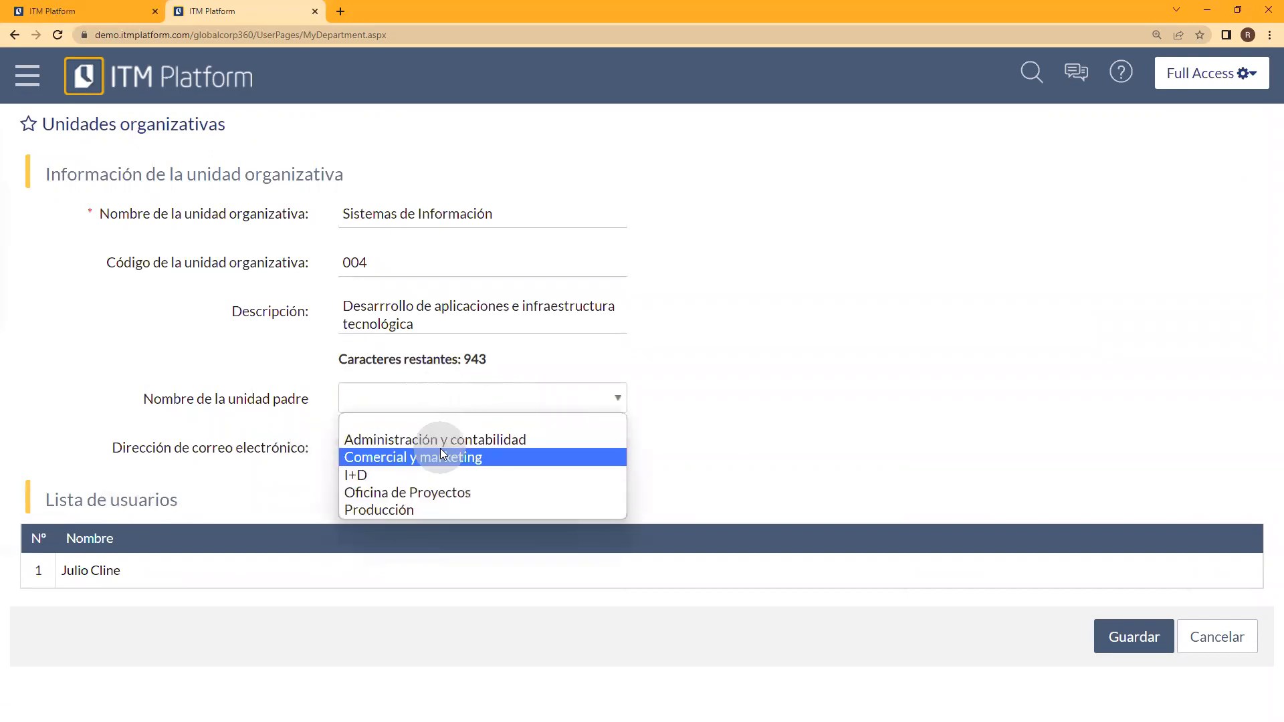
left_click(791, 404)
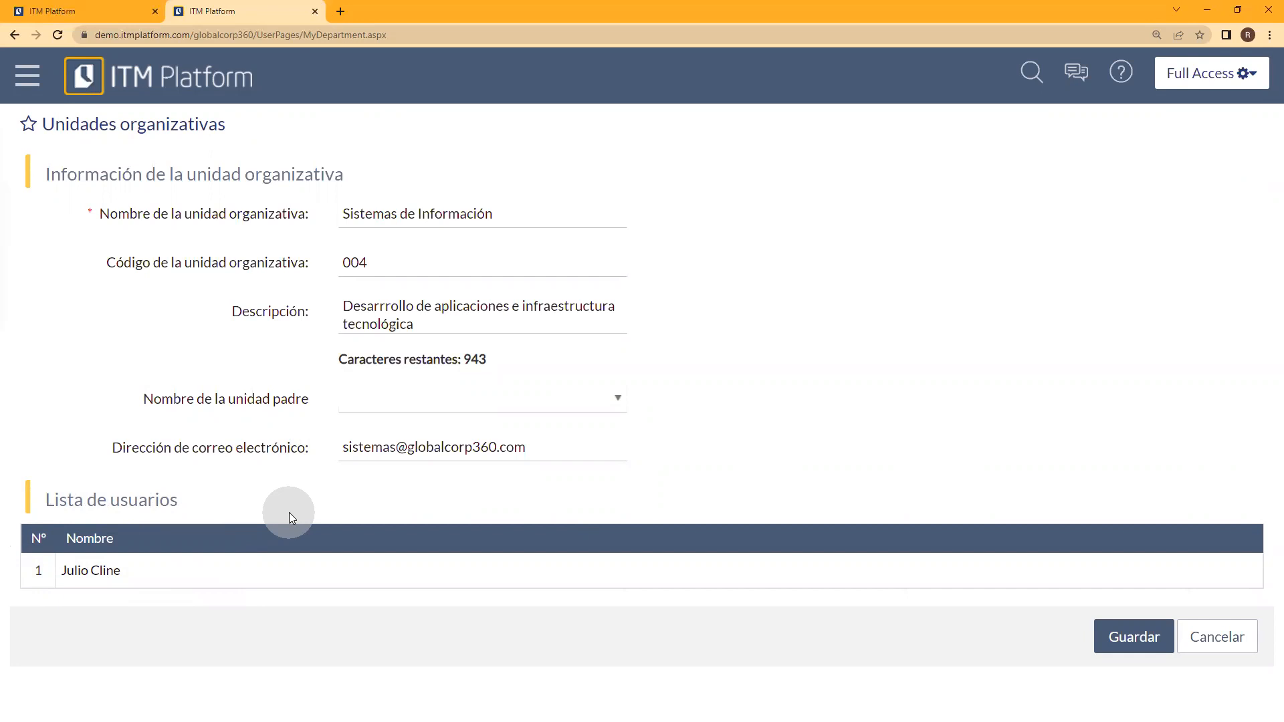
left_click(1214, 636)
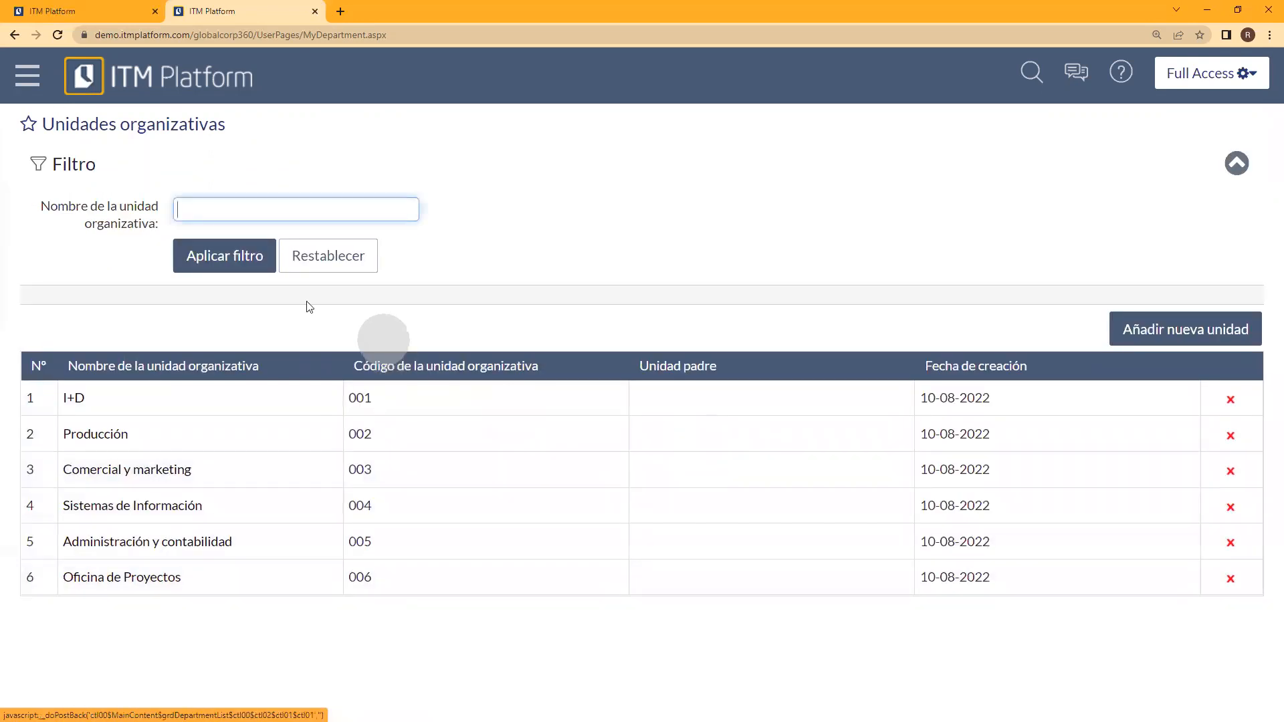
left_click(28, 76)
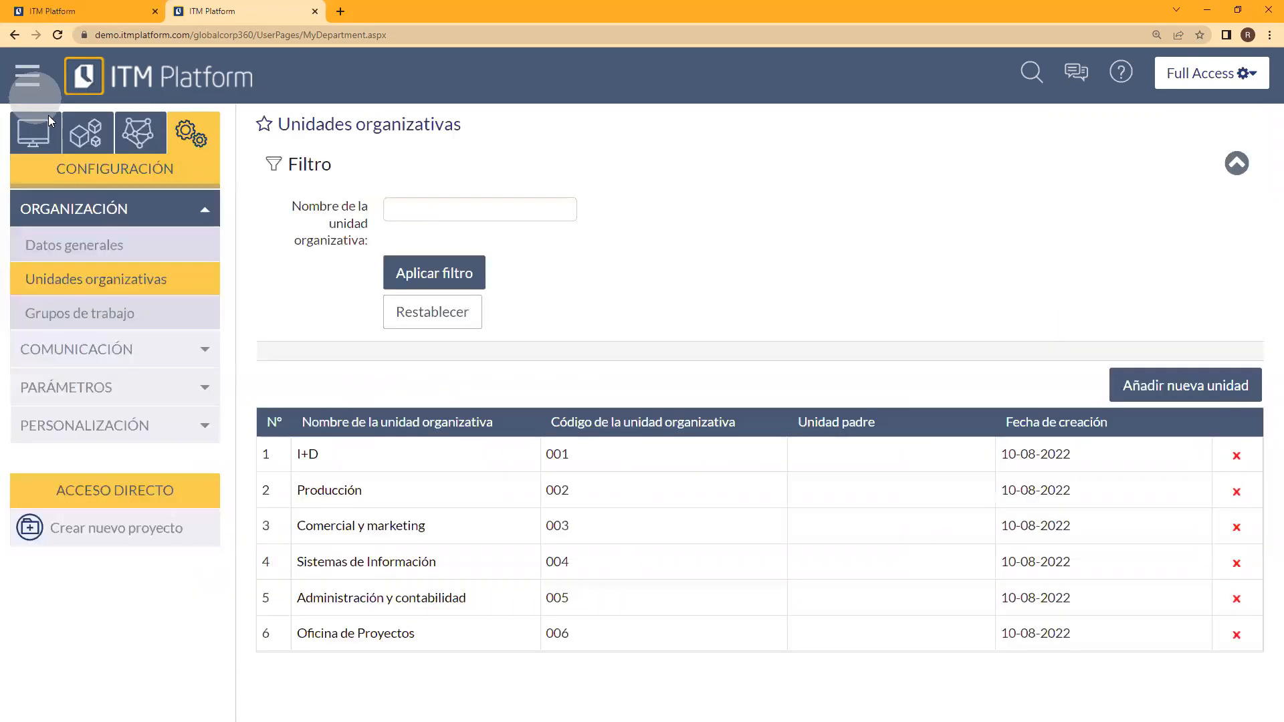
left_click(95, 279)
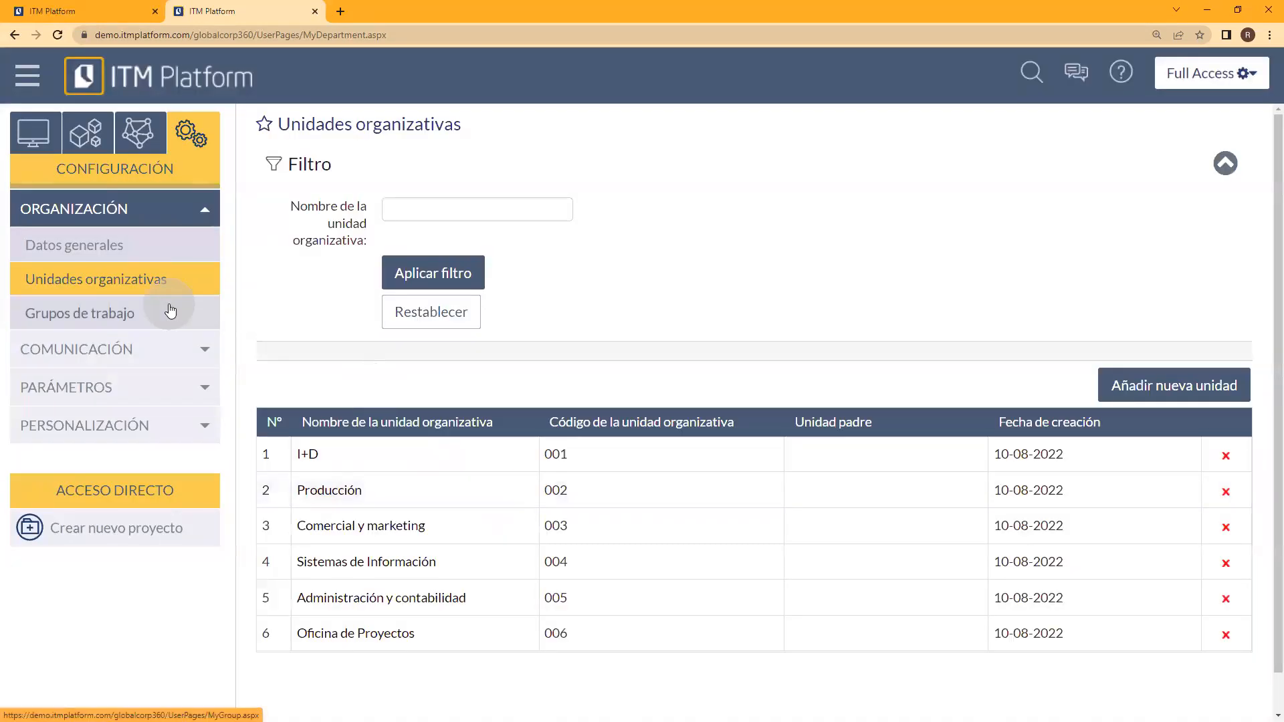
Step: Show the Grupos de trabajo list and examine the name, code, email and description fields of a blank new group form
left_click(110, 314)
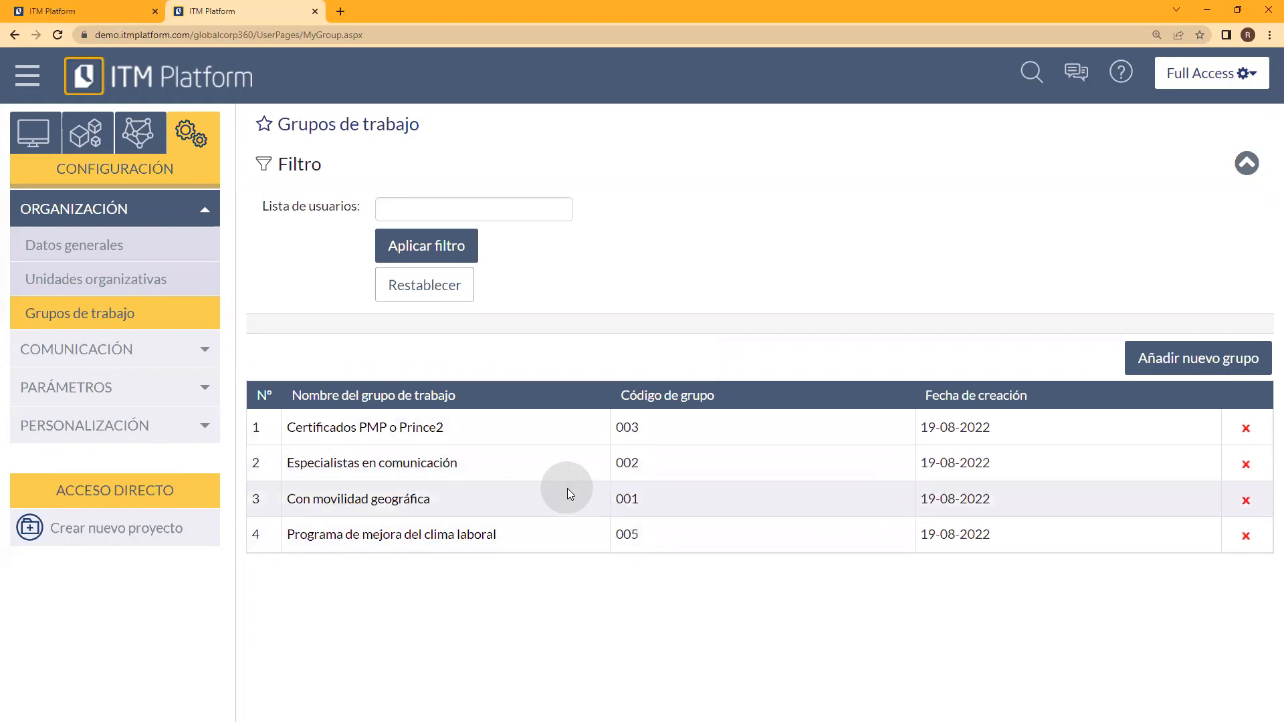
left_click(1177, 358)
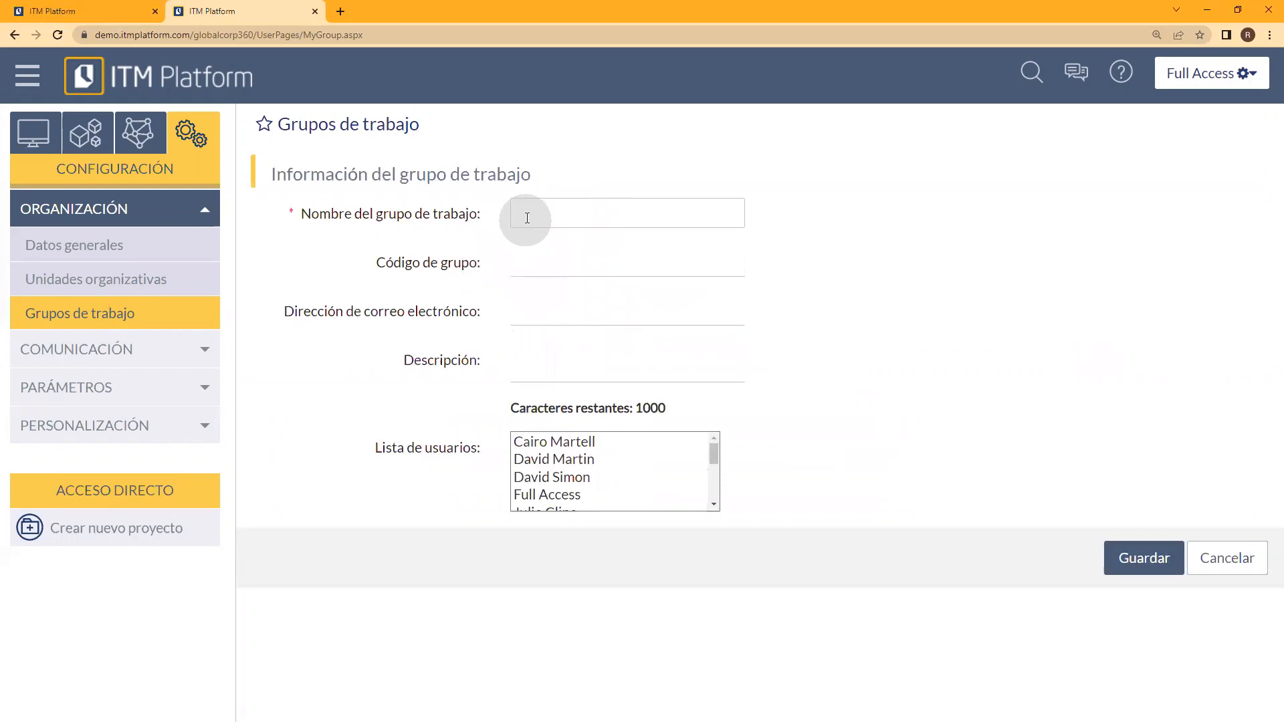
left_click(595, 268)
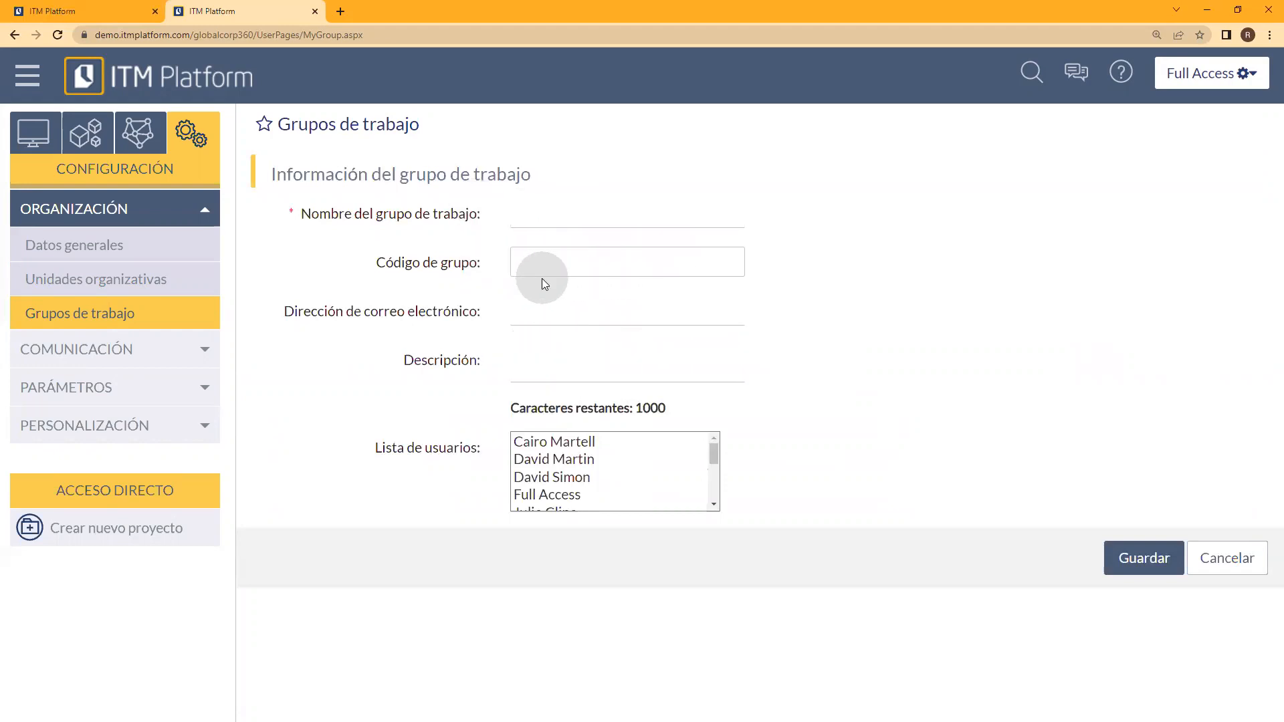
left_click(553, 311)
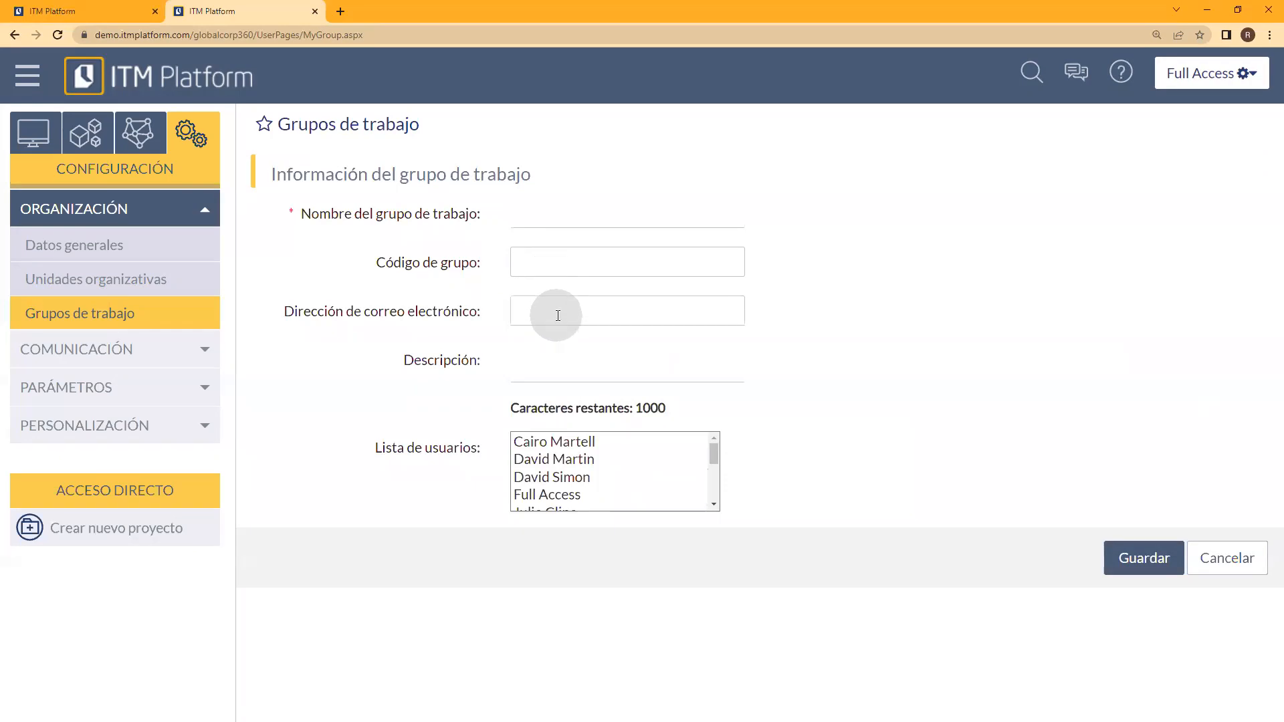
left_click(627, 308)
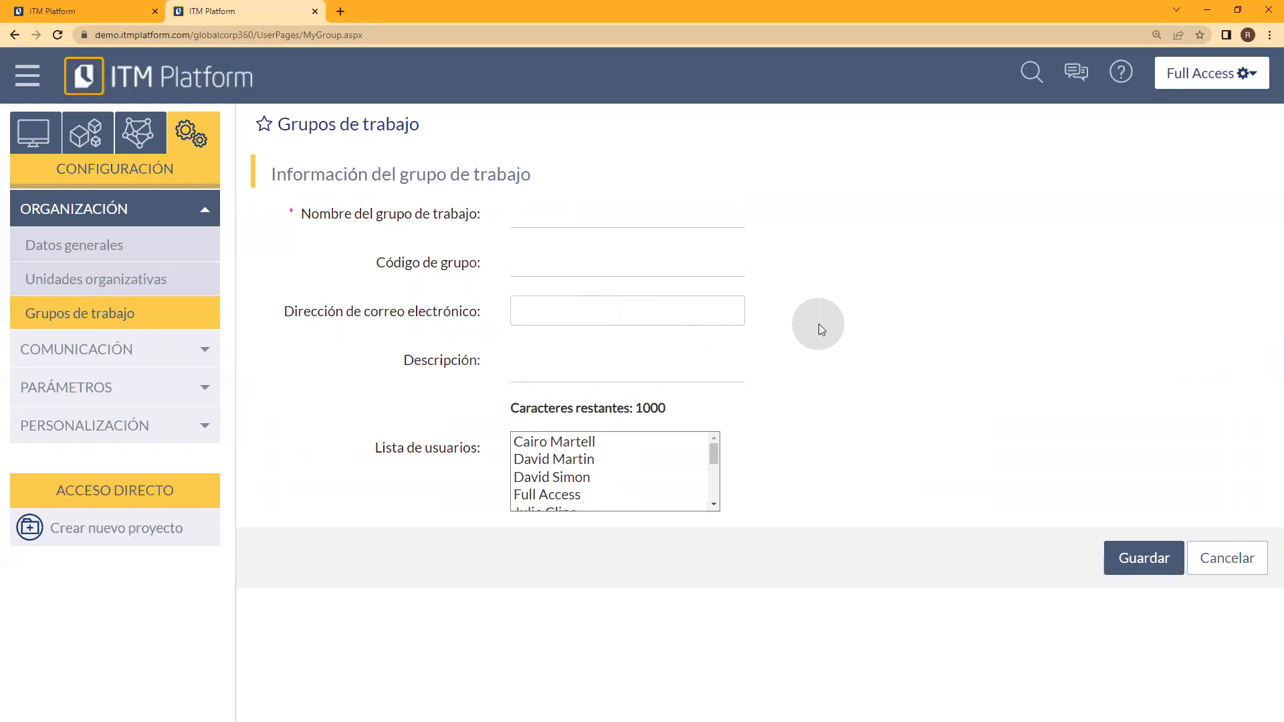
left_click(588, 361)
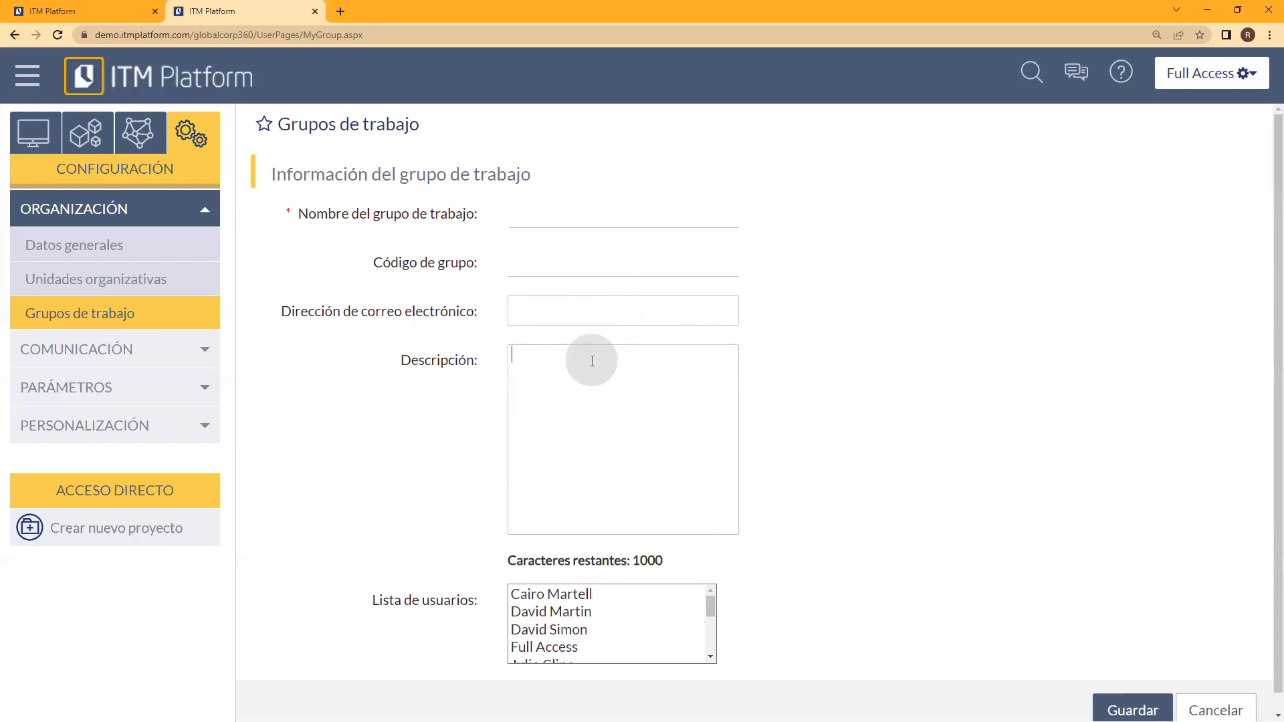
scroll(769, 521, "down", 1)
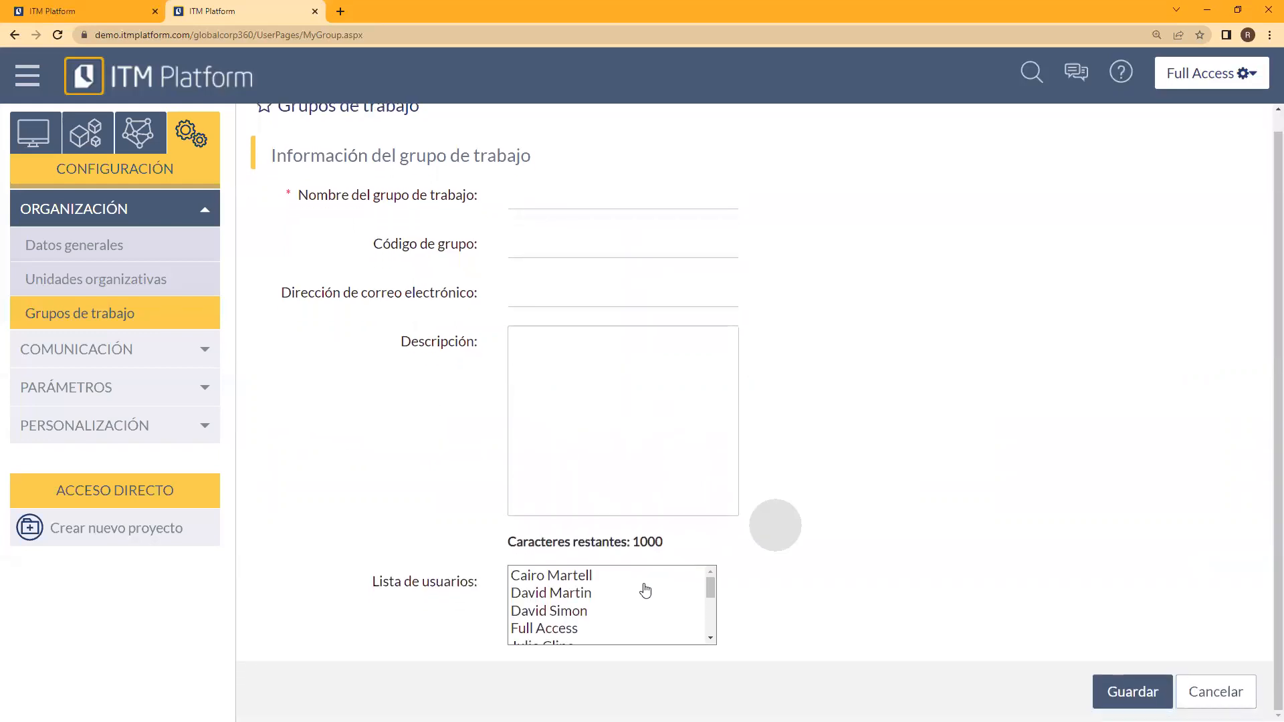
Step: Try selecting individual users for the new work group, and discard the form without saving
left_click(576, 597)
left_click(576, 497)
left_click(578, 477)
left_click(579, 460)
left_click(578, 477)
left_click(575, 443)
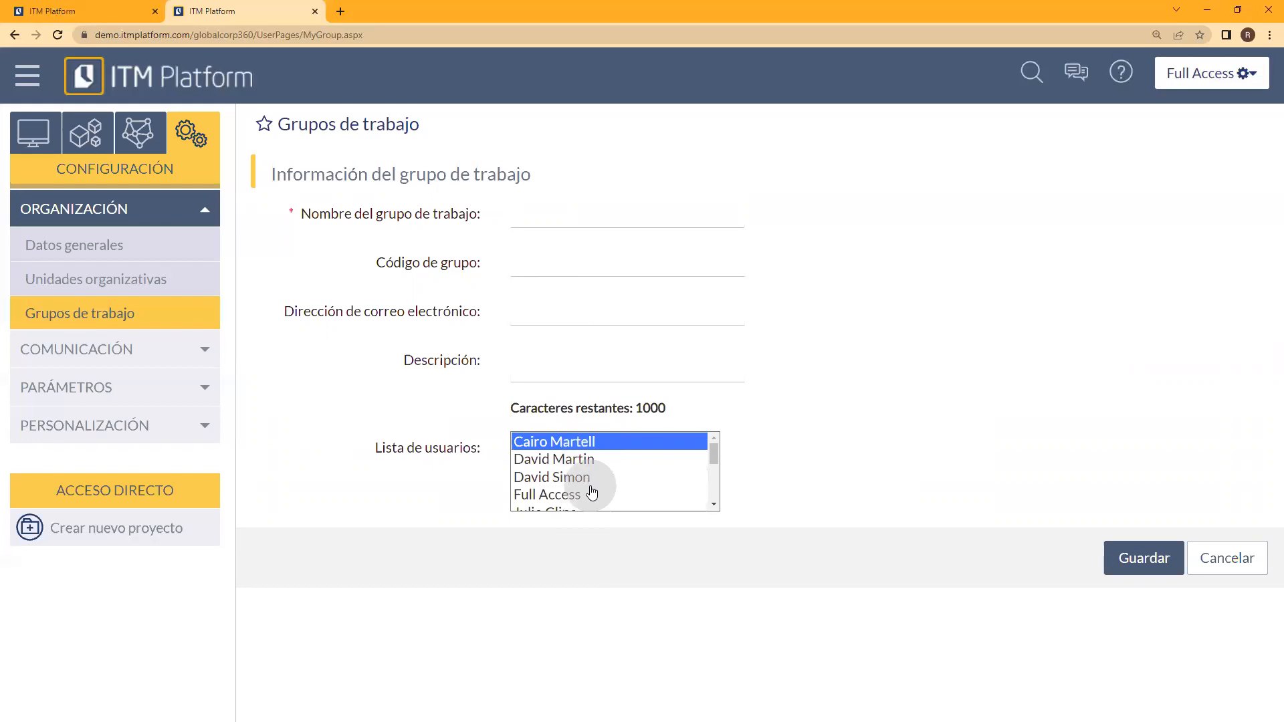
left_click(1244, 558)
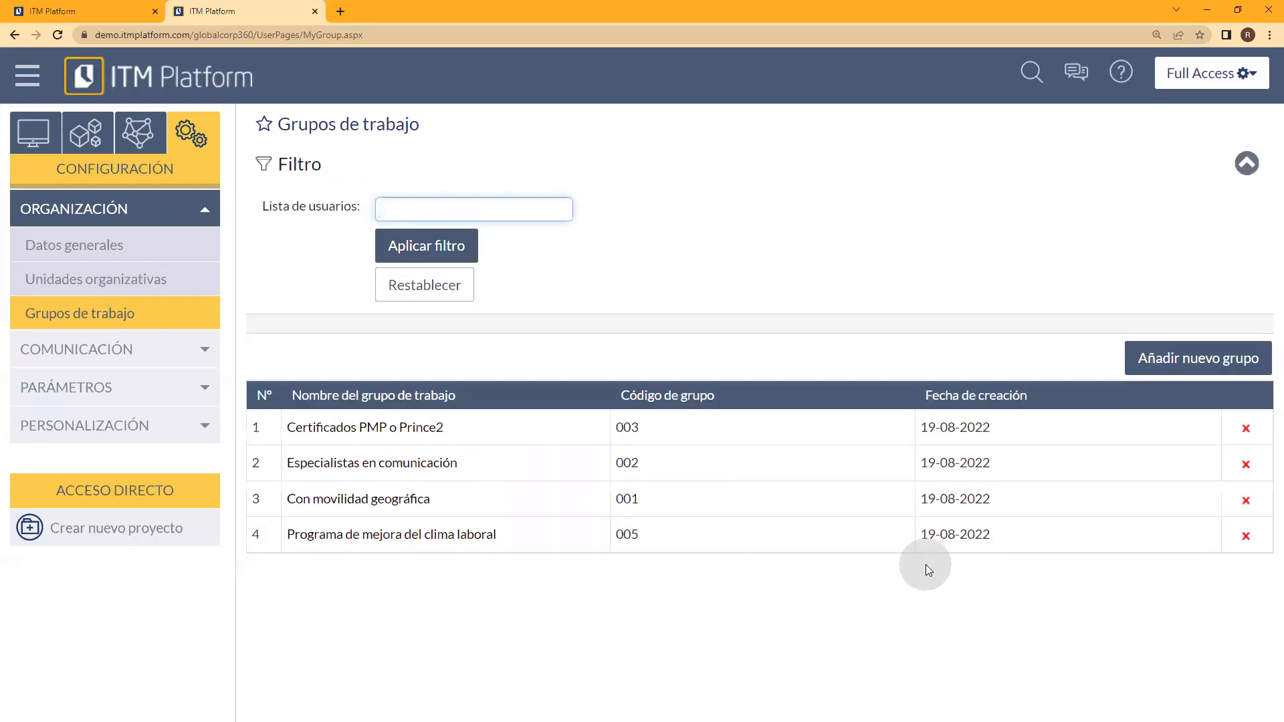
Step: Examine the Especialistas en comunicación group's details and user list, and return to the work groups list without saving
left_click(348, 467)
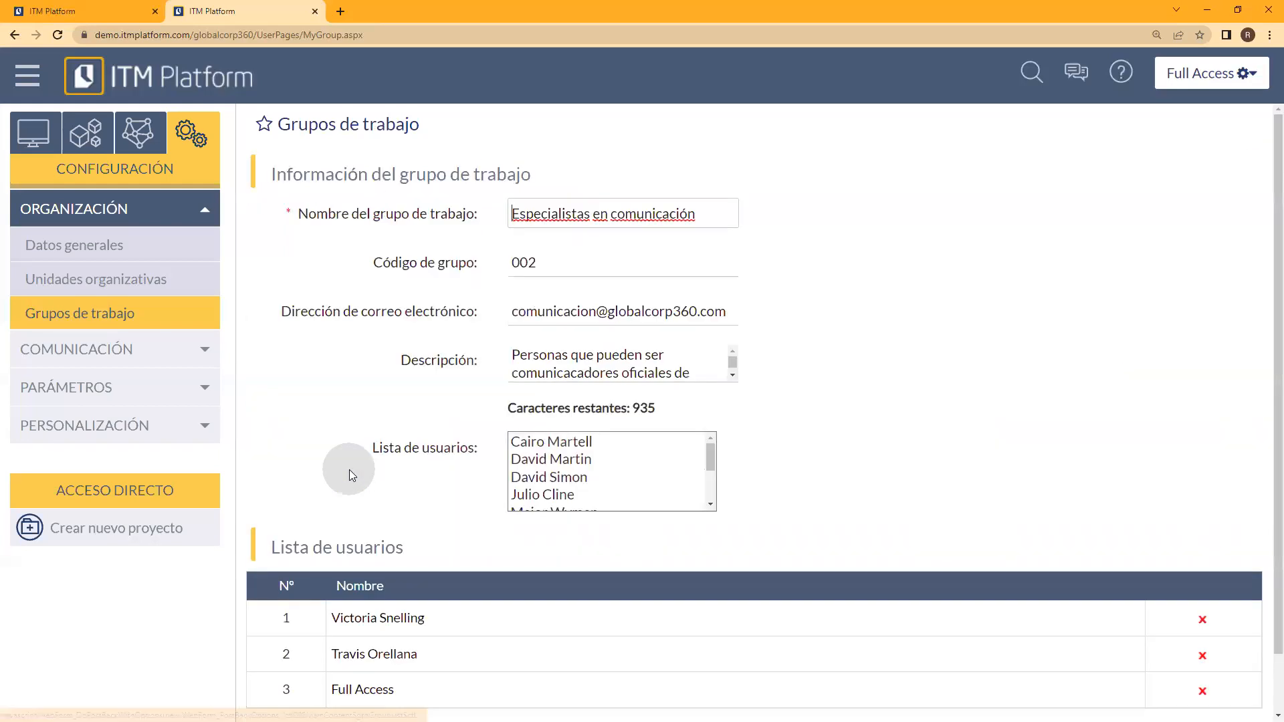
left_click(538, 477)
scroll(990, 495, "down", 1)
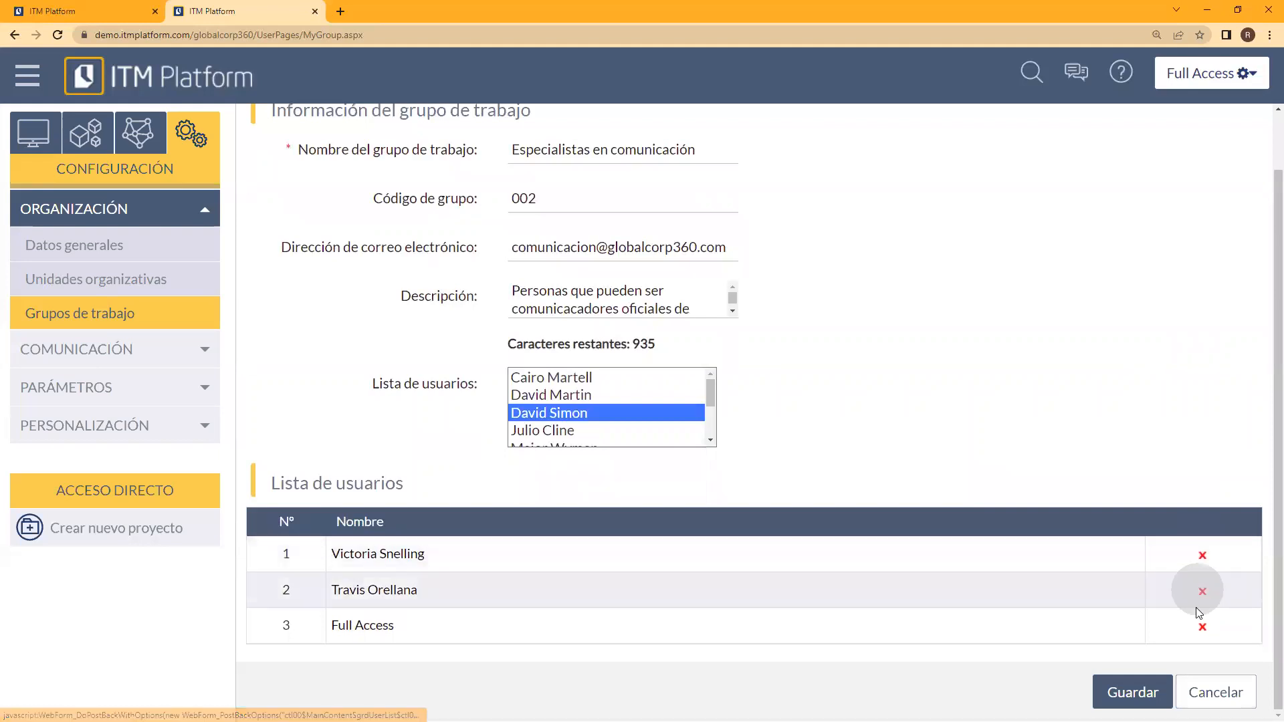
left_click(1202, 689)
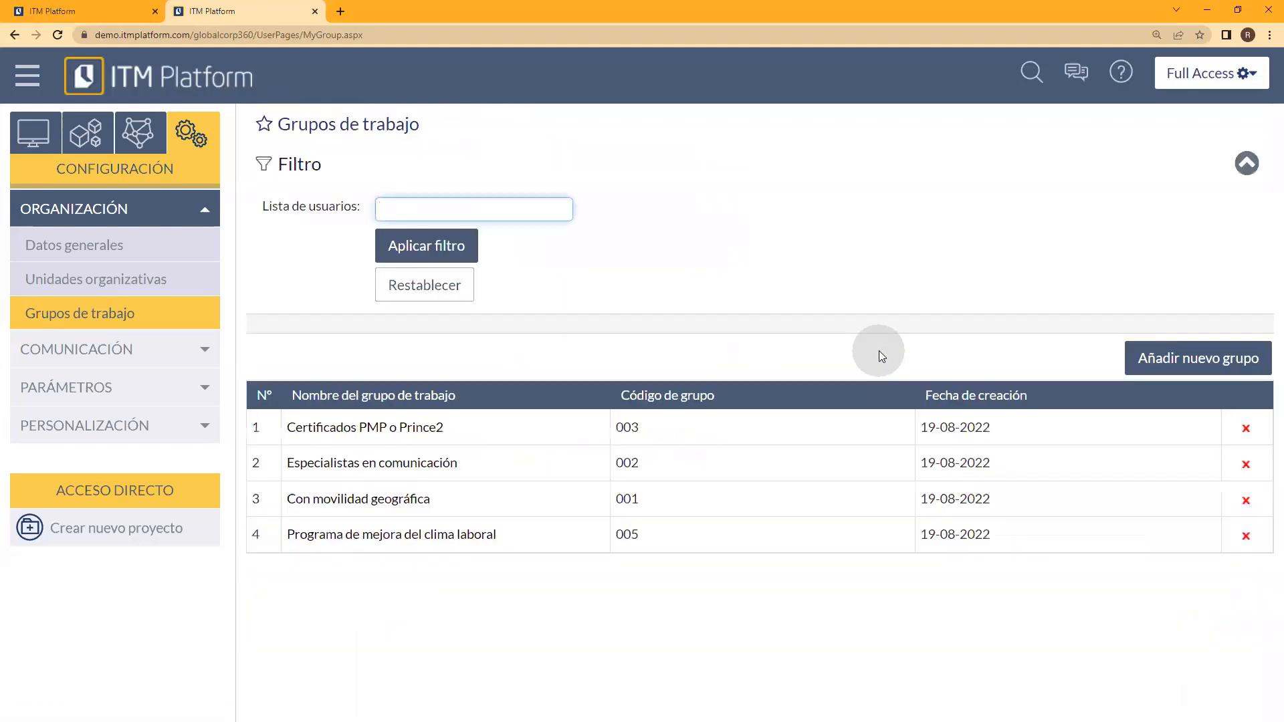
left_click(220, 291)
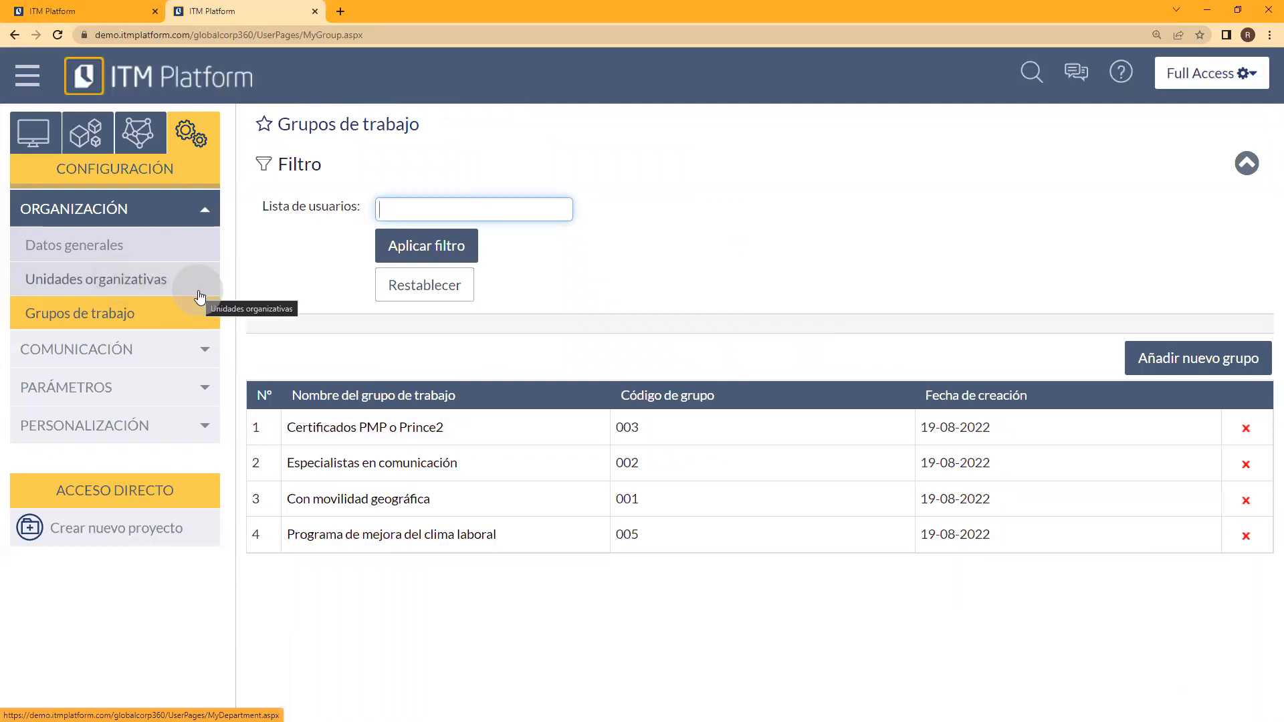
left_click(234, 317)
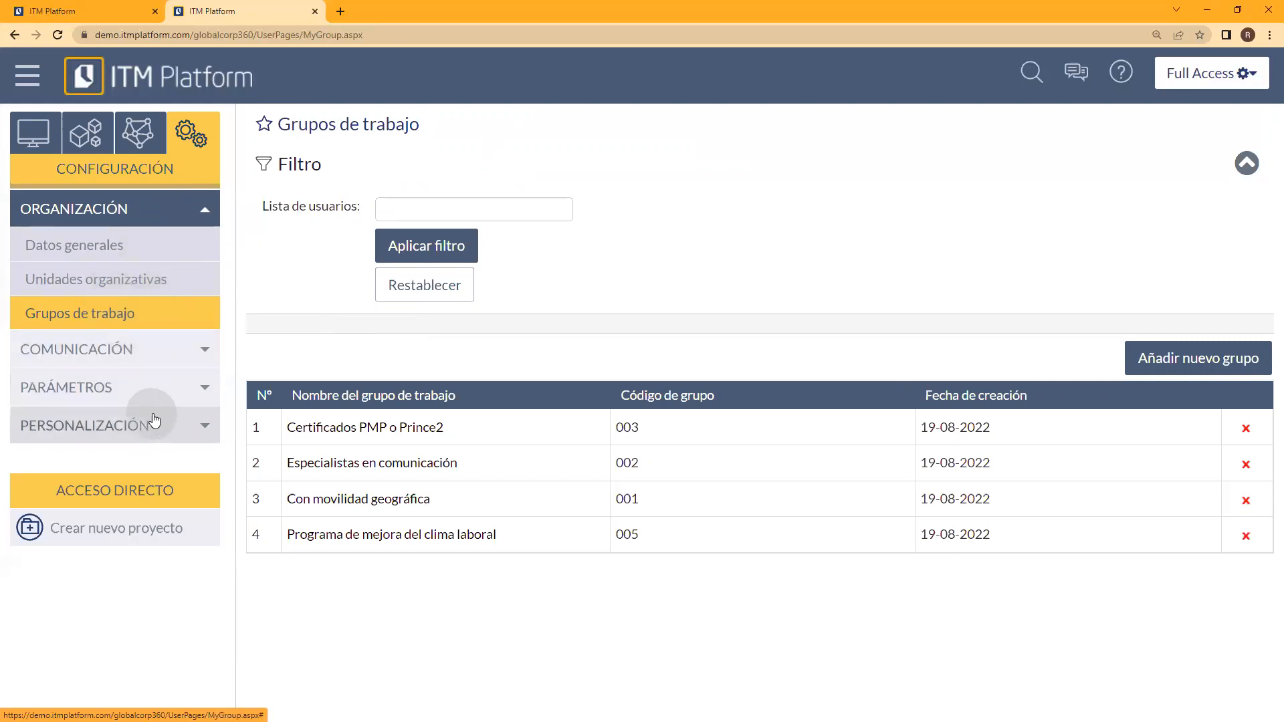
Step: Examine the options under Gestión de usuarios and Costes in the Organización section
left_click(148, 151)
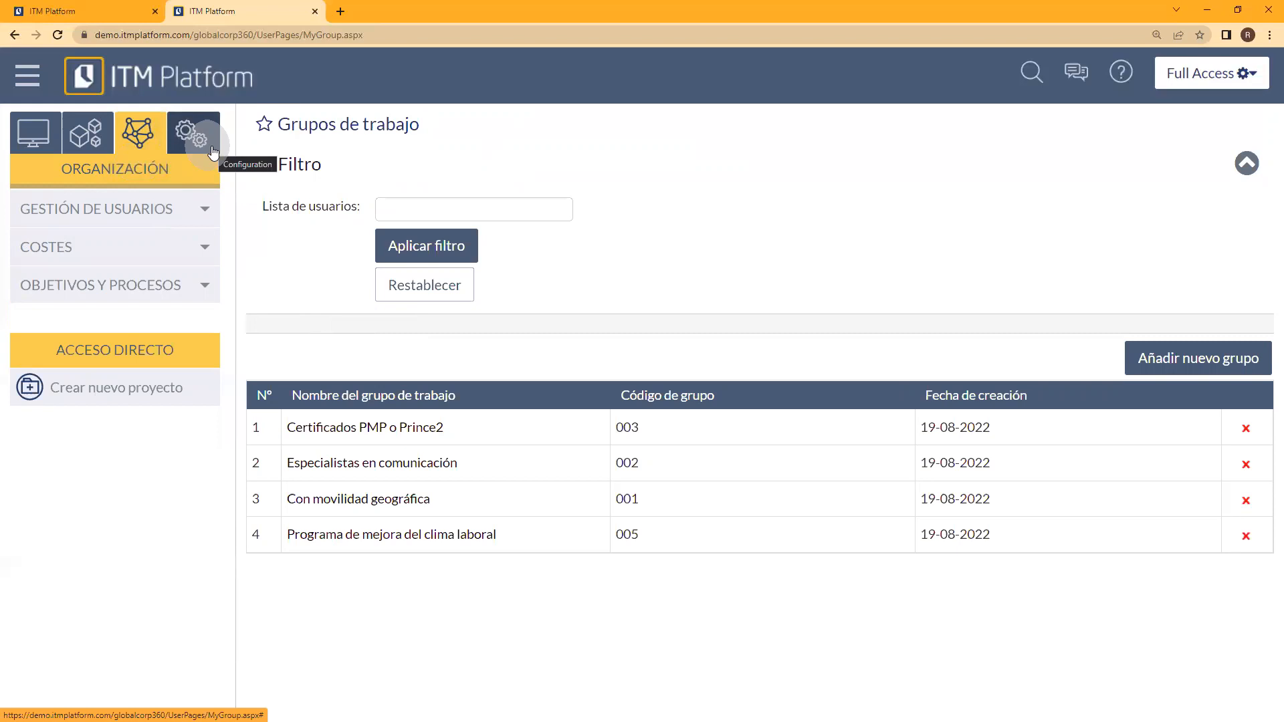
left_click(171, 209)
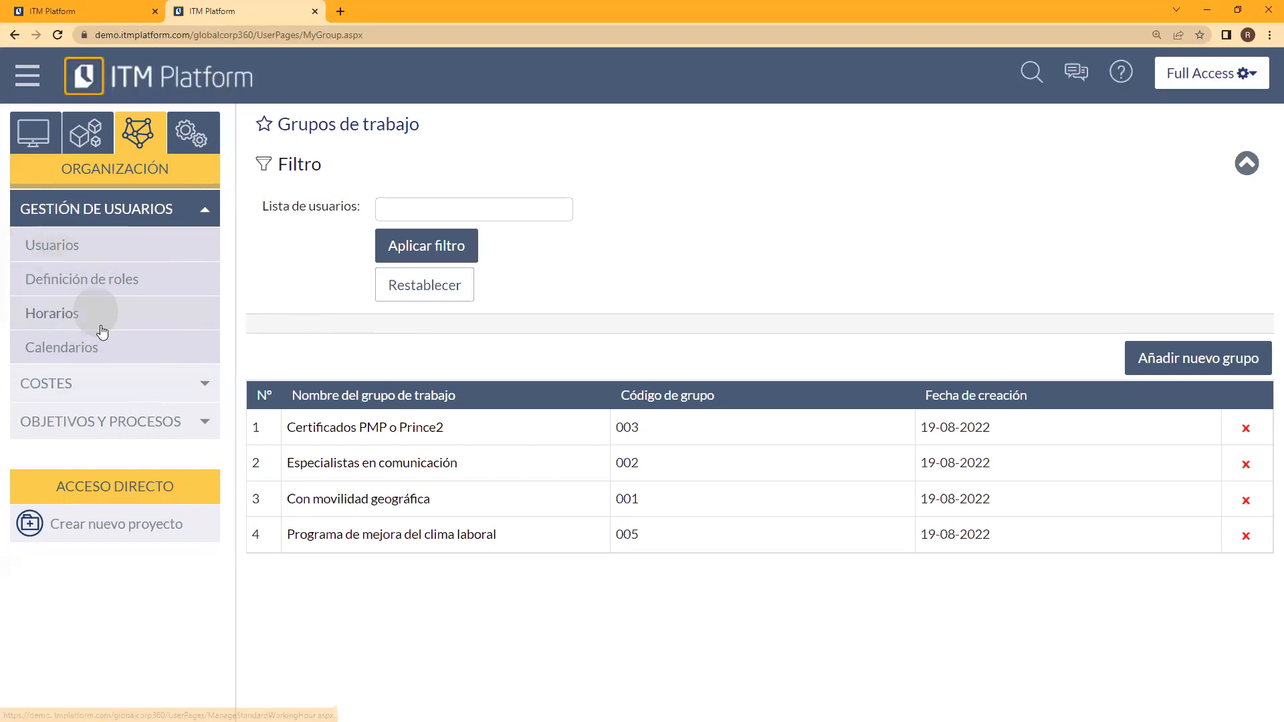
left_click(119, 383)
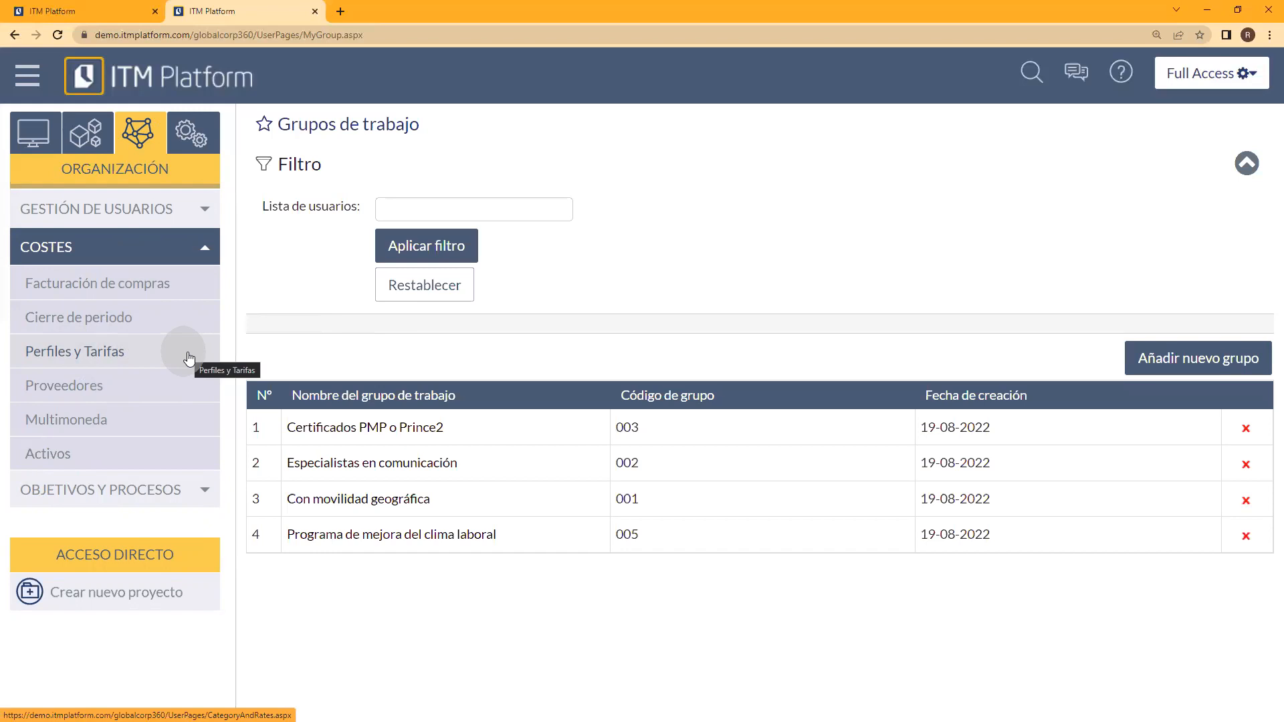
left_click(163, 241)
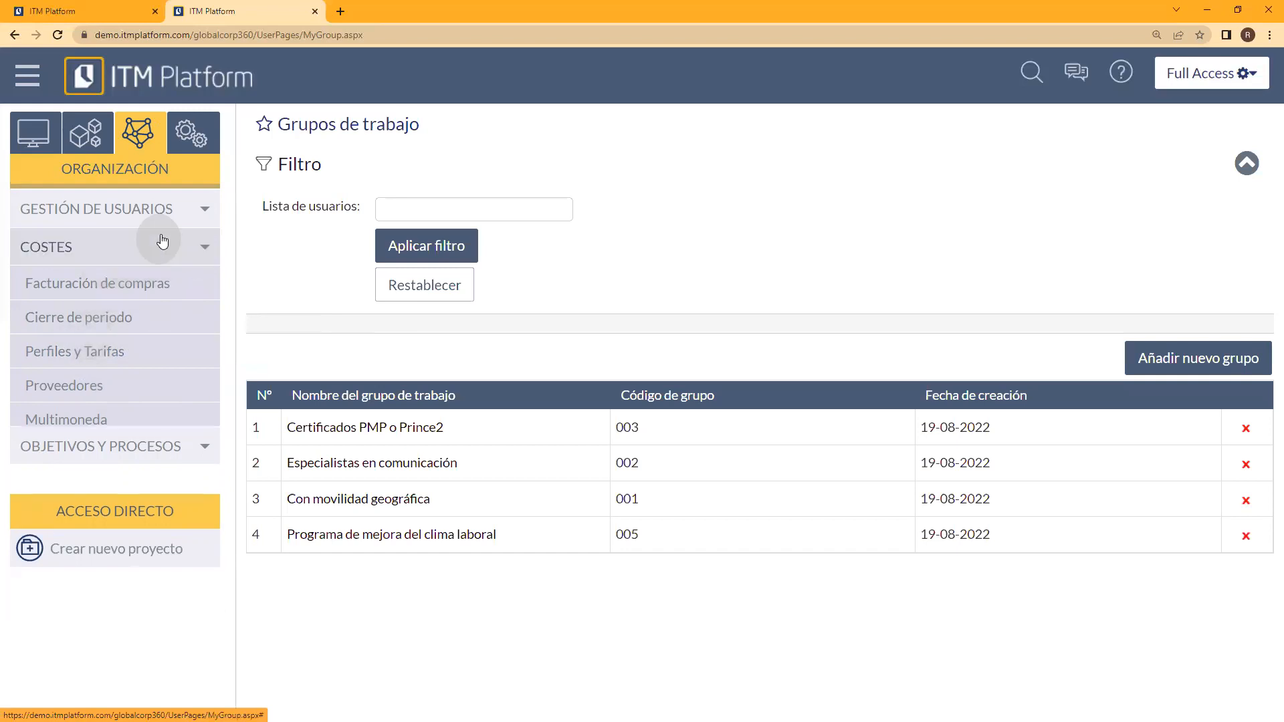
left_click(158, 211)
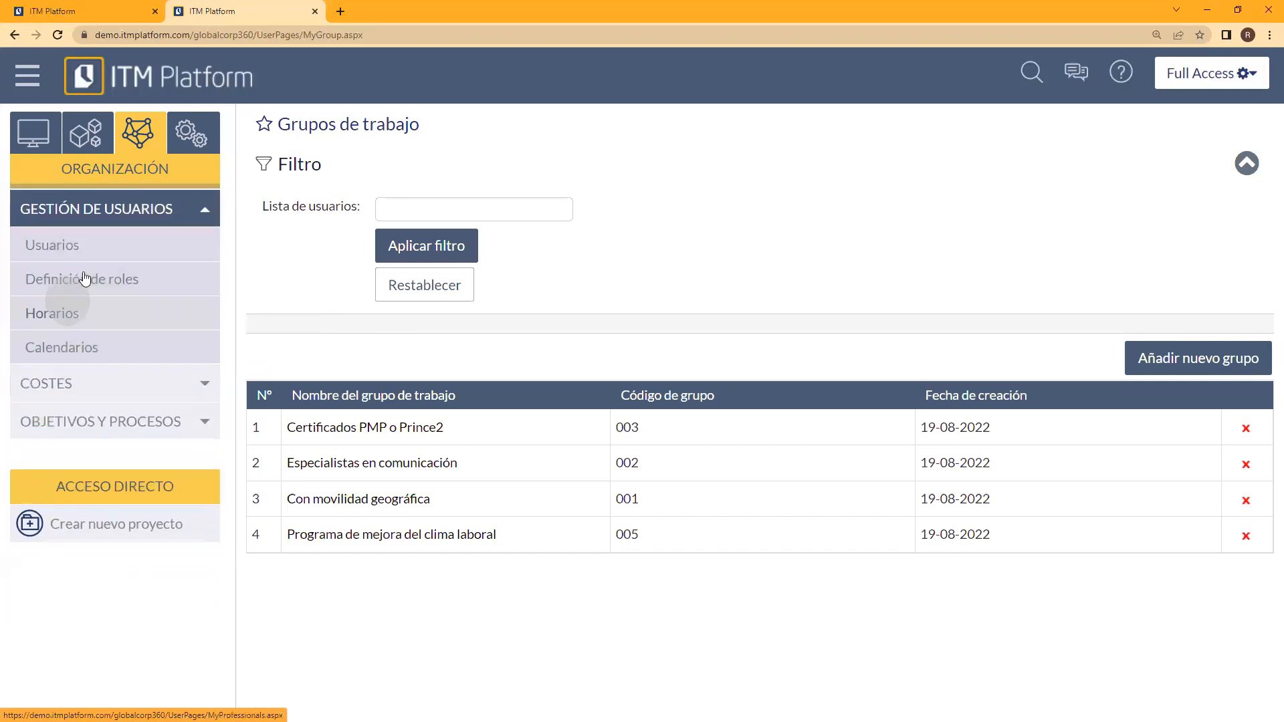
Step: Return to Configuración and examine the language choices of the Multiidioma page under Comunicación without picking one
left_click(191, 134)
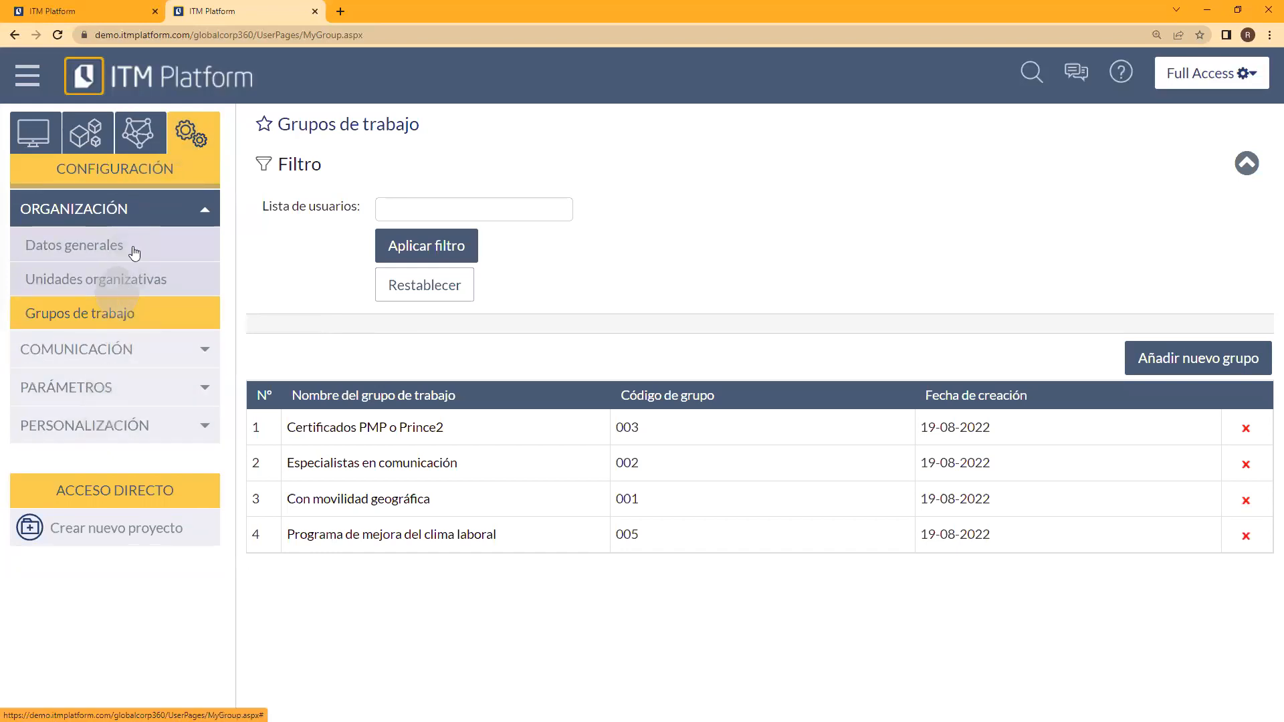
left_click(161, 344)
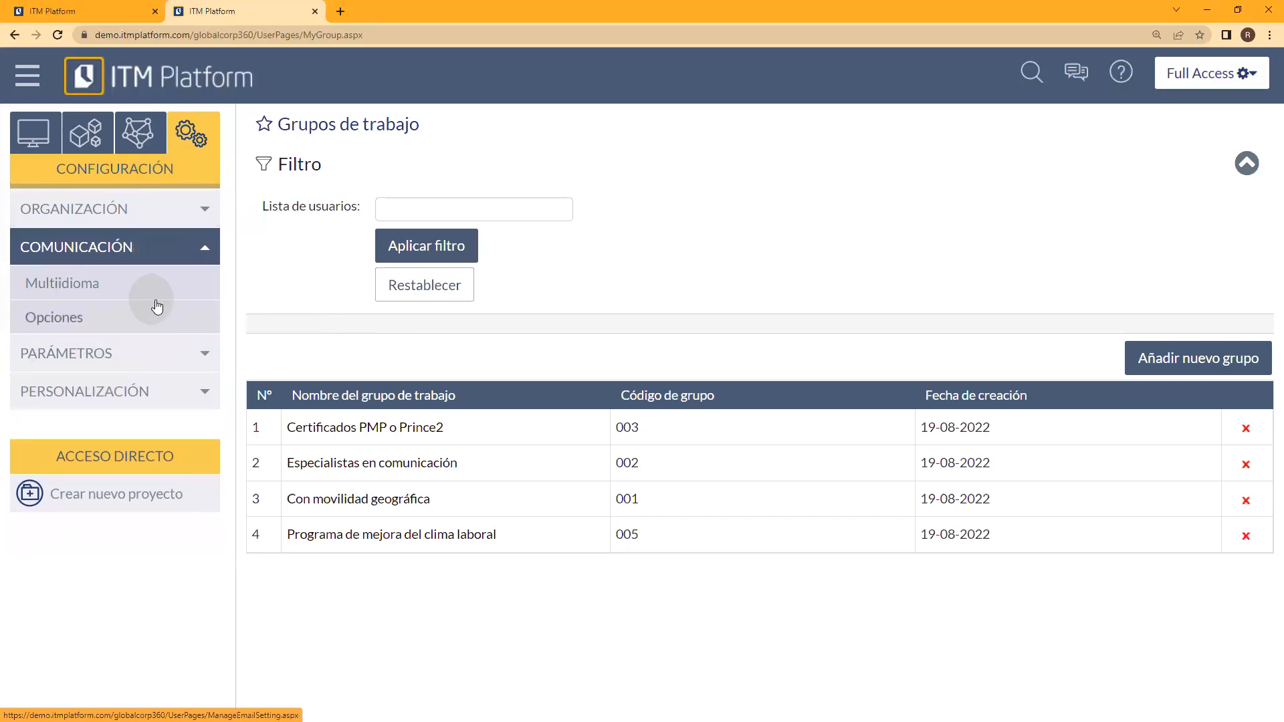
left_click(96, 288)
left_click(721, 111)
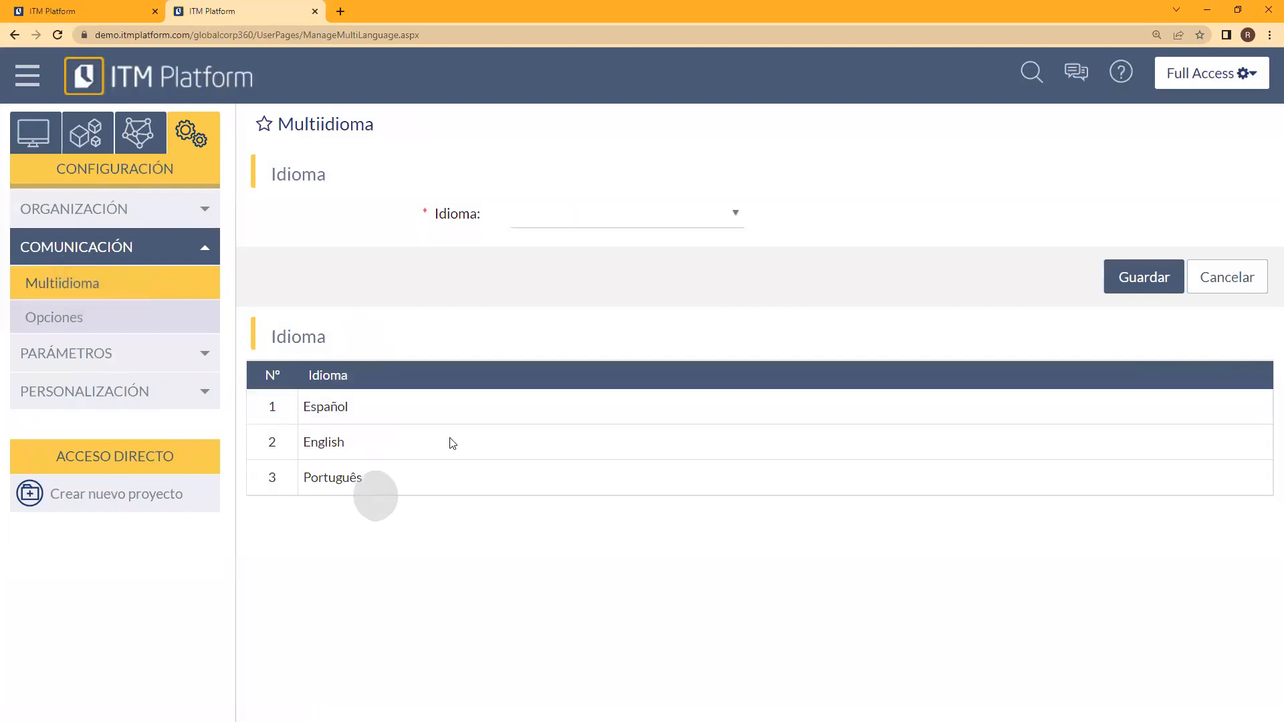
left_click(729, 213)
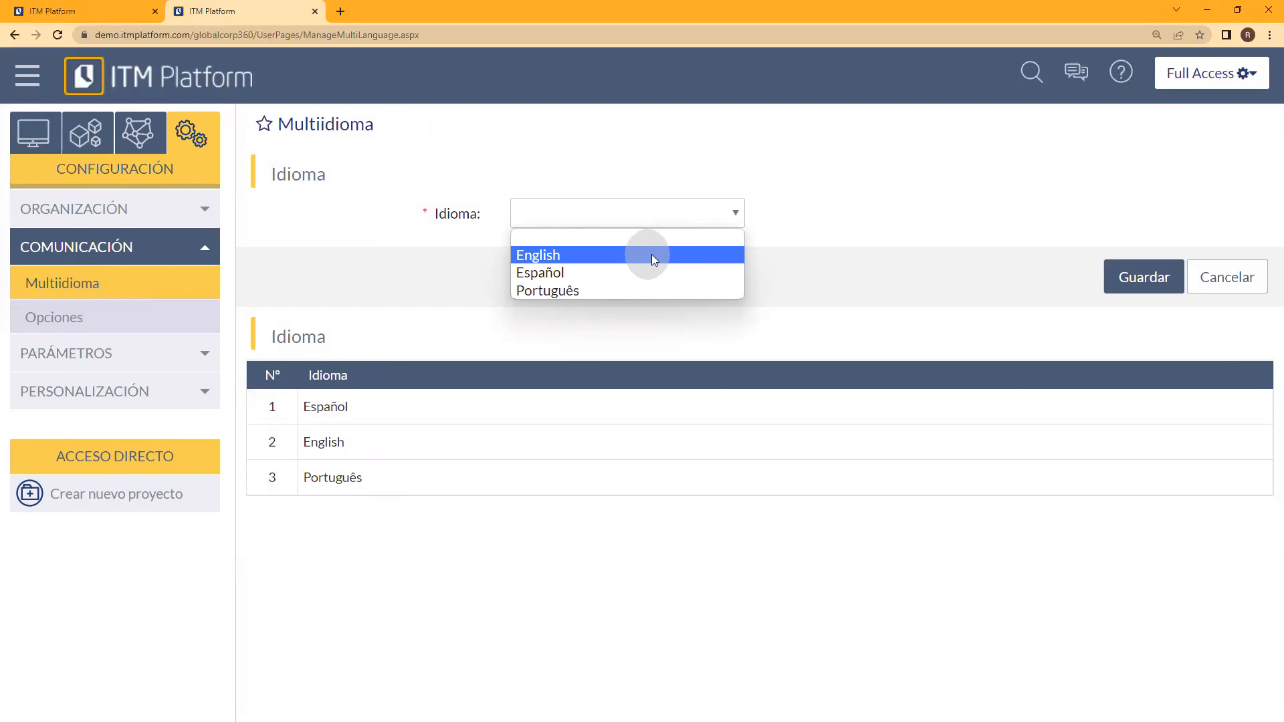
left_click(783, 265)
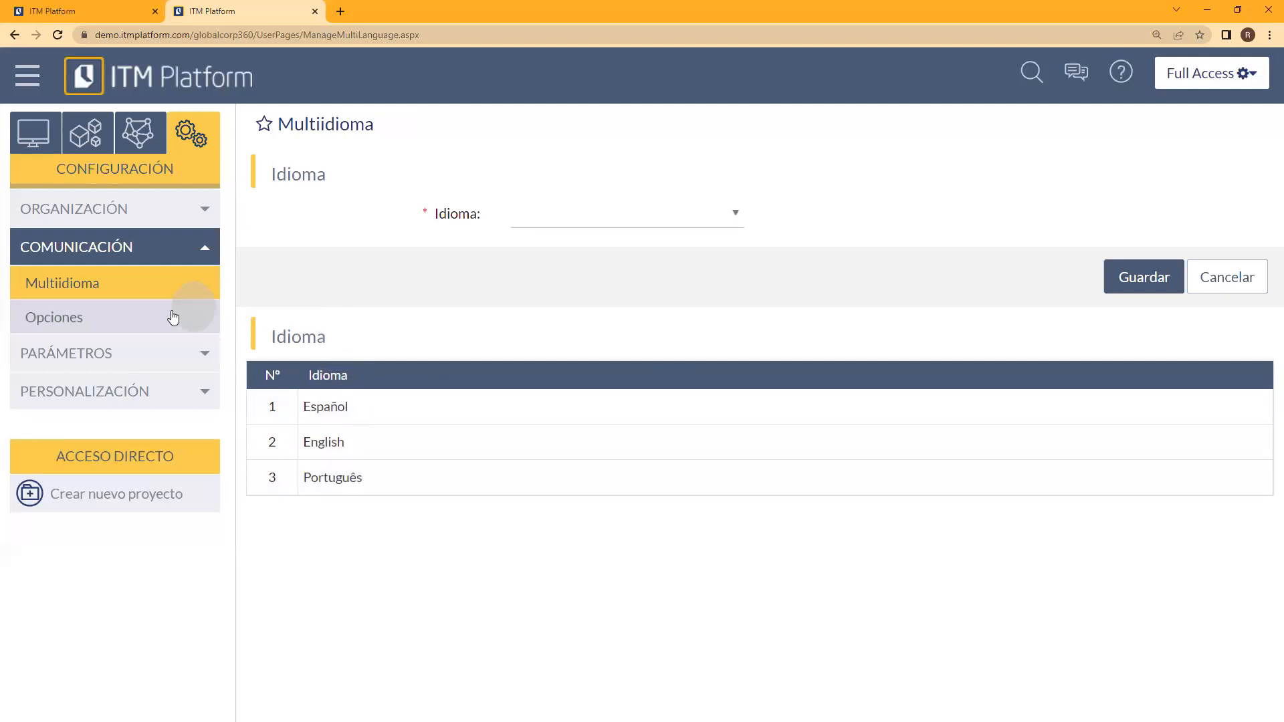
Step: Show the communication Opciones with the preferences for new users, and view and close the messages panel
left_click(71, 320)
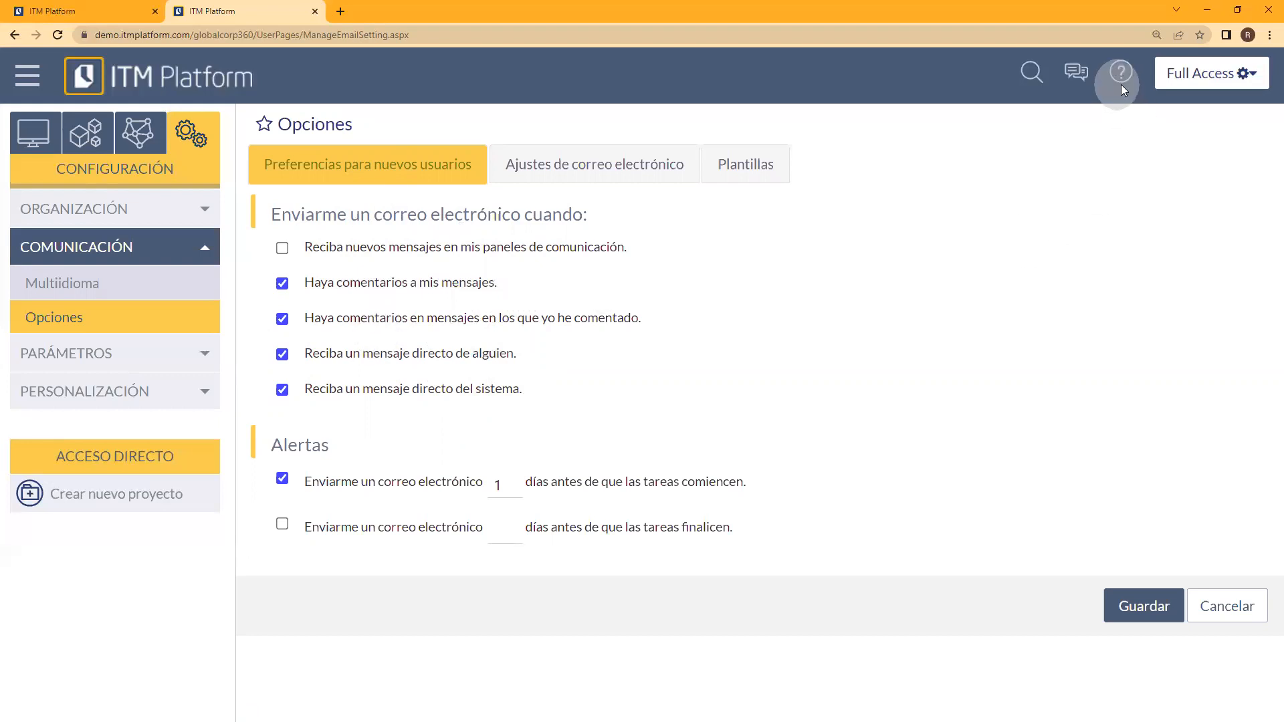
left_click(1074, 74)
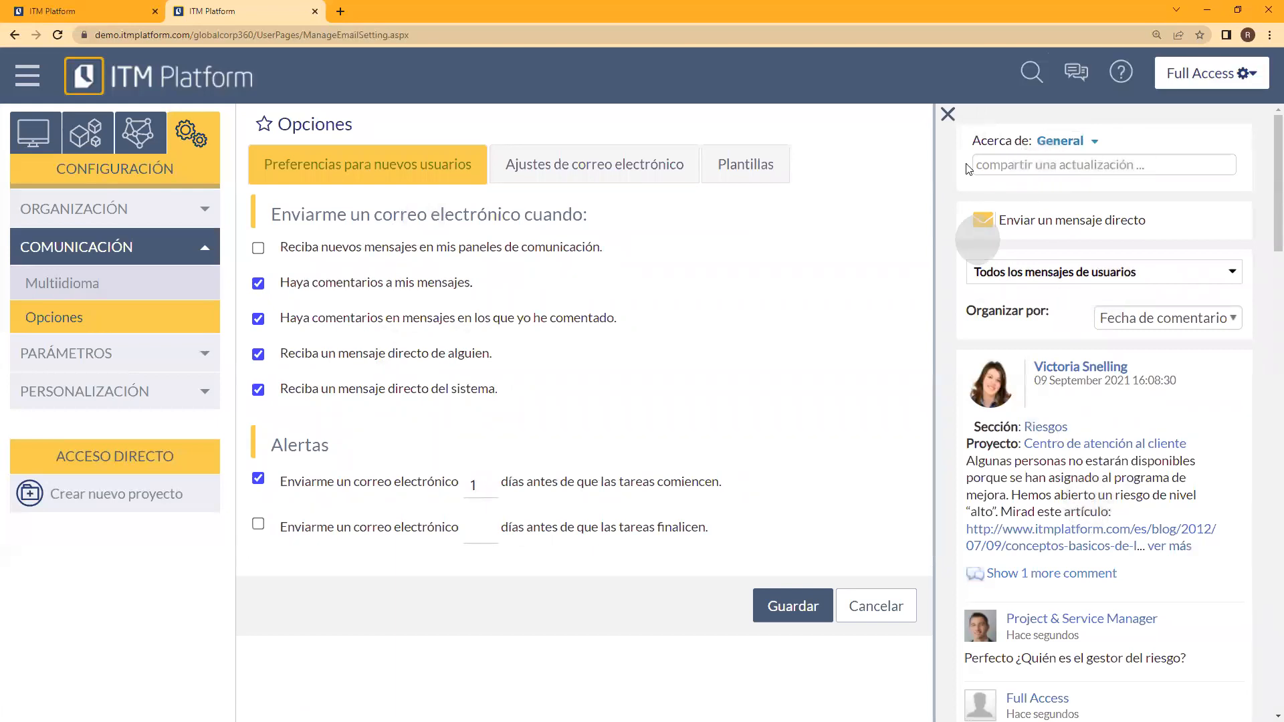
left_click(948, 114)
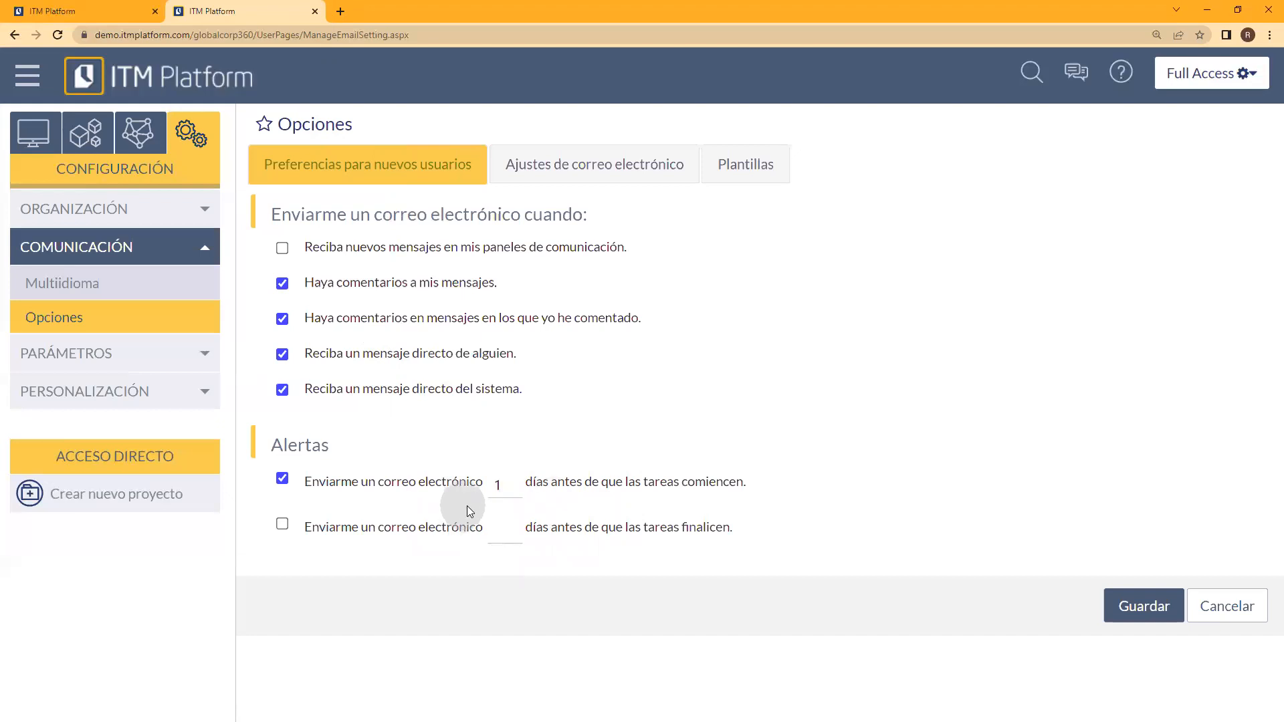
Step: Show the Ajustes de correo electrónico and try the email notification for modified tasks, leaving the options unselected
left_click(600, 164)
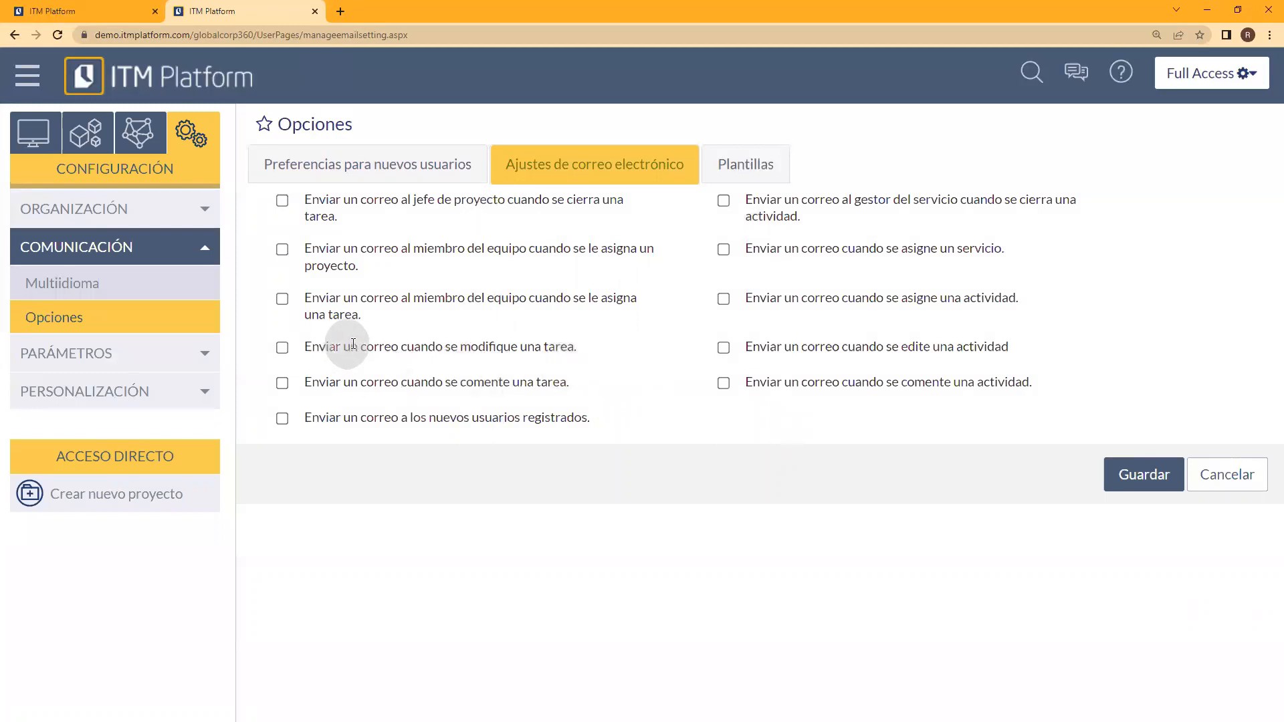
left_click(280, 349)
left_click(285, 349)
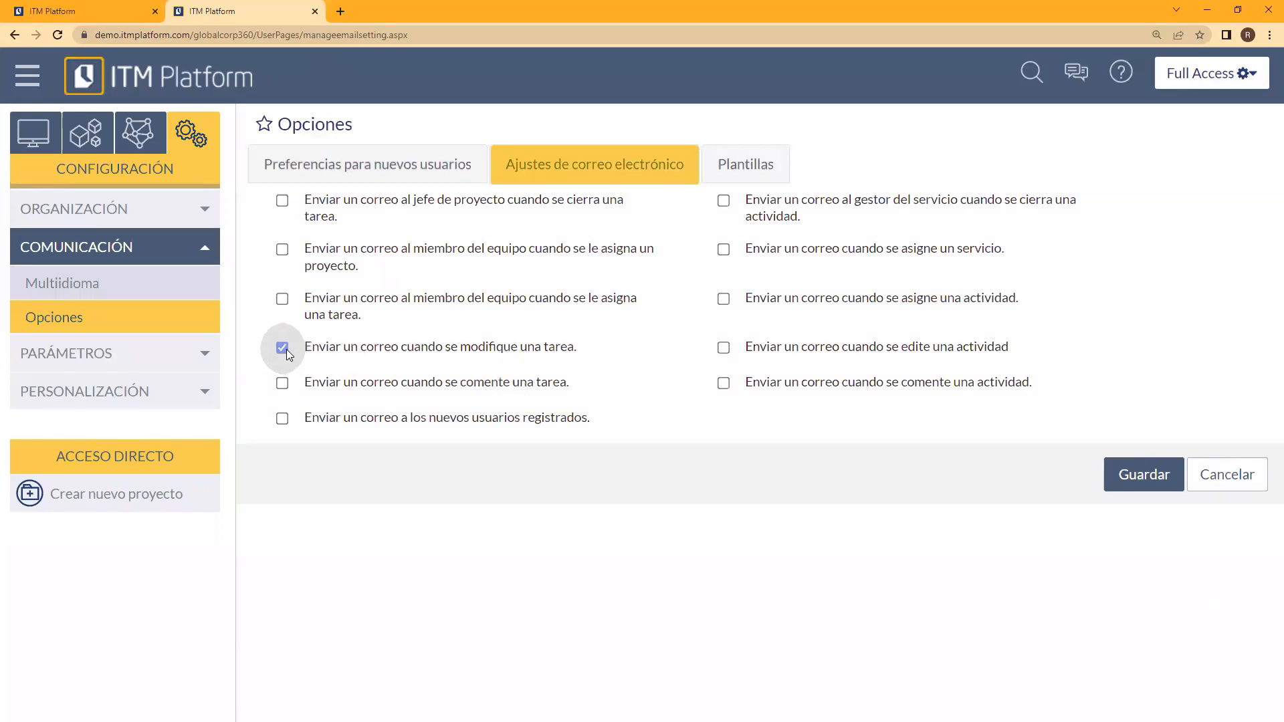
left_click(281, 251)
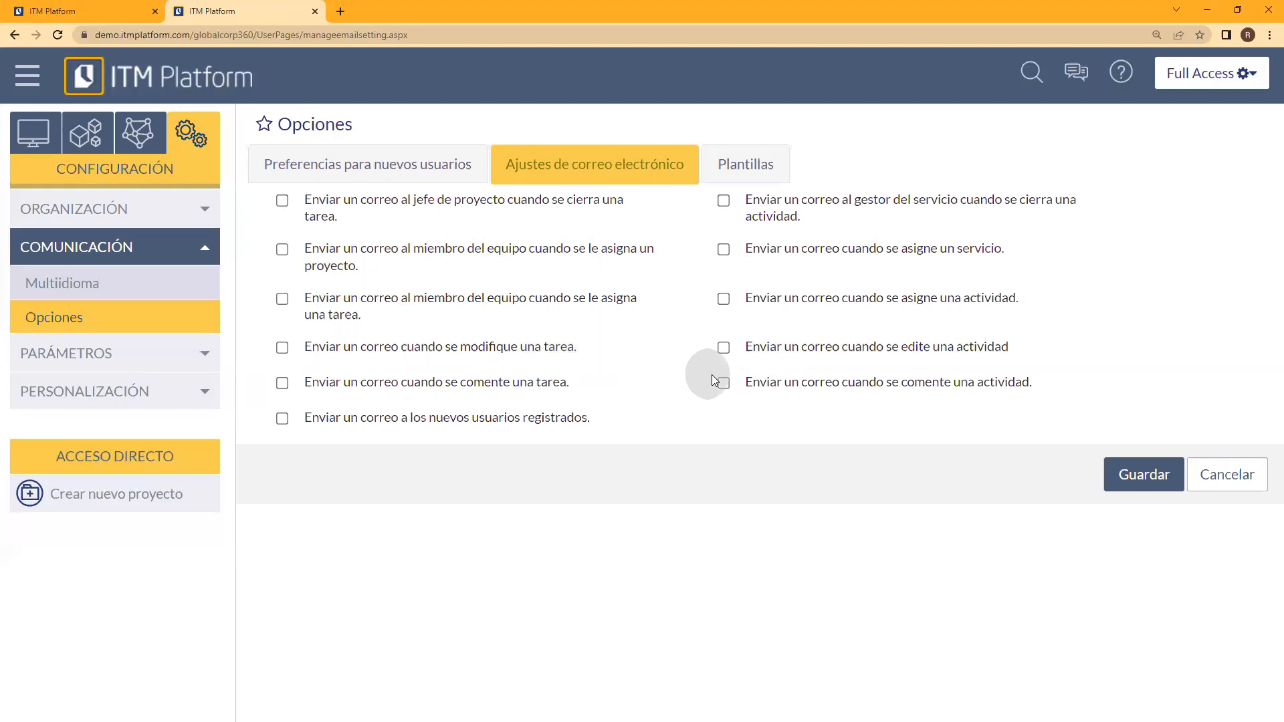
Step: Open the NEW_PROJECT_ASSIGN direct message template from Plantillas and examine its subject, sender, recipient and content
left_click(740, 164)
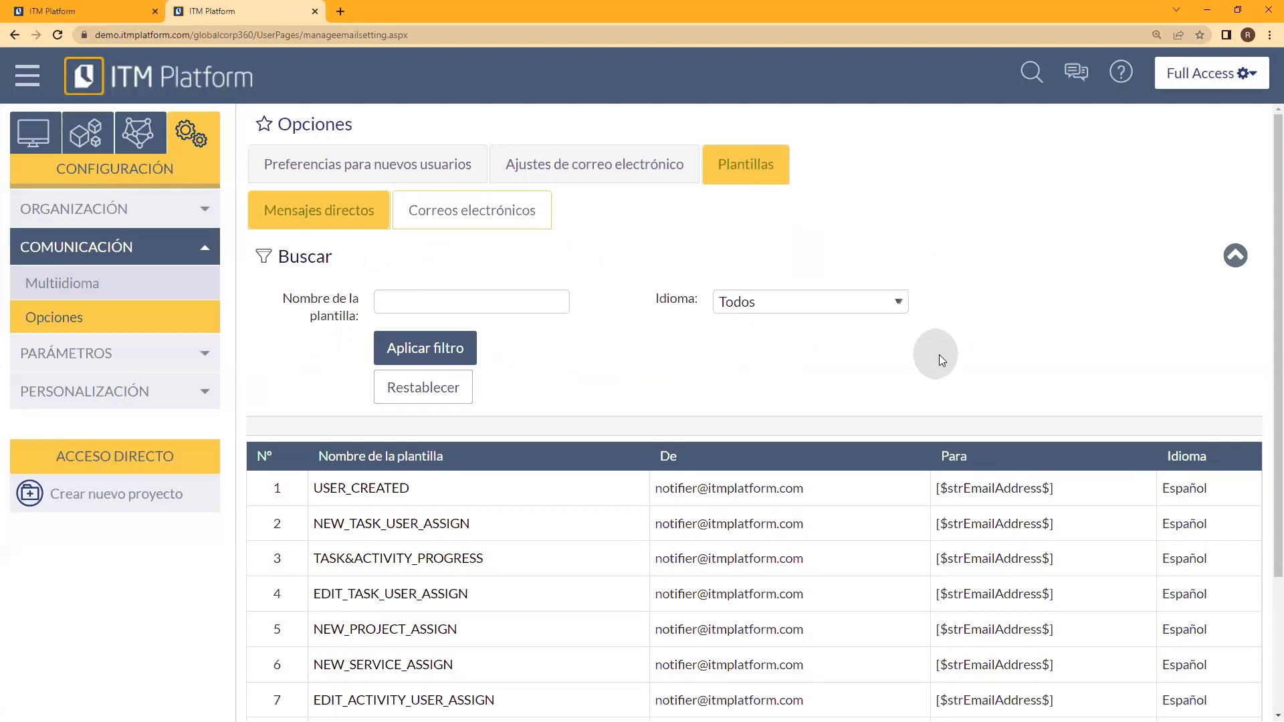
scroll(940, 354, "down", 3)
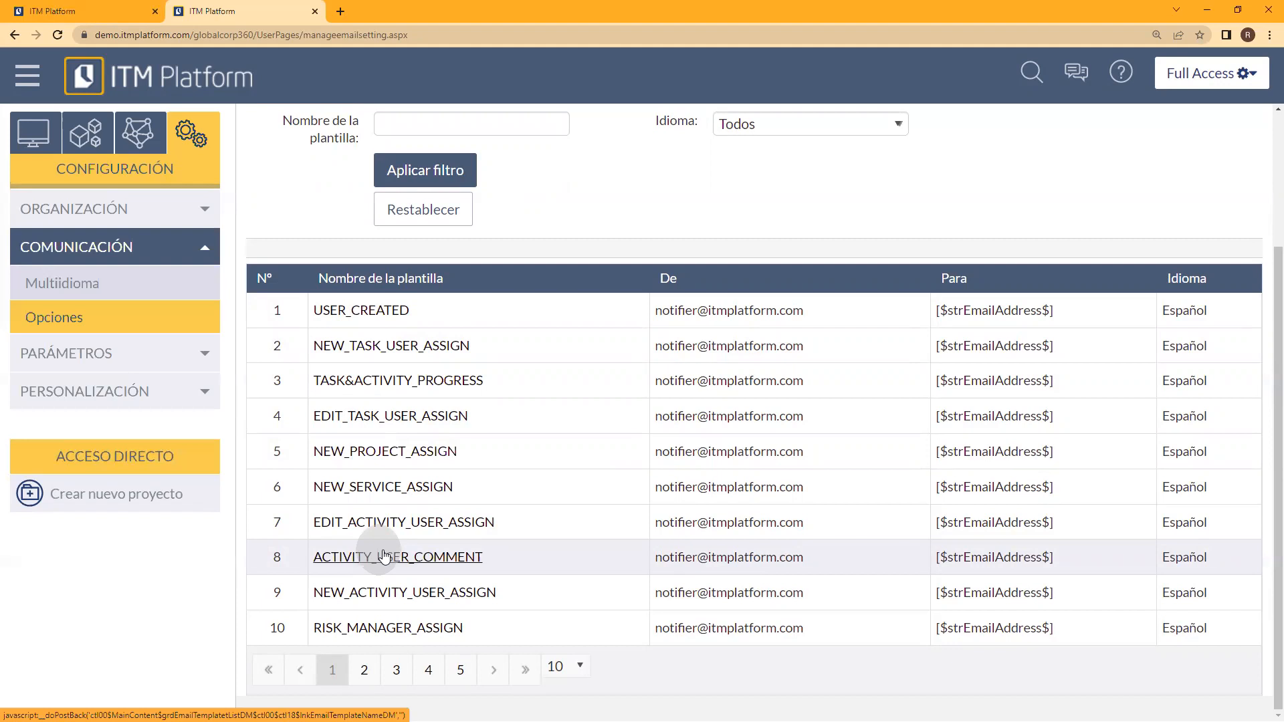
left_click(405, 452)
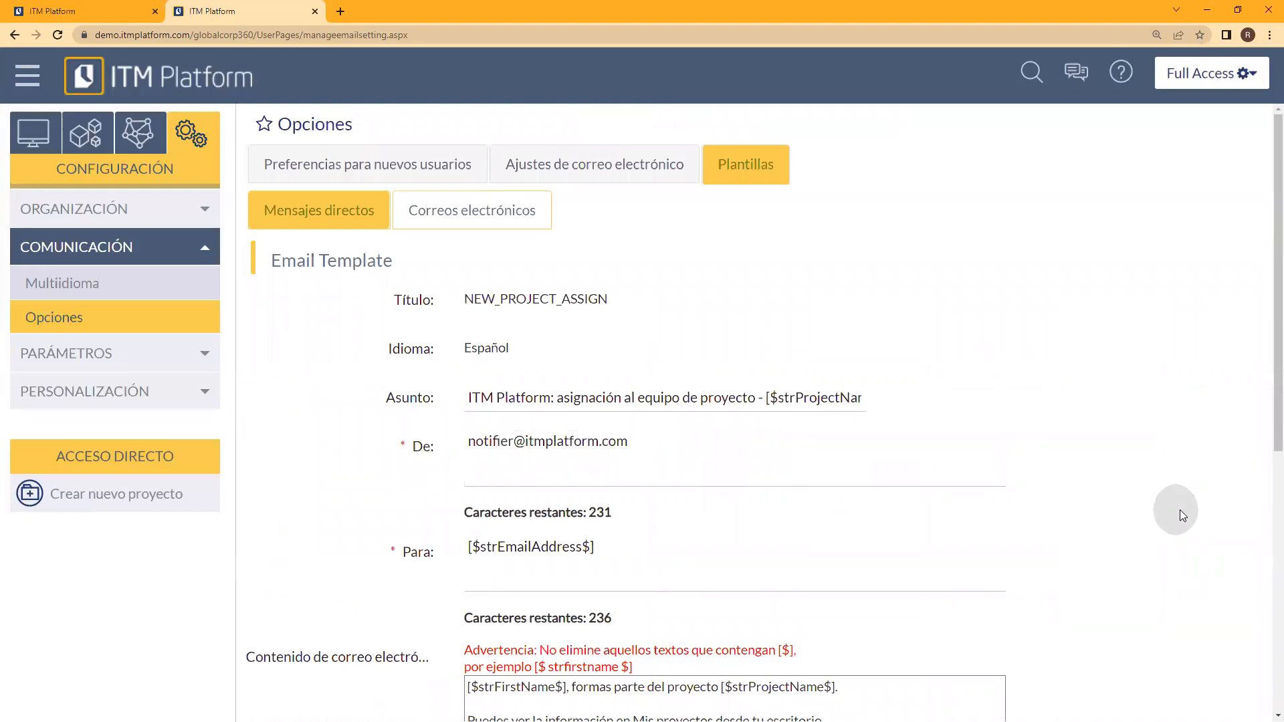
left_click_drag(1264, 410, 1266, 488)
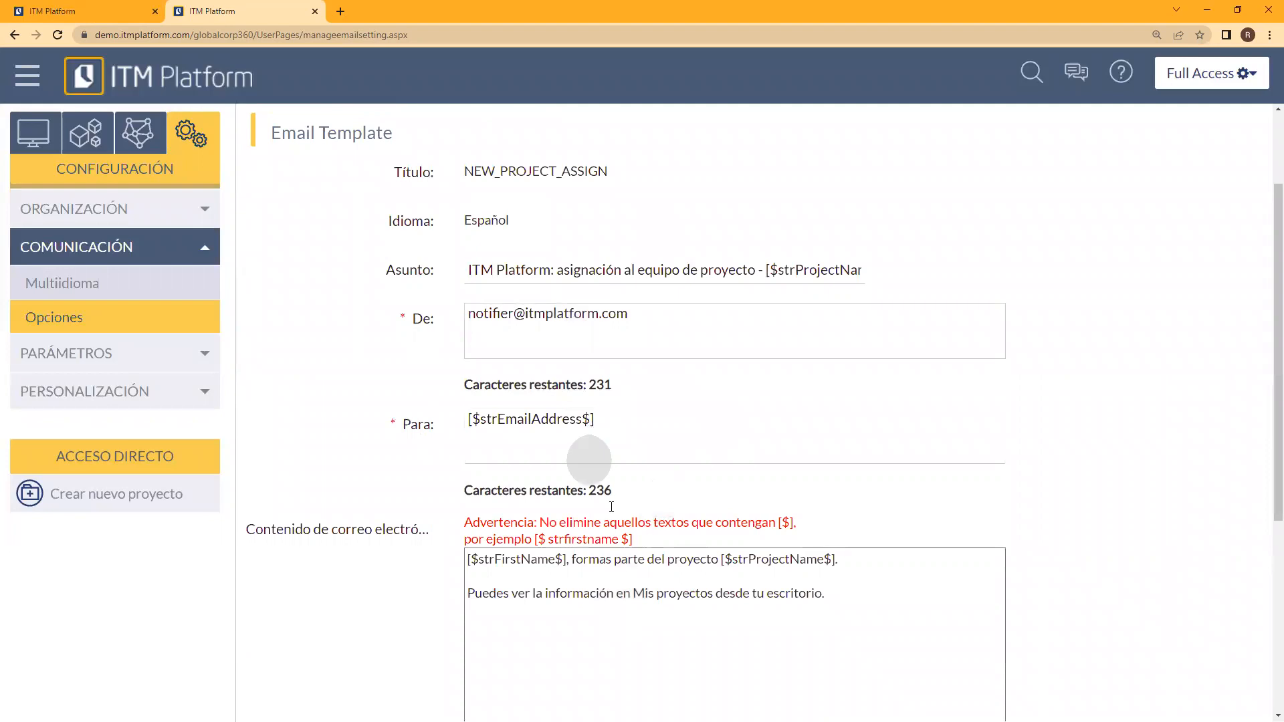
scroll(1043, 513, "down", 1)
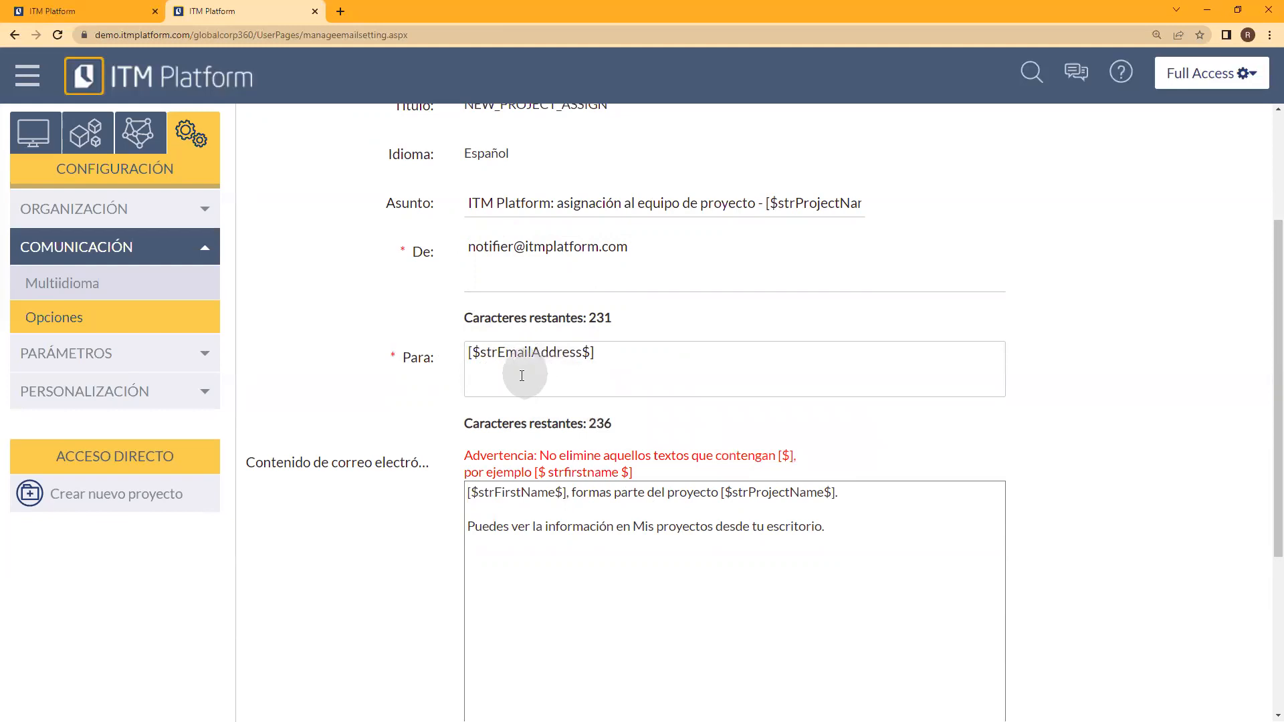
Step: Highlight the warning about texts containing [$], examine the rest of the NEW_PROJECT_ASSIGN template, and return to the template list
left_click_drag(473, 455, 679, 463)
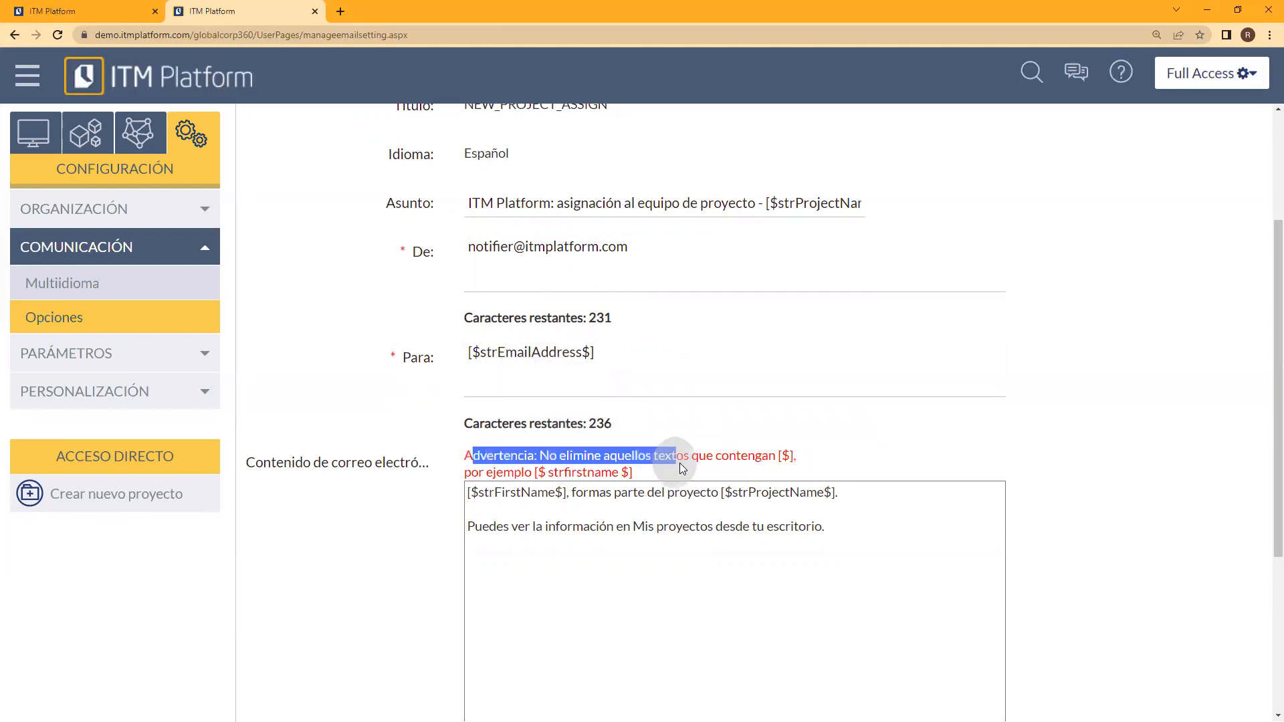
left_click(732, 459)
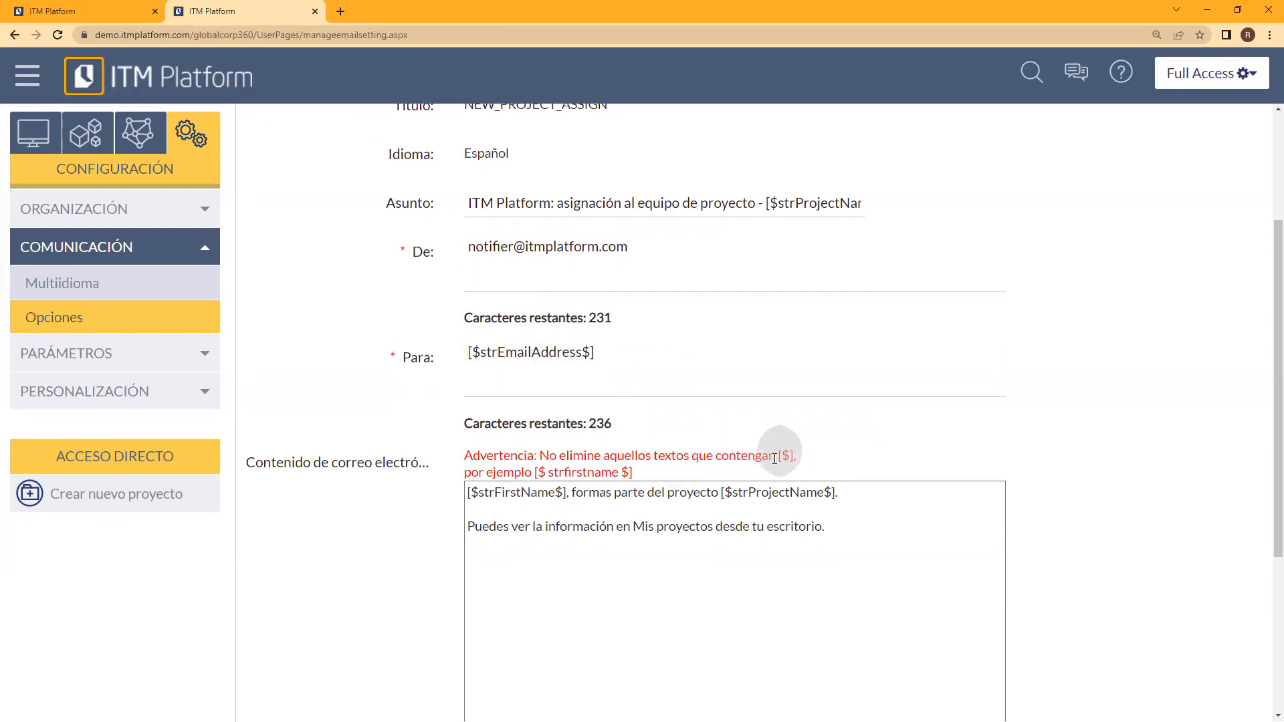
left_click_drag(775, 457, 795, 457)
left_click(701, 457)
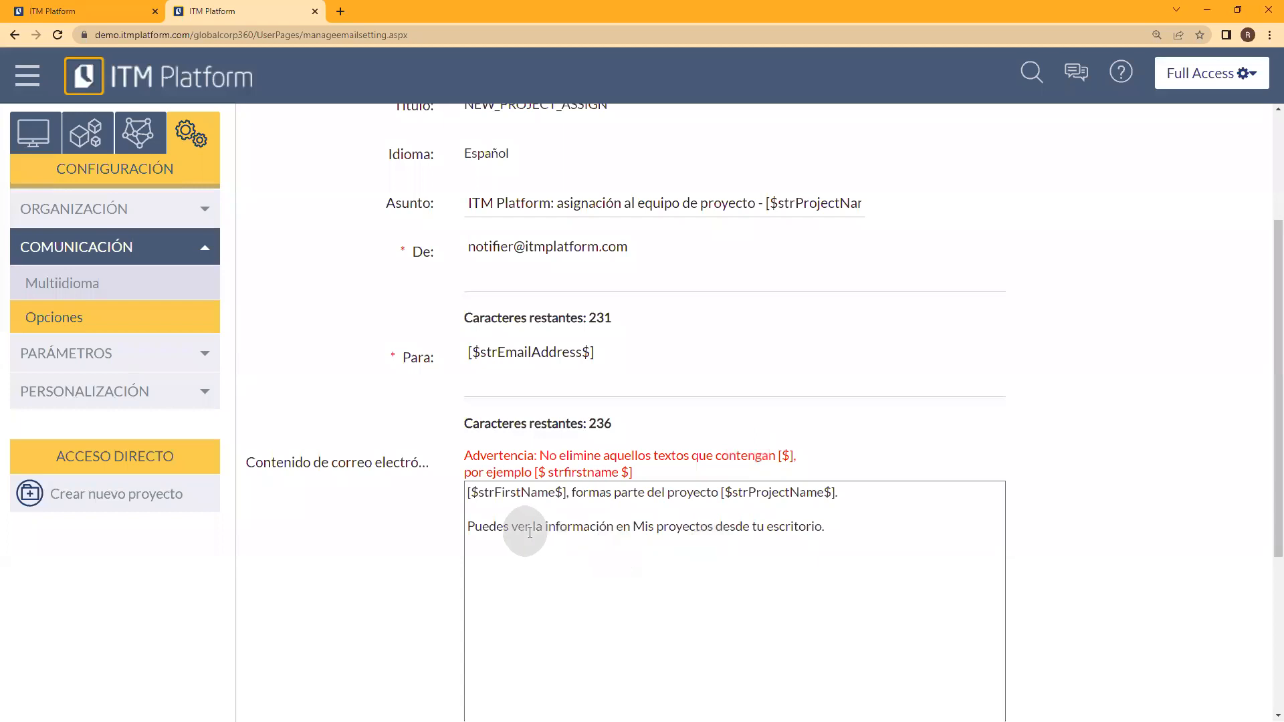
scroll(1124, 520, "down", 2)
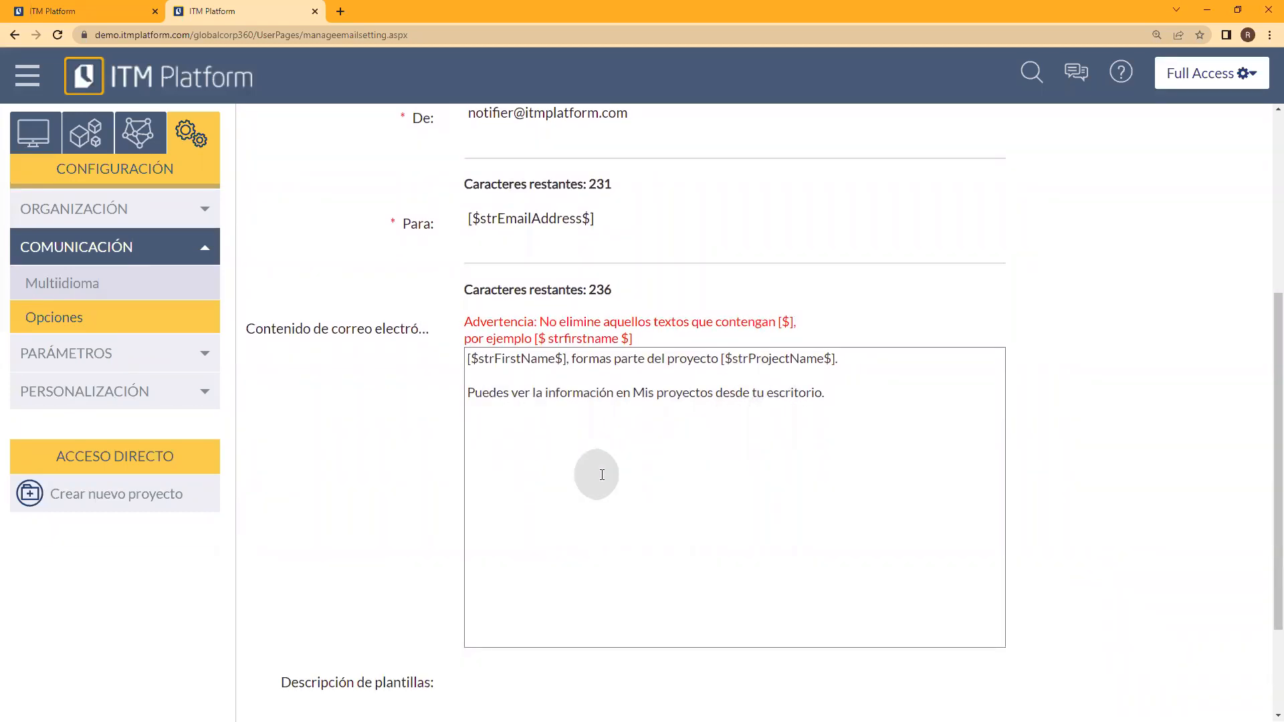
scroll(1054, 525, "down", 2)
scroll(1053, 532, "up", 4)
scroll(1053, 529, "up", 3)
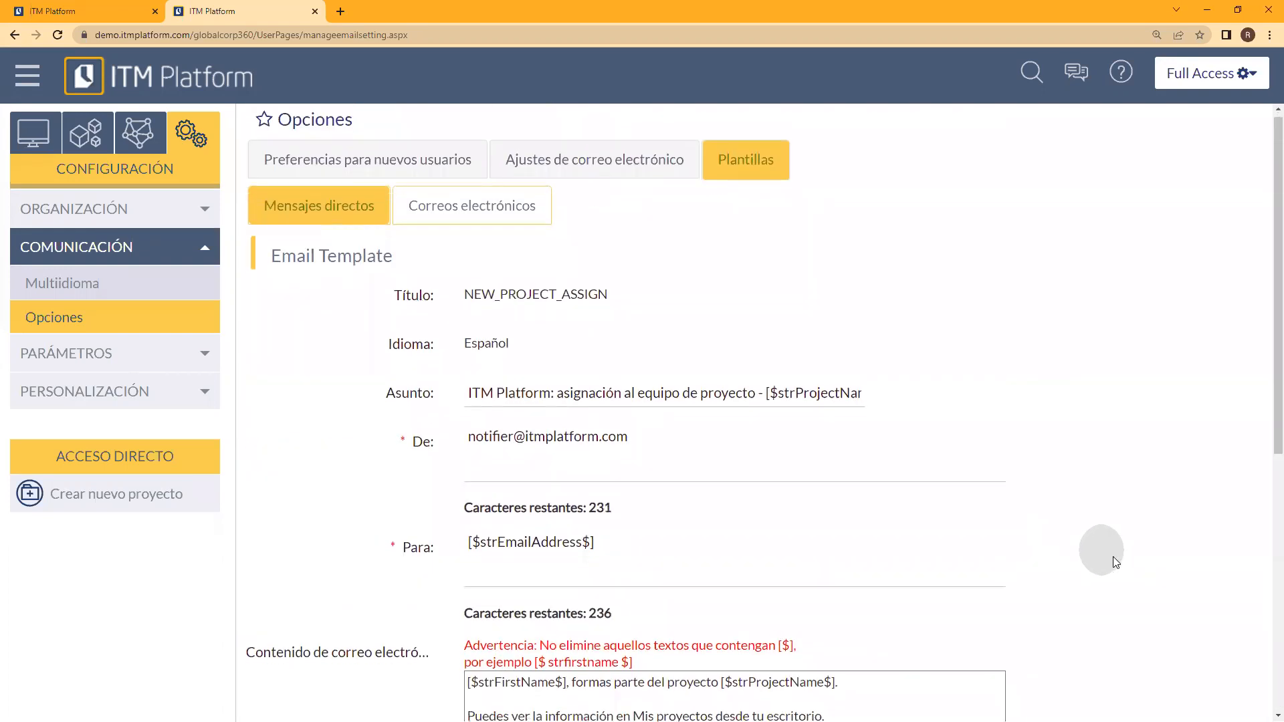
scroll(1097, 553, "down", 6)
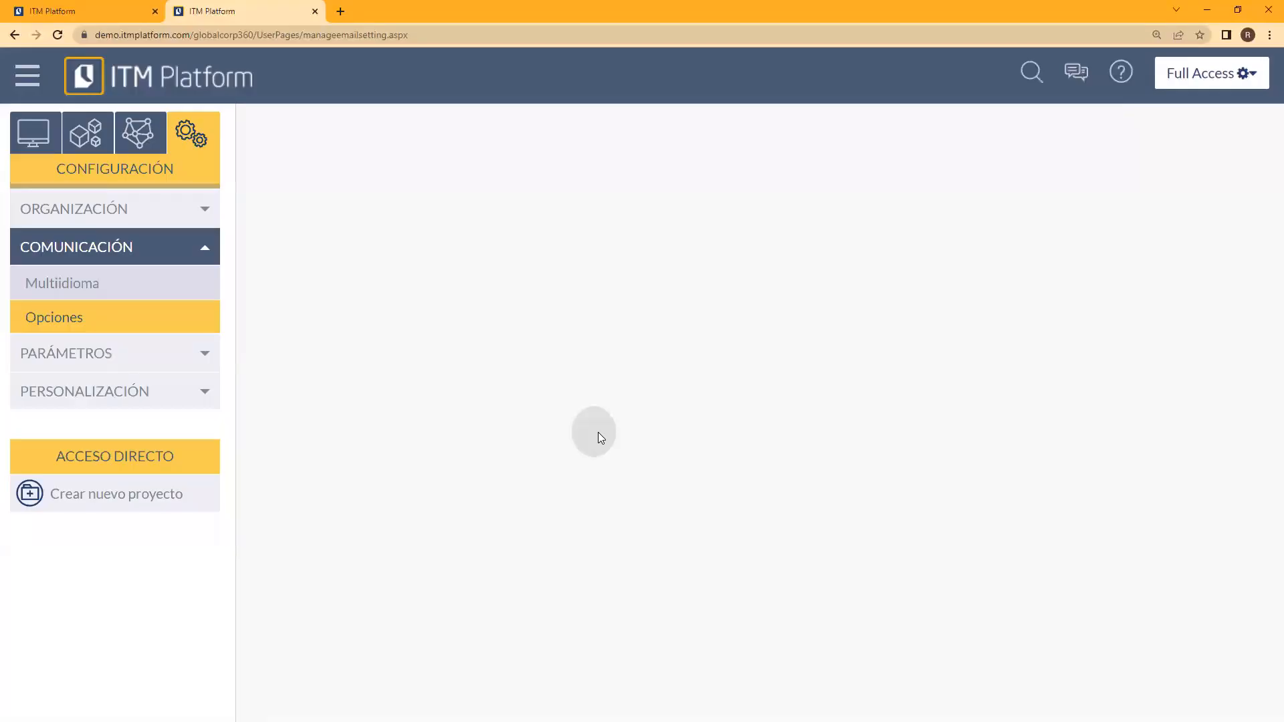
left_click_drag(1276, 384, 1267, 434)
Step: Review the direct message templates and filter them by the language Español
scroll(1266, 439, "down", 1)
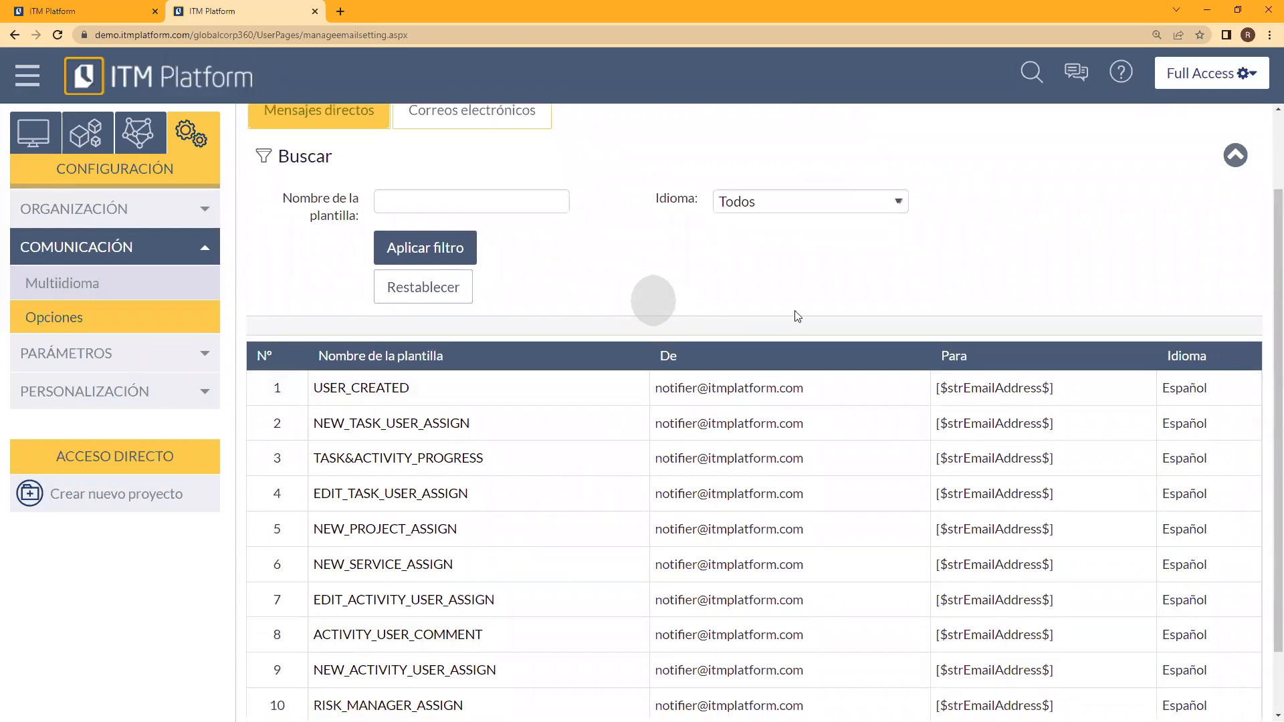
scroll(940, 475, "down", 1)
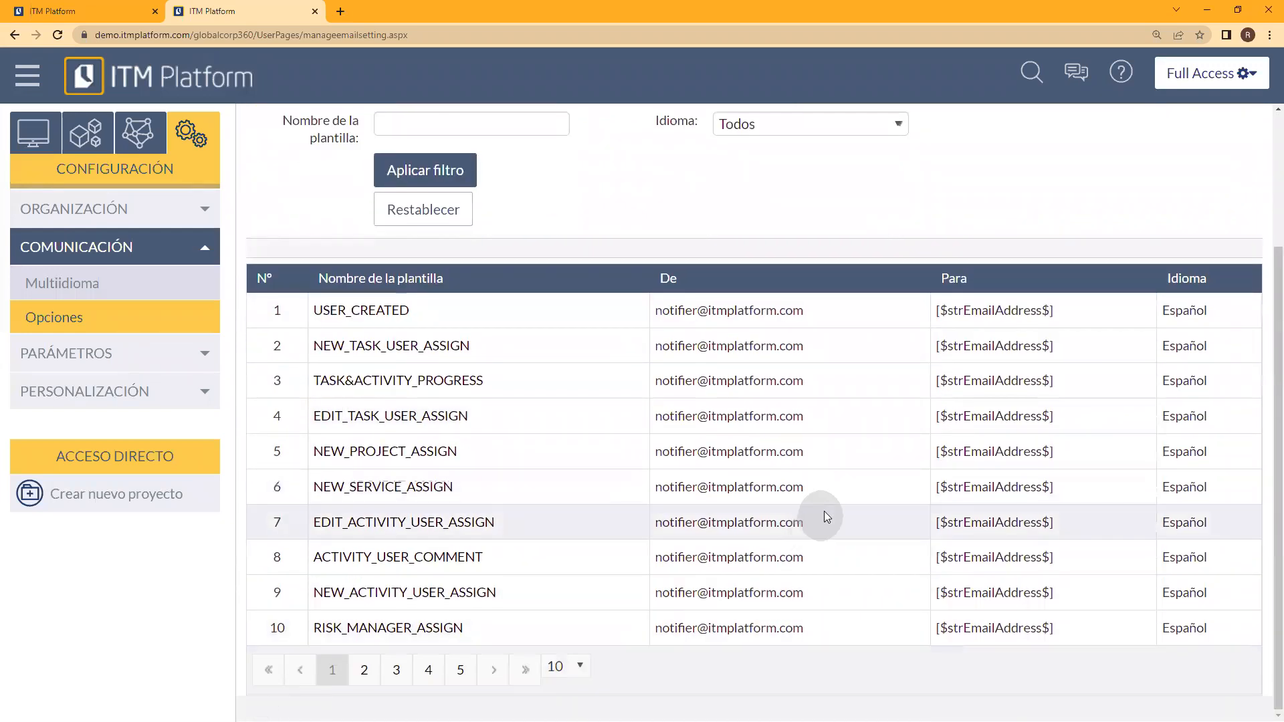
scroll(824, 511, "up", 2)
left_click(803, 311)
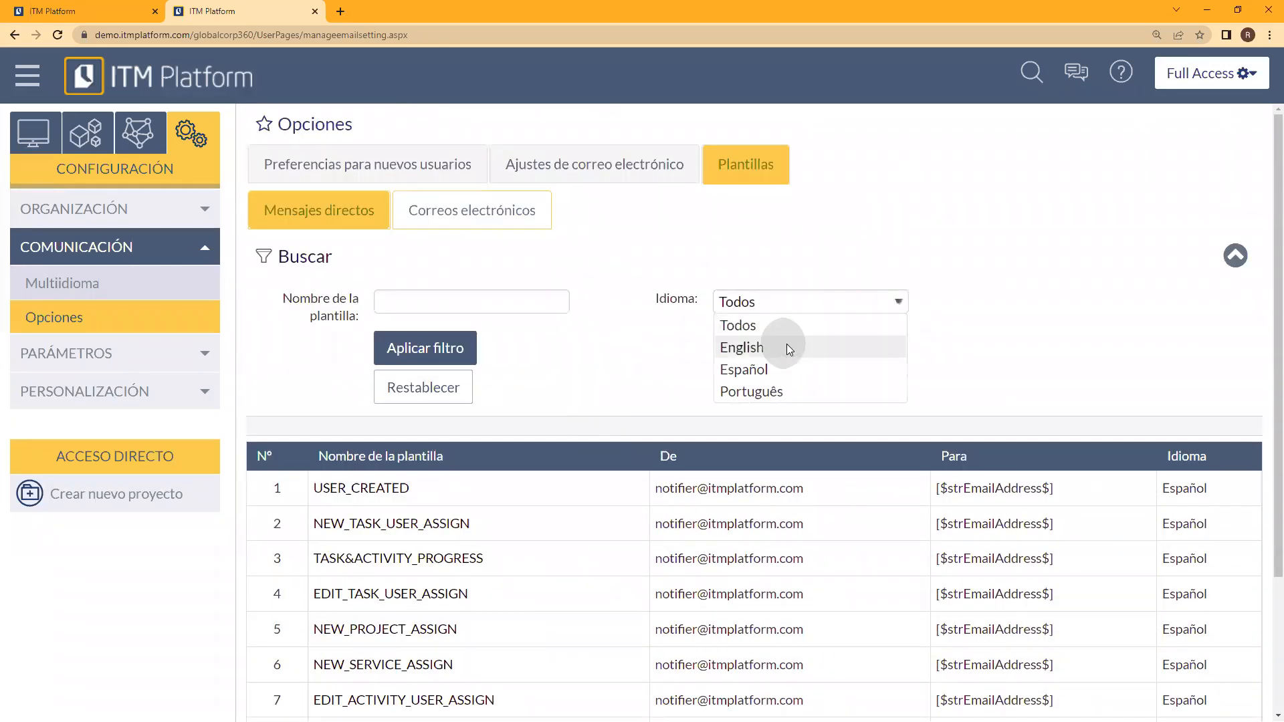
left_click(783, 368)
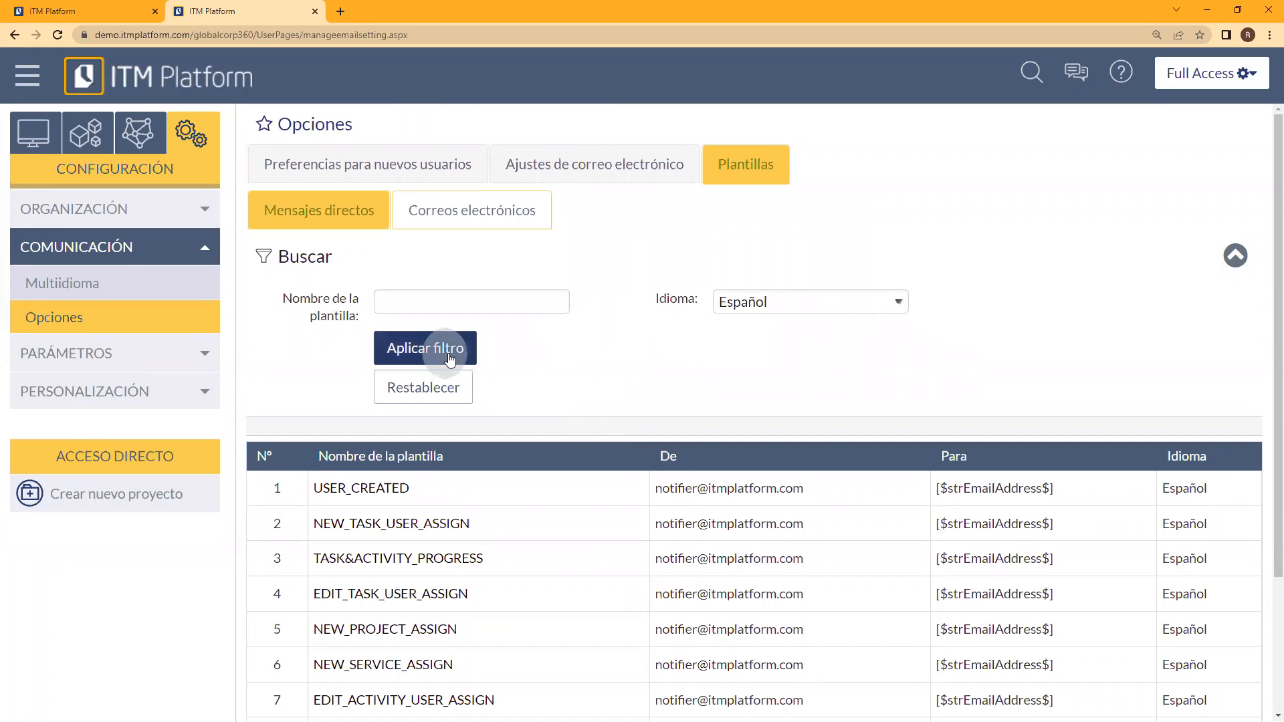
left_click(400, 349)
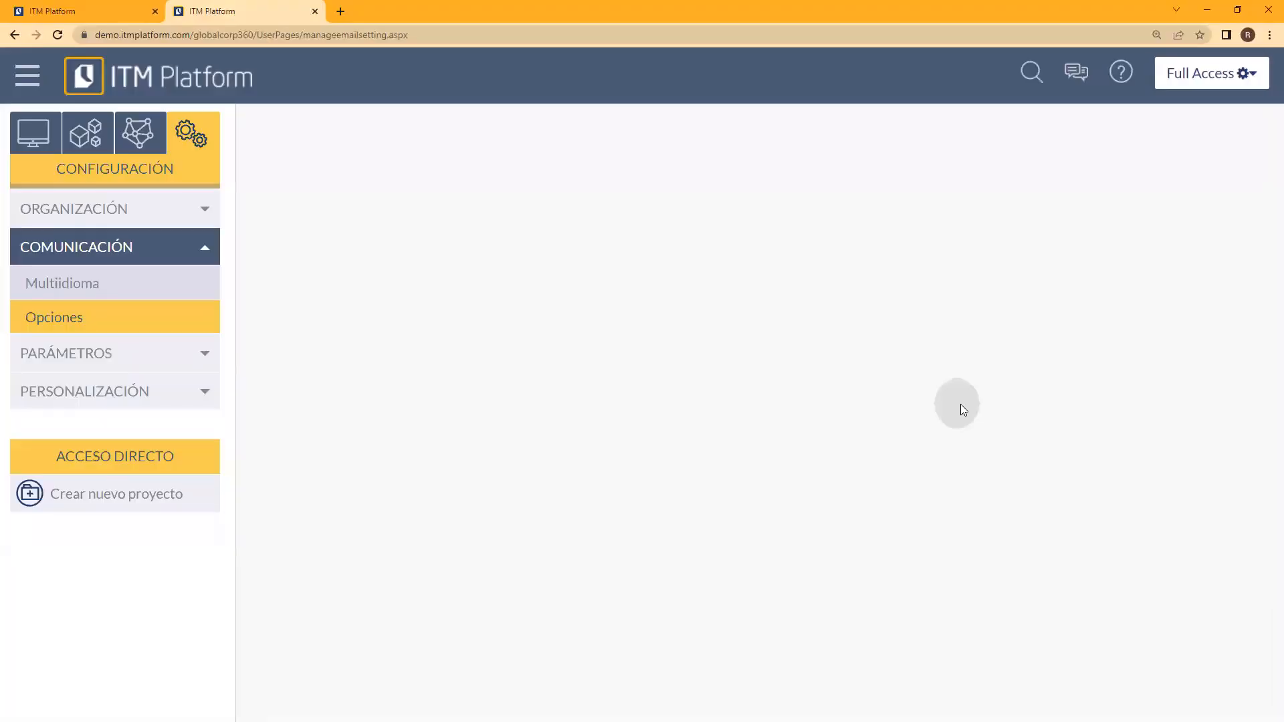
scroll(869, 515, "down", 3)
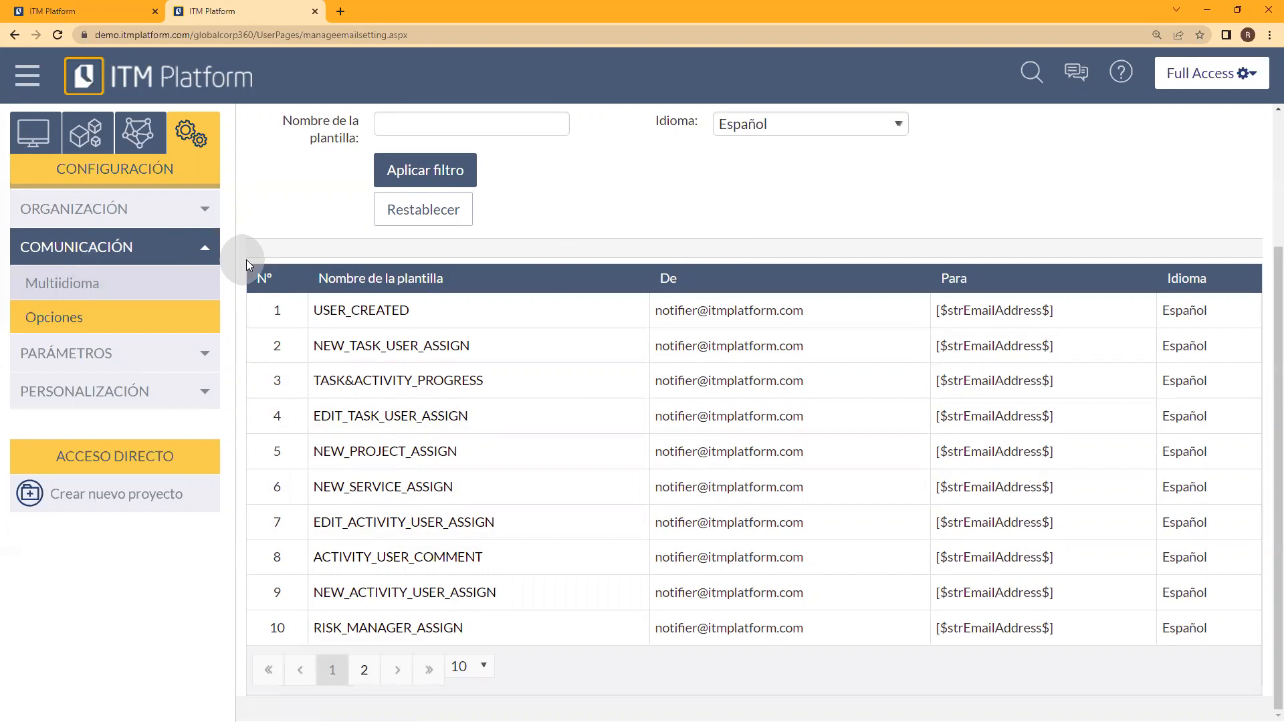
Step: Switch from the Configuración section to Organización and show the role definitions under Gestión de usuarios
left_click(202, 247)
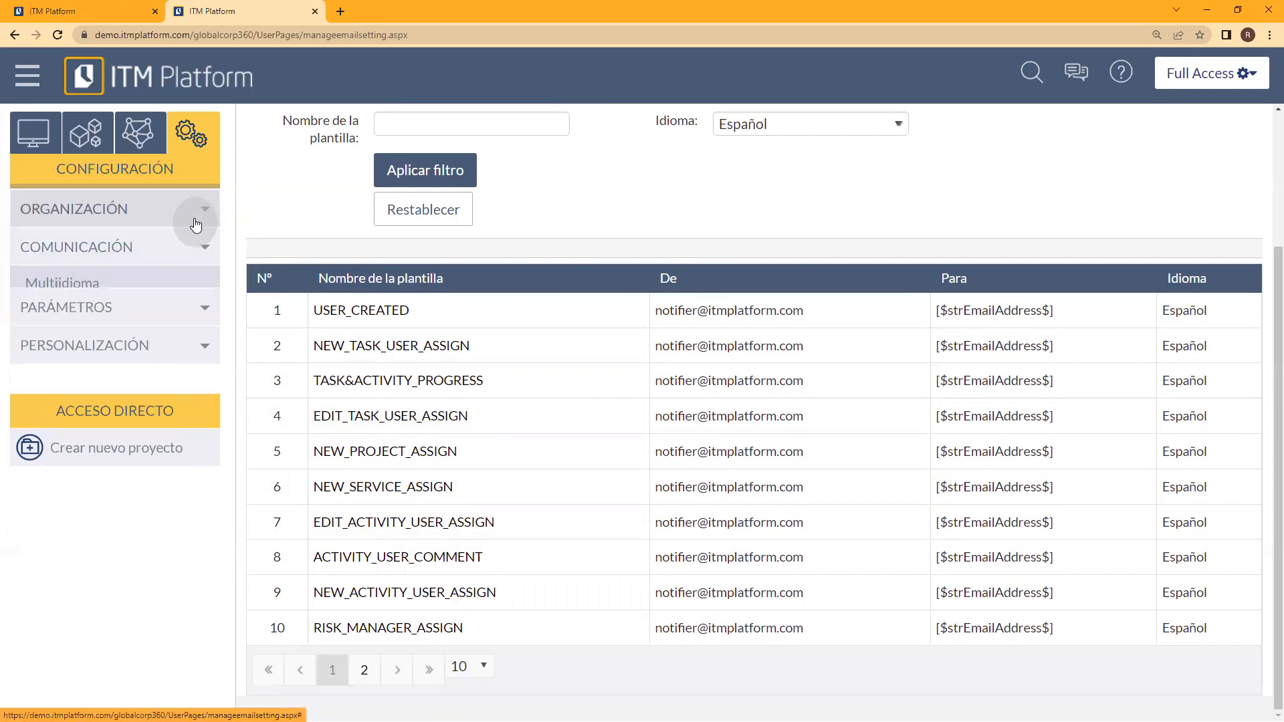
left_click(199, 209)
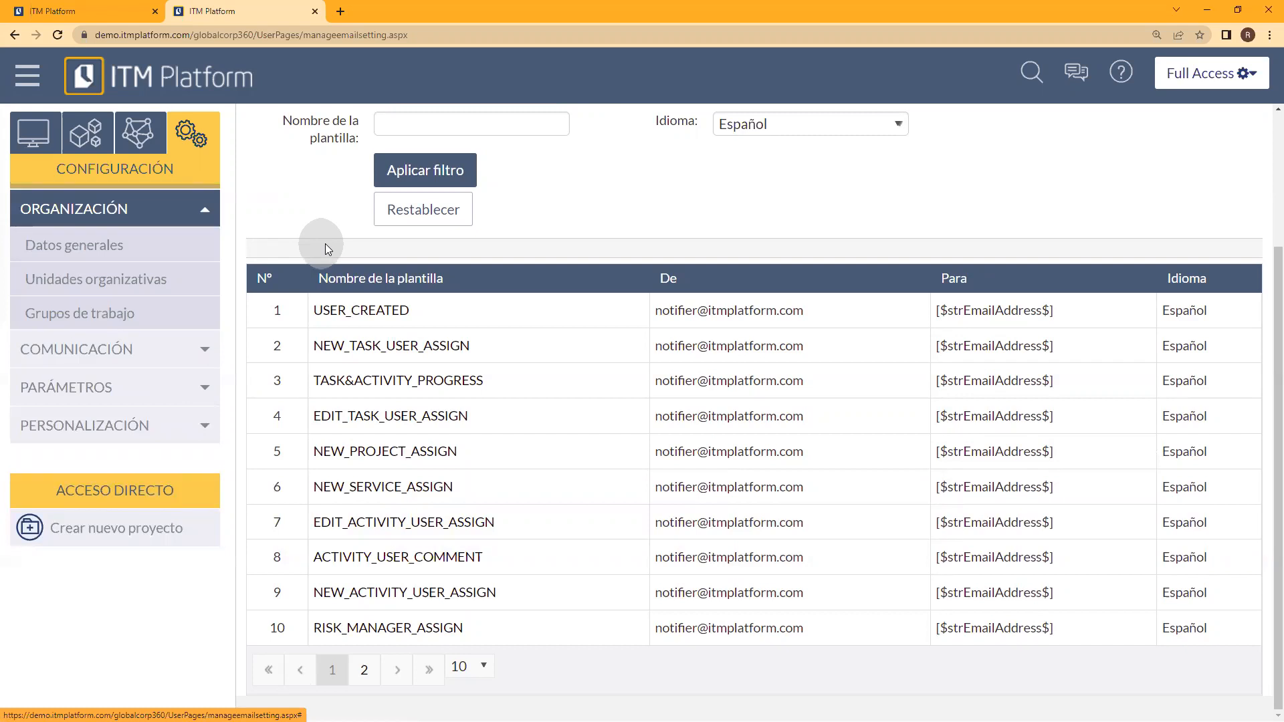
left_click(136, 135)
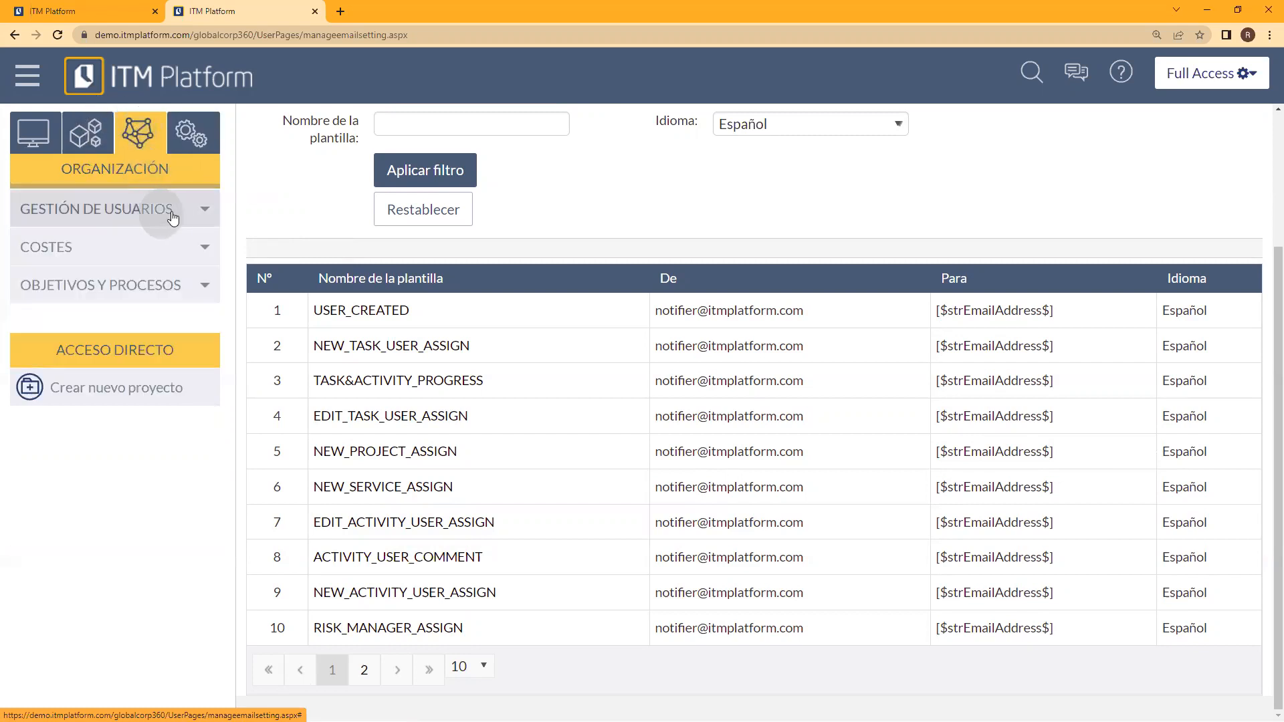
left_click(183, 215)
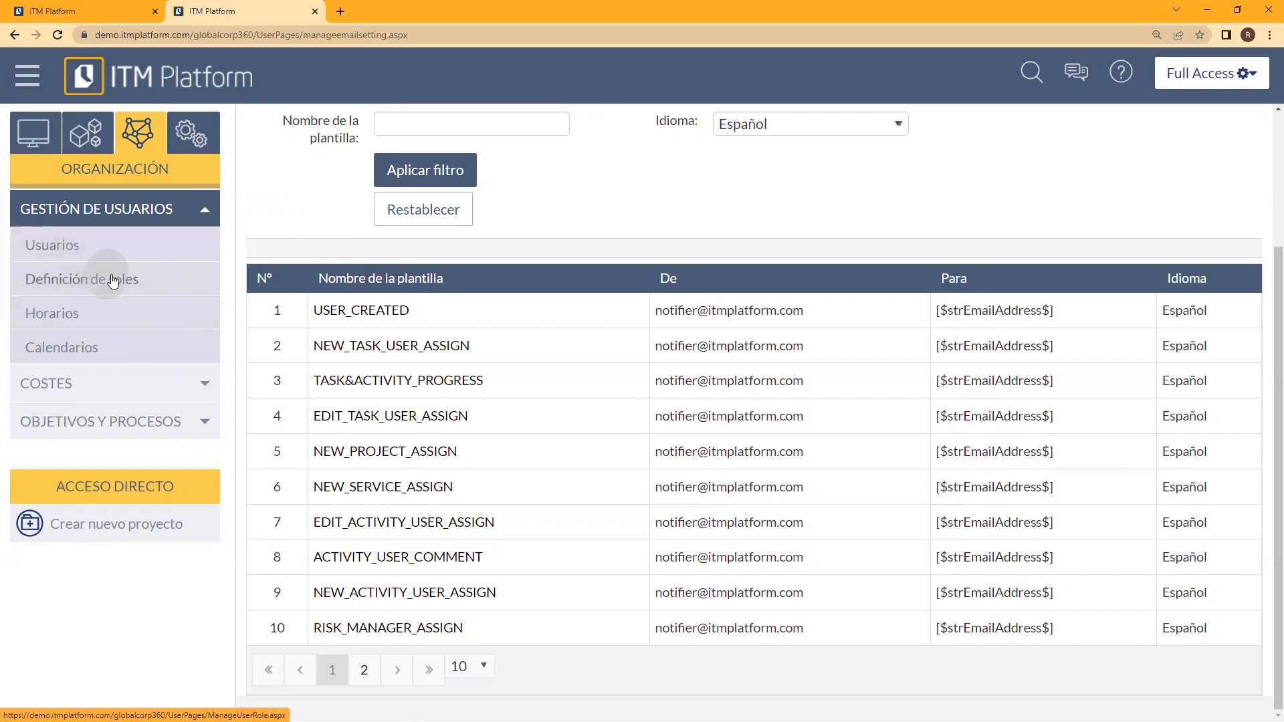
left_click(75, 289)
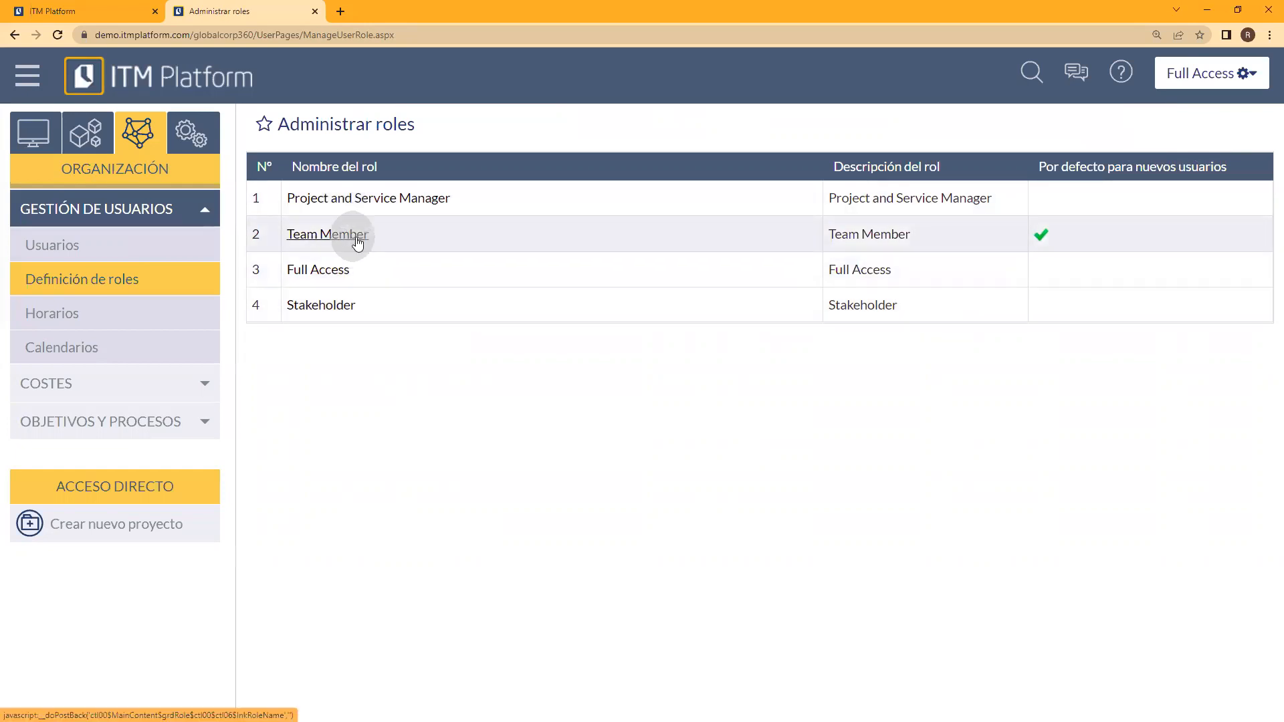
Step: Open the Full Access role and examine its licence, manager permissions, and the insert, update, delete and view rights per menu
left_click(345, 276)
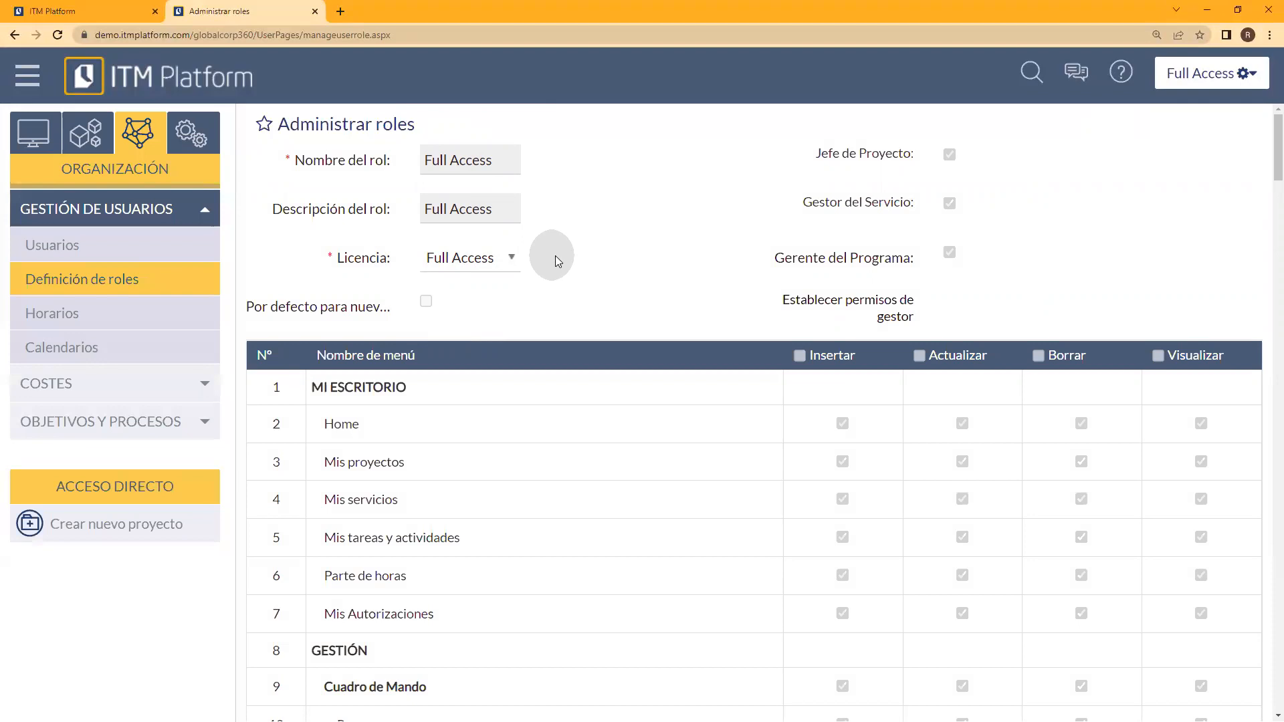
scroll(649, 330, "down", 2)
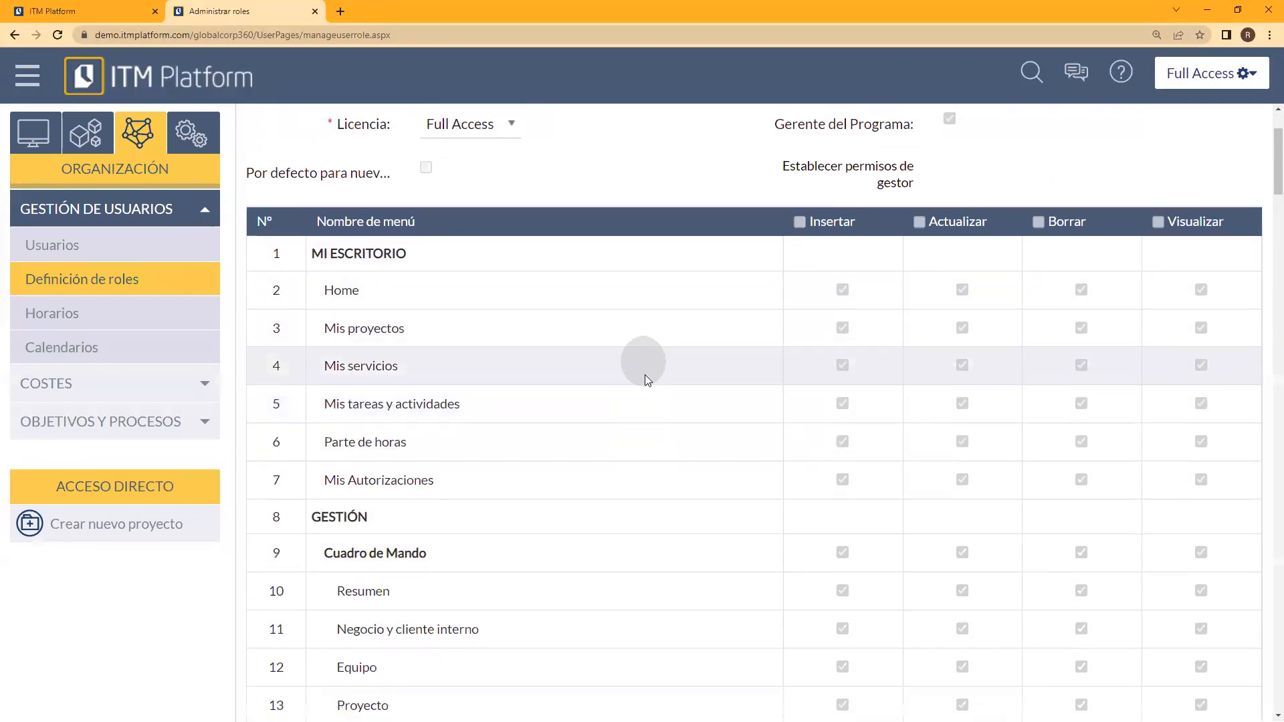
scroll(643, 501, "down", 3)
scroll(642, 506, "down", 5)
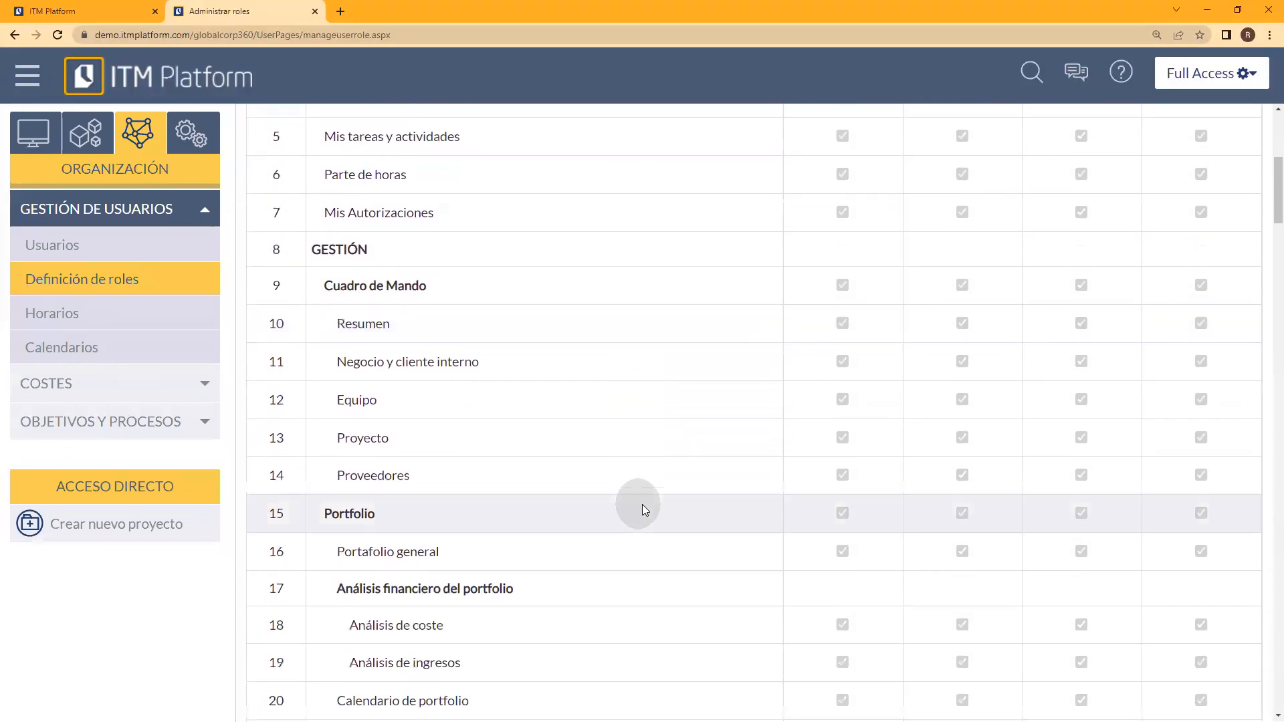
scroll(645, 500, "up", 8)
scroll(652, 482, "up", 3)
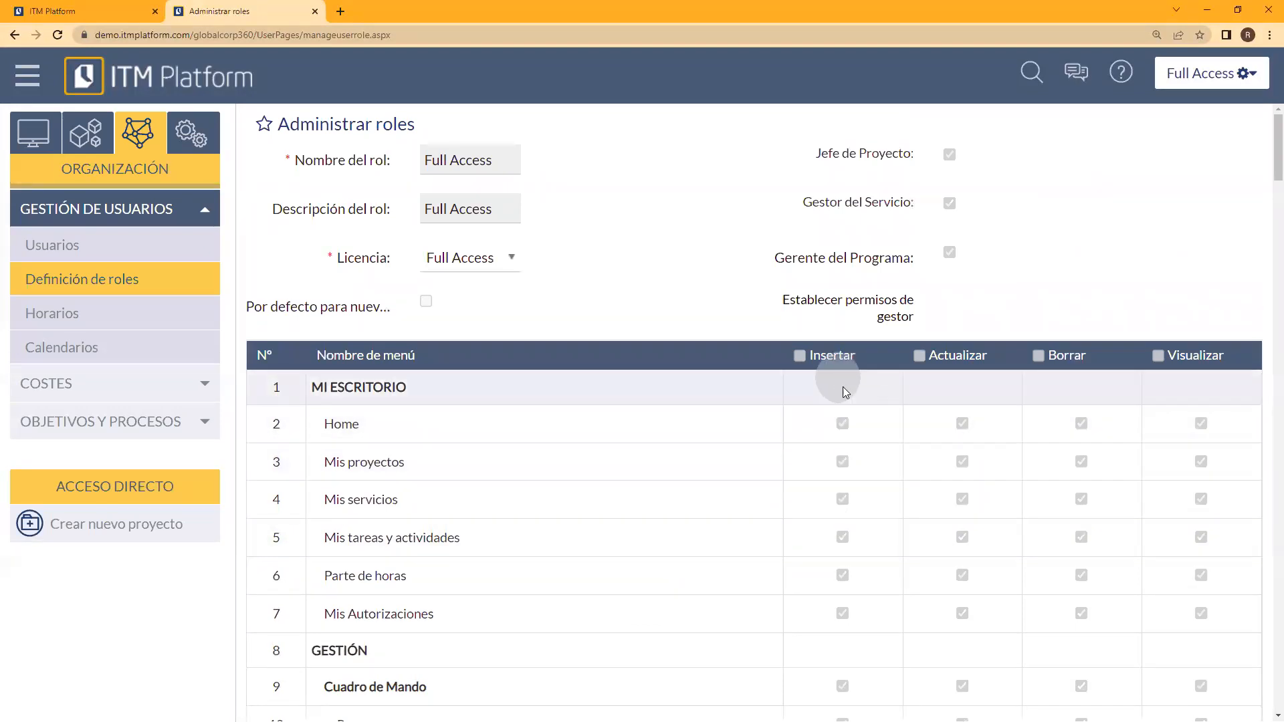
scroll(830, 508, "down", 1)
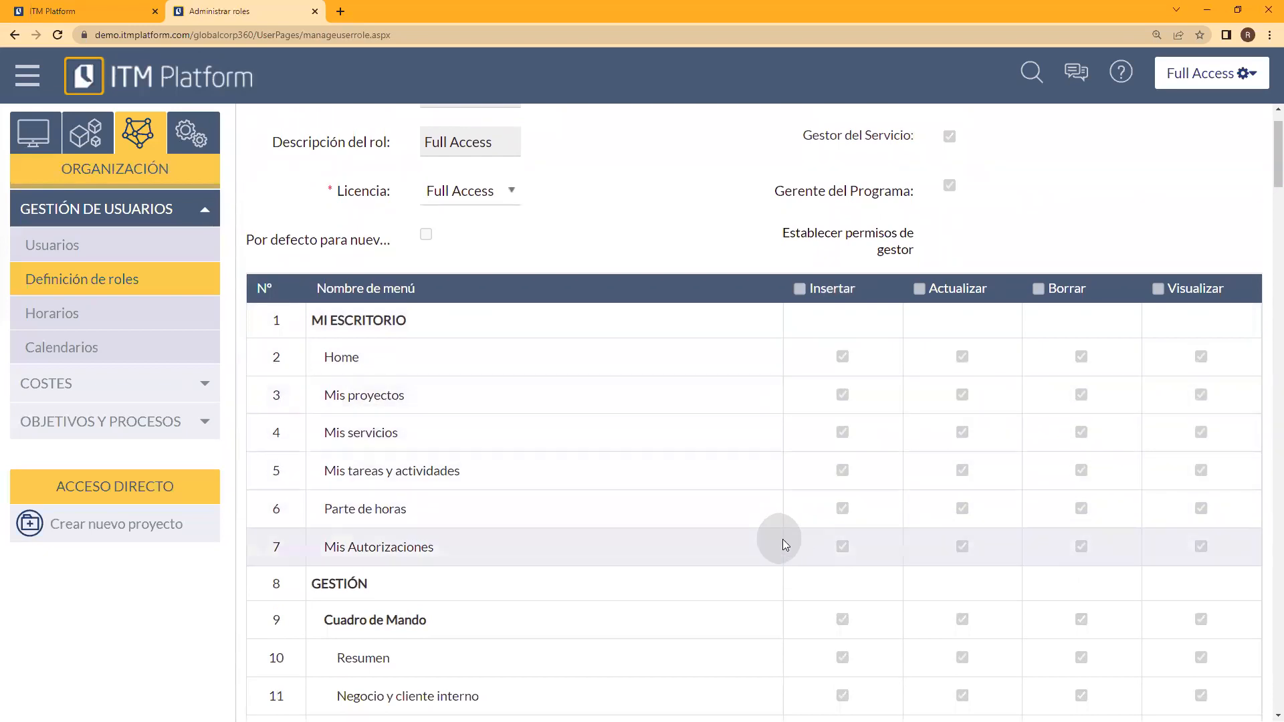
scroll(1070, 576, "down", 6)
scroll(1077, 570, "down", 7)
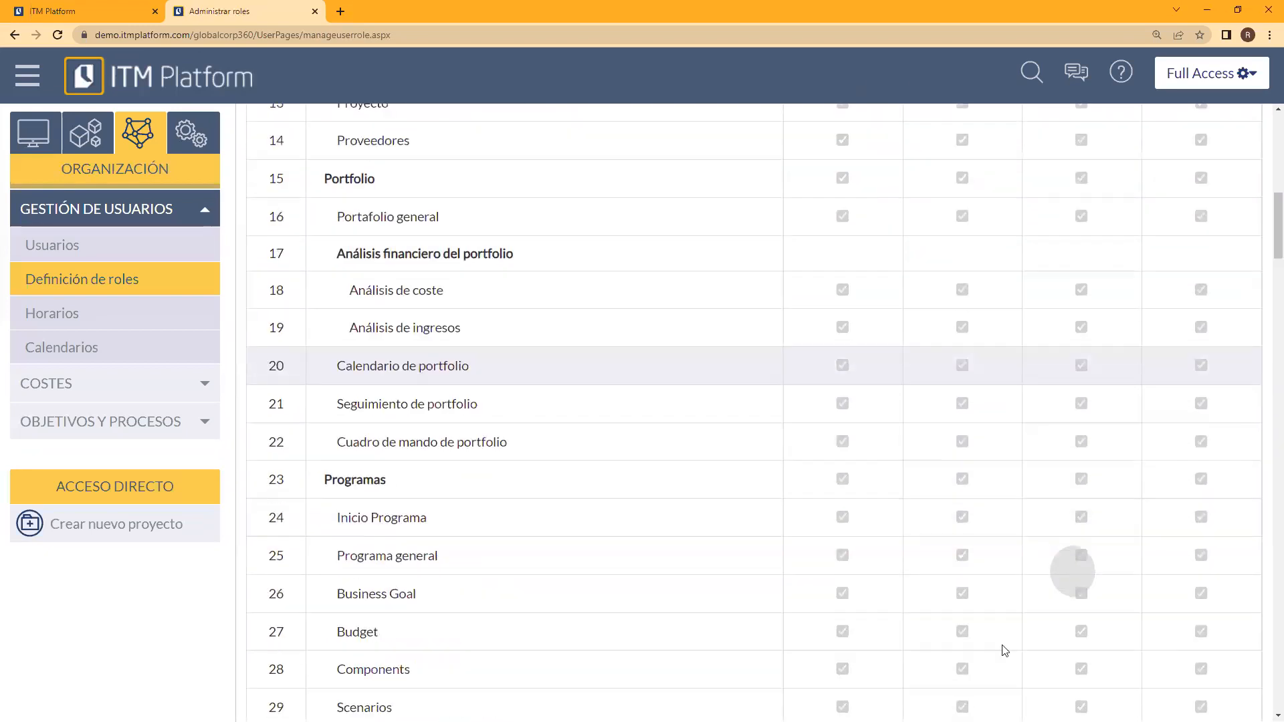
left_click_drag(1273, 275, 759, 236)
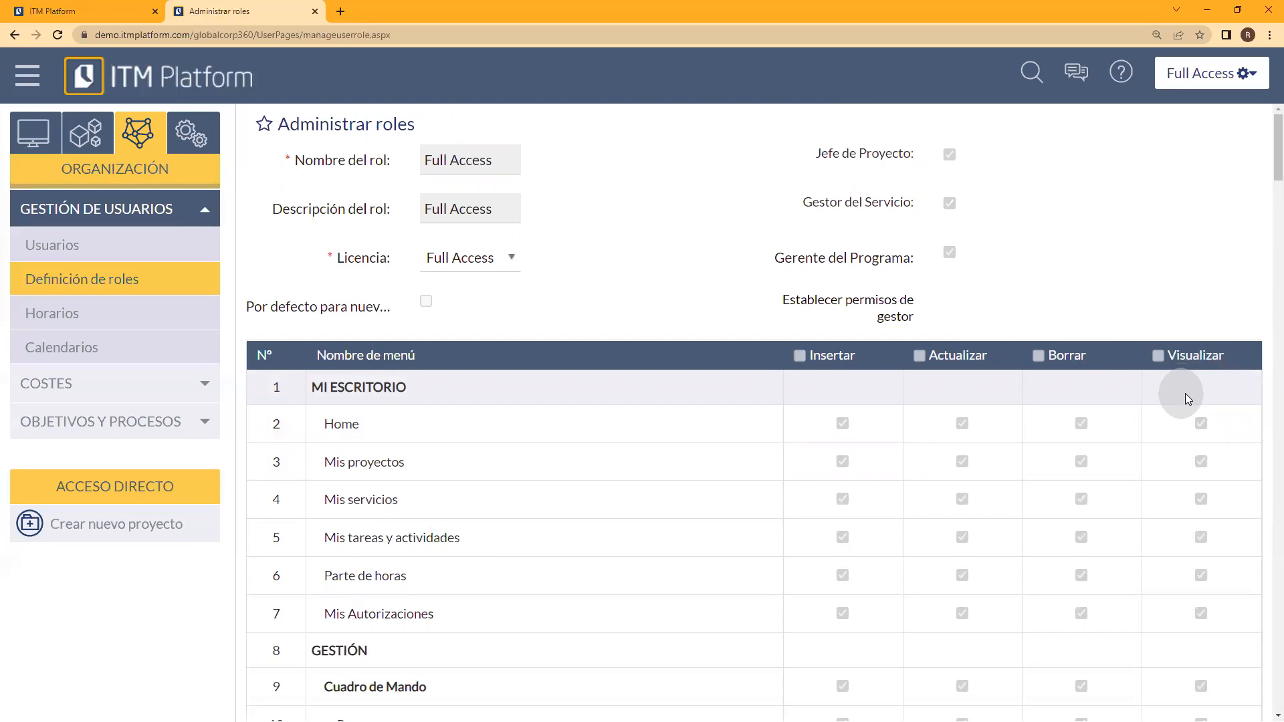
scroll(879, 363, "down", 1)
scroll(880, 367, "down", 4)
scroll(879, 412, "up", 5)
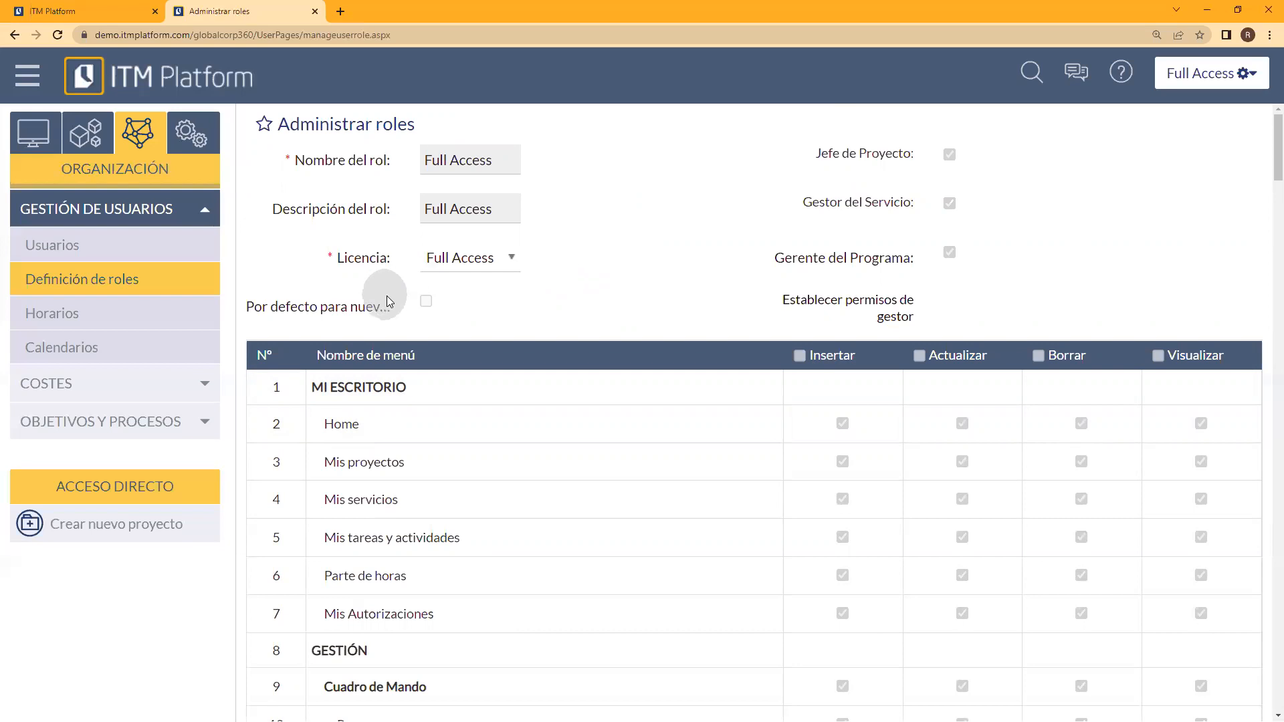
Step: Add a professional profile named Desarrollador in Perfiles y Tarifas under Costes
left_click(206, 386)
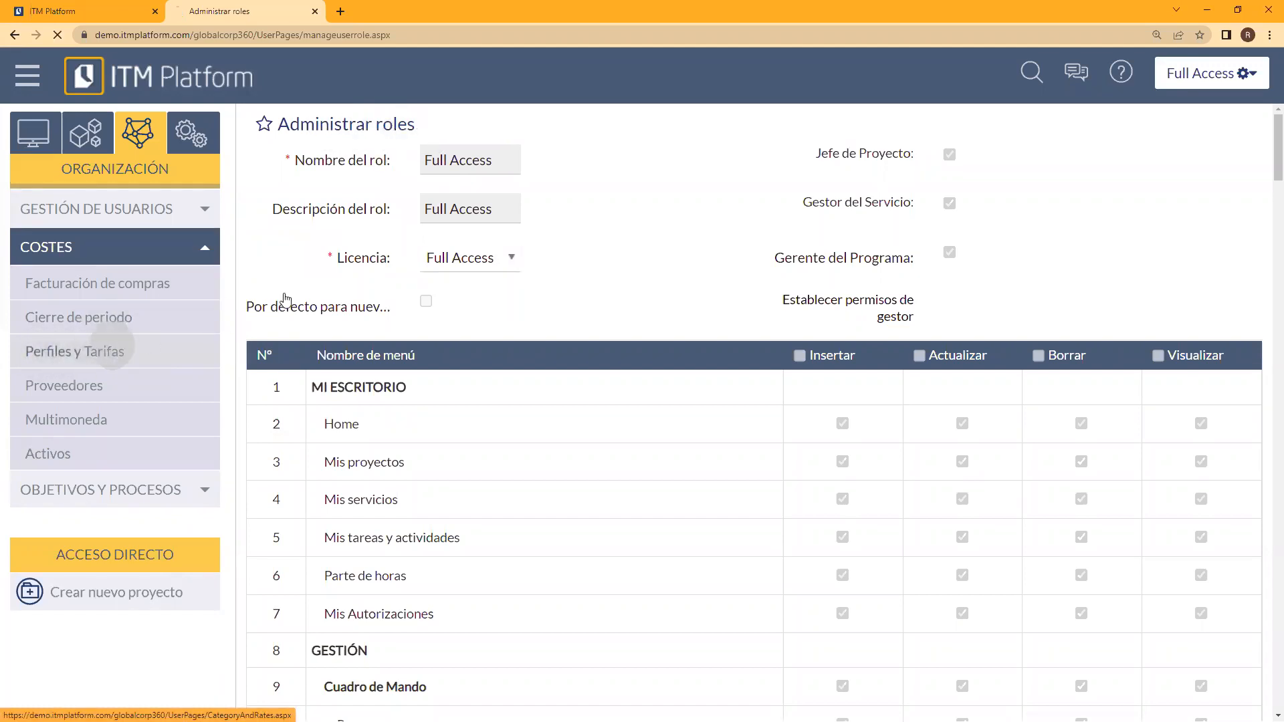
left_click(117, 350)
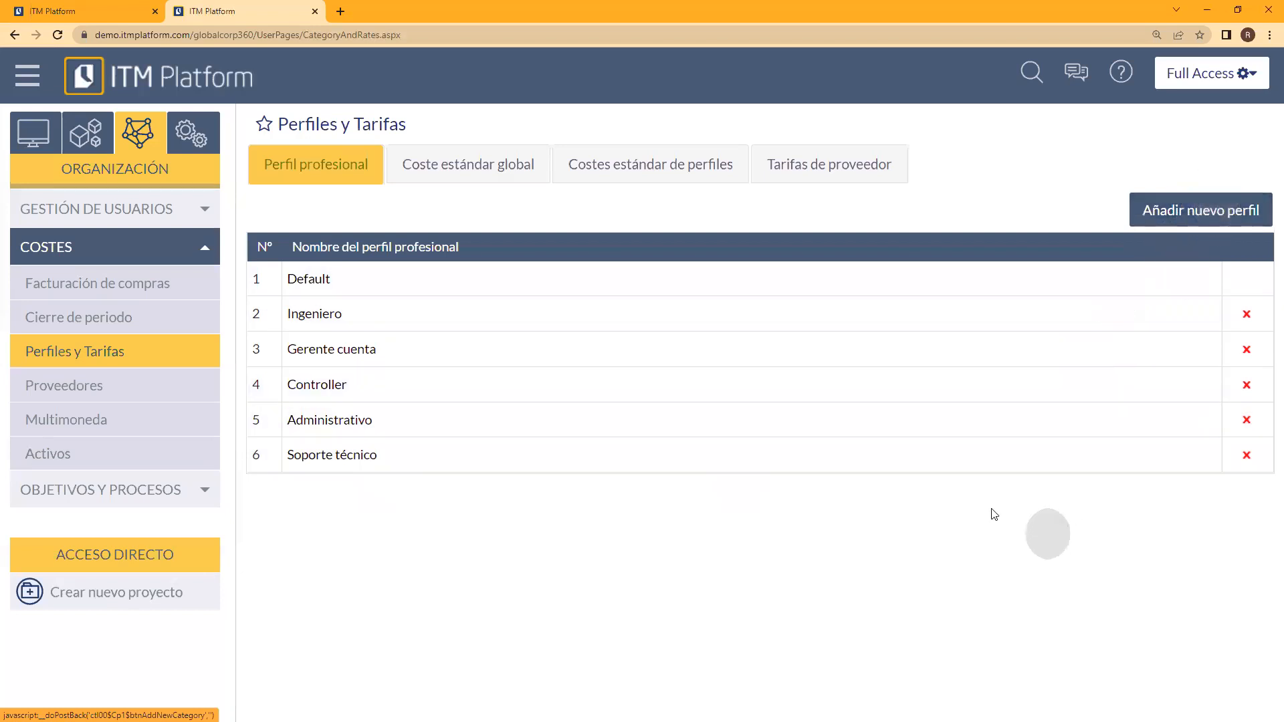
left_click(1204, 213)
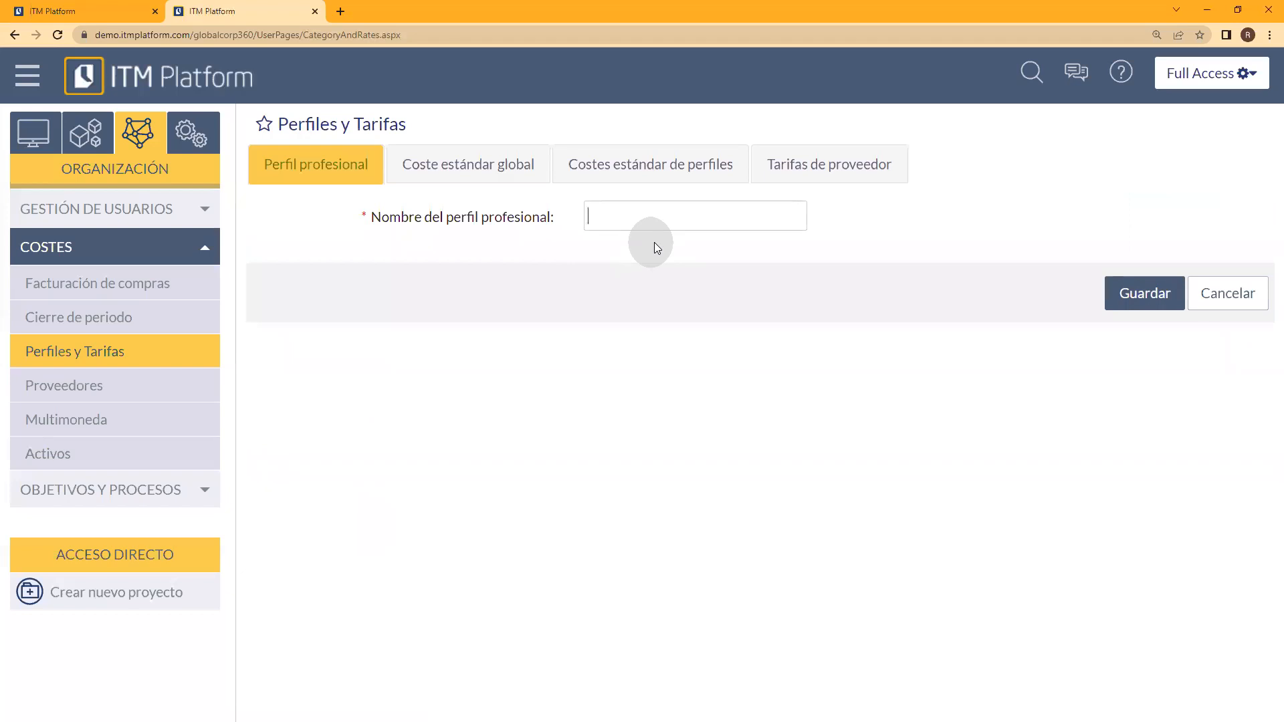
left_click(1181, 289)
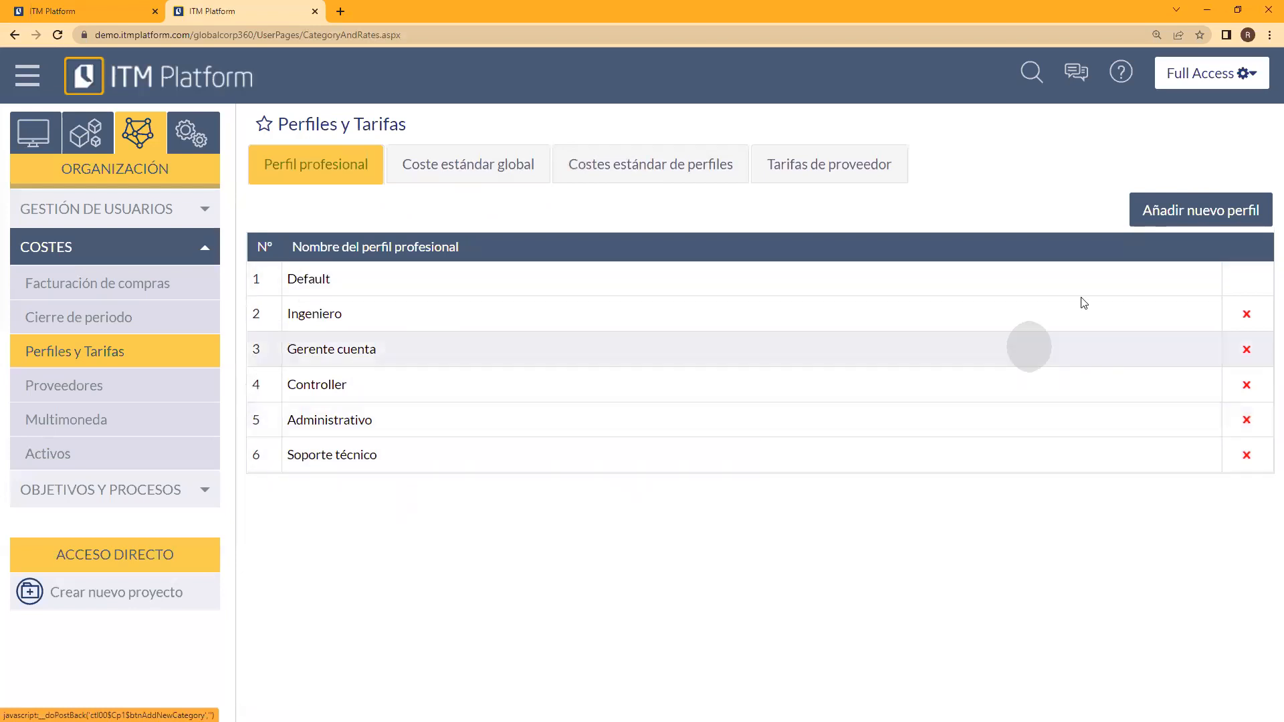
left_click(1161, 225)
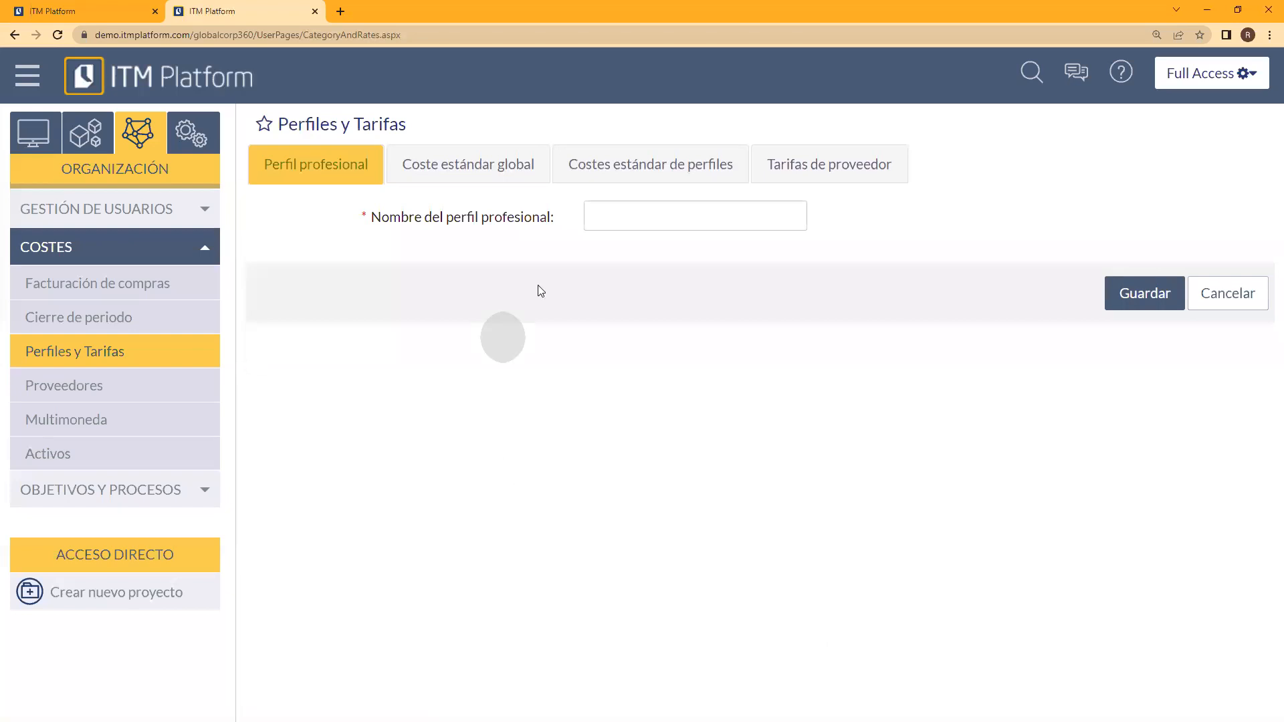
type("Desarrollador")
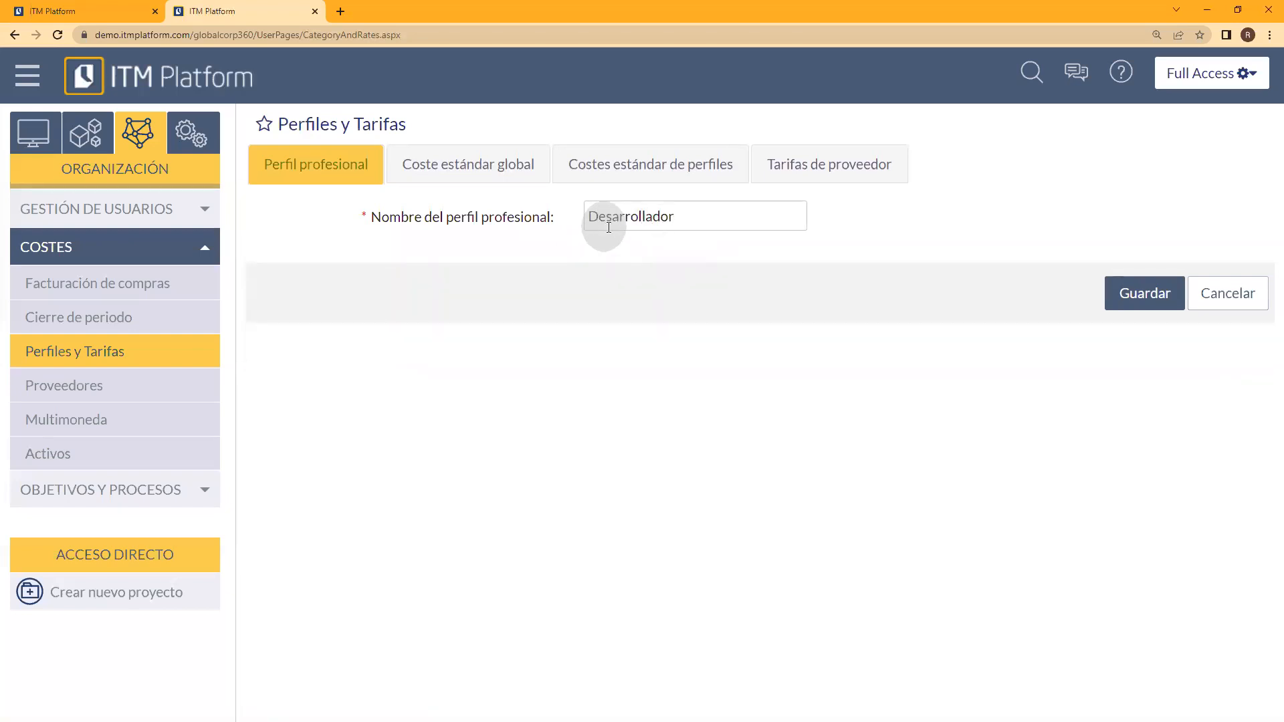
left_click(1139, 293)
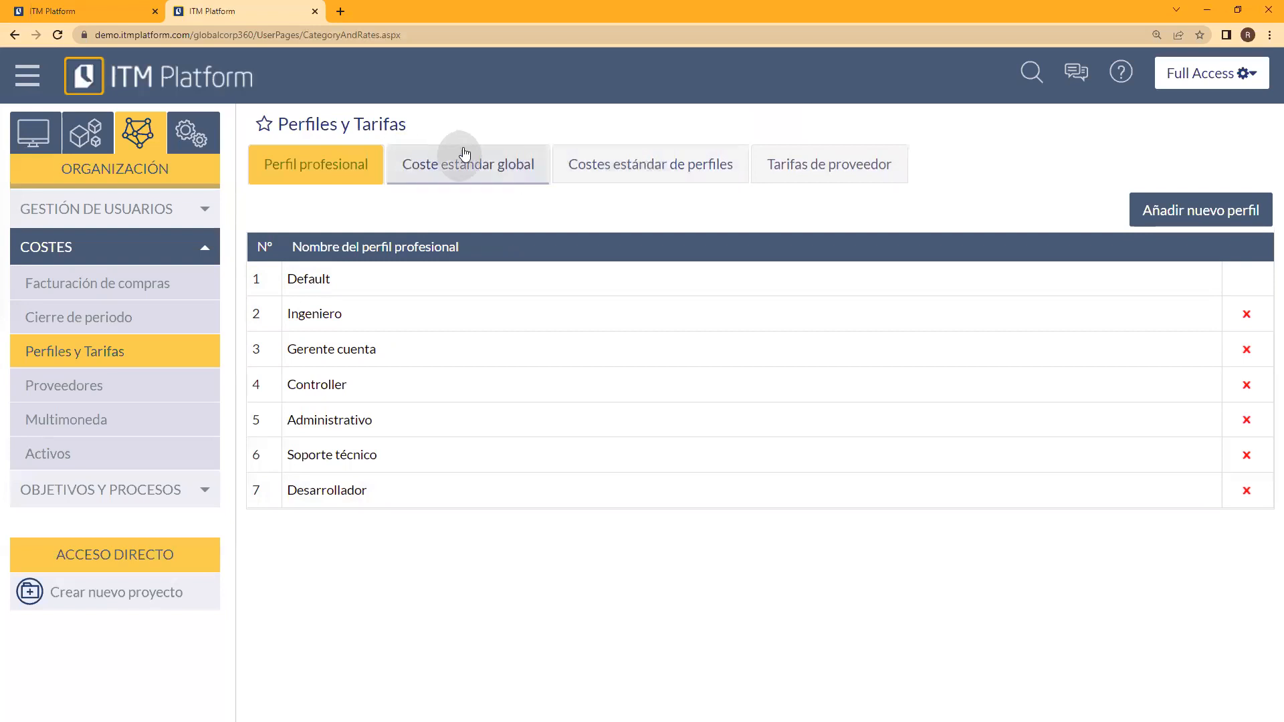
Step: Show the Costes estándar de perfiles and examine the employee cost, General cost and standard sale rate columns
left_click(667, 172)
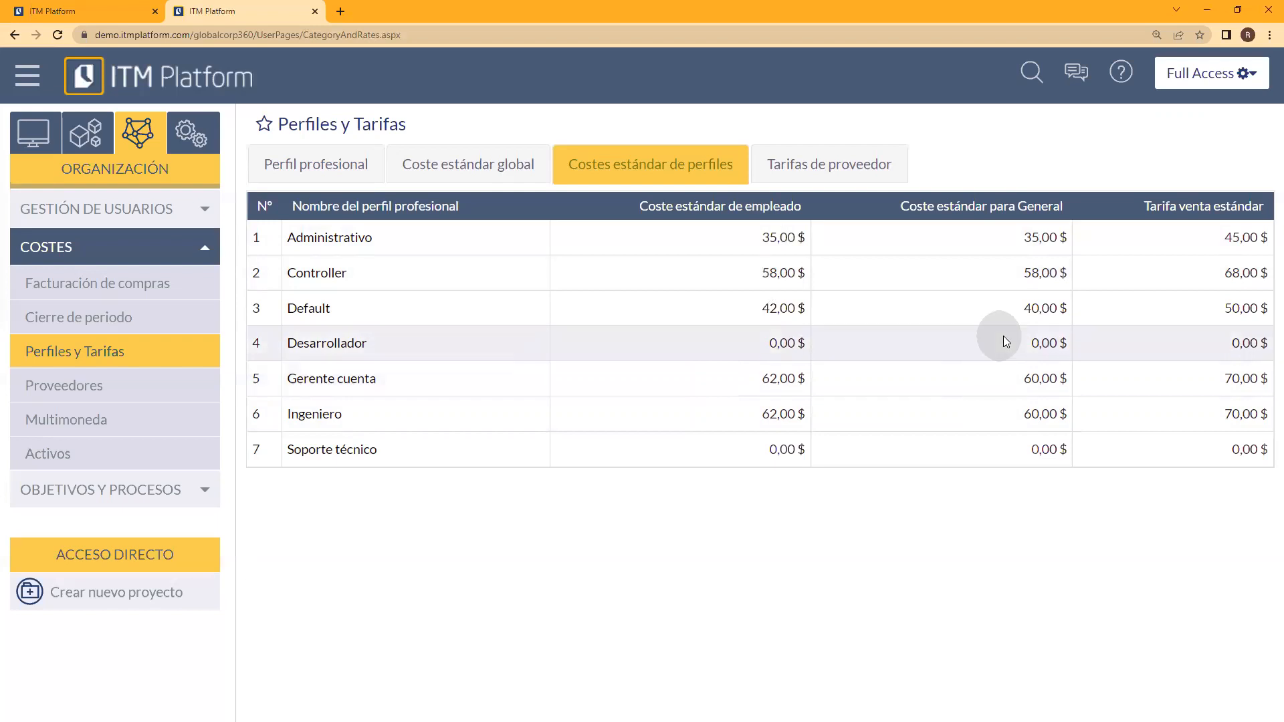
left_click_drag(1015, 206, 1065, 206)
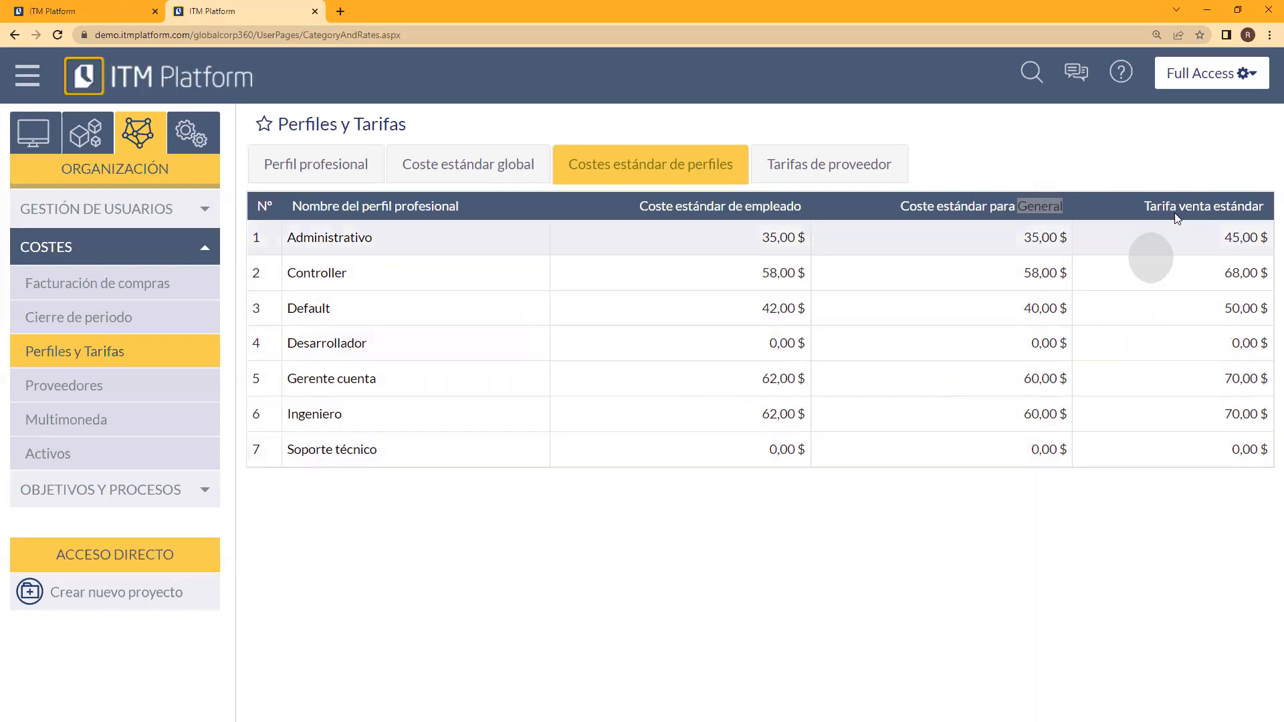
left_click(1109, 210)
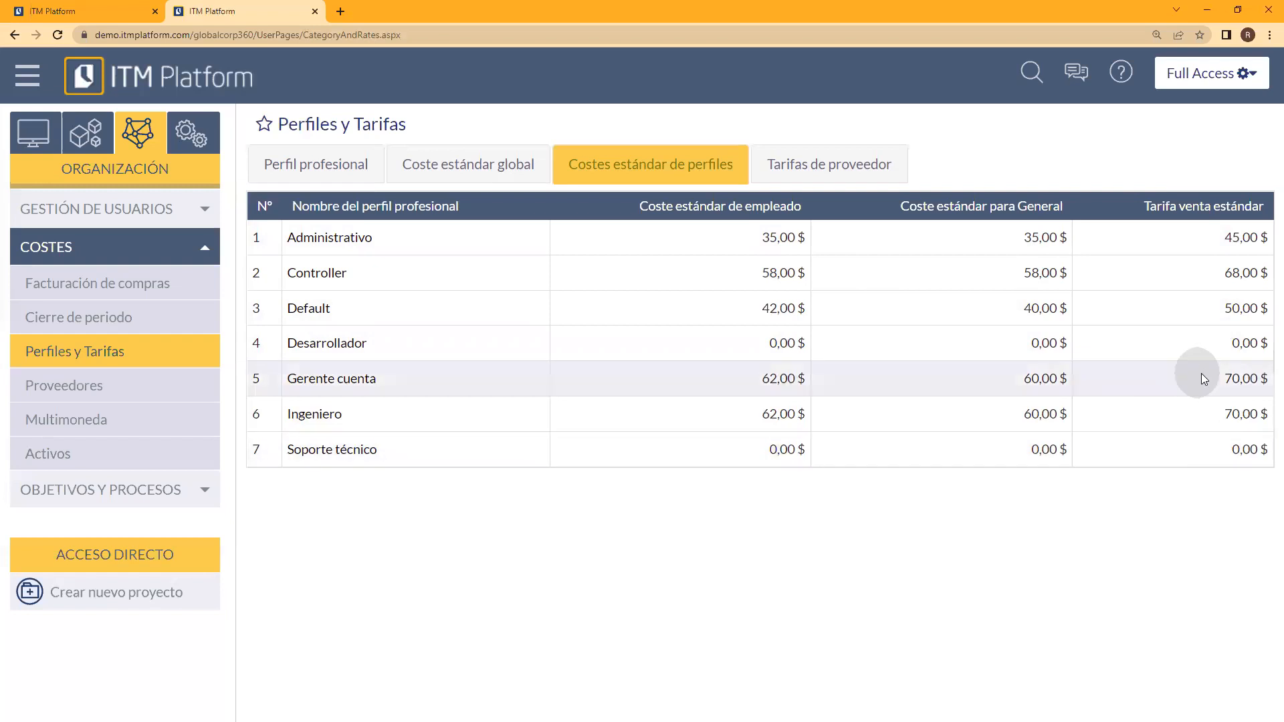
Step: Open the Desarrollador profile's standard costs and set the General start date to 03-01-2022
left_click(1264, 376)
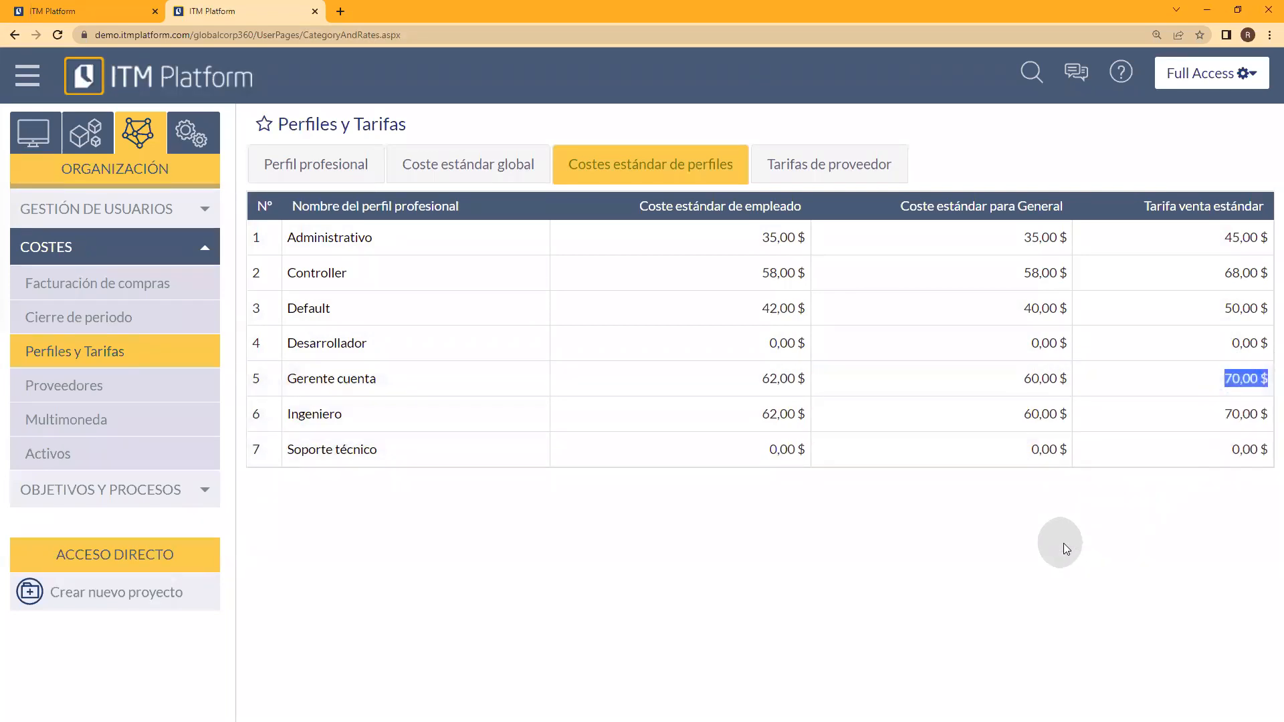
left_click(1144, 391)
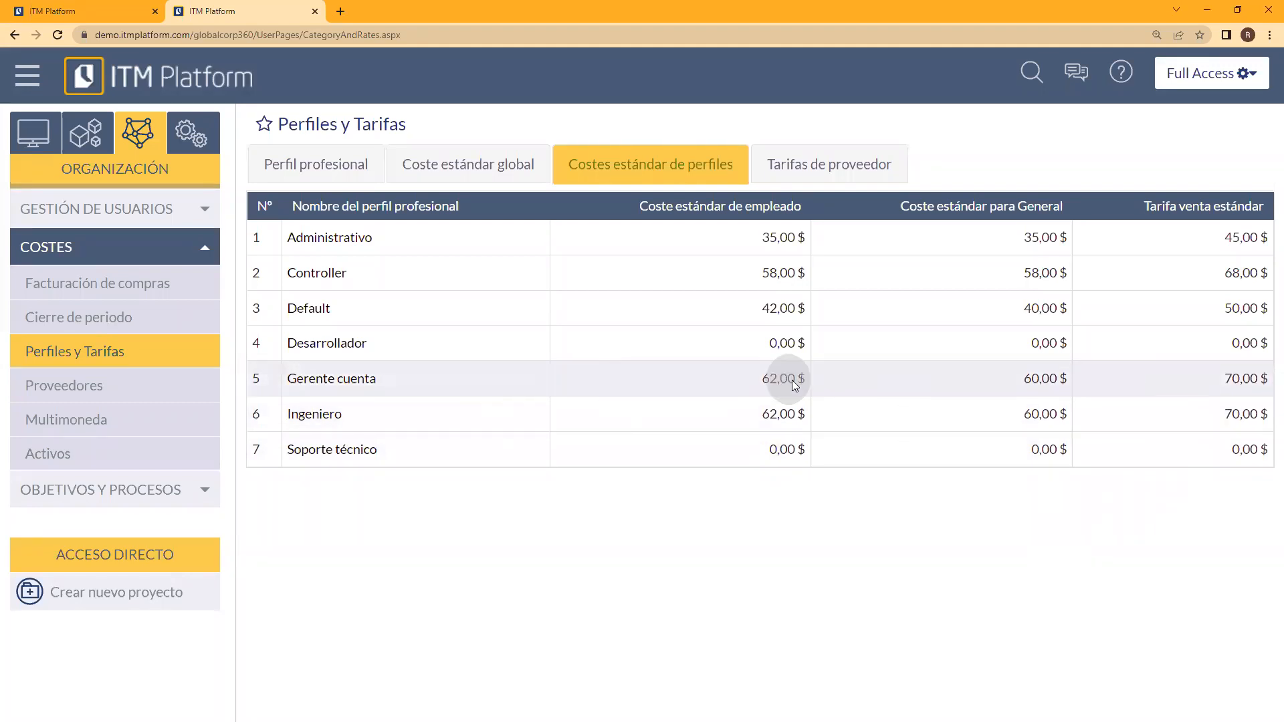
left_click(327, 346)
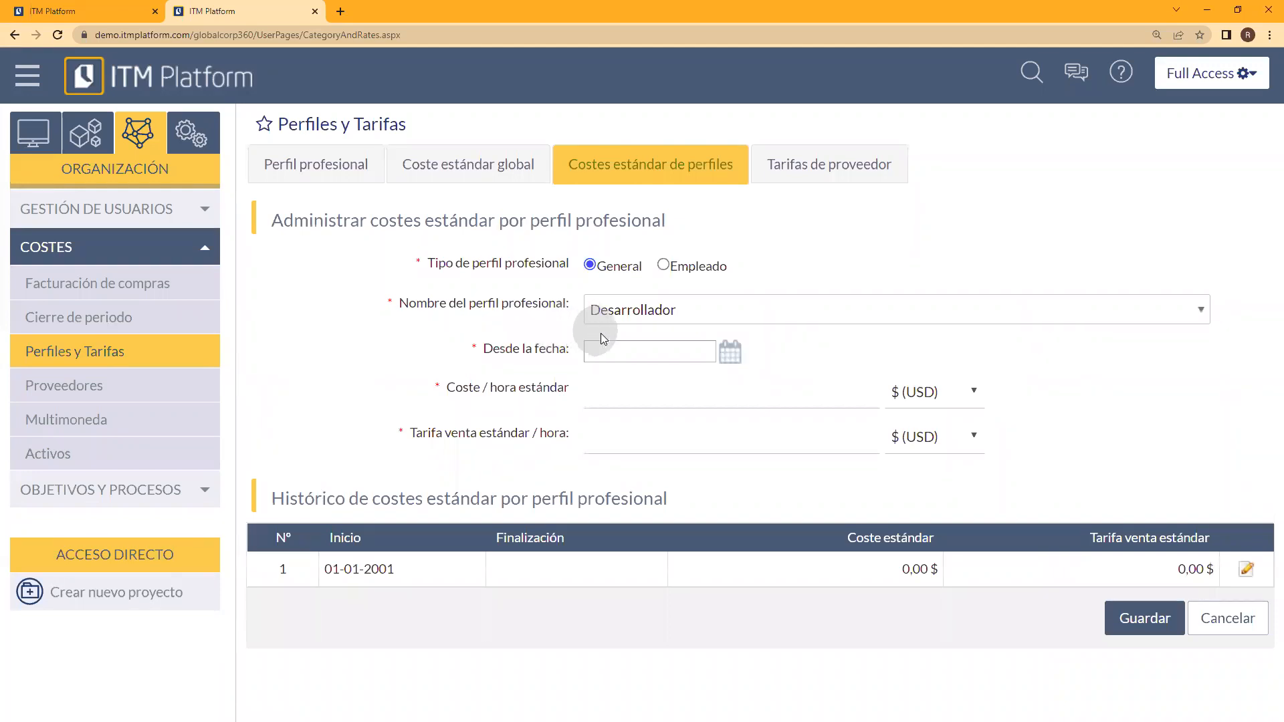
left_click(721, 354)
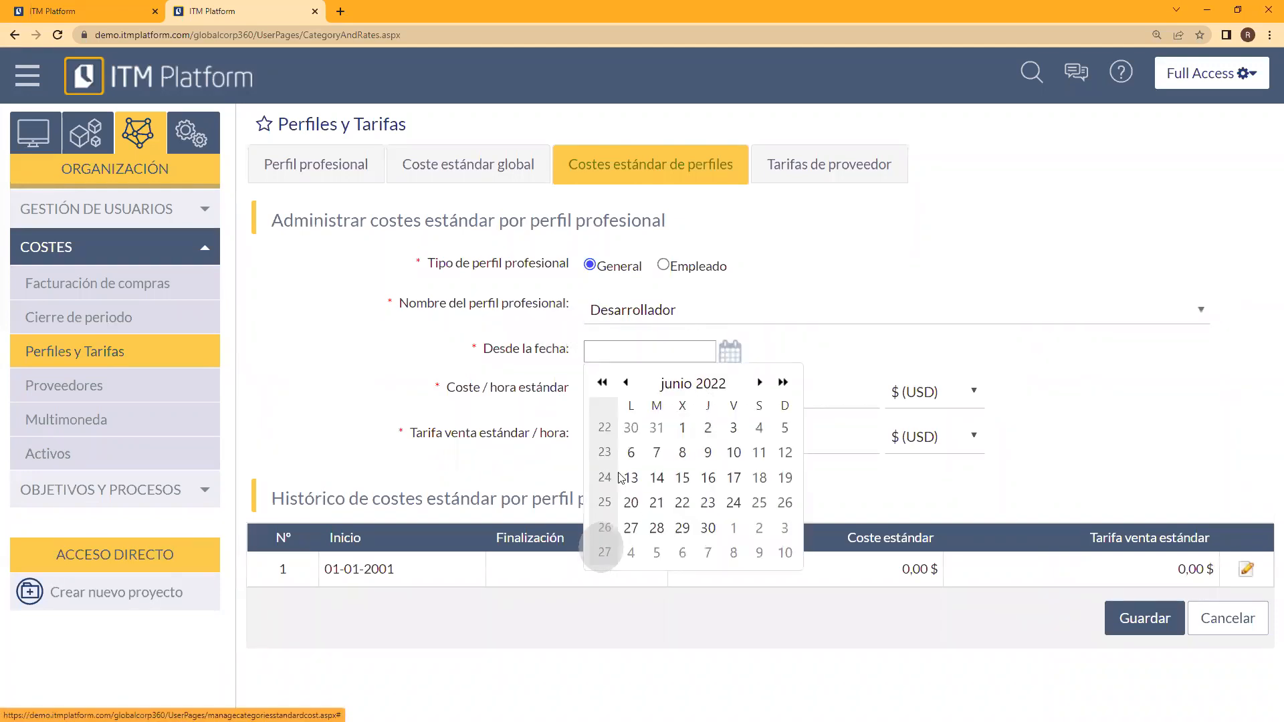
left_click(627, 382)
left_click(626, 382)
left_click(627, 382)
left_click(627, 382)
left_click(627, 382)
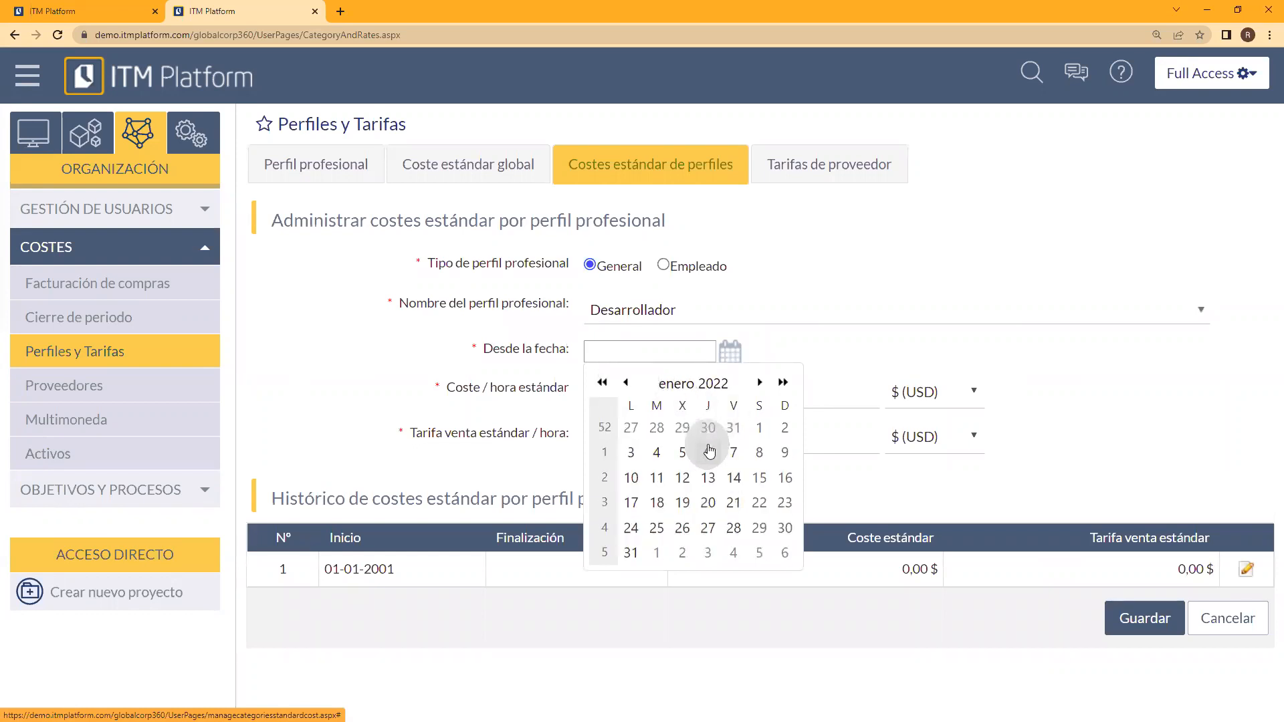
left_click(631, 453)
left_click(772, 382)
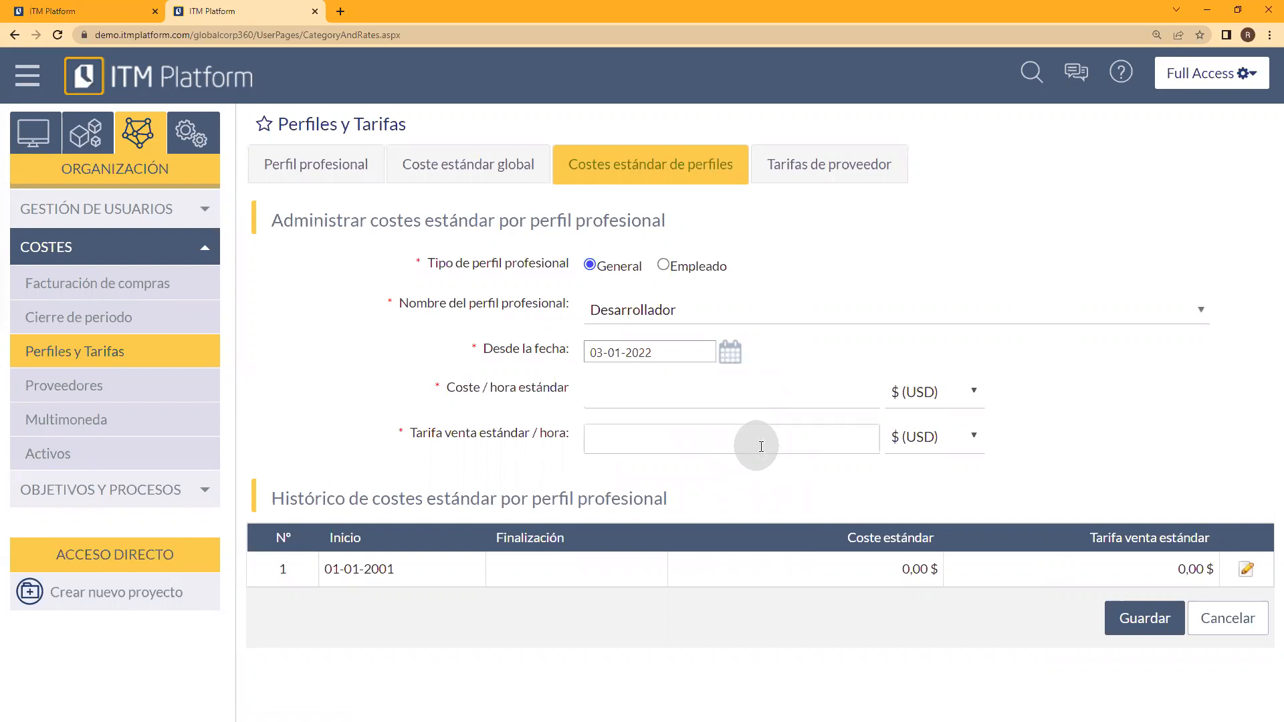
Step: Set Desarrollador's standard hourly cost to 20 $ (USD) and its standard hourly sale rate to 35 € (EUR)
left_click(943, 393)
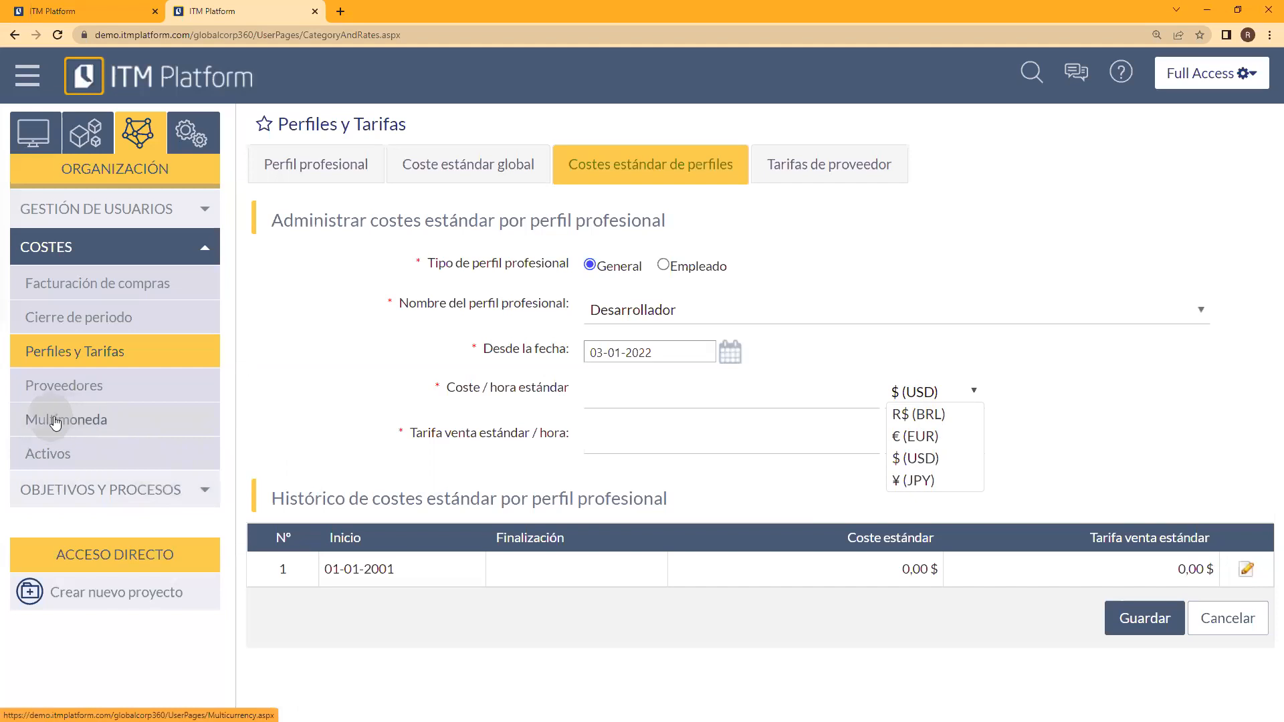
left_click(920, 459)
left_click(780, 392)
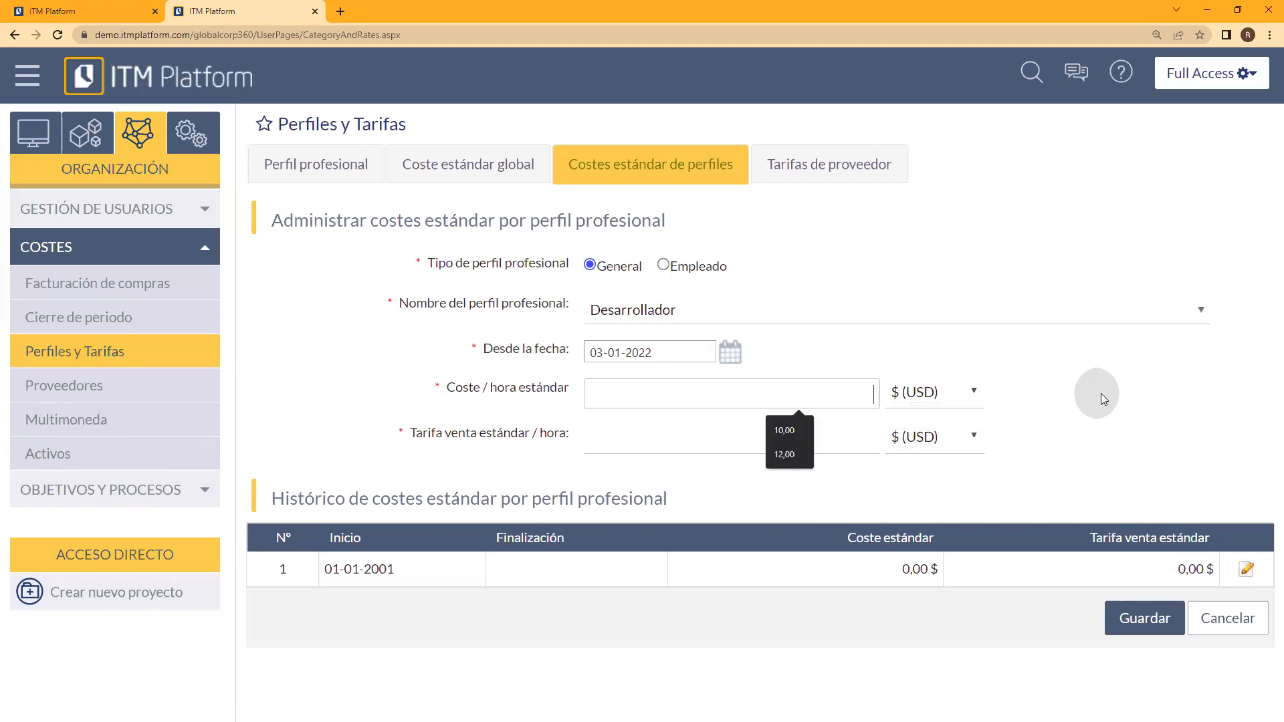
type("20")
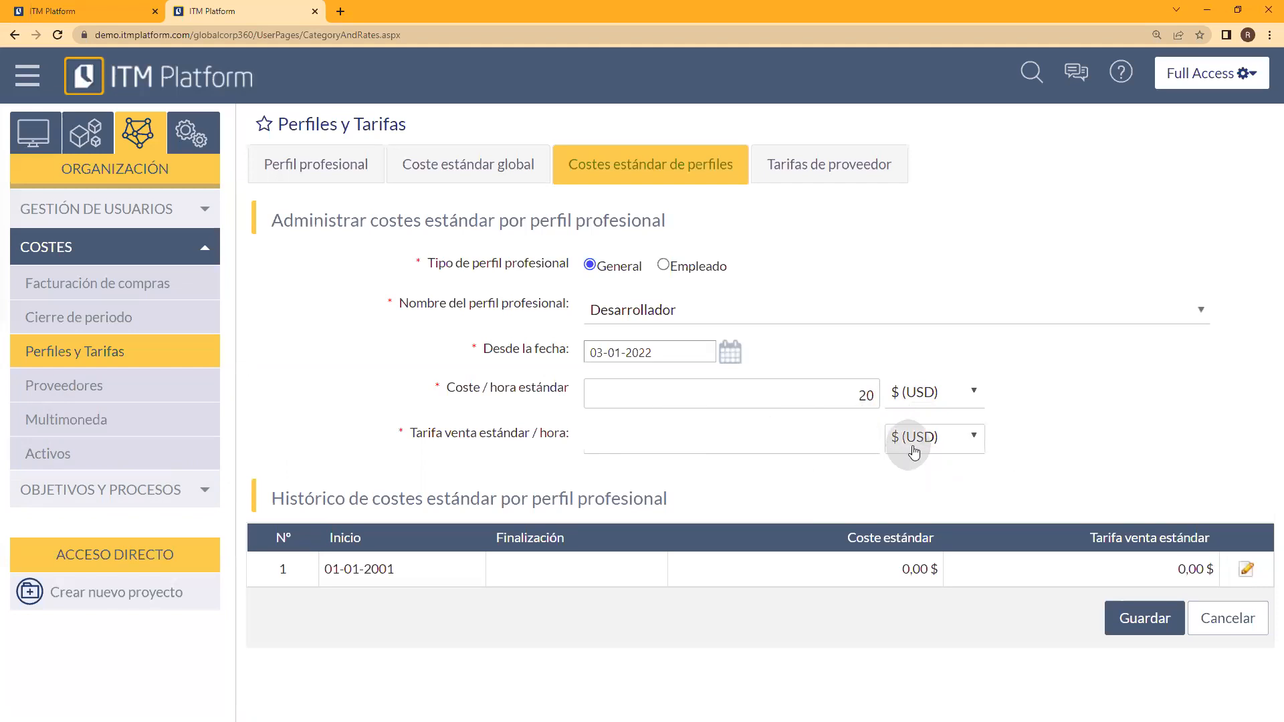
left_click(954, 436)
left_click(936, 482)
left_click(842, 443)
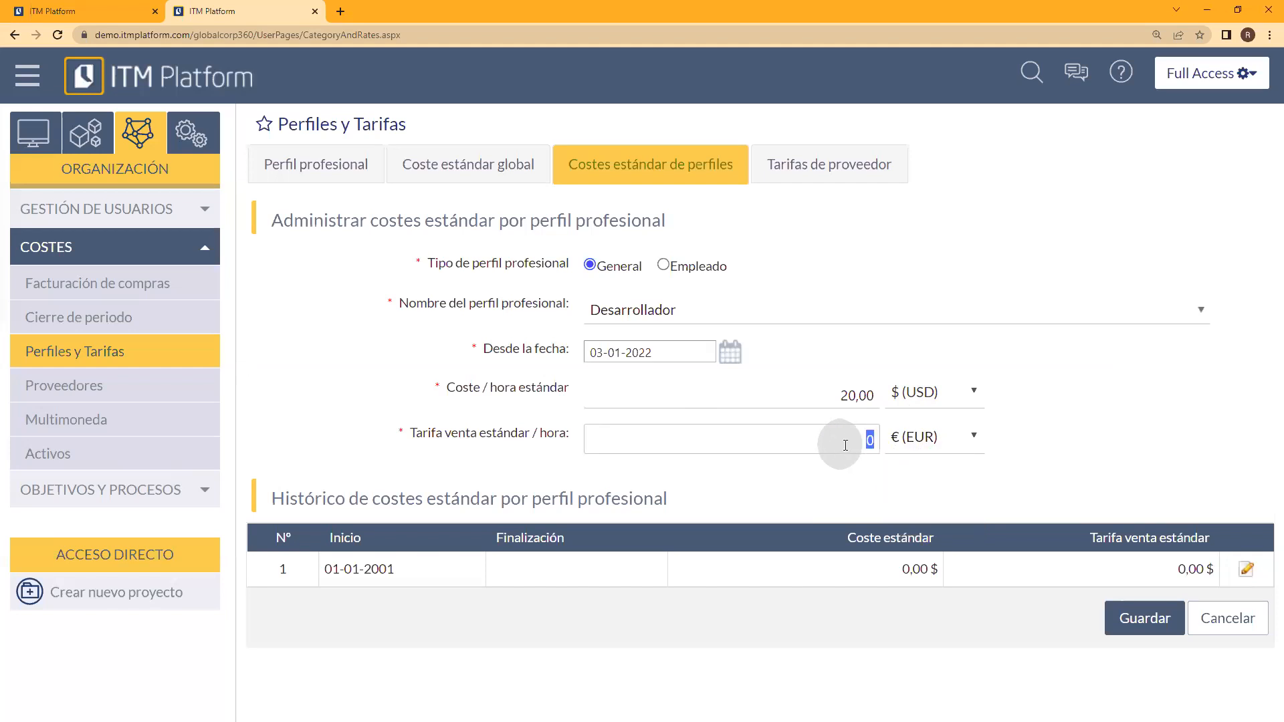
type("35")
left_click(1057, 439)
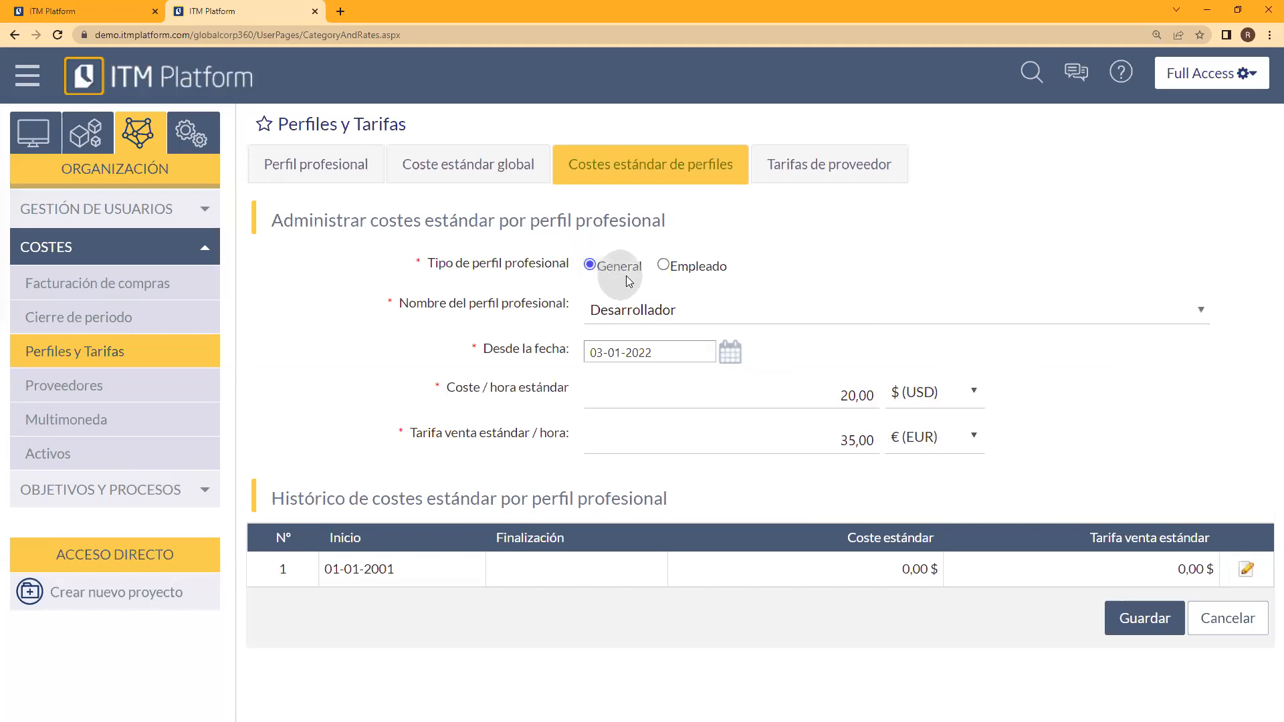
Step: Change the profile type to Empleado, set its start date to 03-01-2022 and save the Desarrollador standard costs
left_click(666, 264)
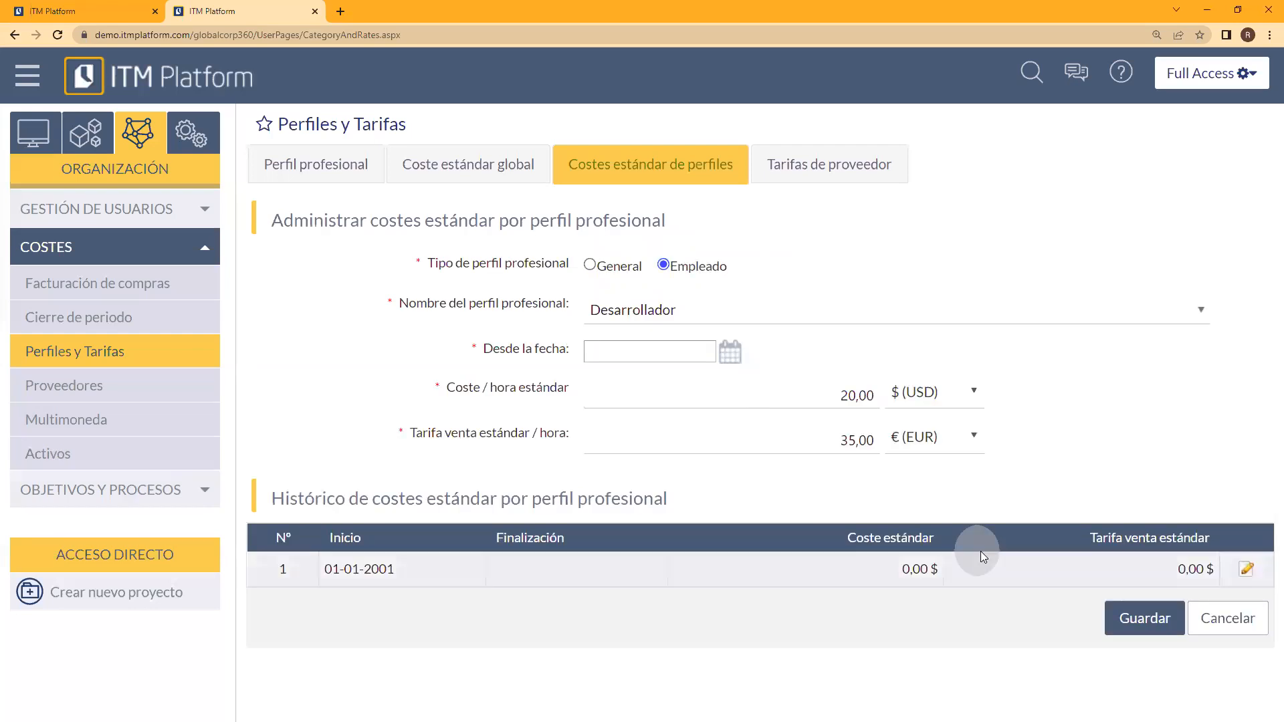
left_click(730, 352)
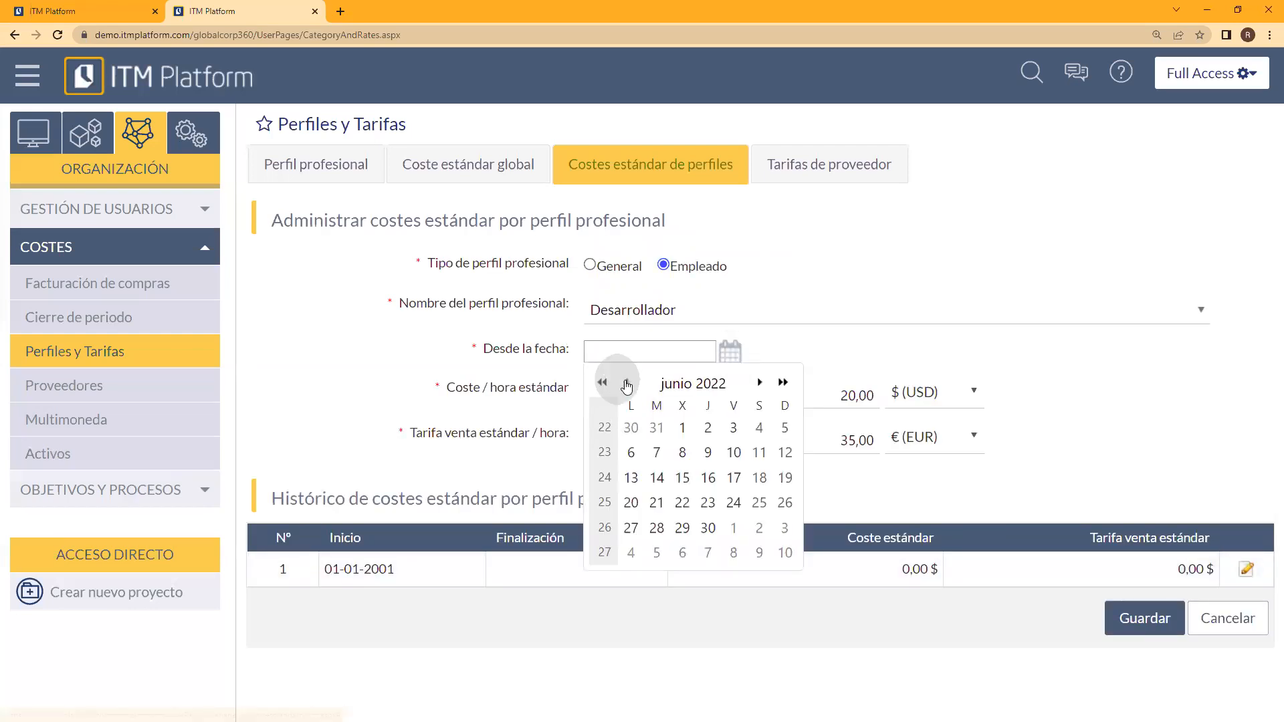
left_click(626, 382)
left_click(626, 382)
left_click(626, 381)
left_click(626, 382)
left_click(626, 382)
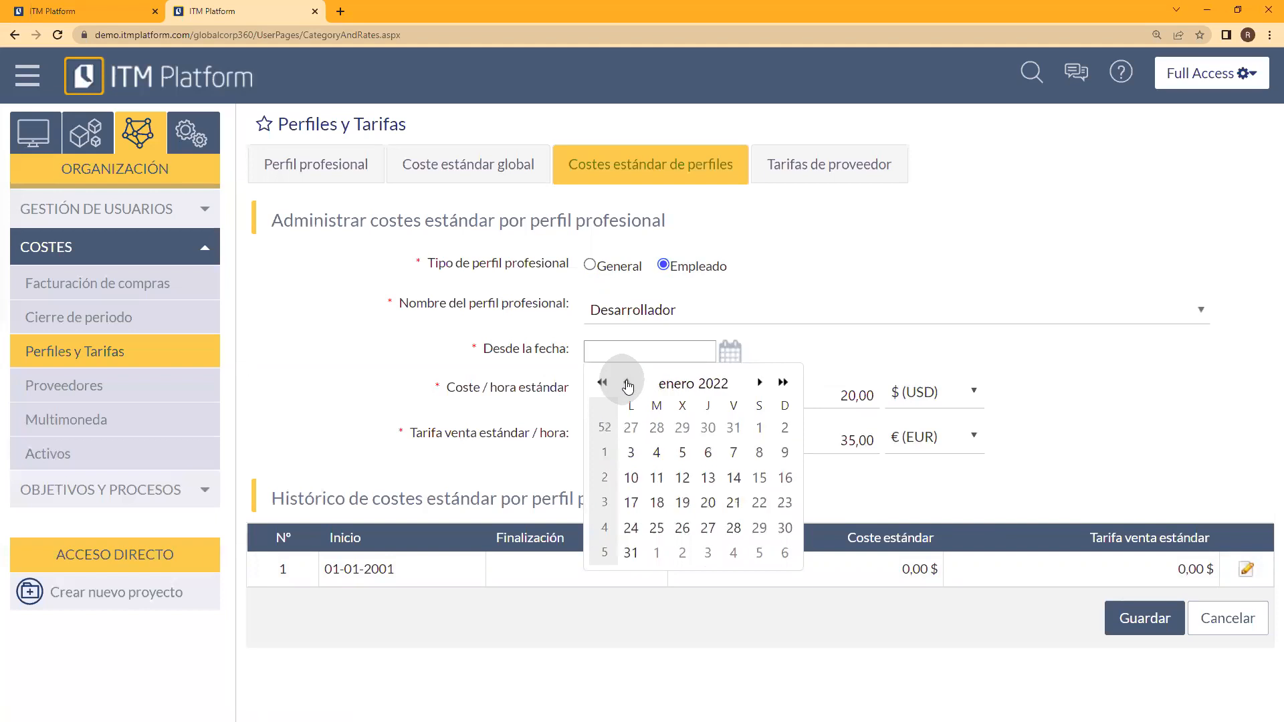
left_click(631, 452)
left_click(1168, 618)
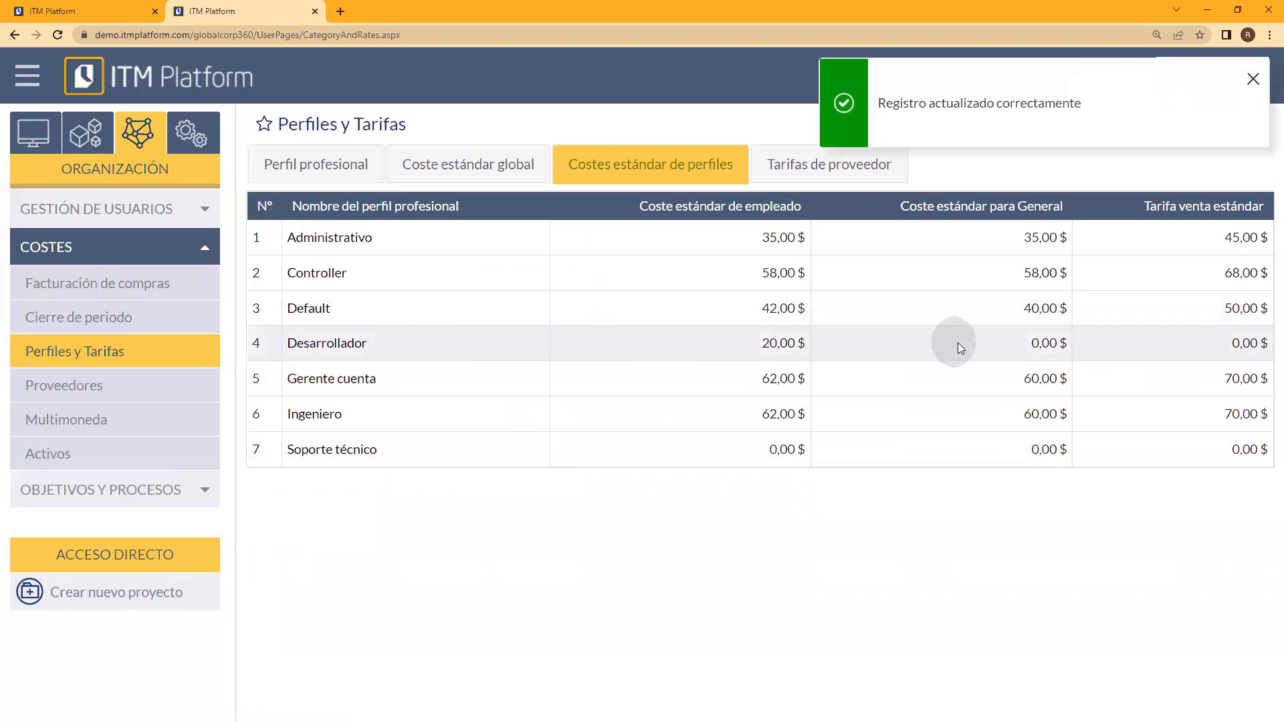
Step: Reopen Desarrollador, check its Empleado standard cost history and close the form without saving
left_click(341, 344)
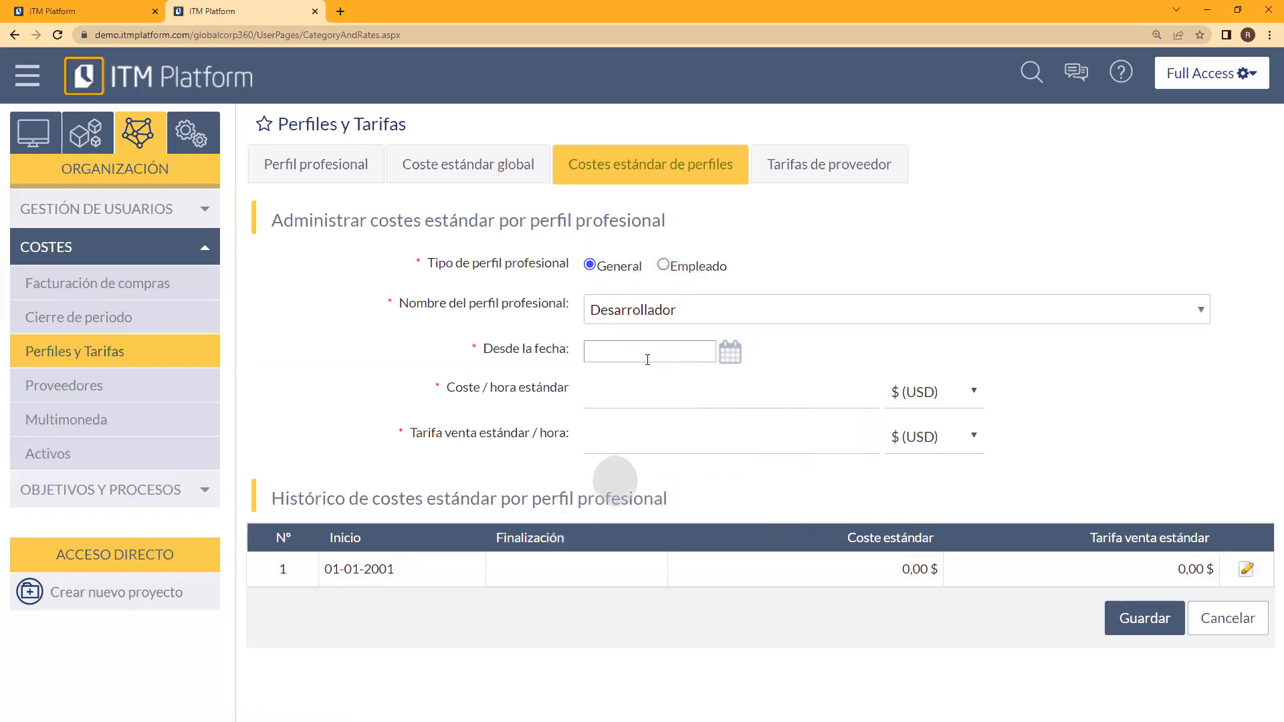
left_click(663, 265)
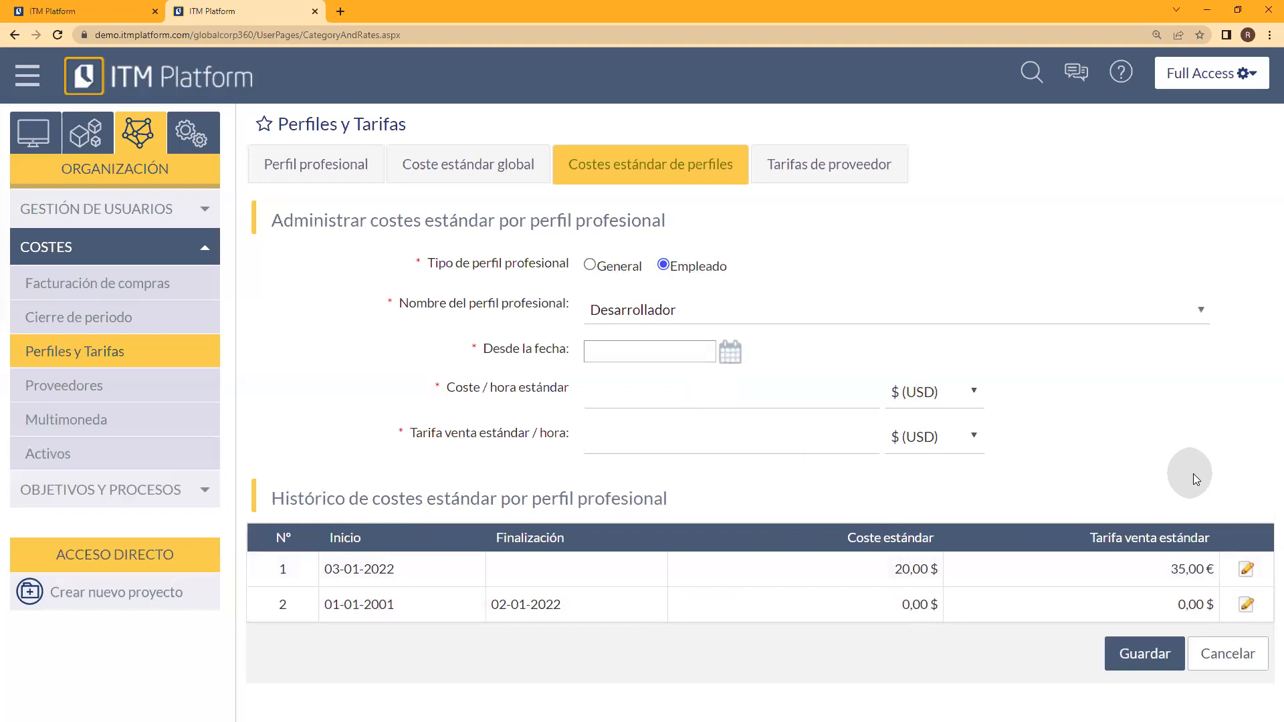
left_click(1228, 656)
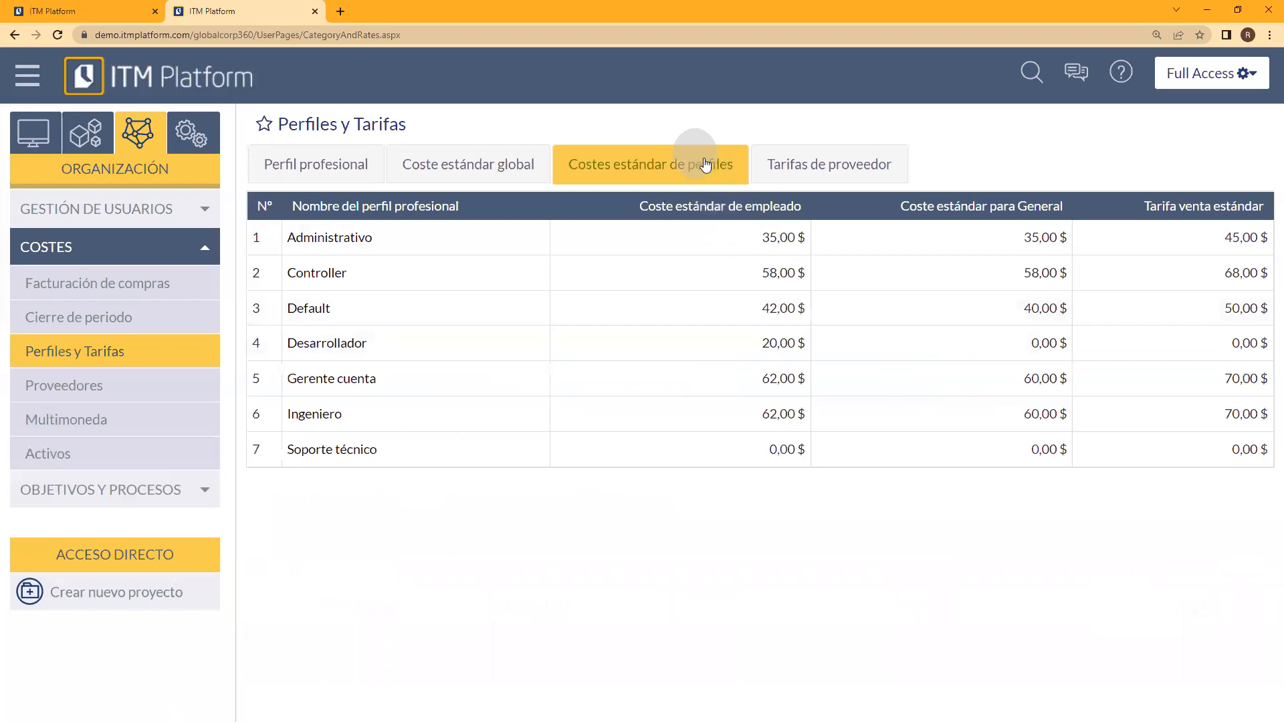
Step: Show the Coste estándar global and examine the General, Interno and Externo types, including the Interno rate details
left_click(803, 176)
left_click(513, 166)
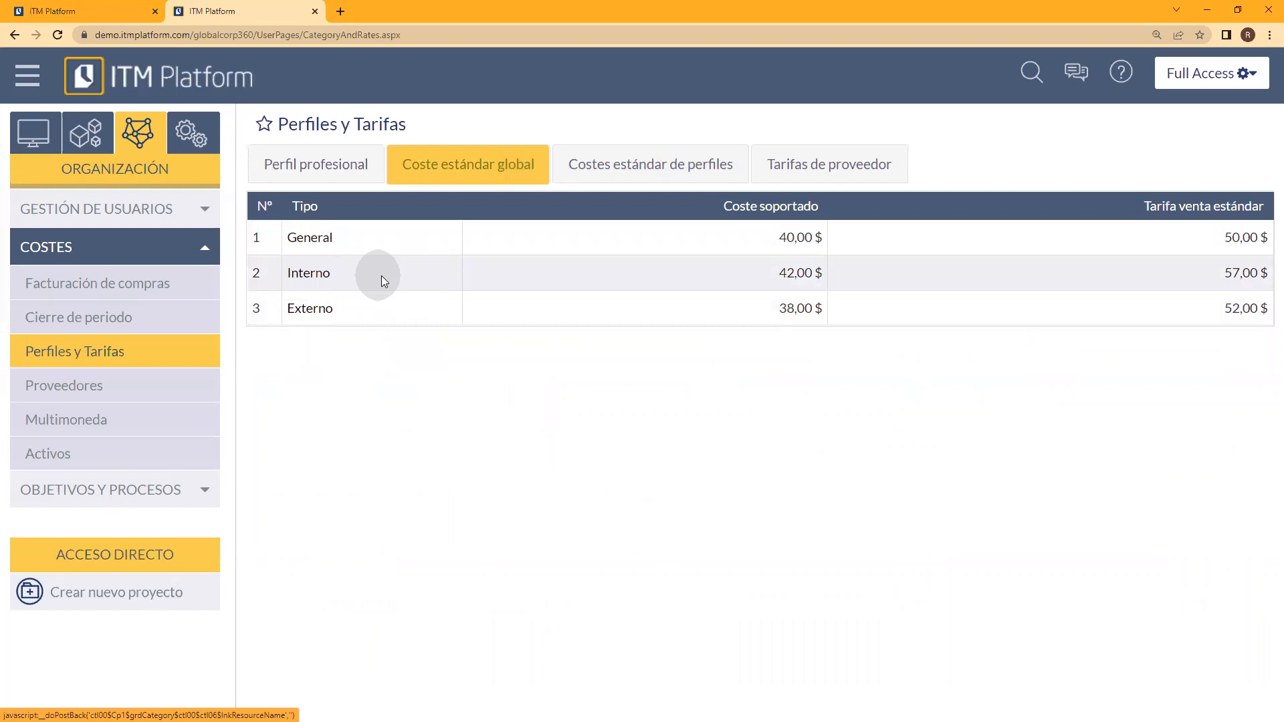
left_click(310, 275)
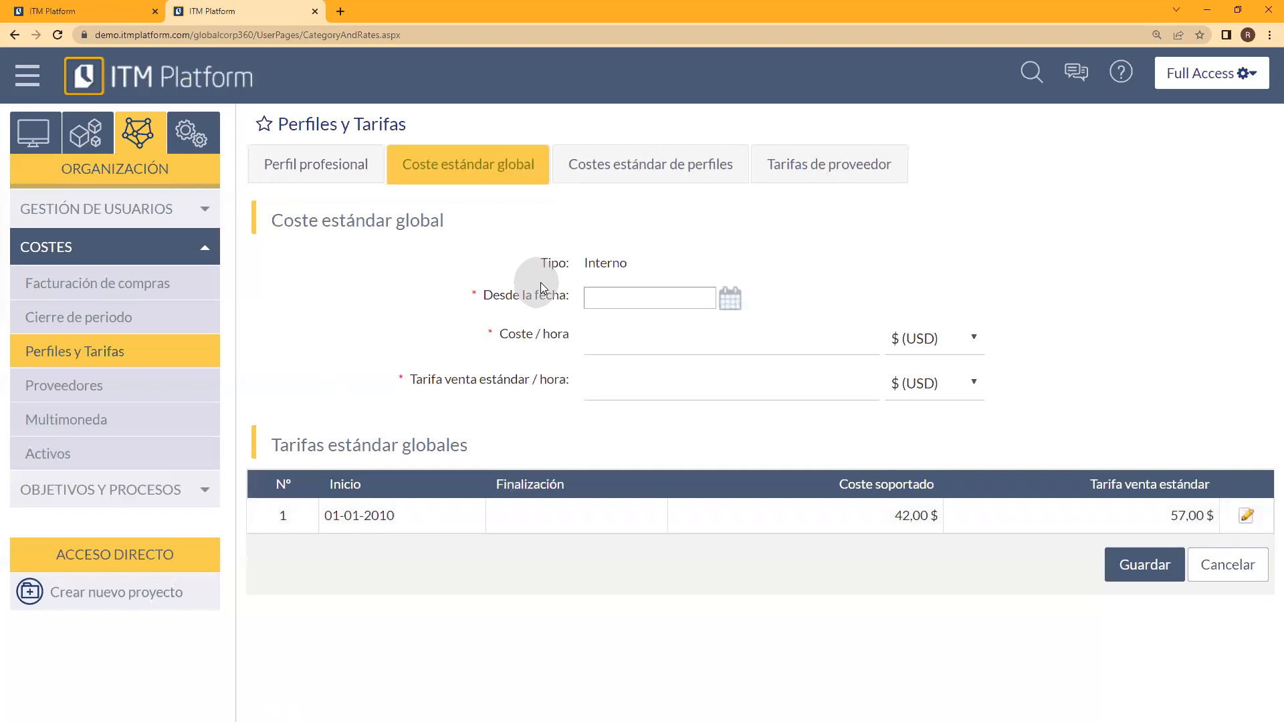
left_click(1204, 561)
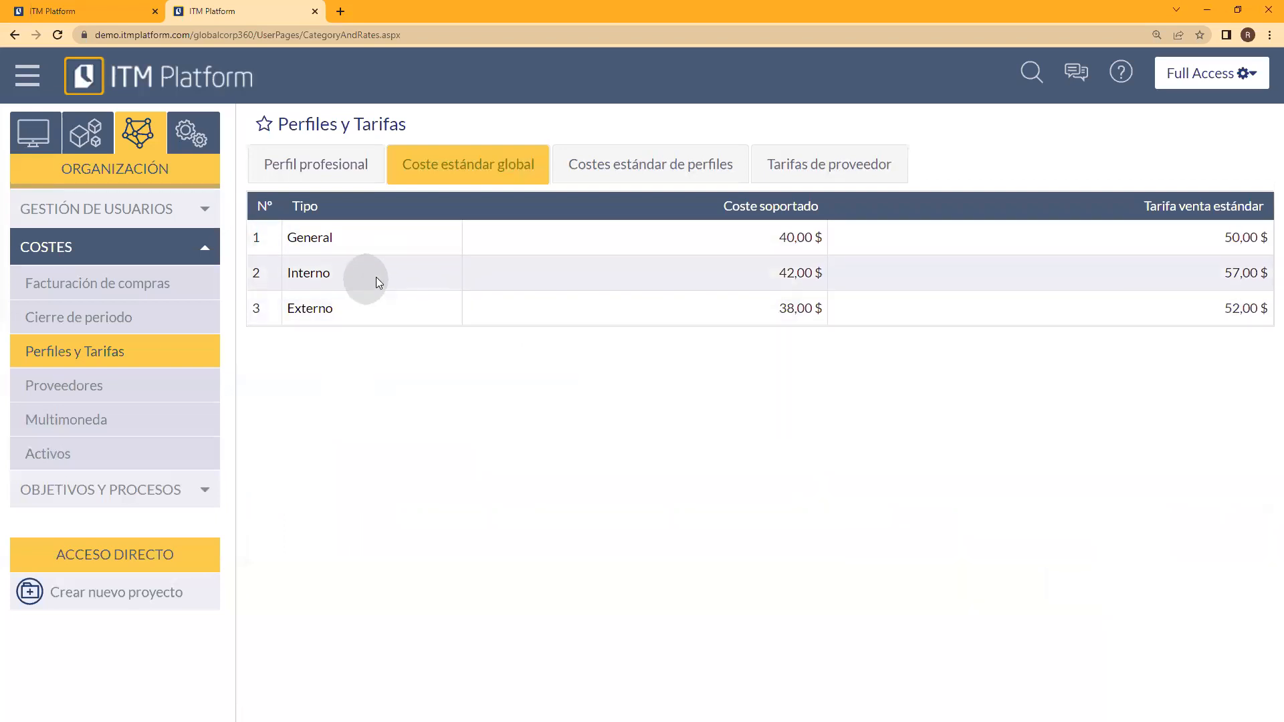
left_click_drag(331, 274, 283, 280)
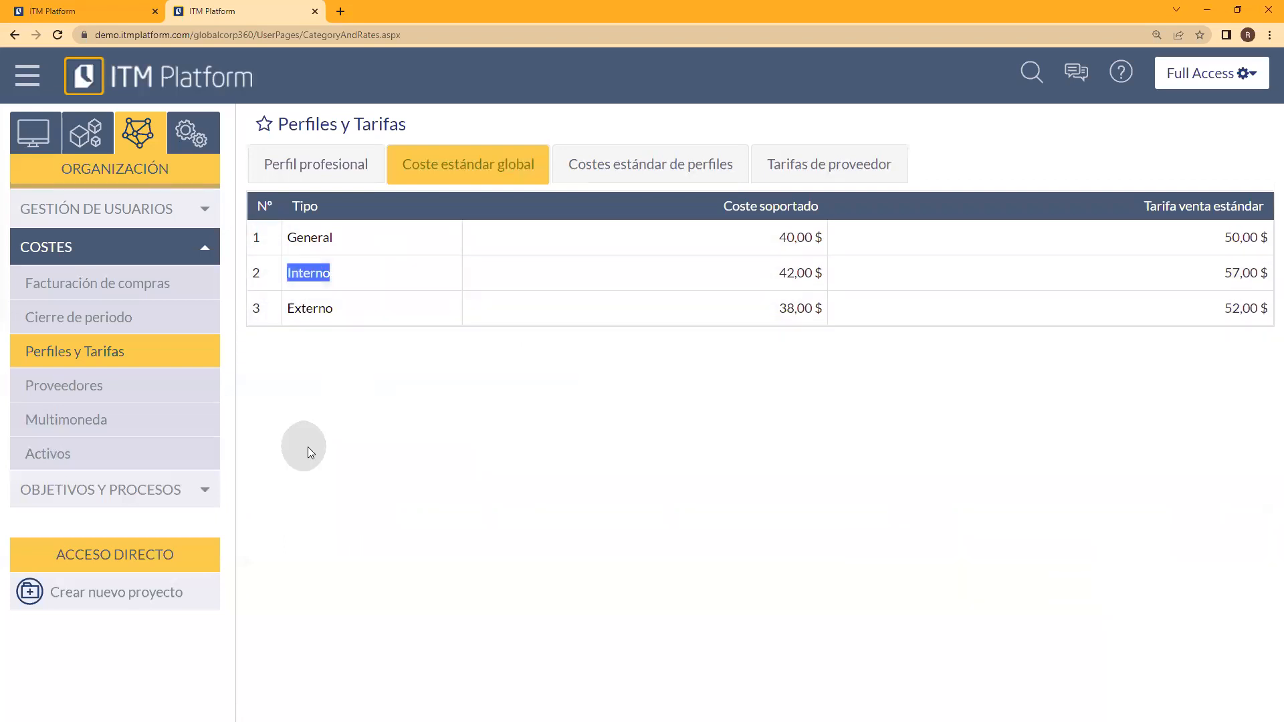
left_click_drag(385, 318, 286, 312)
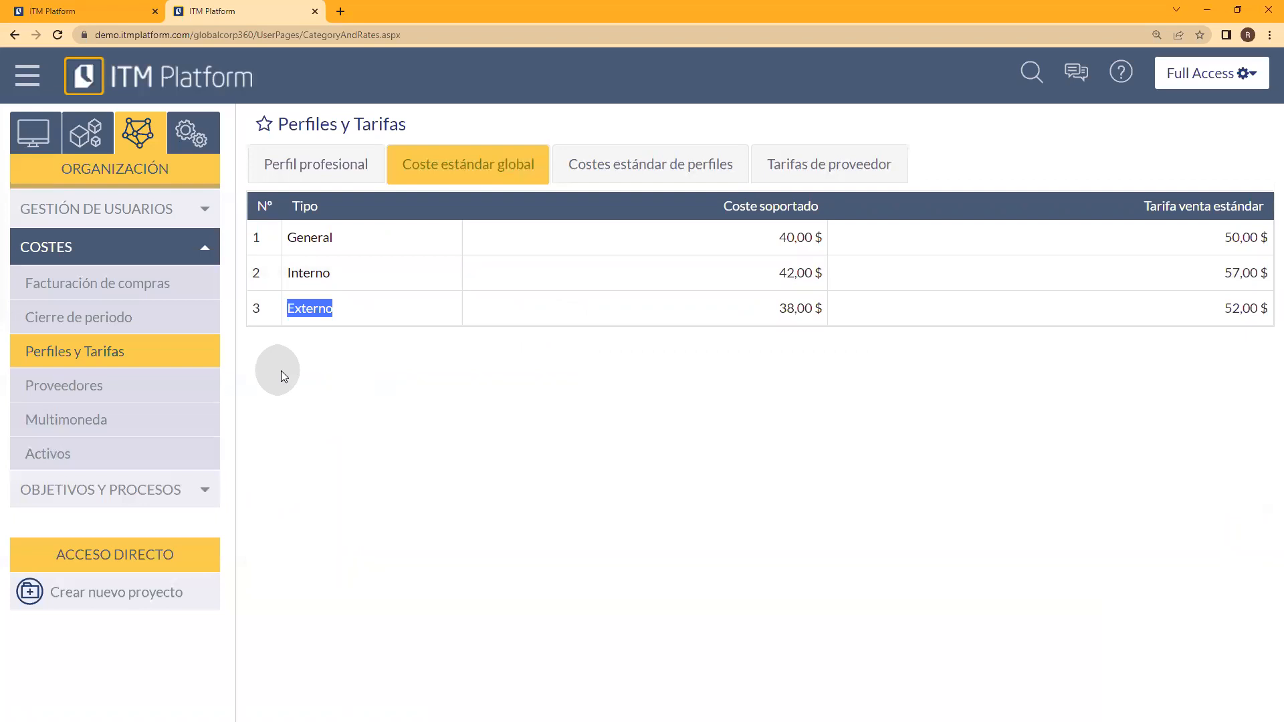
left_click(331, 246)
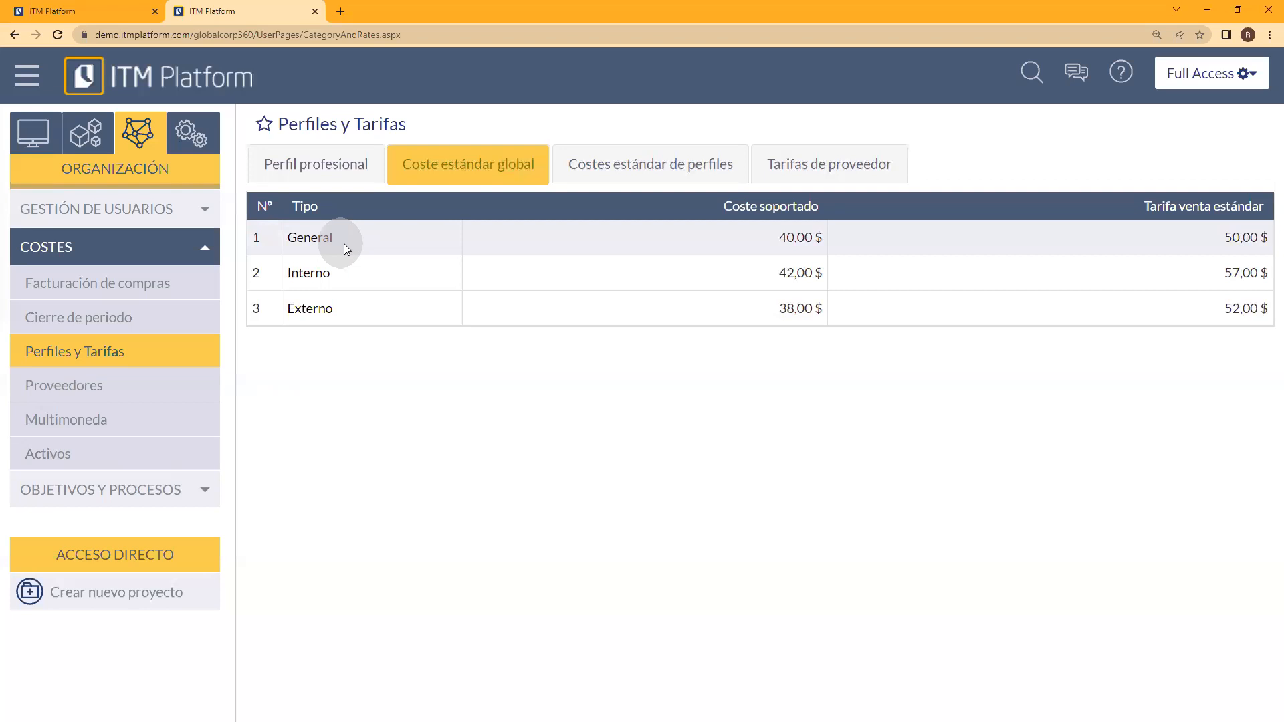
Step: Open the project Nuevo producto estrella from Proyectos under Gestión and show its Presupuesto
left_click(86, 132)
left_click(81, 328)
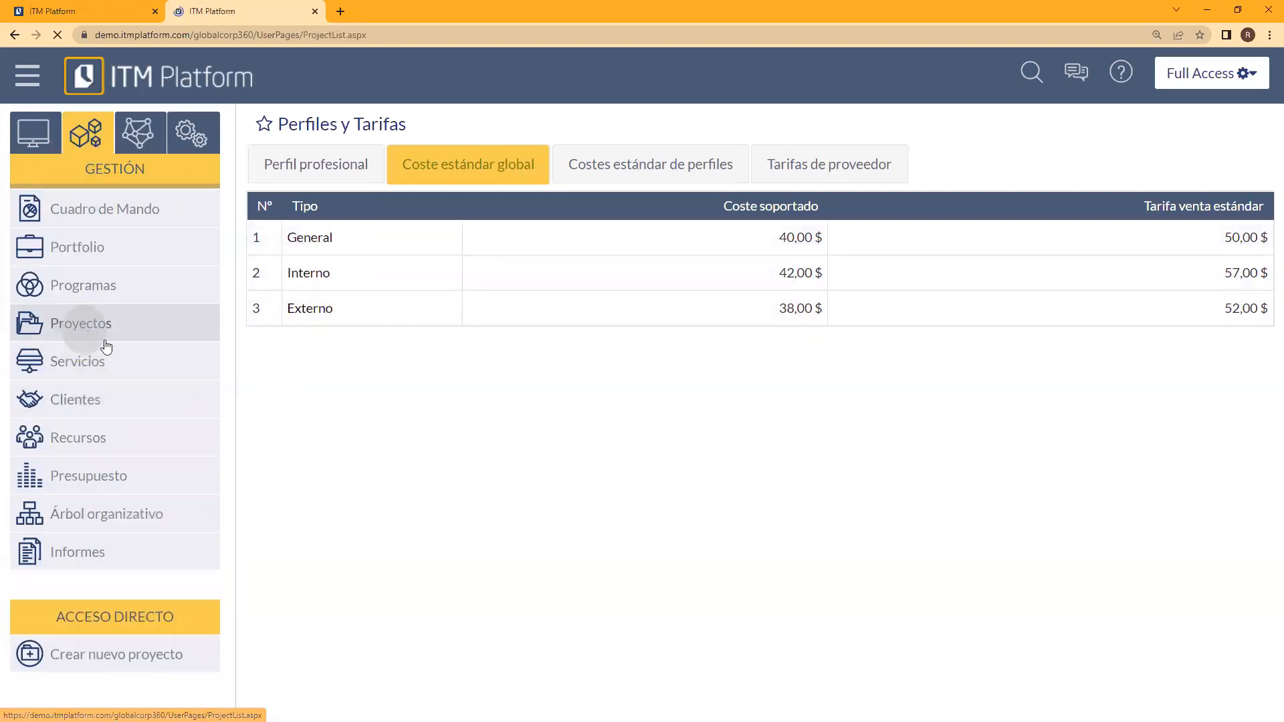
left_click(278, 437)
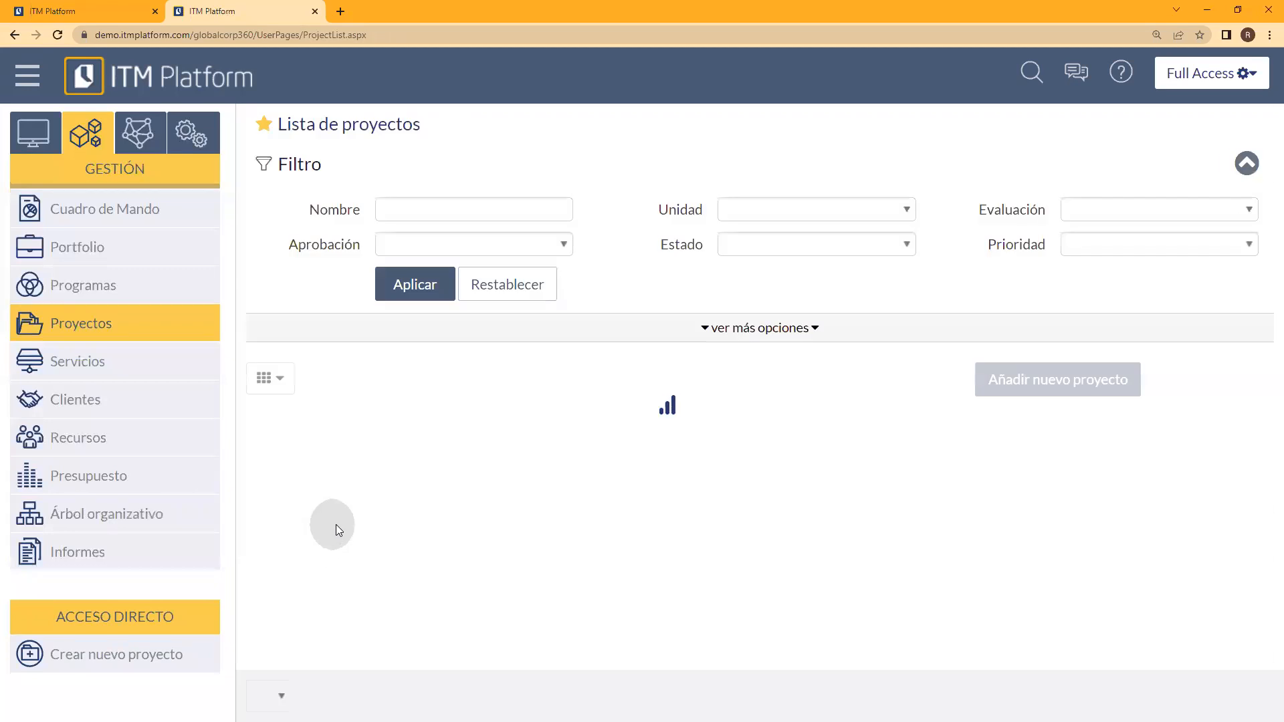
left_click(338, 497)
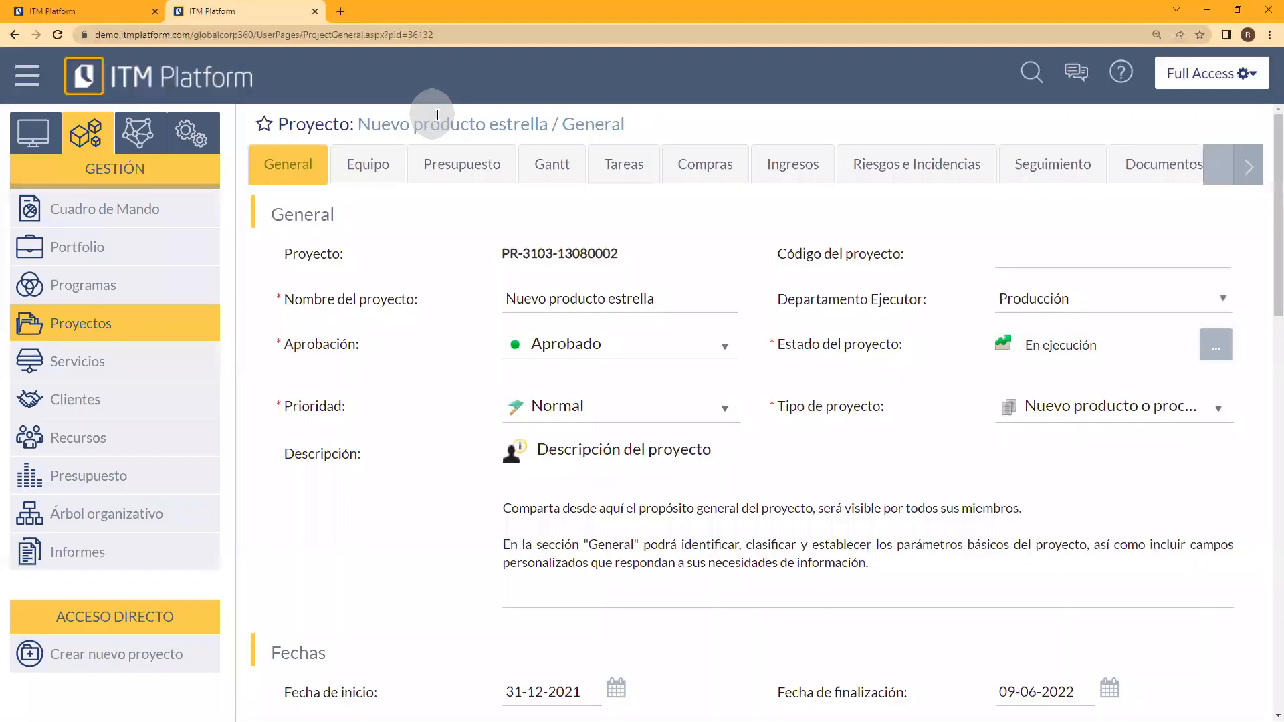
left_click(444, 164)
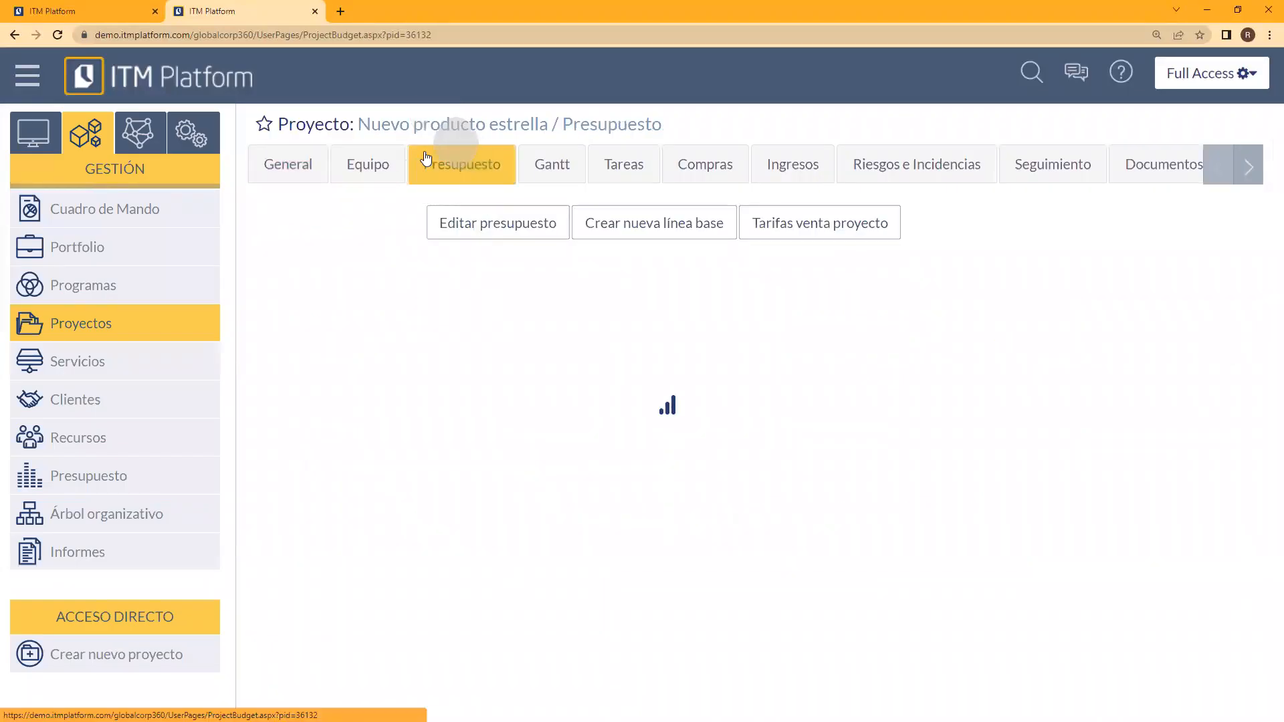
Step: Examine the Equipo interno, Equipo externo and Equipo sin definir lines in the project budget
left_click(344, 370)
left_click_drag(338, 368, 413, 369)
left_click_drag(351, 395, 393, 423)
left_click(381, 390)
left_click_drag(377, 368, 326, 423)
left_click(289, 425)
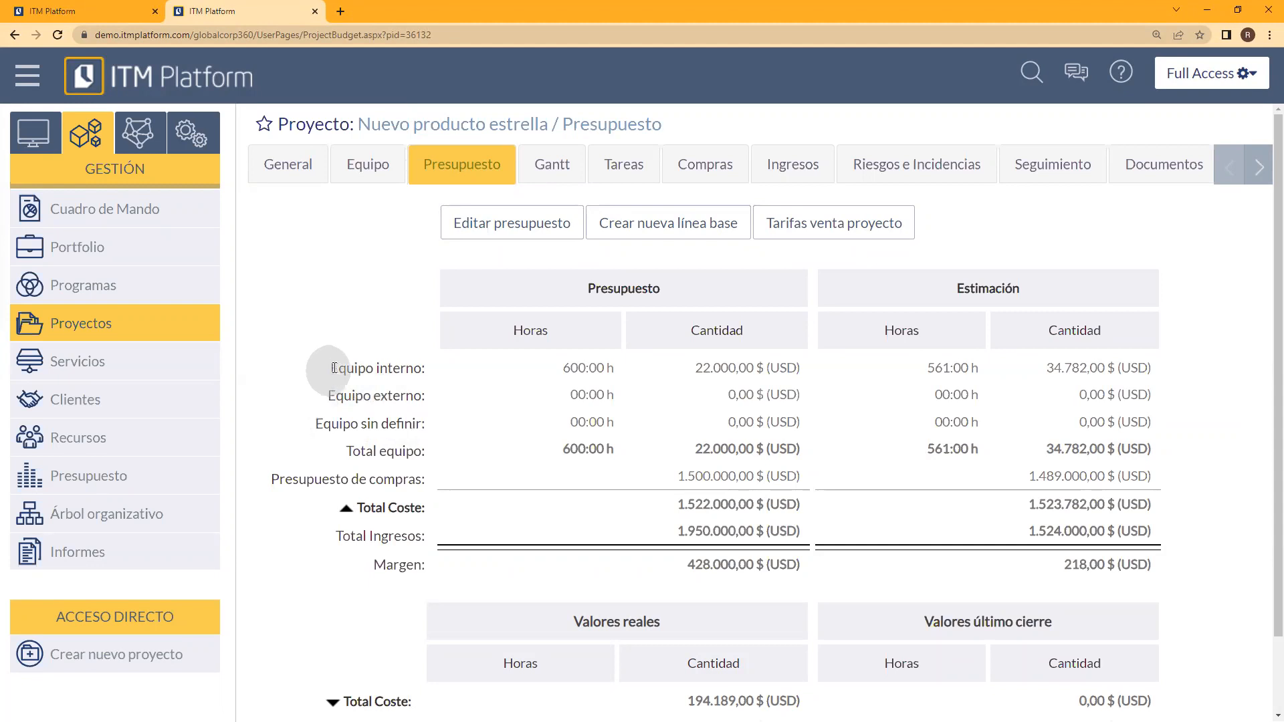
left_click(365, 373)
Step: Return to Perfiles y Tarifas under Costes in Organización and review the global standard costs, profile standard costs and supplier rates
left_click(132, 149)
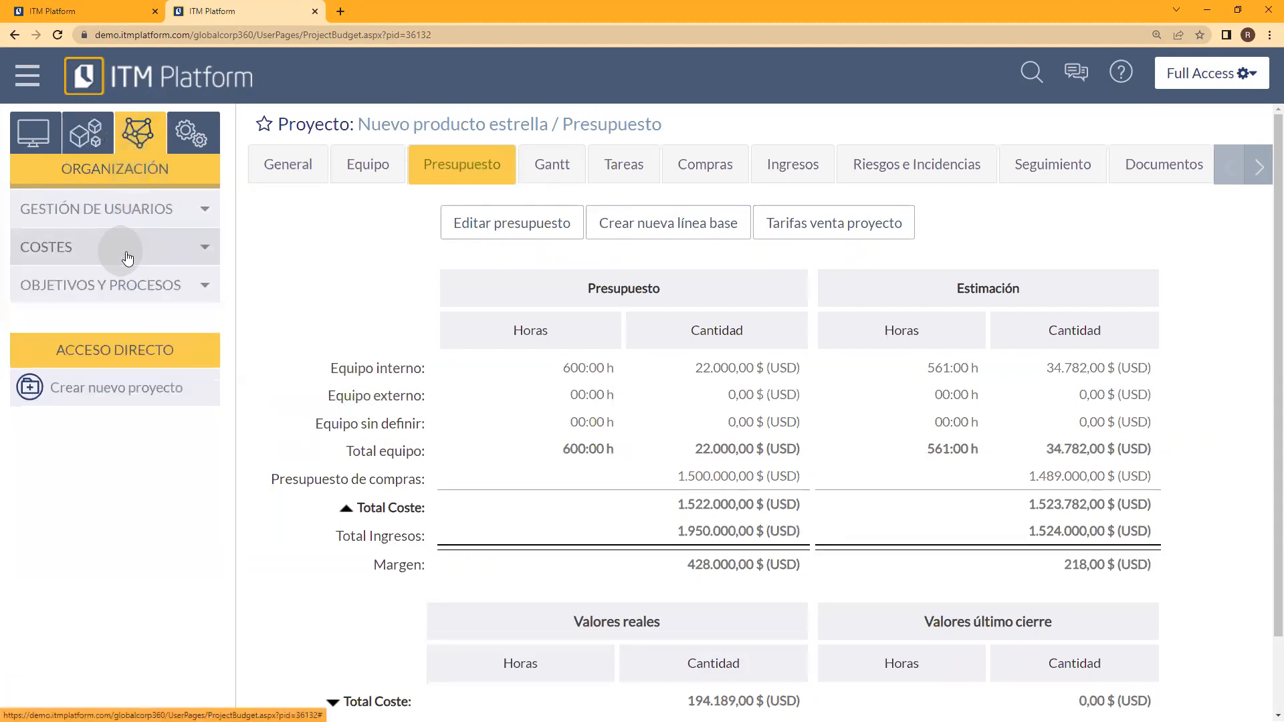
left_click(160, 249)
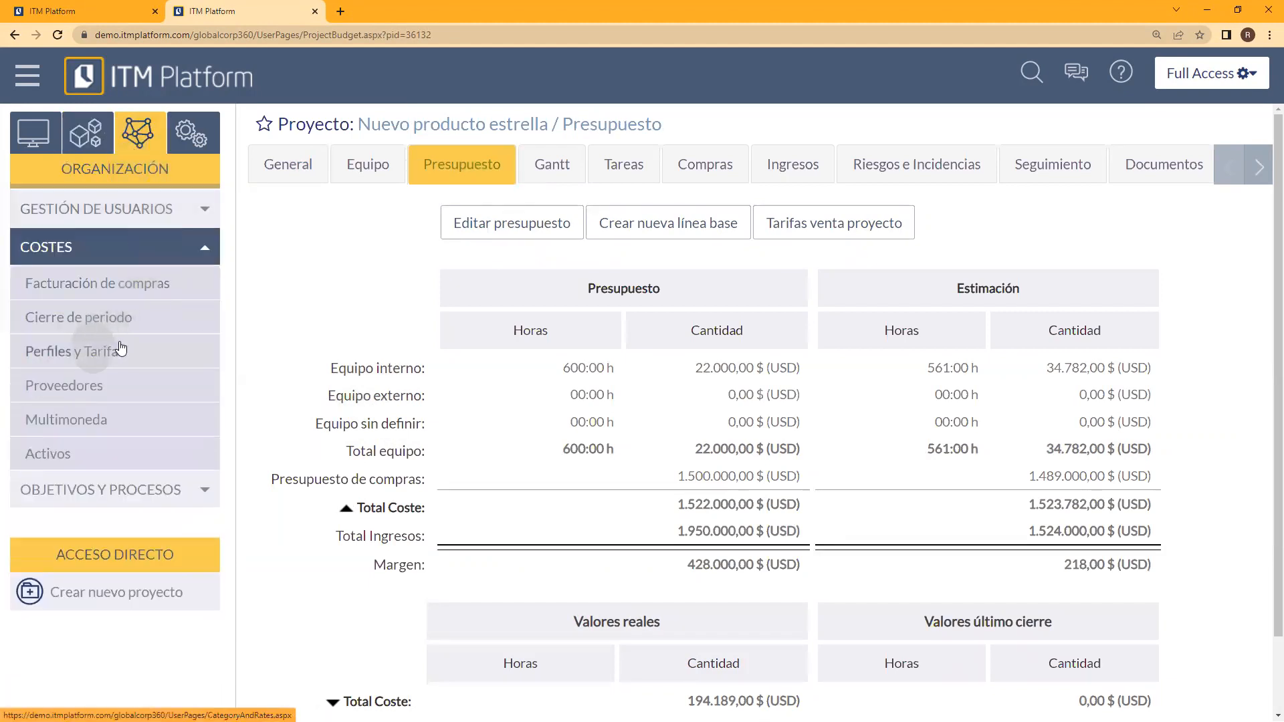
left_click(100, 350)
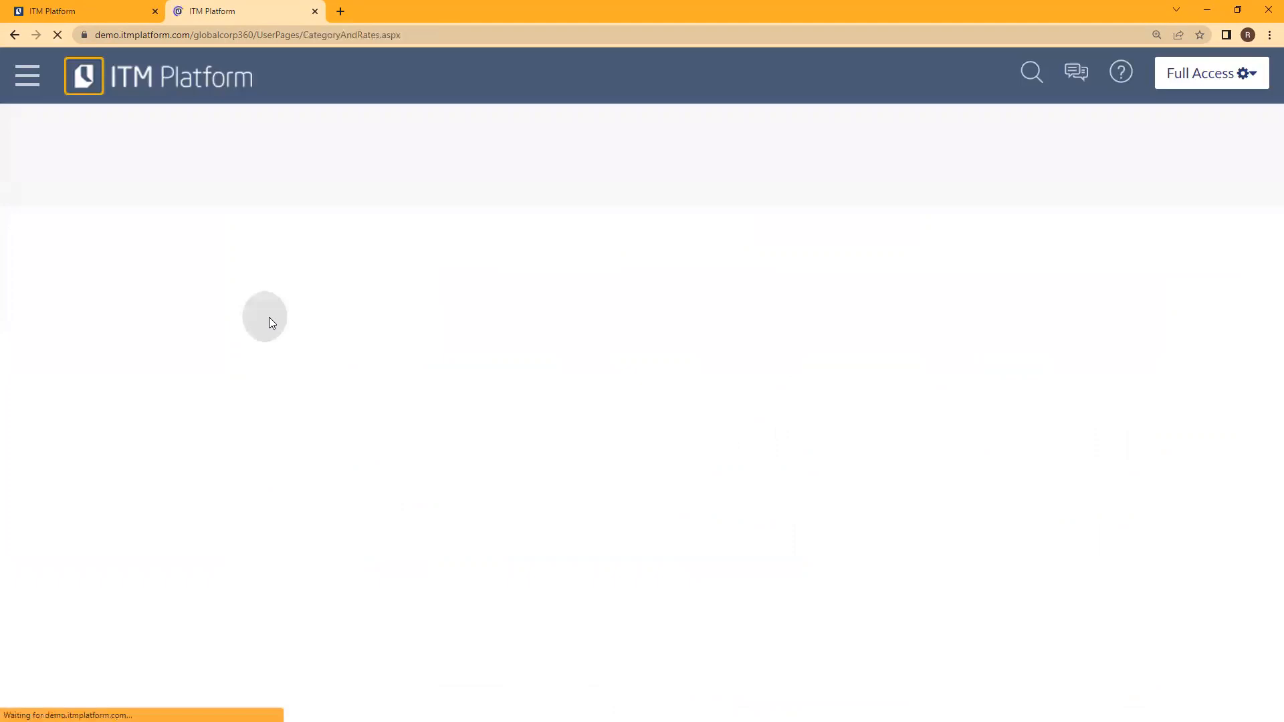
left_click(472, 162)
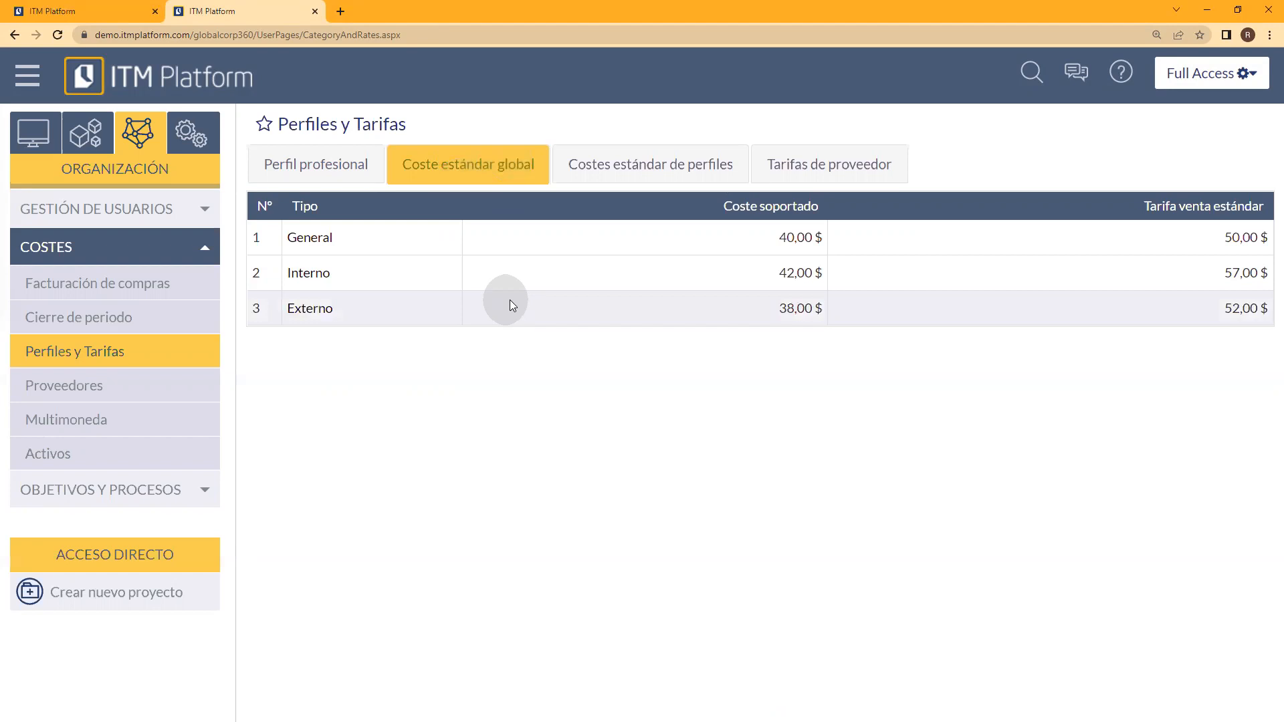
left_click(609, 171)
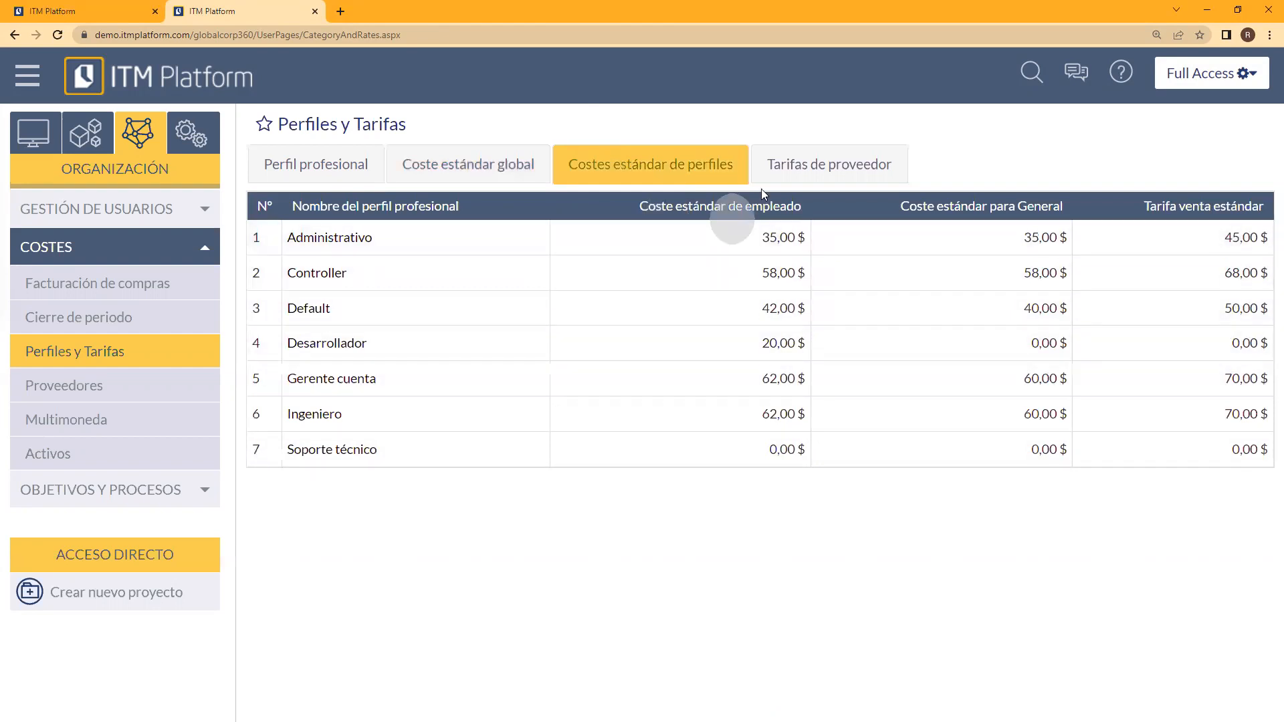
left_click(772, 173)
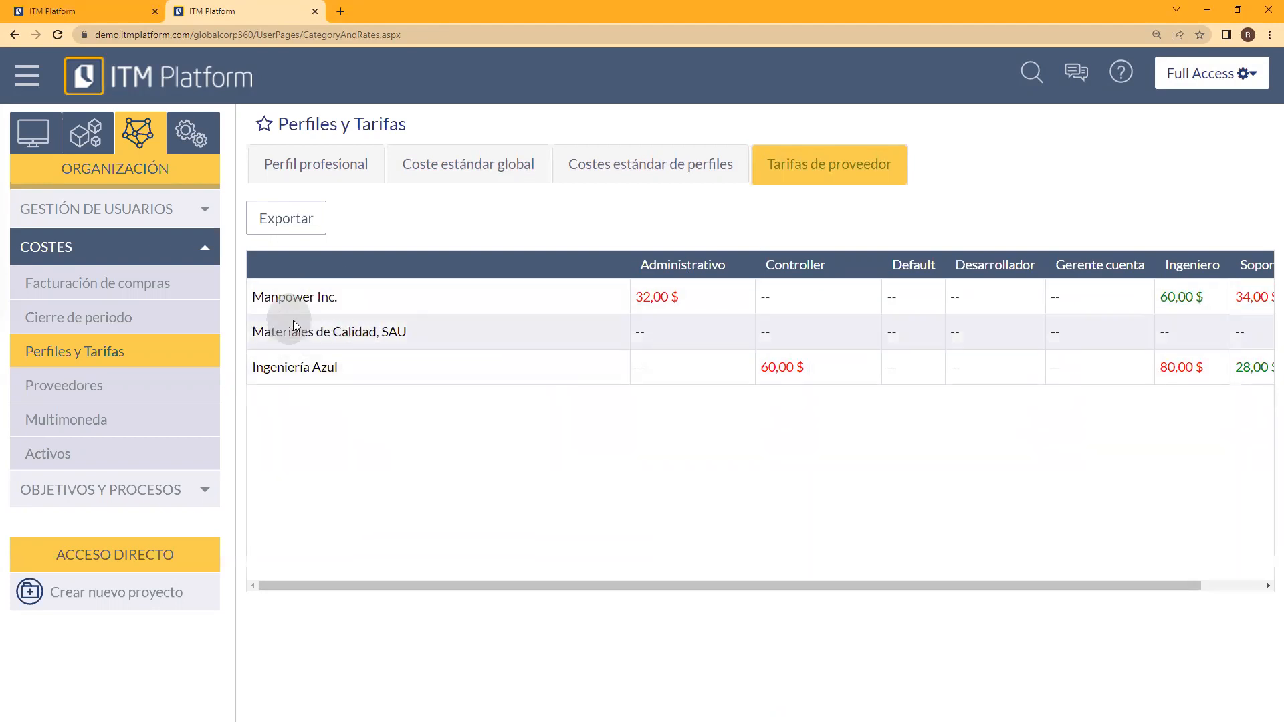
Step: Open the supplier Manpower Inc. from the supplier rates and examine its General data, Contactos and Tarifas
left_click(294, 301)
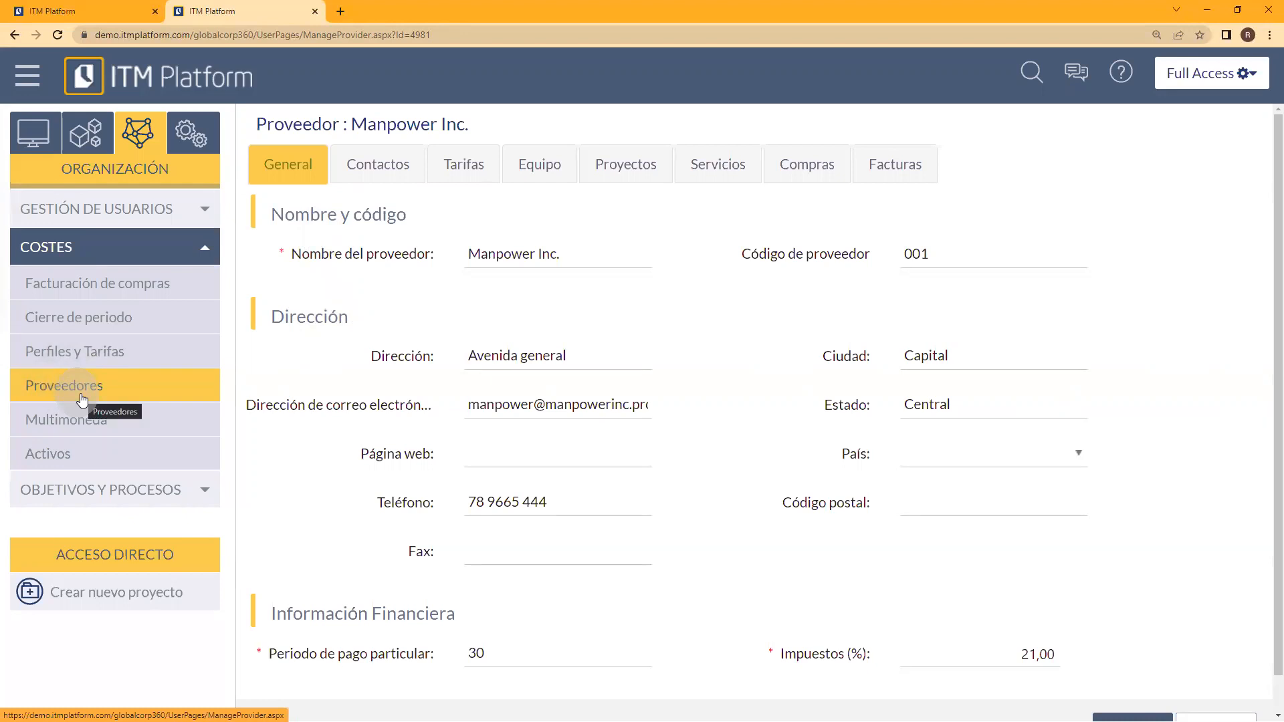
scroll(781, 515, "down", 1)
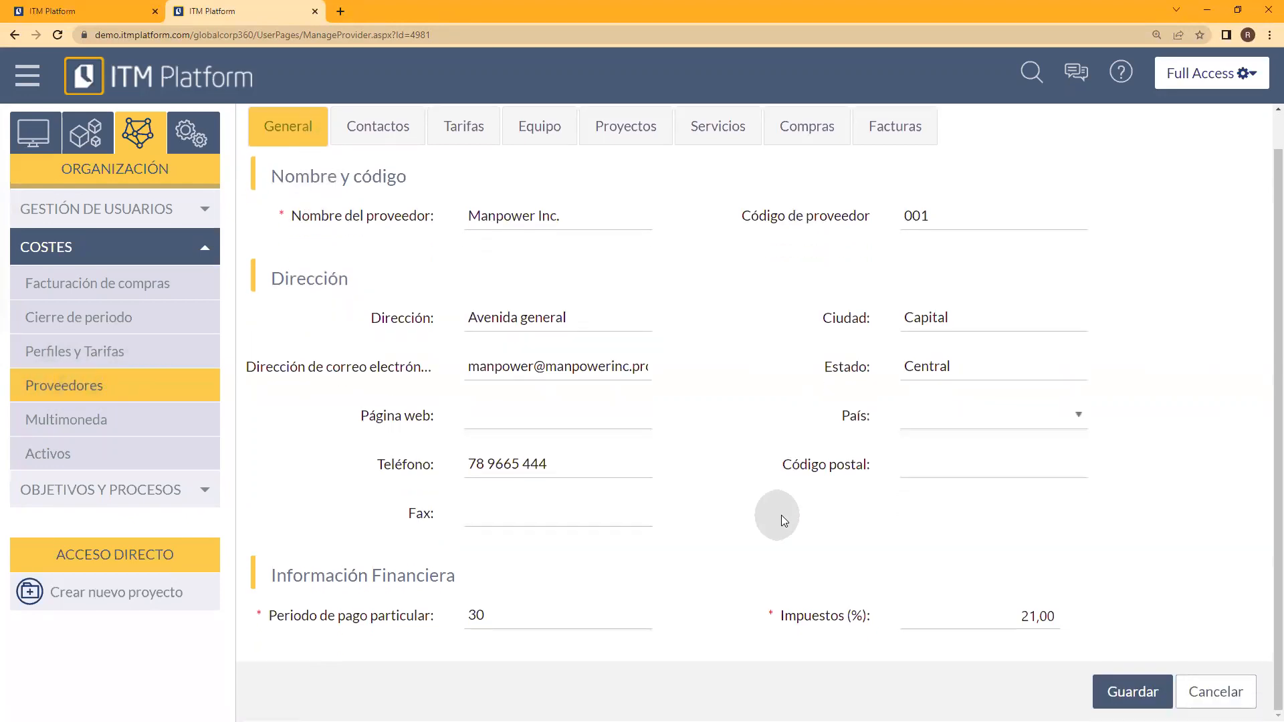
scroll(783, 524, "up", 1)
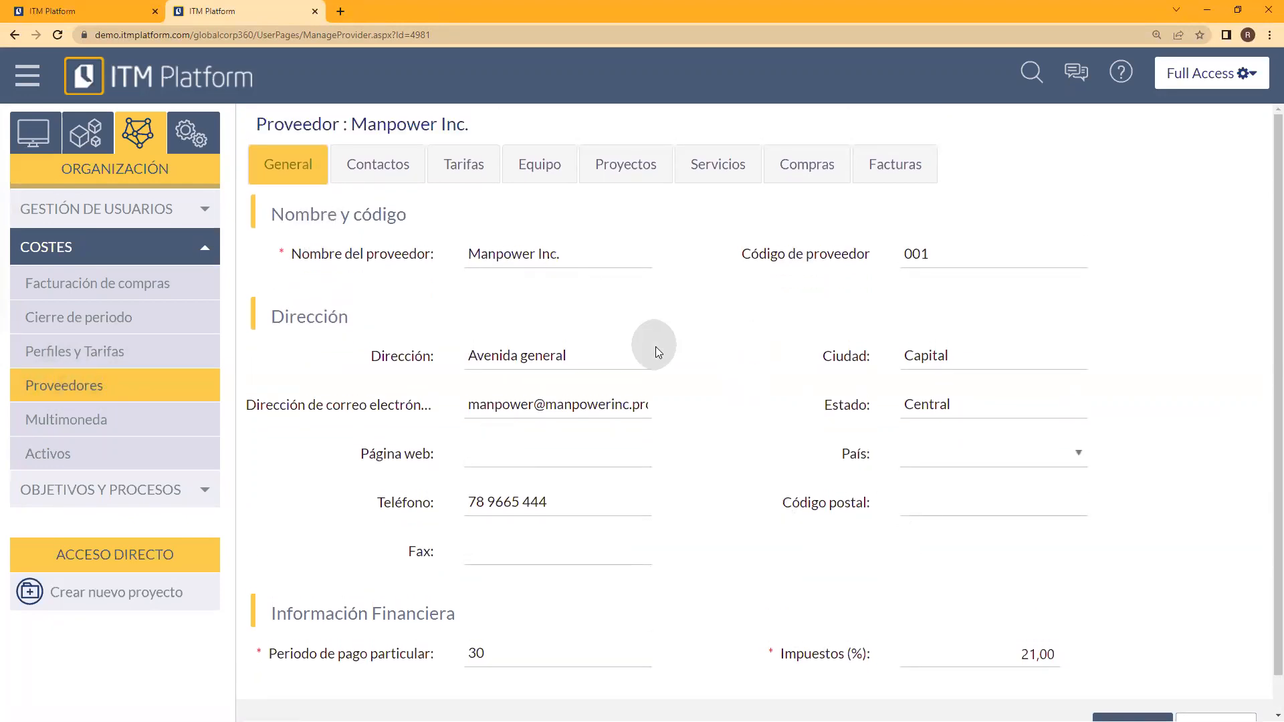
left_click(387, 171)
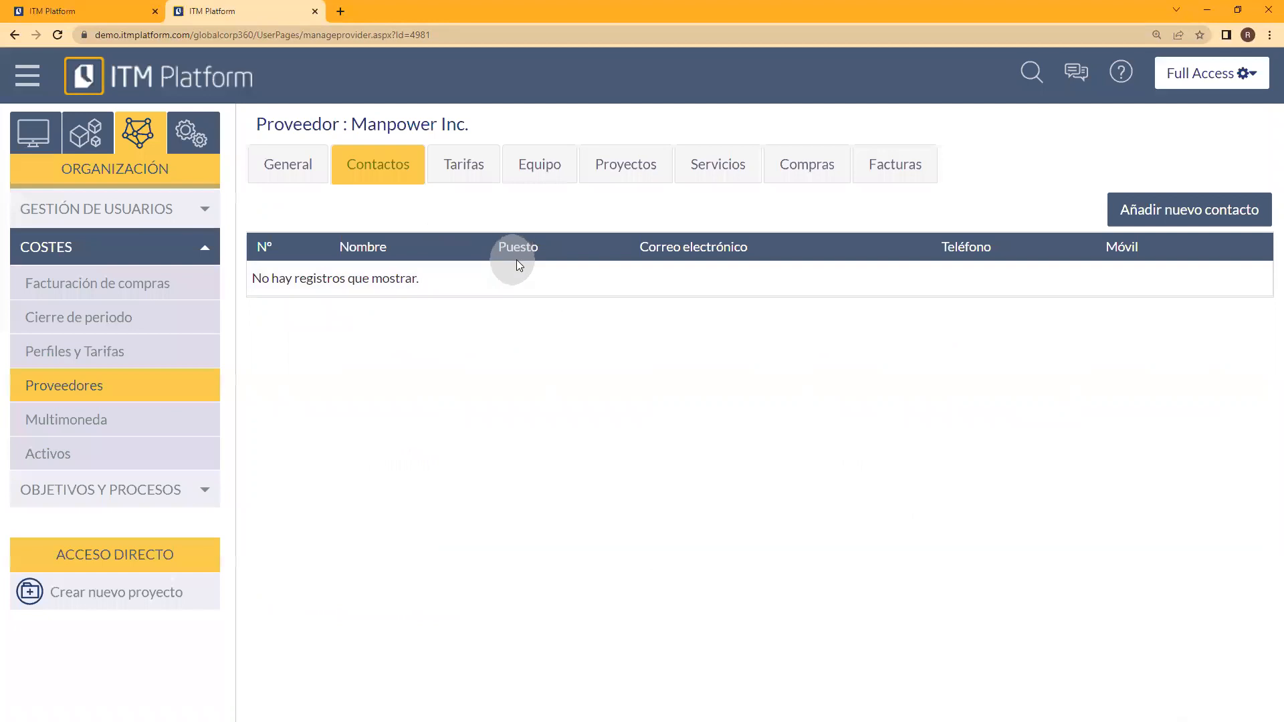
left_click(478, 182)
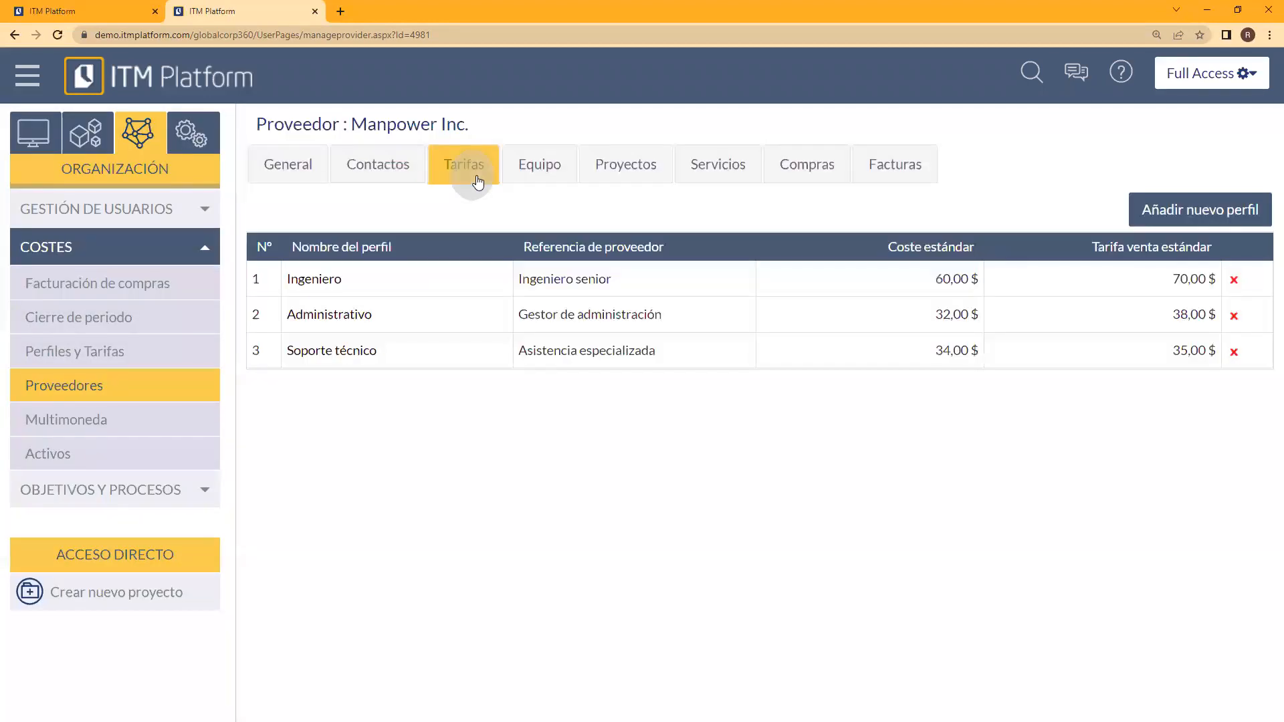
left_click(1205, 215)
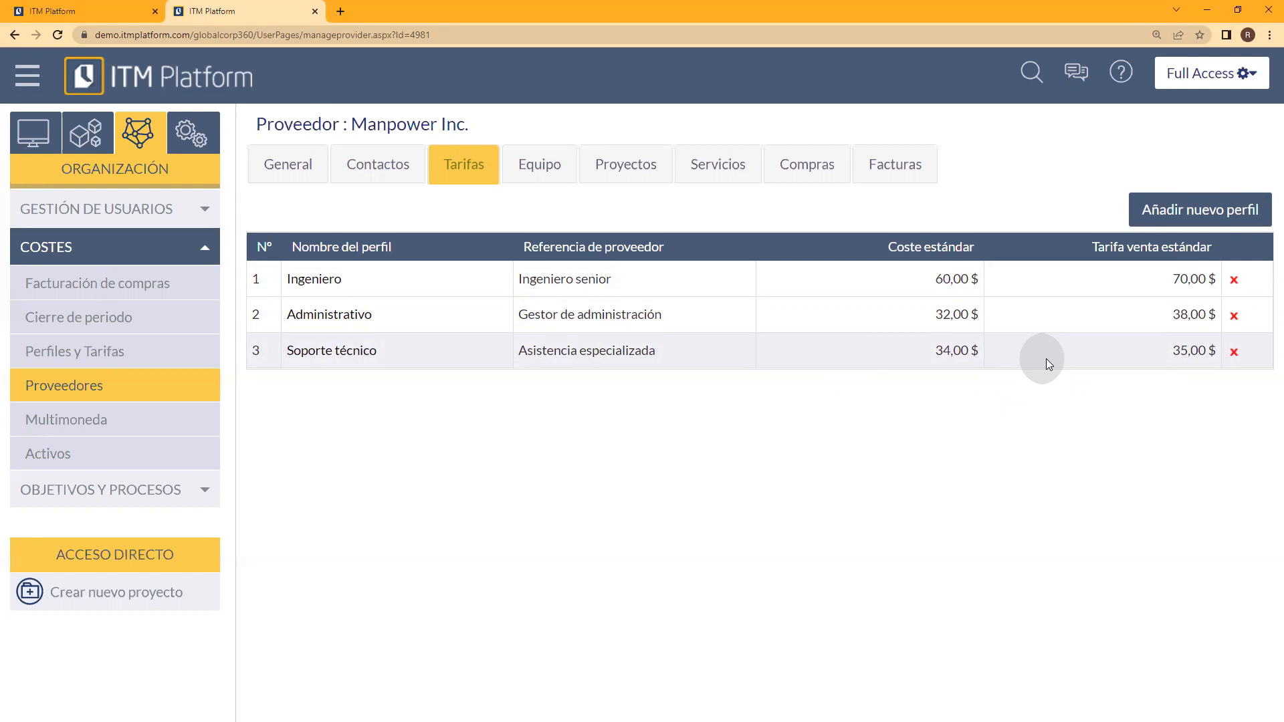
Step: Return to Perfiles y Tarifas and review the Costes estándar de perfiles and the full Tarifas de proveedor table
left_click(77, 350)
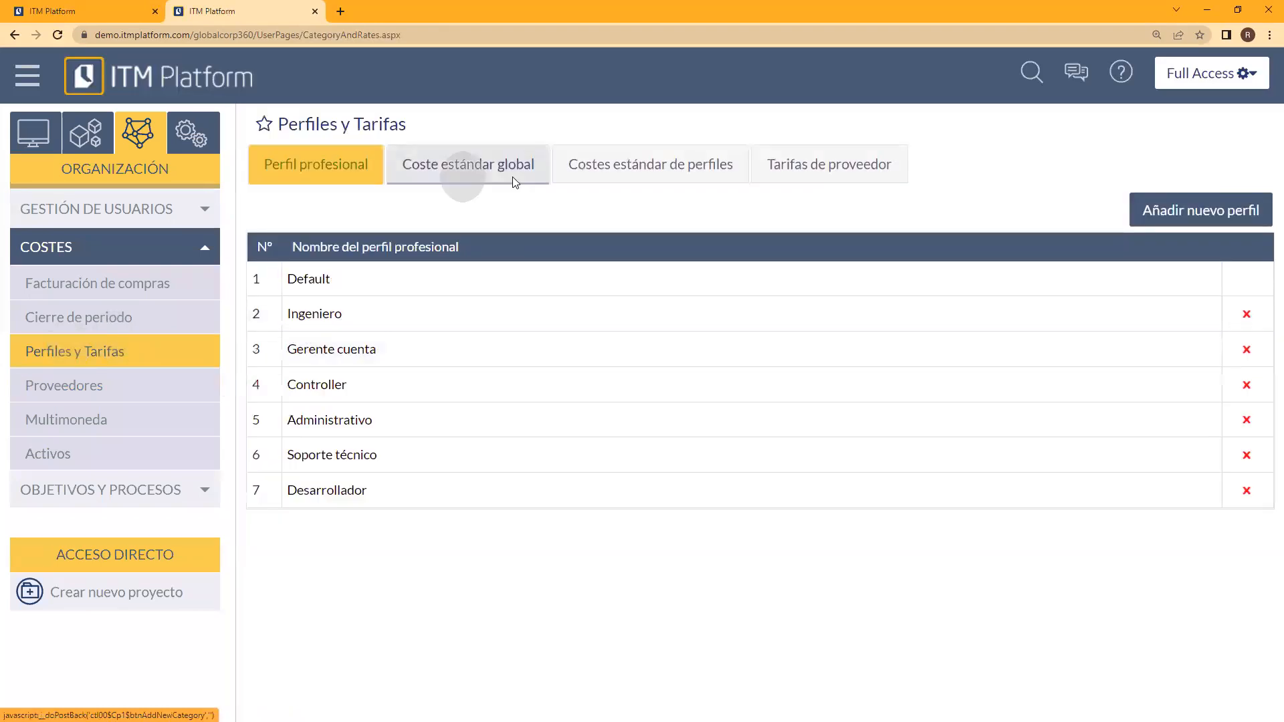
left_click(652, 172)
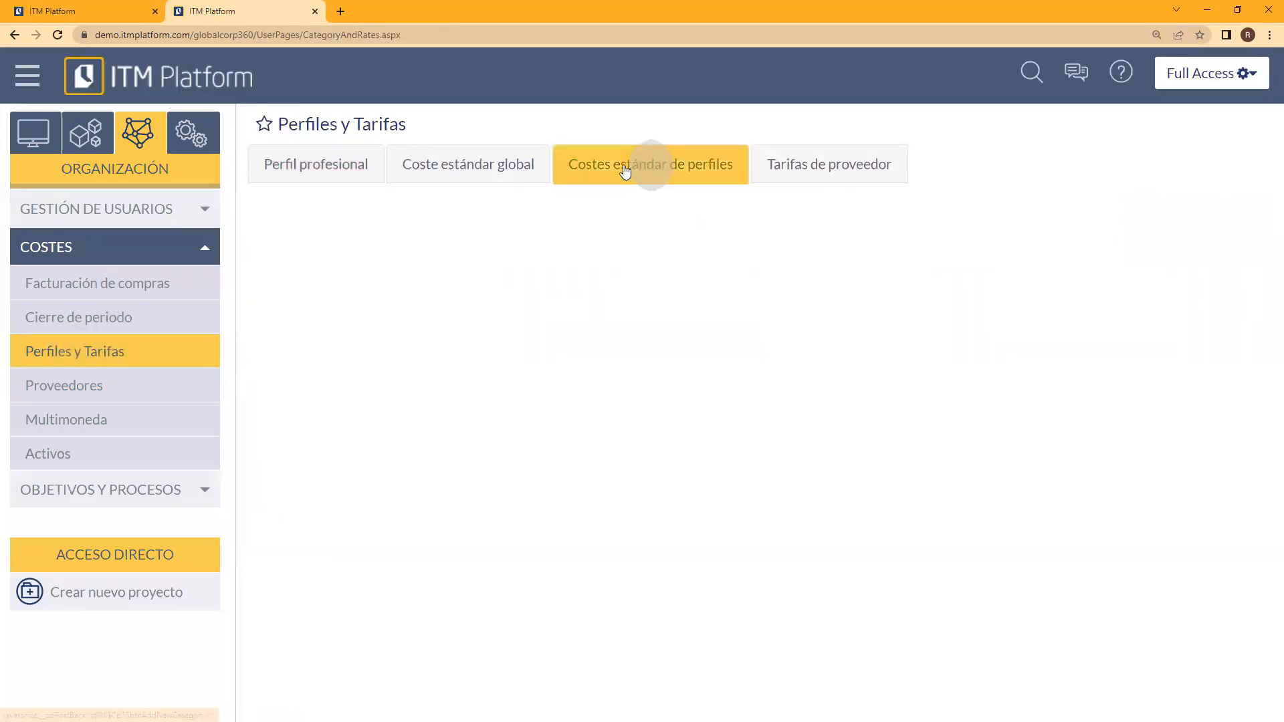
left_click(802, 176)
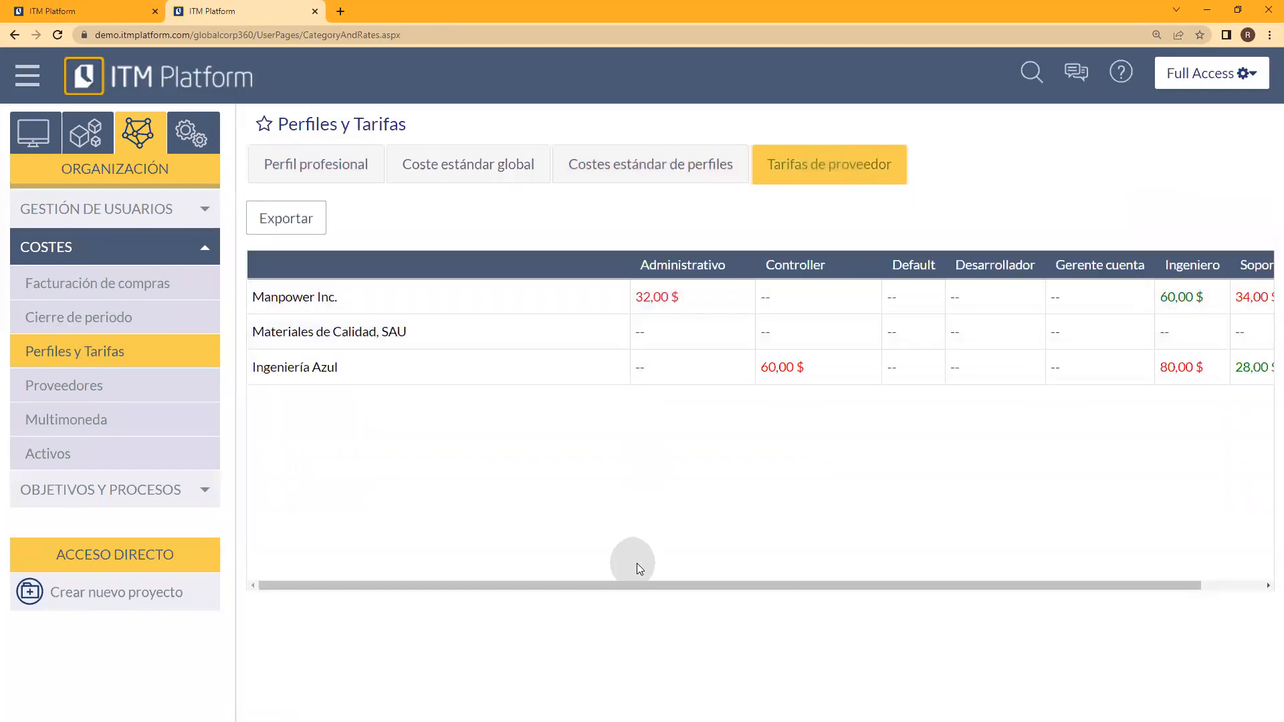
left_click_drag(661, 589, 804, 584)
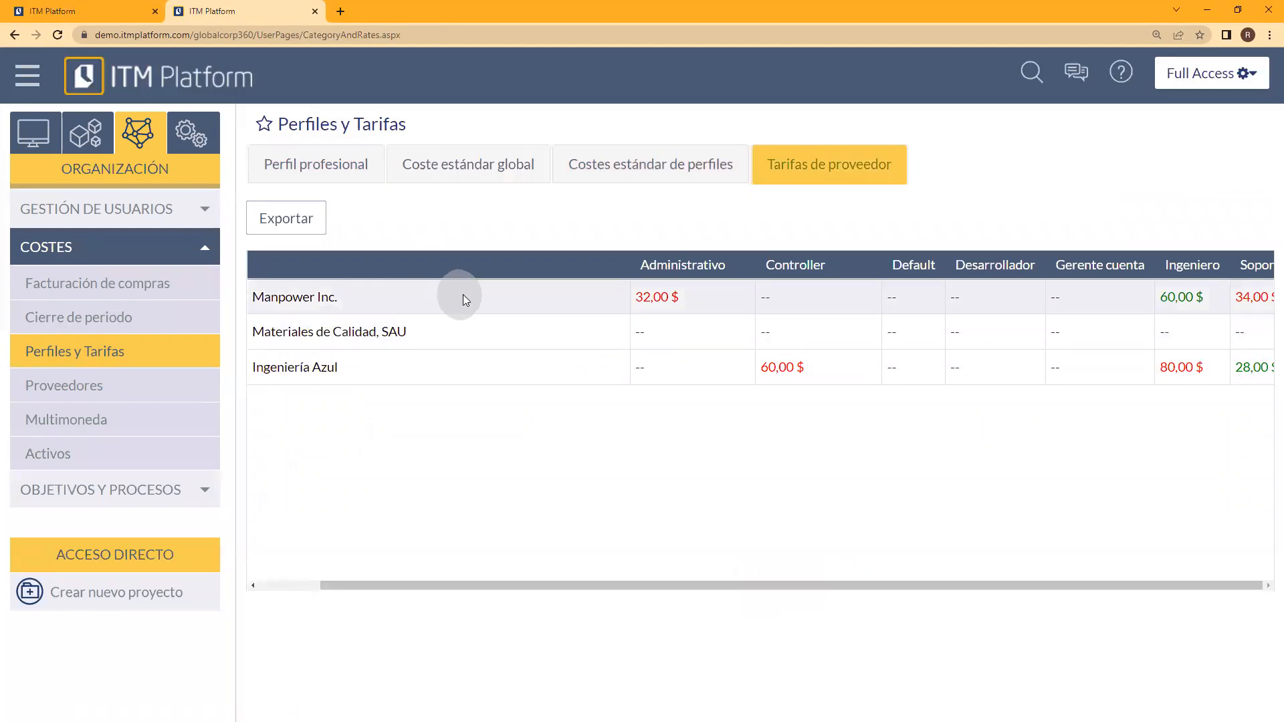
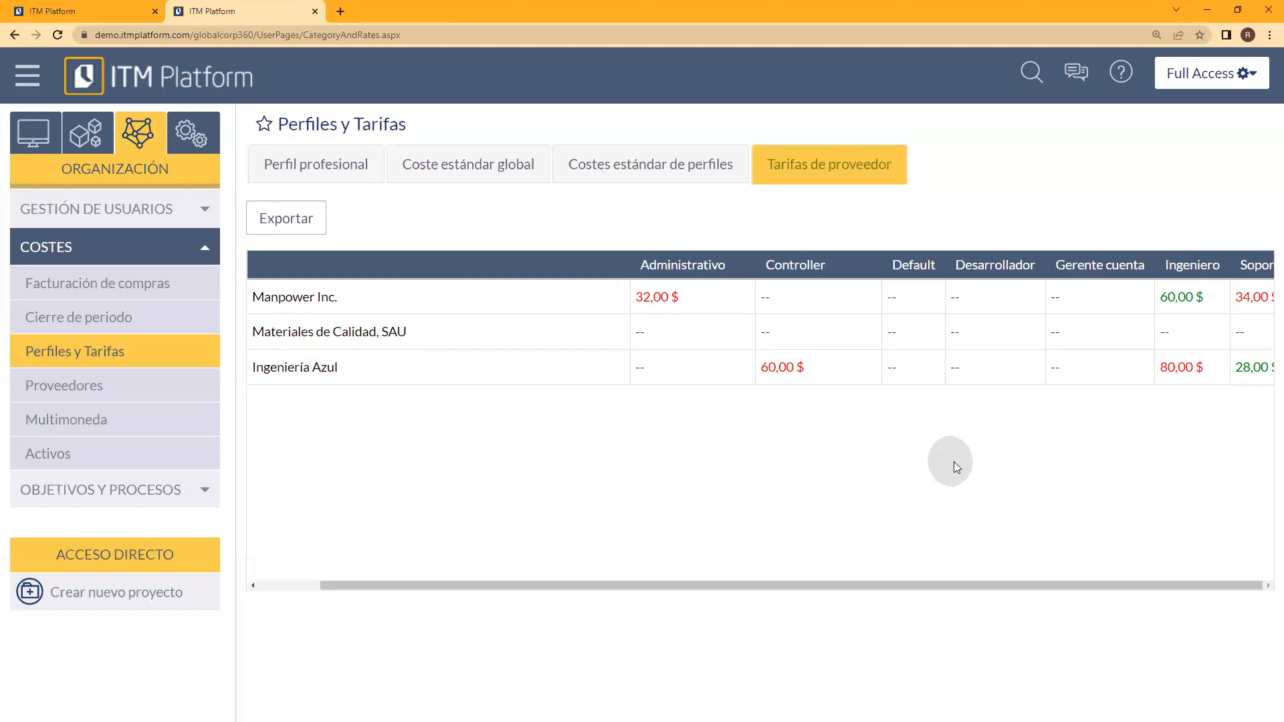
Step: Review the Perfil profesional list and open Calendarios under Gestión de usuarios
left_click(343, 184)
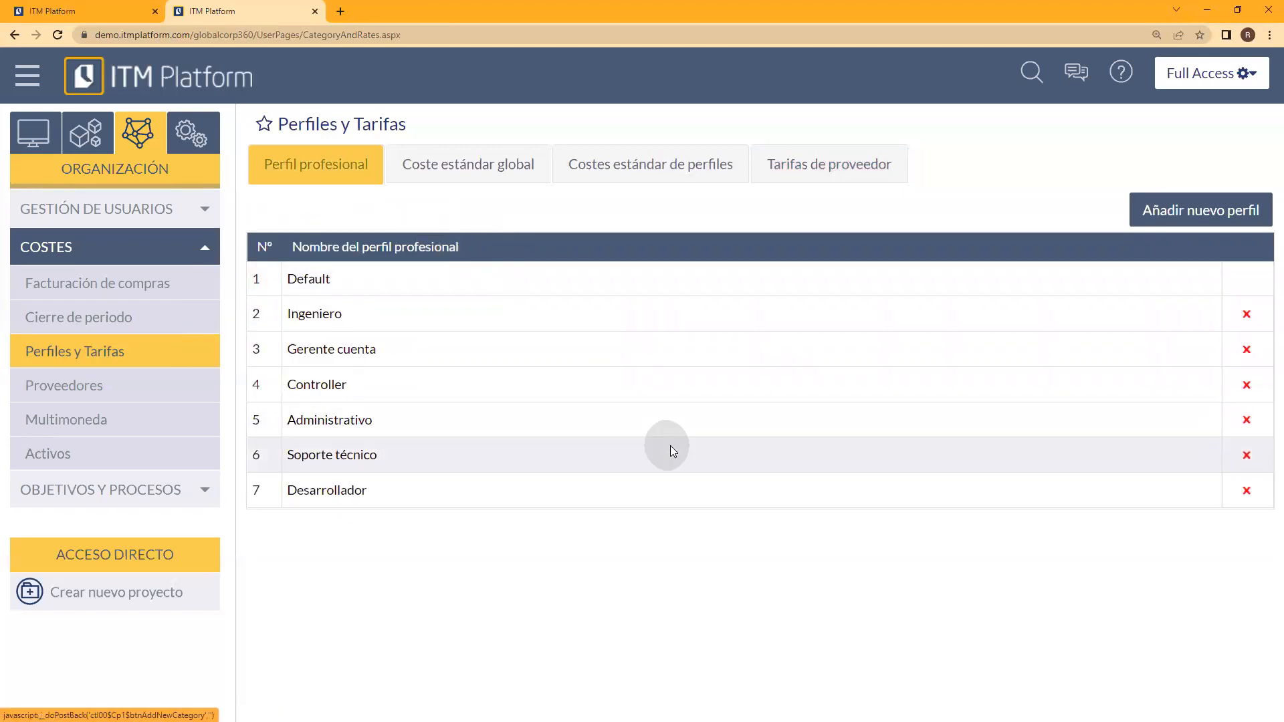
left_click(190, 225)
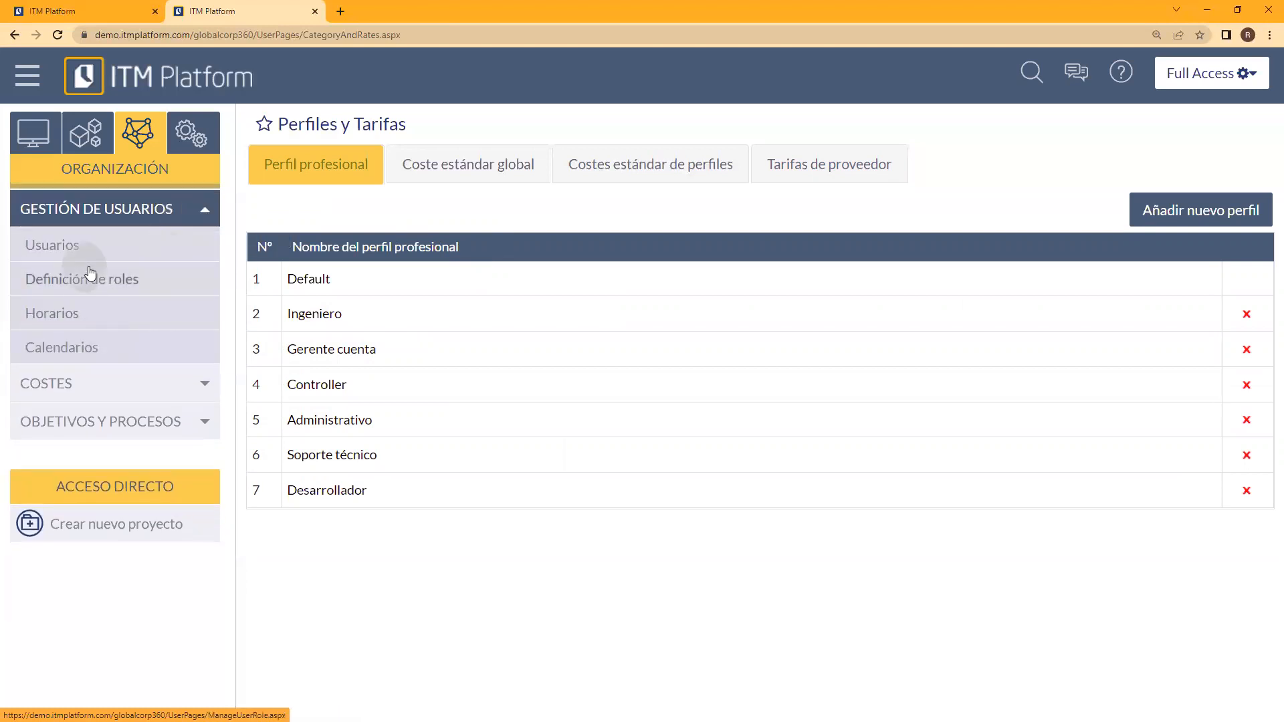
left_click(63, 351)
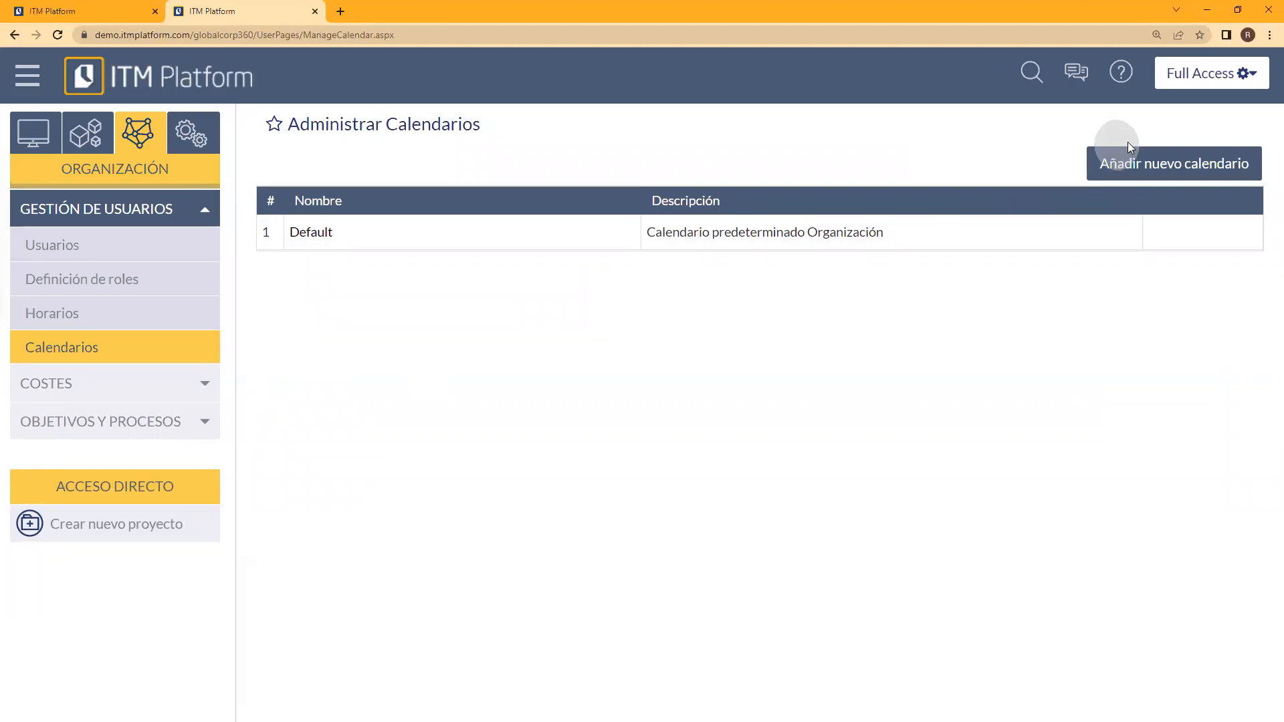
Step: Start a new calendar and name it Prueba
left_click(1150, 168)
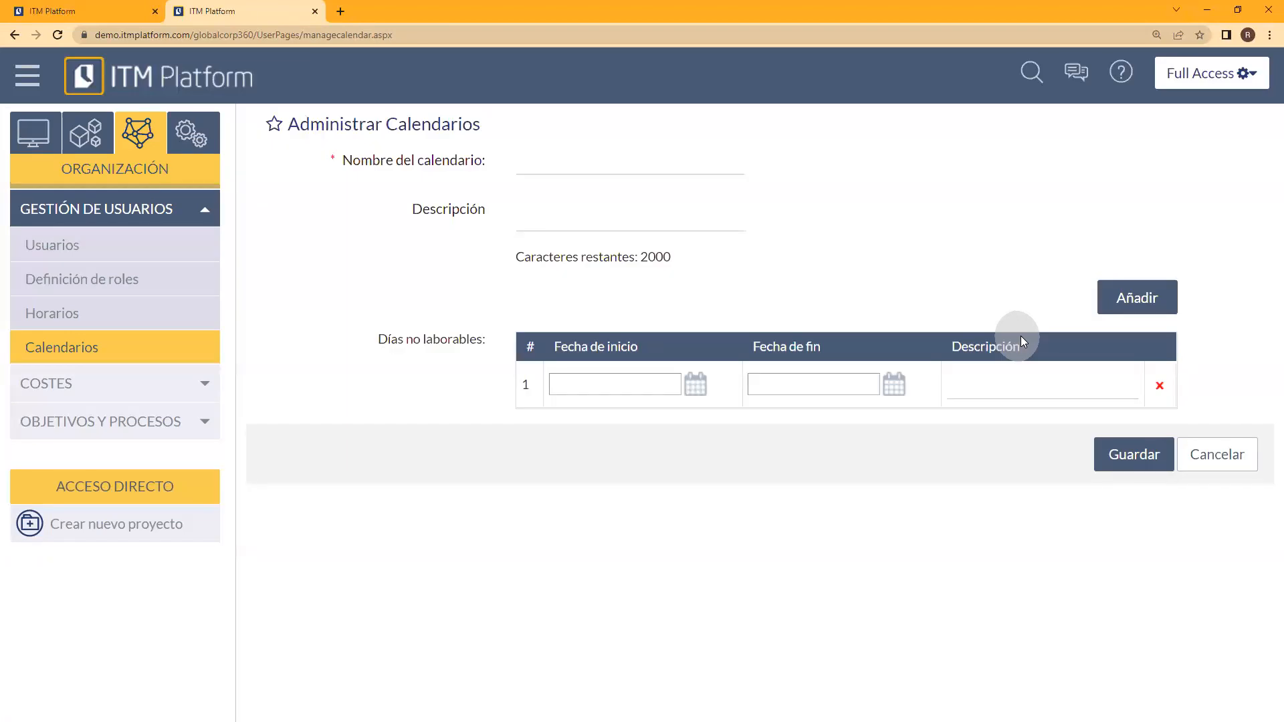
left_click(538, 159)
type("Prueba")
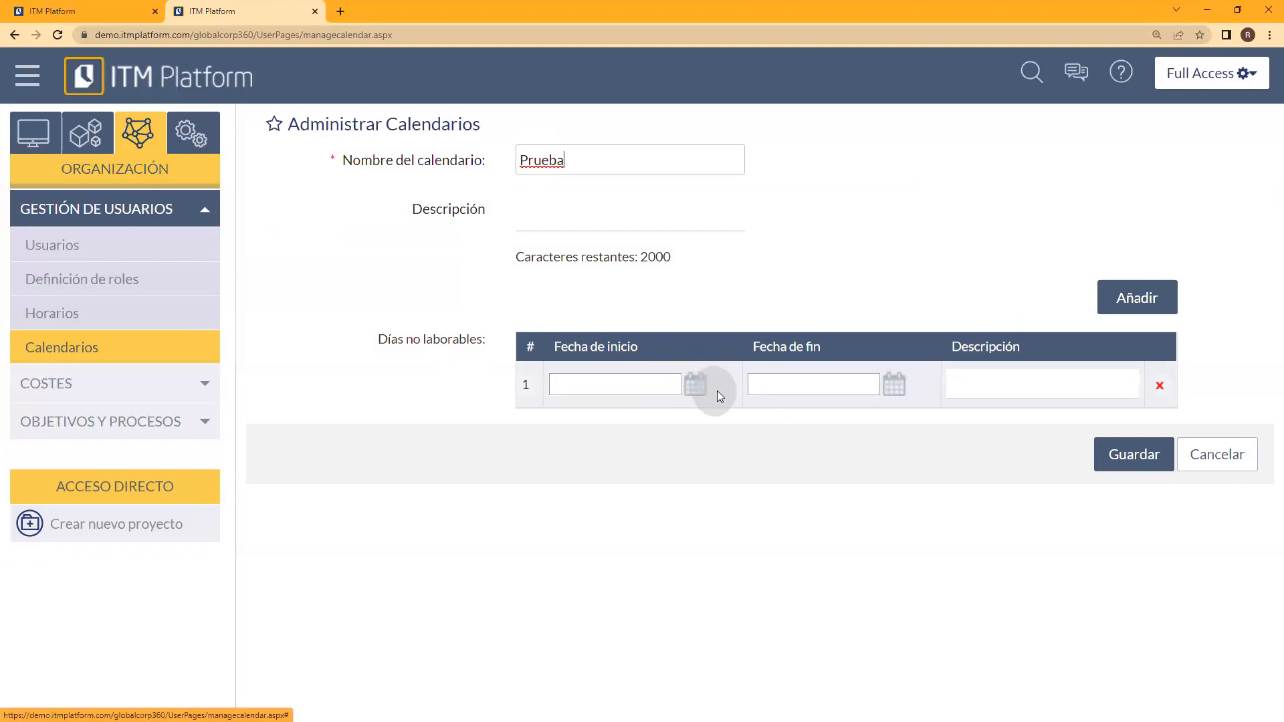
Step: Set the start date of the Prueba calendar's first non-working day to 01-01-2024
left_click(695, 390)
left_click(591, 416)
left_click(591, 415)
left_click(590, 415)
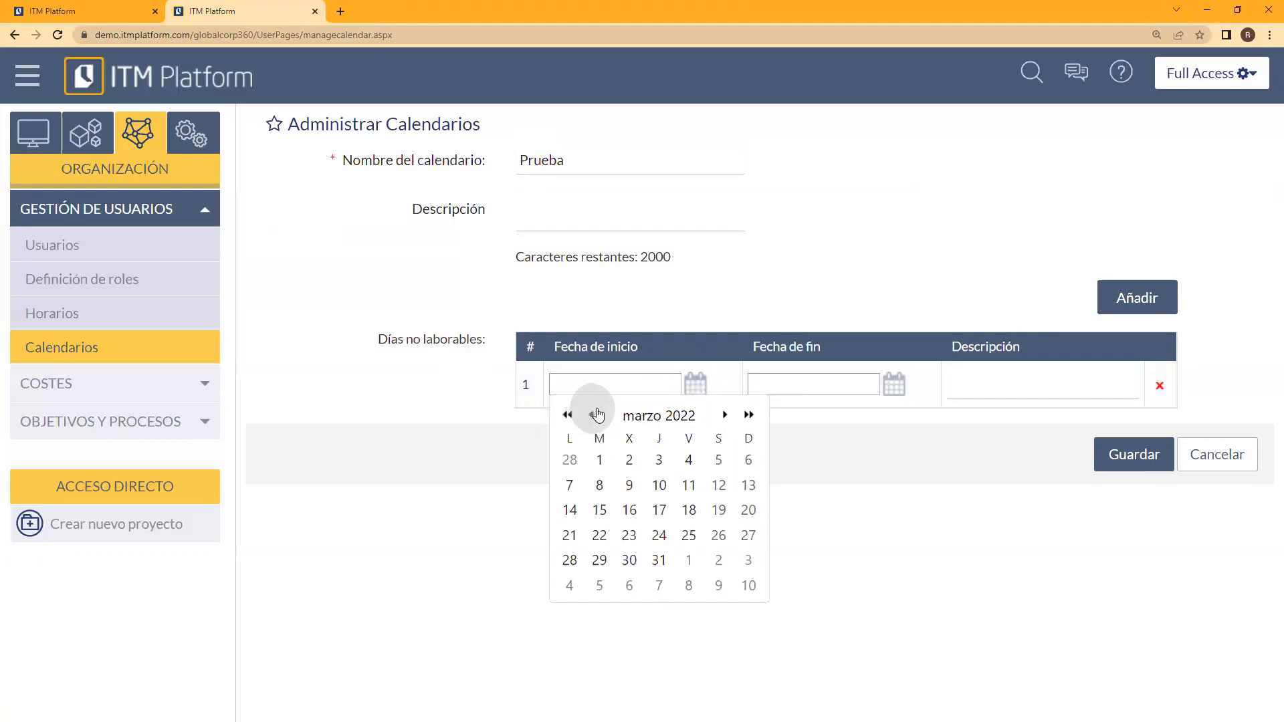
left_click(593, 416)
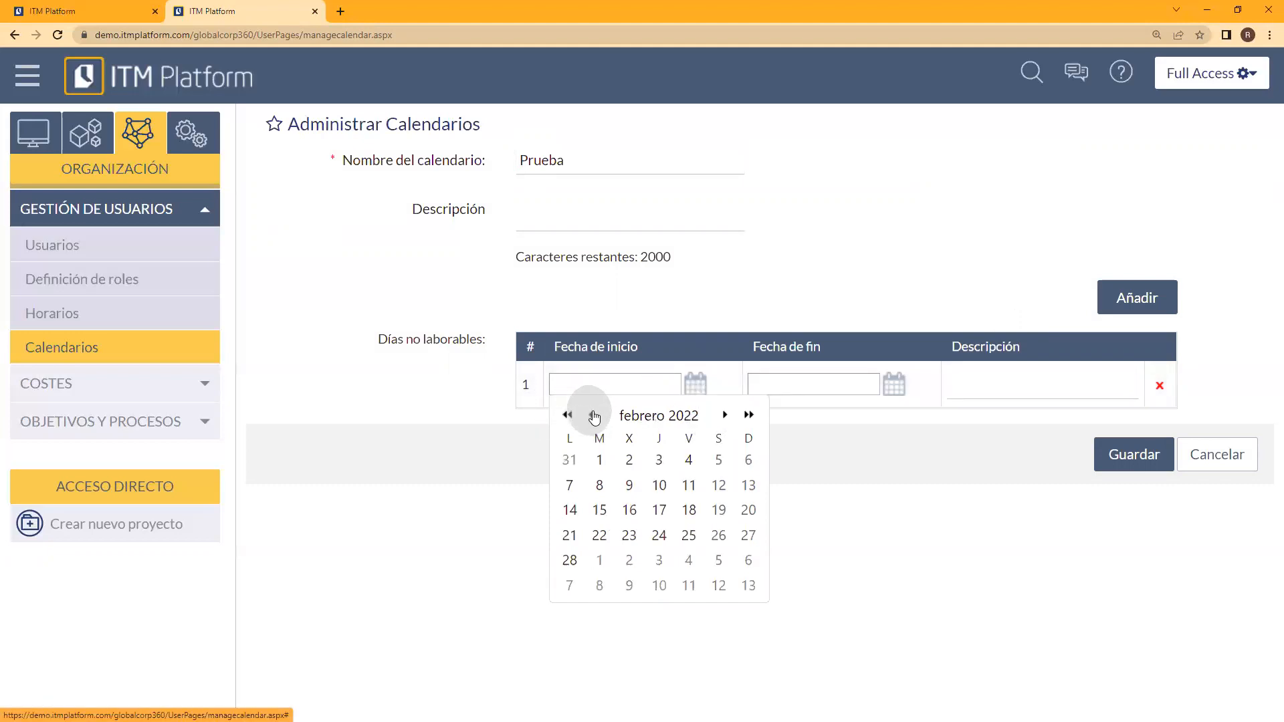
left_click(594, 416)
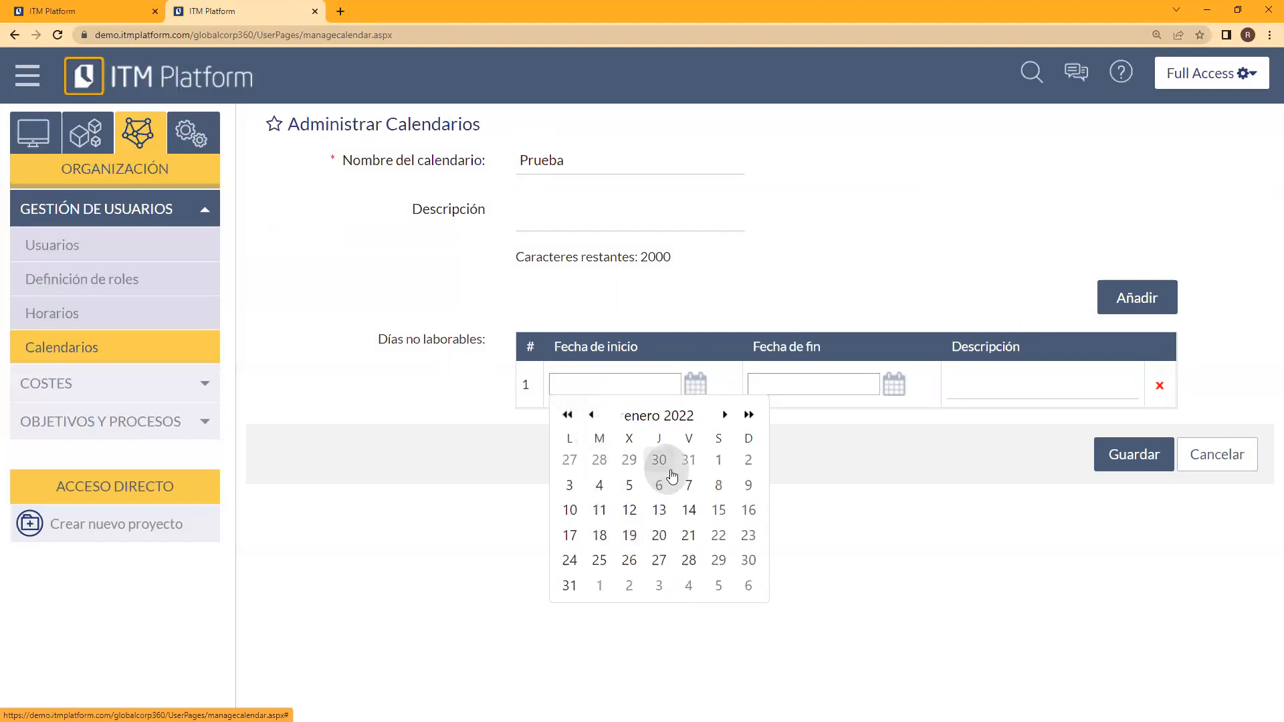
left_click(727, 422)
left_click(726, 415)
left_click(726, 415)
left_click(726, 416)
left_click(726, 416)
left_click(726, 415)
left_click(726, 416)
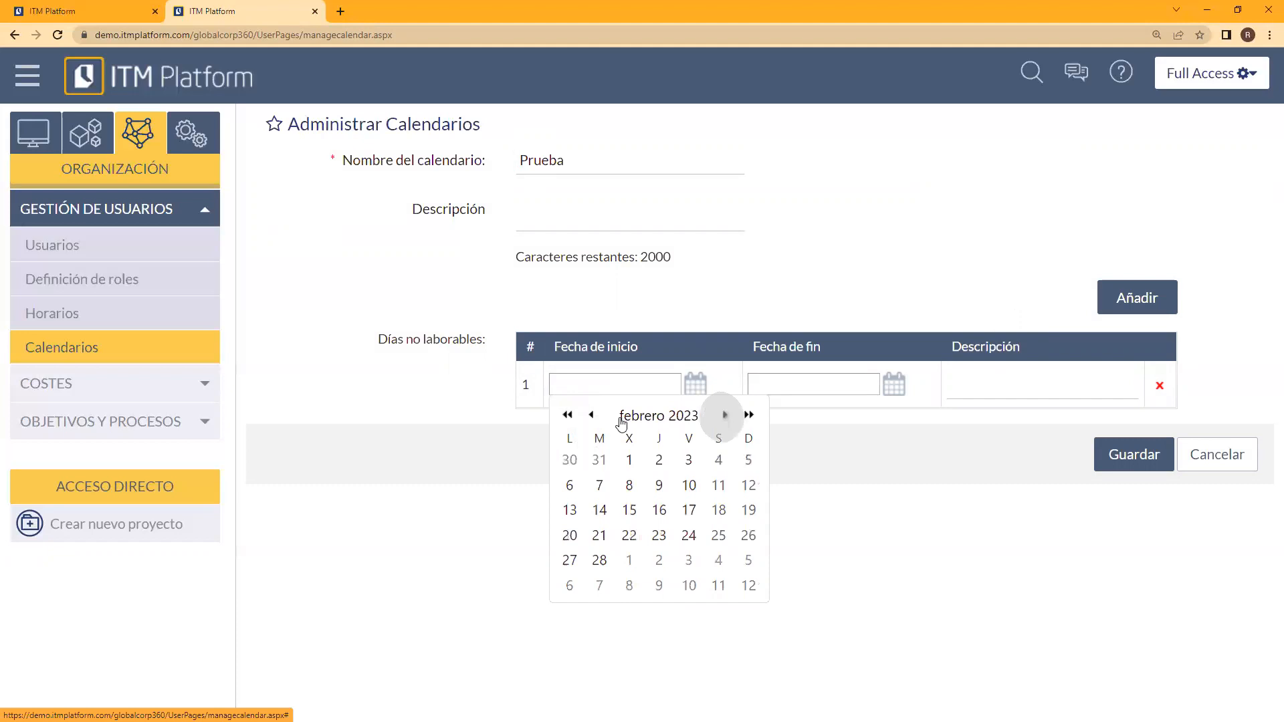
left_click(591, 415)
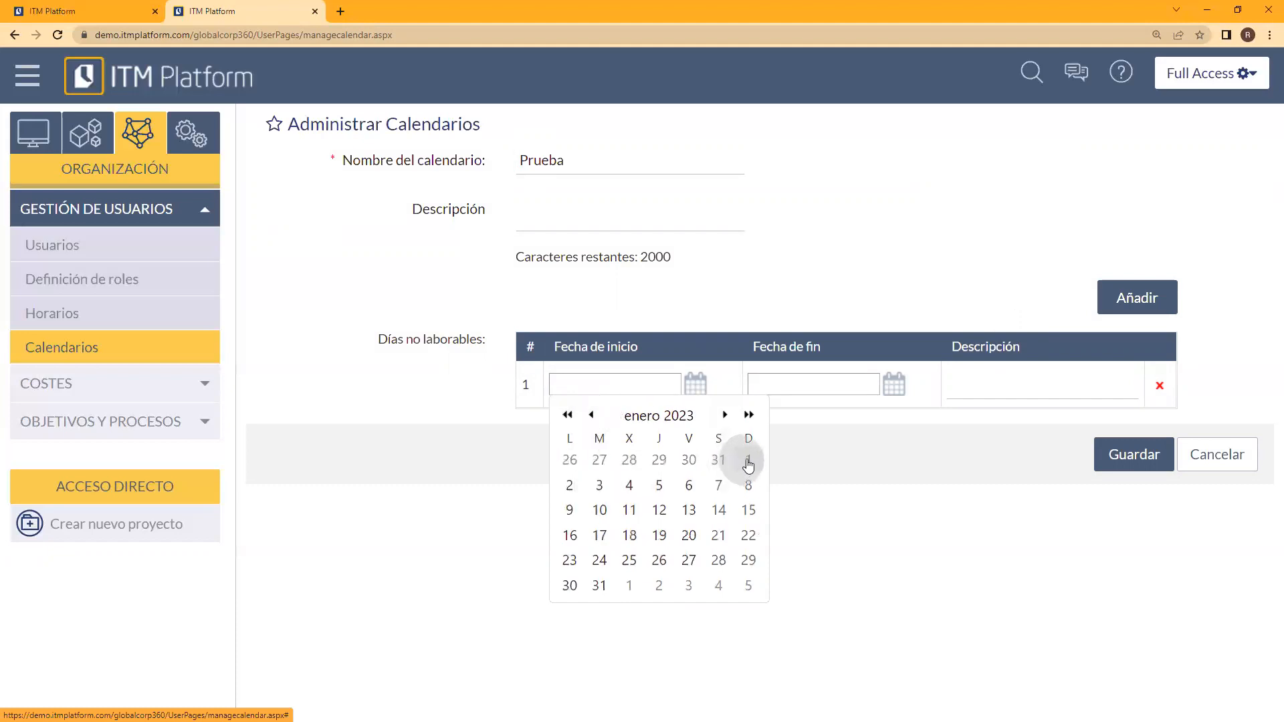
left_click(748, 415)
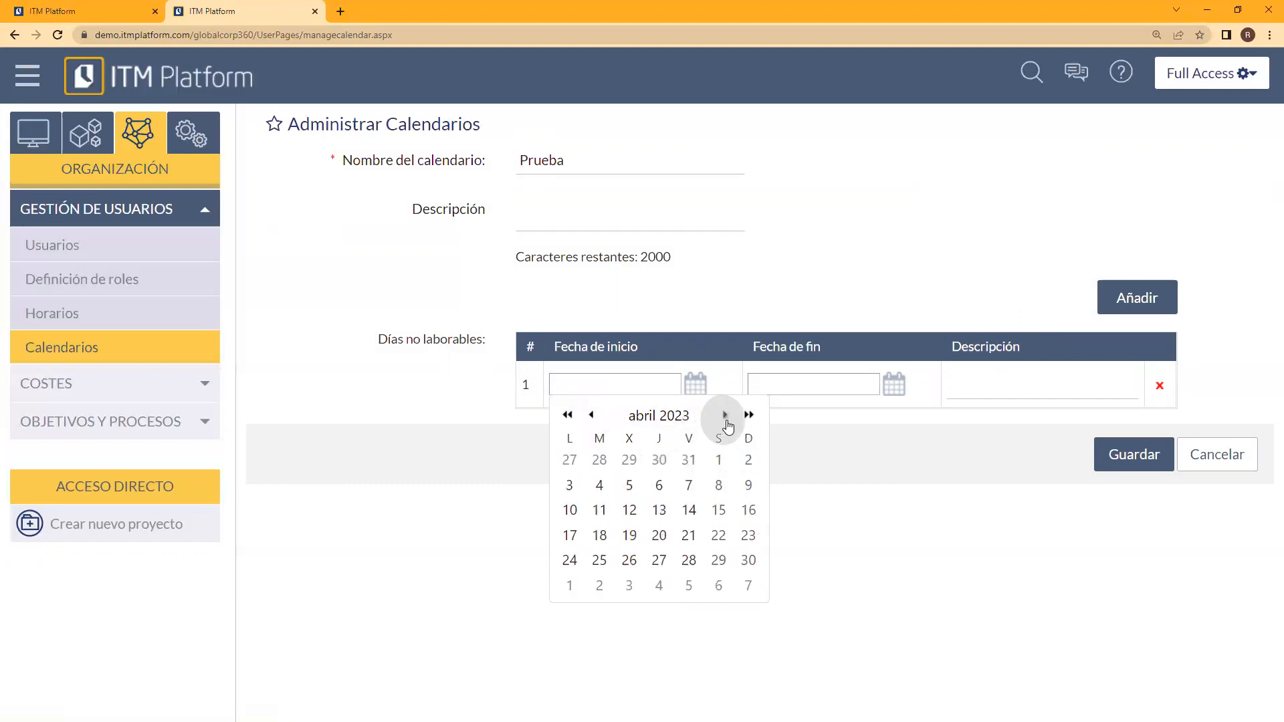
left_click(747, 416)
left_click(747, 416)
left_click(747, 416)
left_click(748, 416)
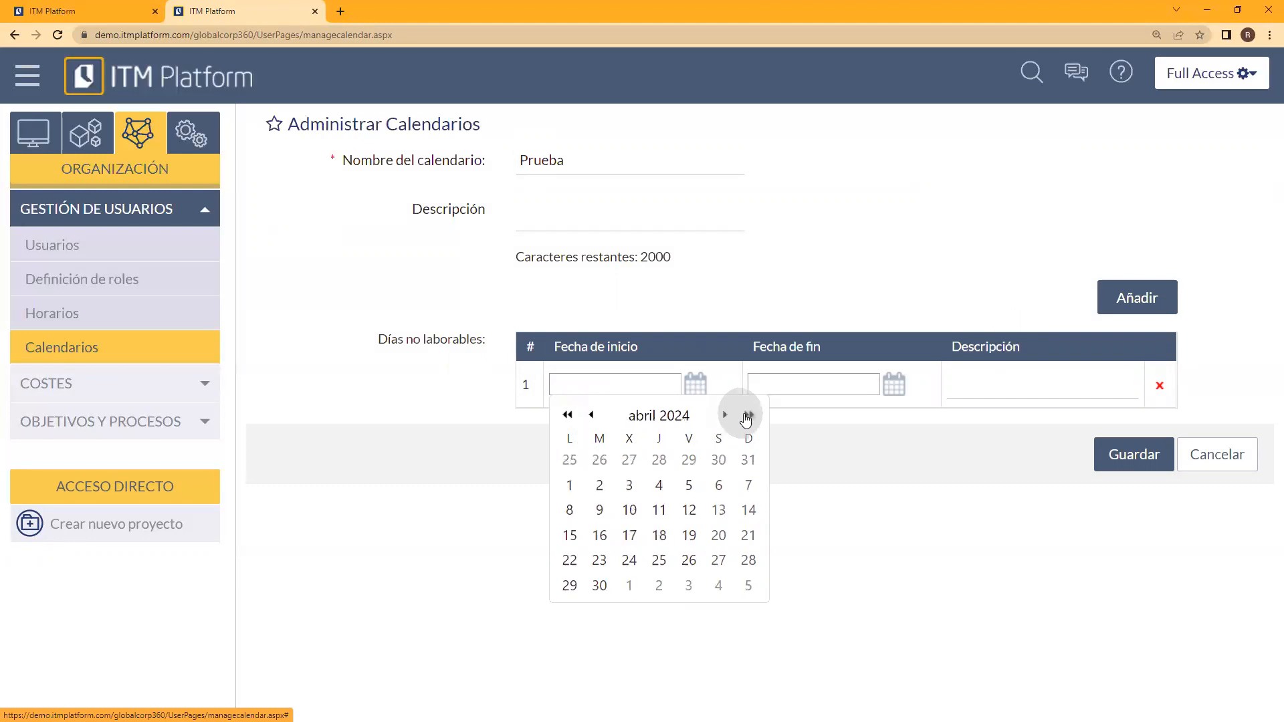
left_click(590, 416)
left_click(590, 415)
left_click(590, 415)
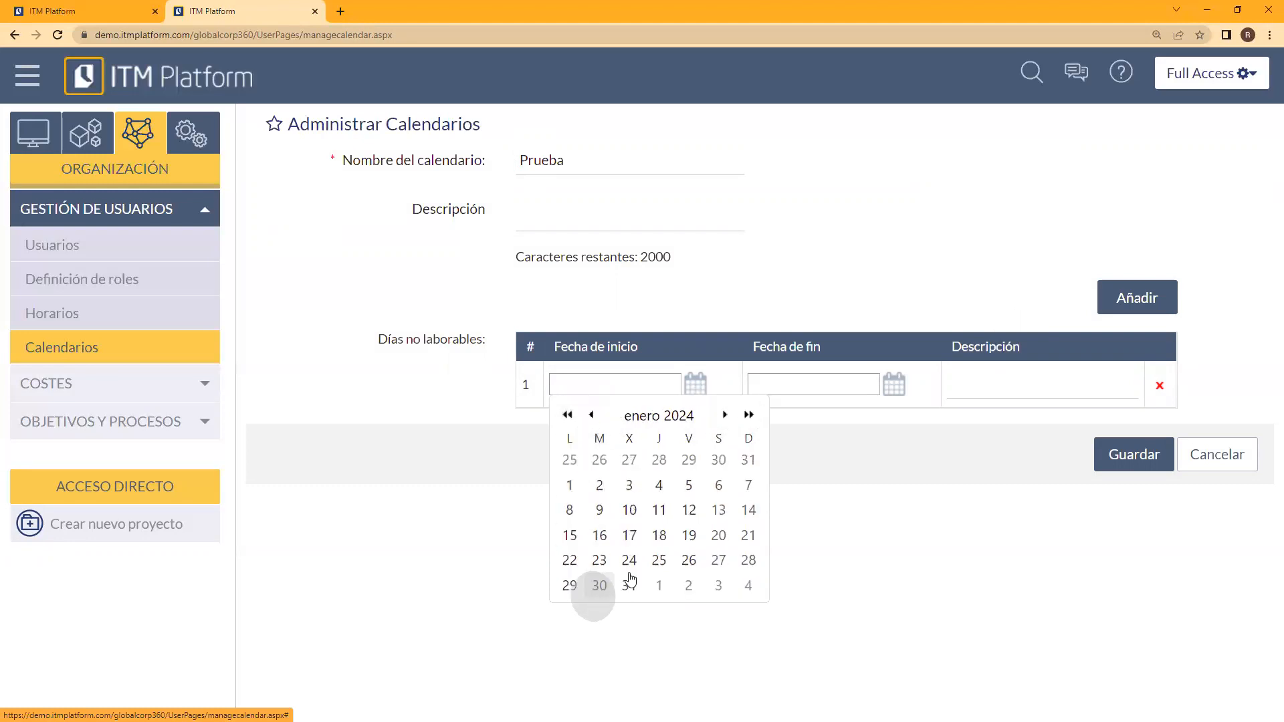
left_click(568, 487)
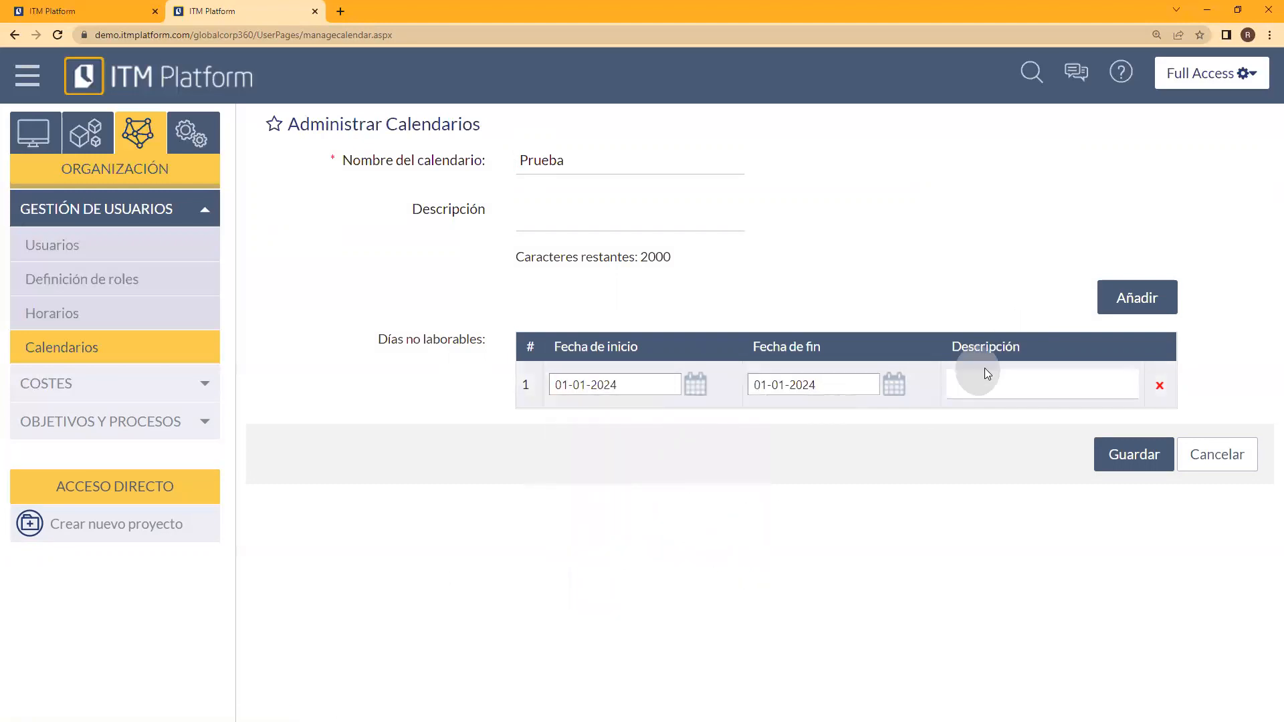
Step: Describe the first non-working day as Año Nuevo and add another non-working day row
left_click(971, 399)
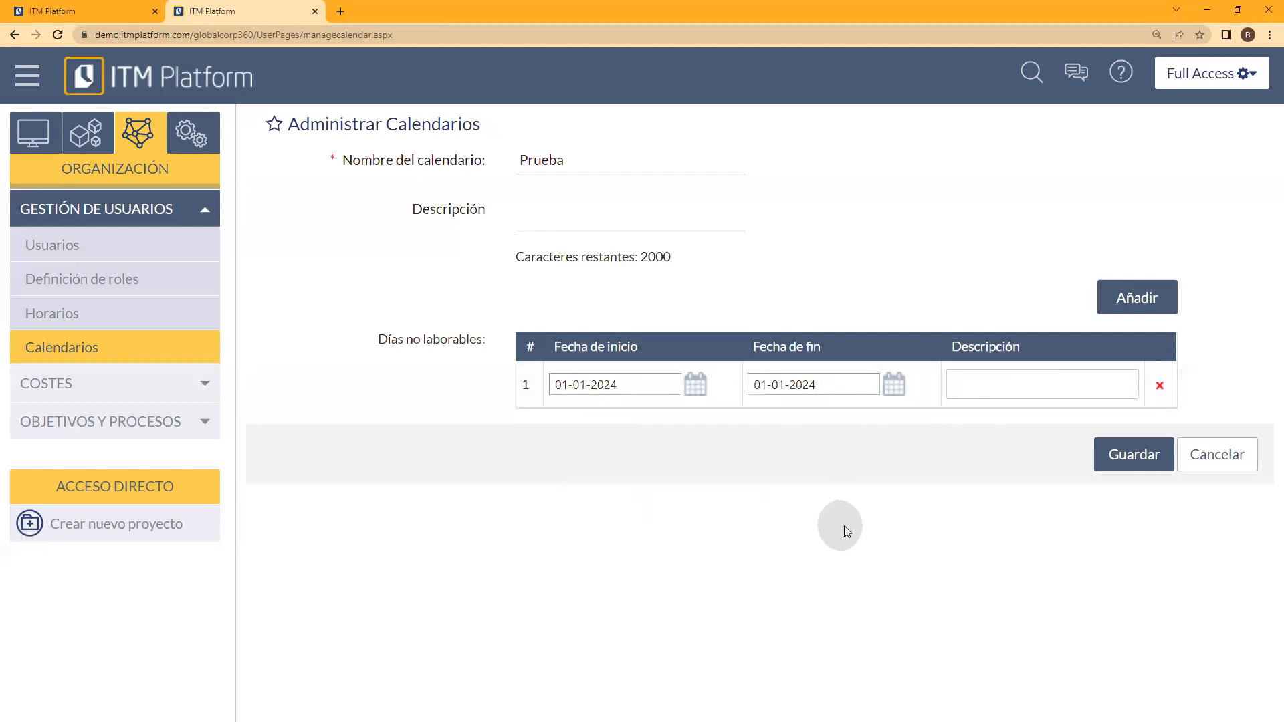
type("Año Nuevo")
left_click(1117, 303)
left_click(707, 150)
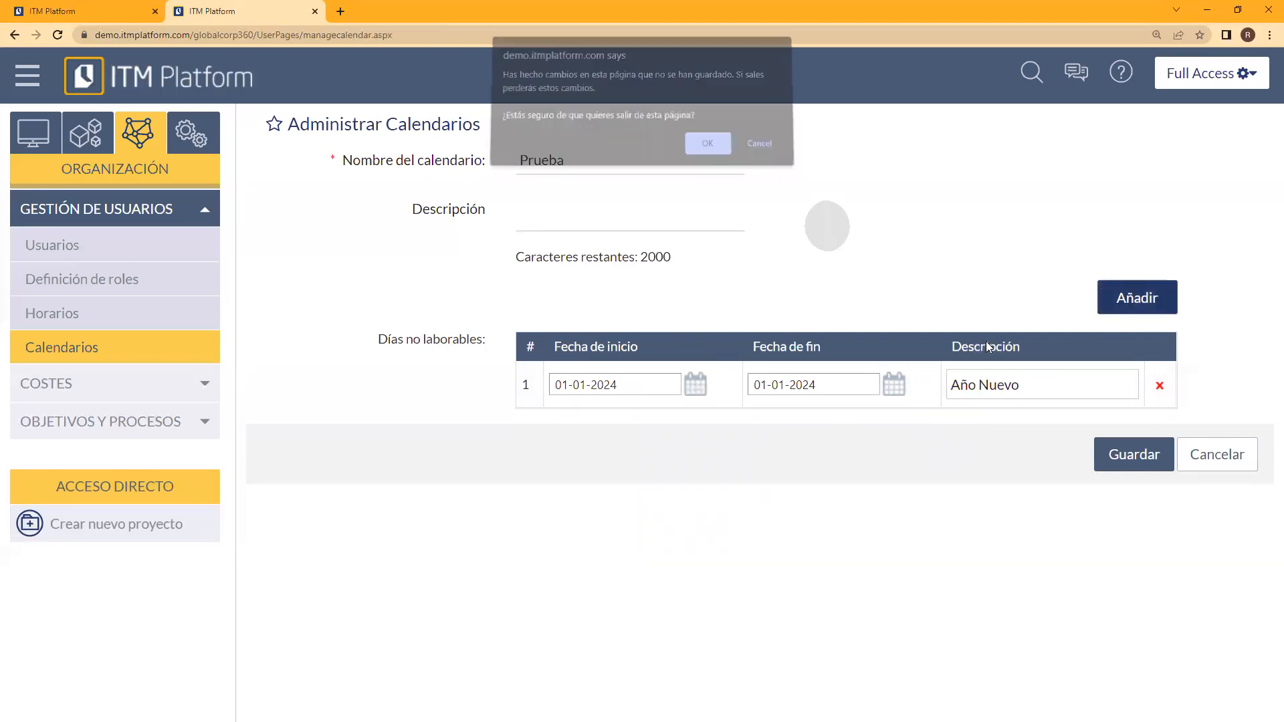
Step: Delete the empty second non-working day row and return to the calendar list
left_click(1118, 455)
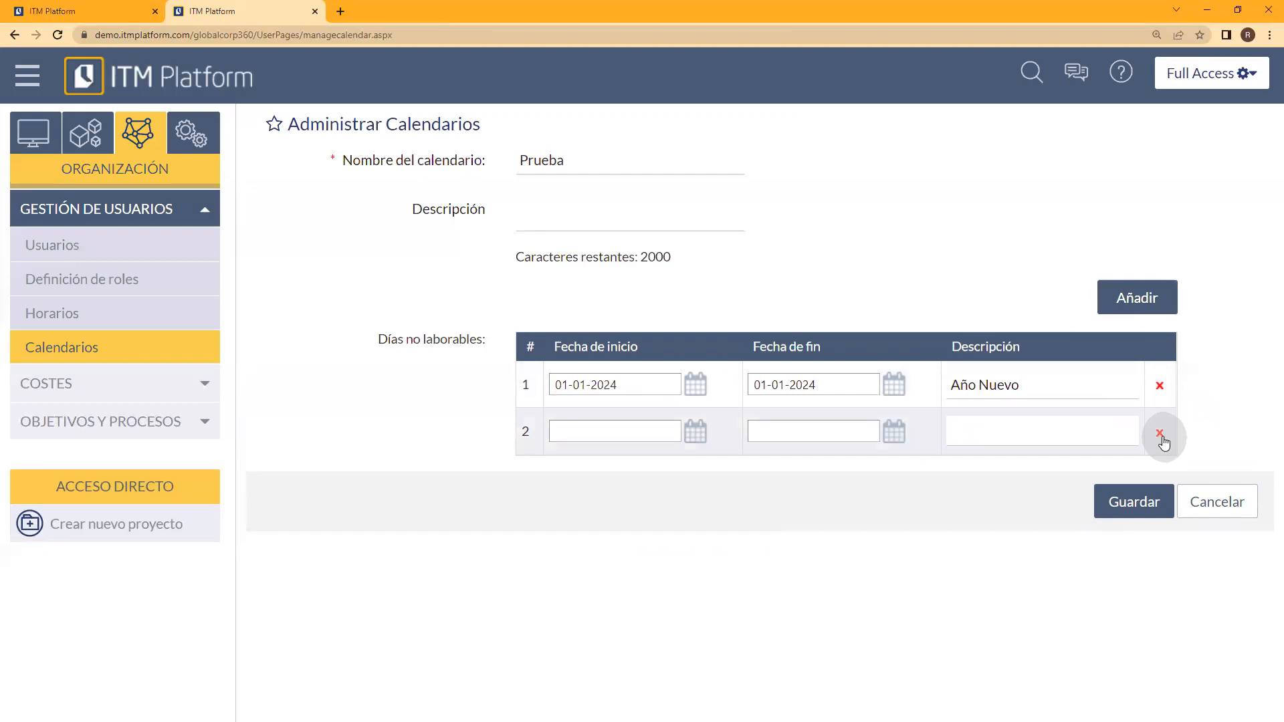
left_click(1160, 433)
left_click(709, 111)
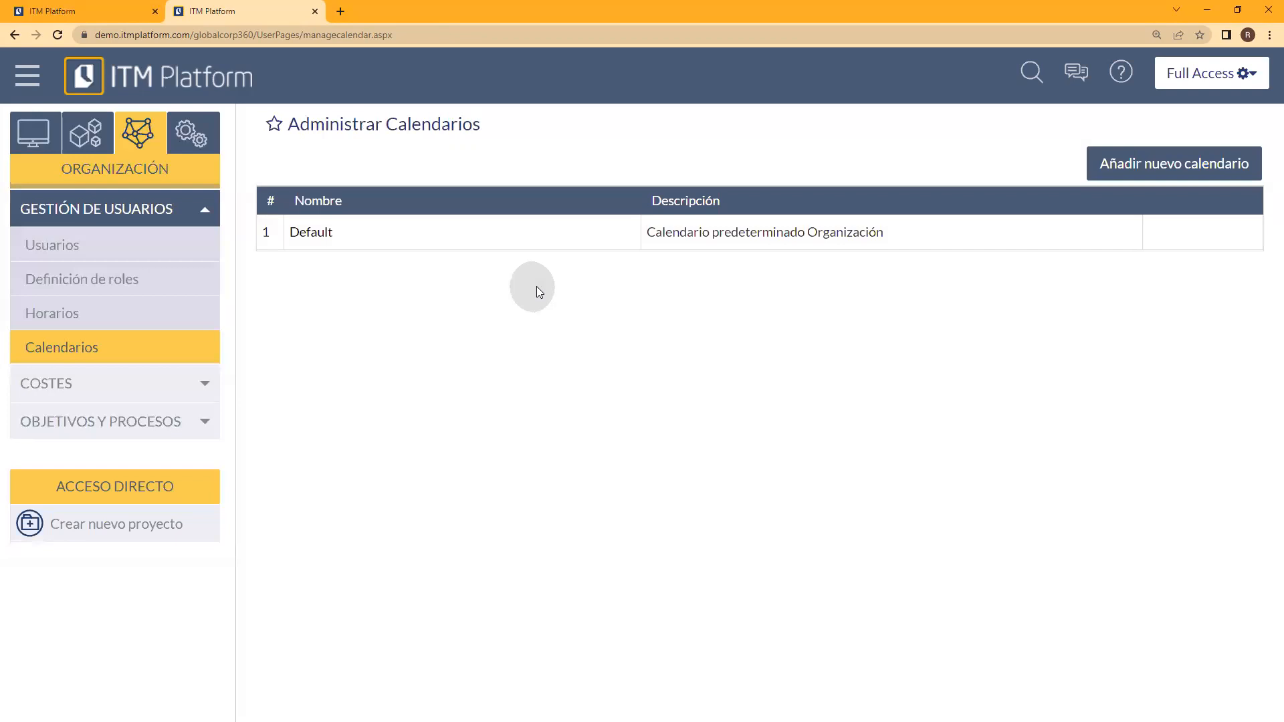
Step: Open the Default calendar and examine its Días no laborables
left_click(305, 240)
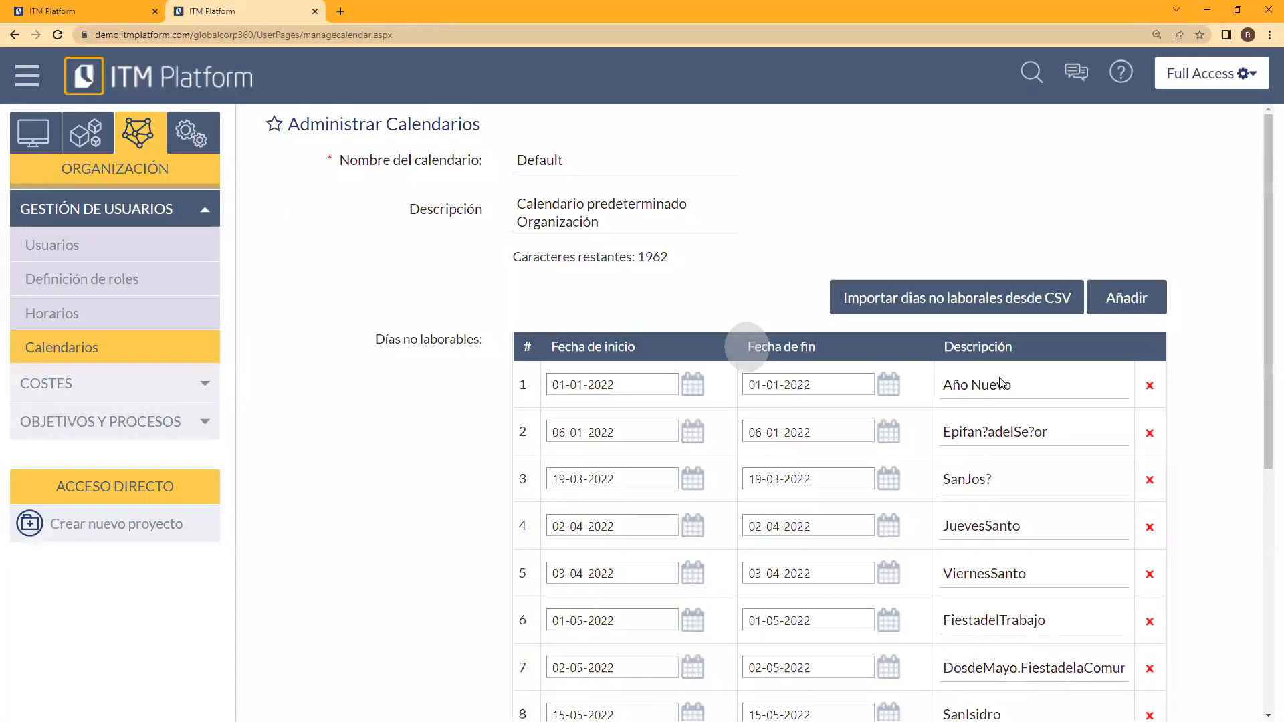
left_click_drag(1267, 370, 1267, 333)
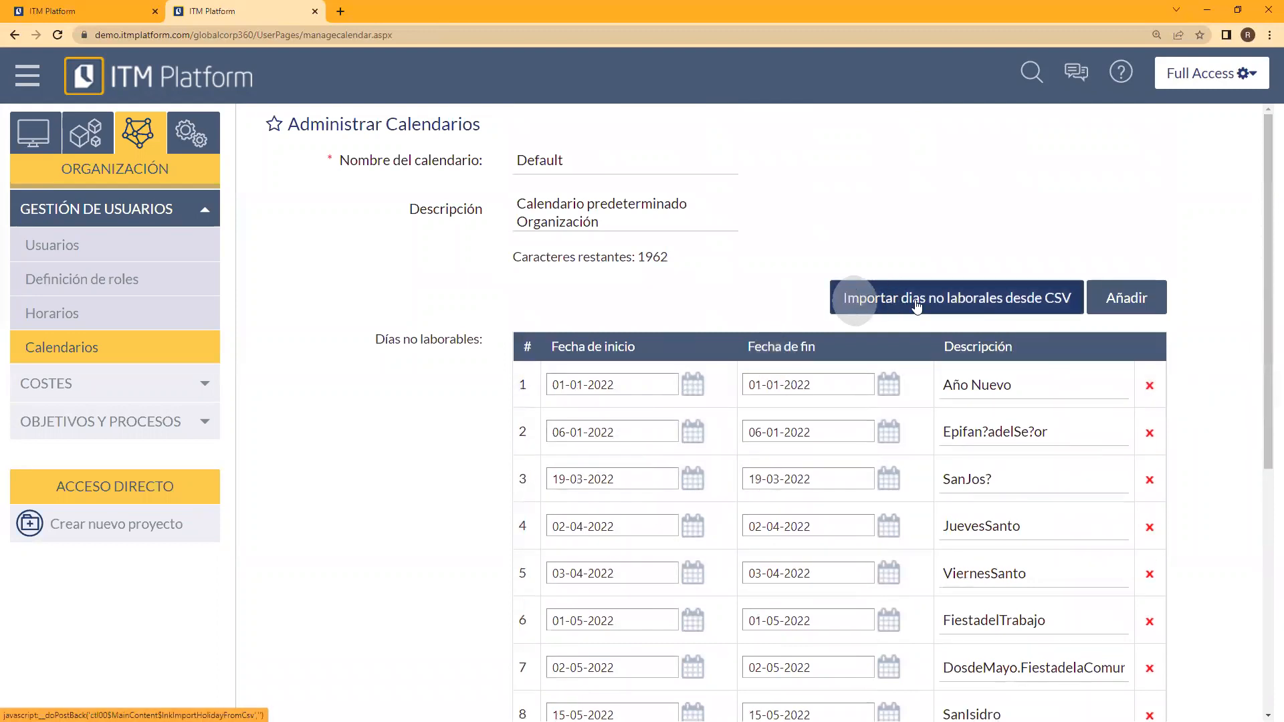
Step: Download and open the sample CSV for importing non-working days, and review the remaining non-working days of the Default calendar
left_click(972, 306)
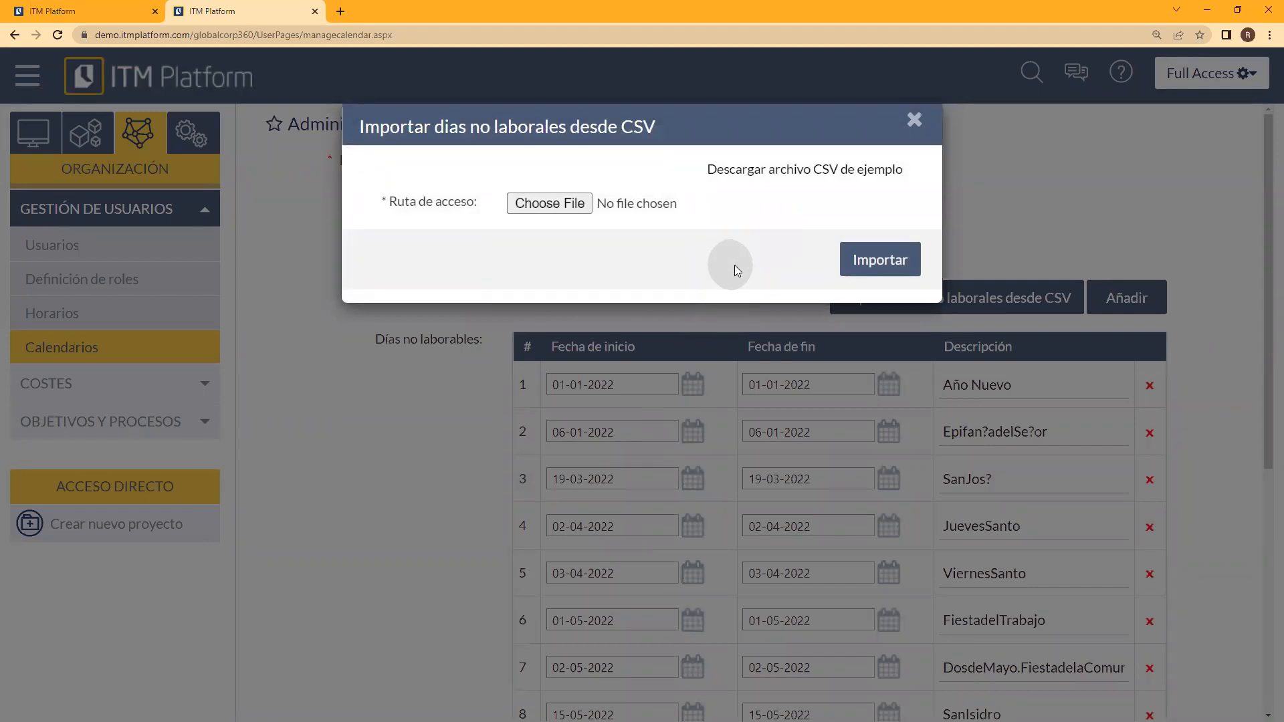
left_click(789, 171)
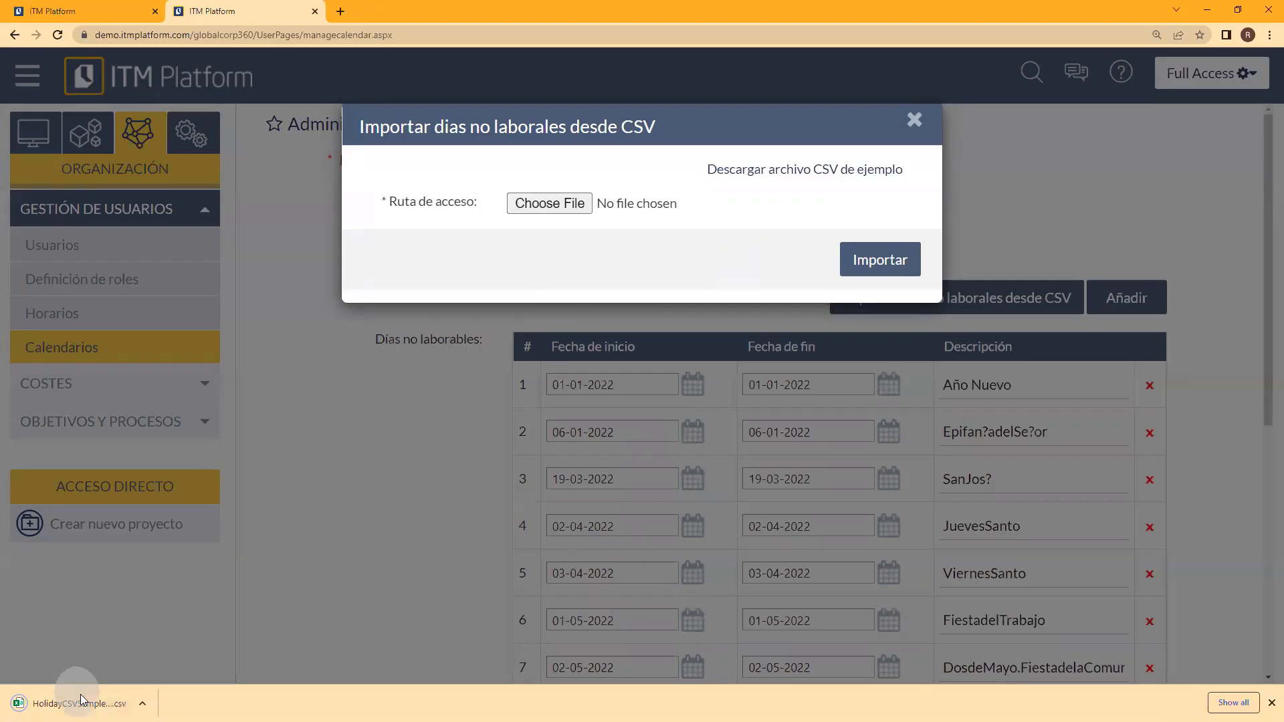
left_click(79, 701)
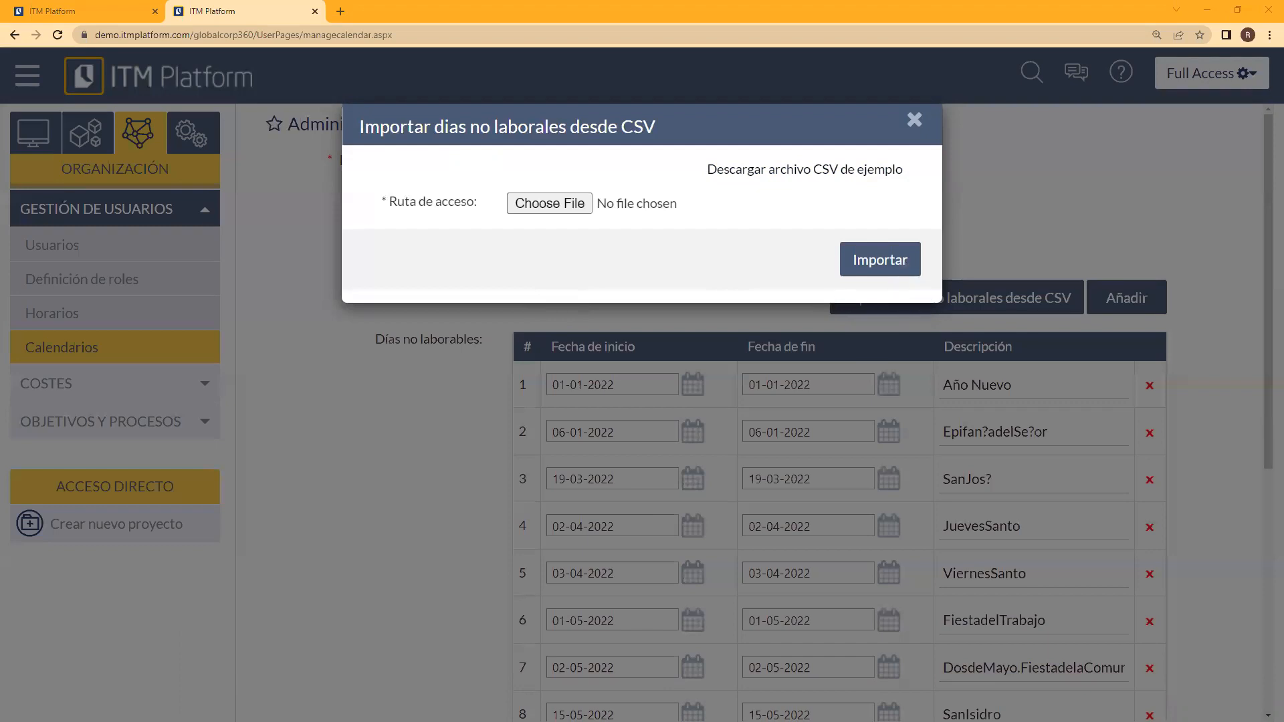
left_click_drag(726, 313, 688, 367)
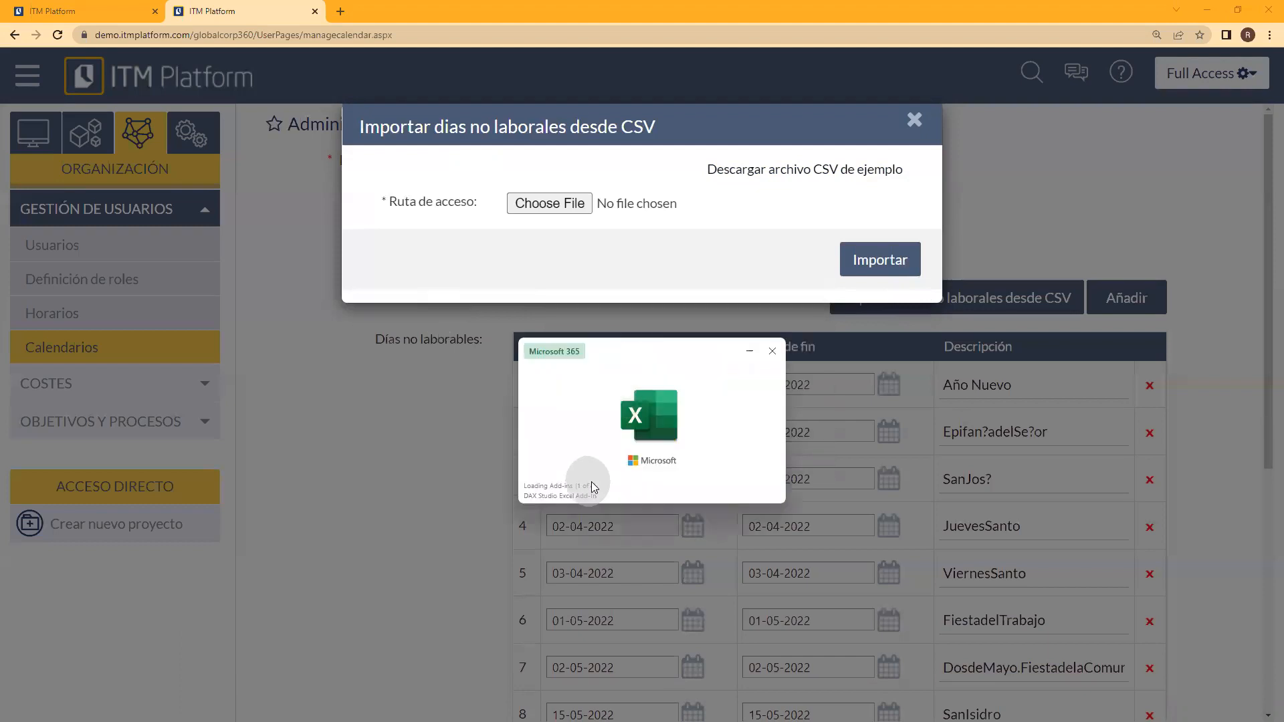
left_click_drag(657, 381, 0, 465)
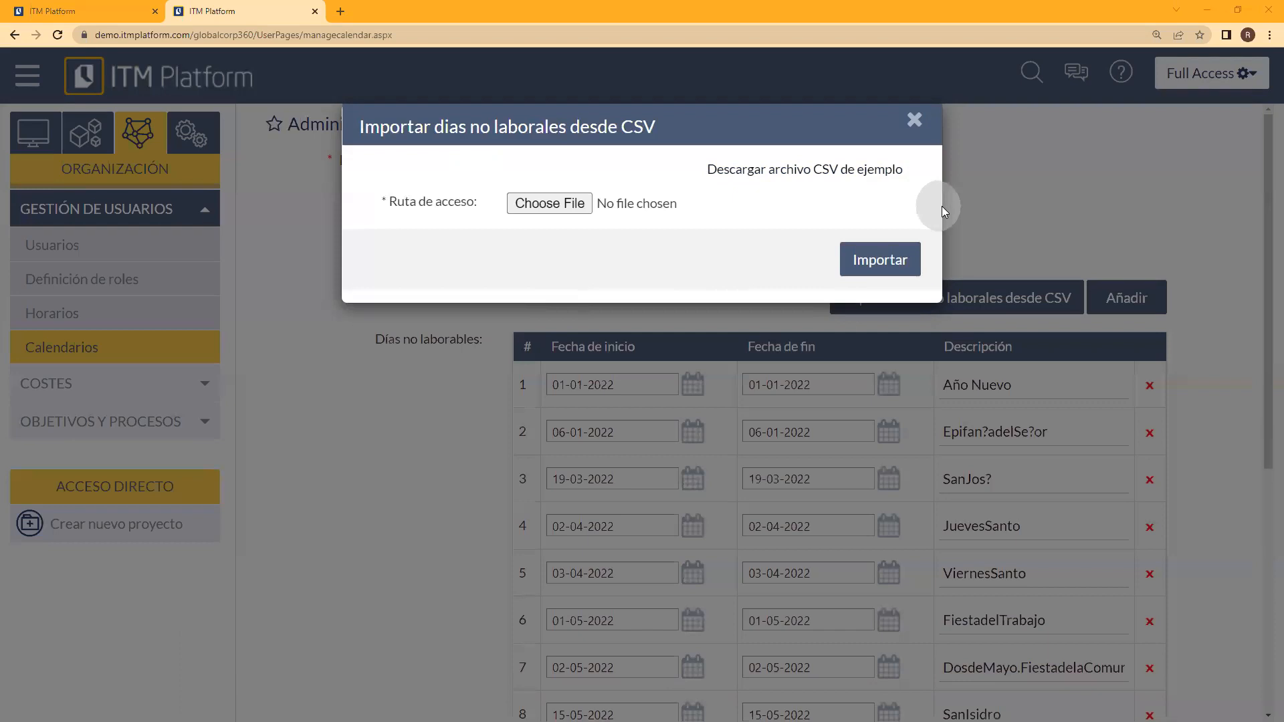
left_click(920, 128)
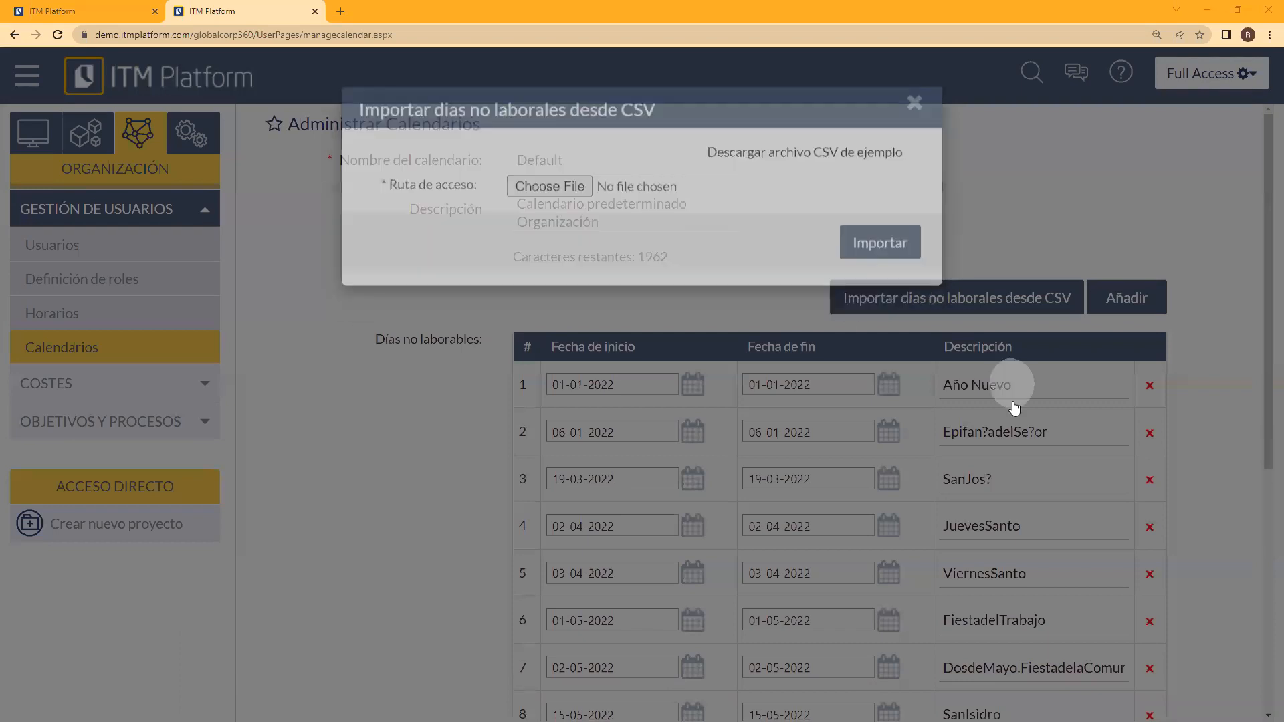
scroll(1251, 515, "down", 6)
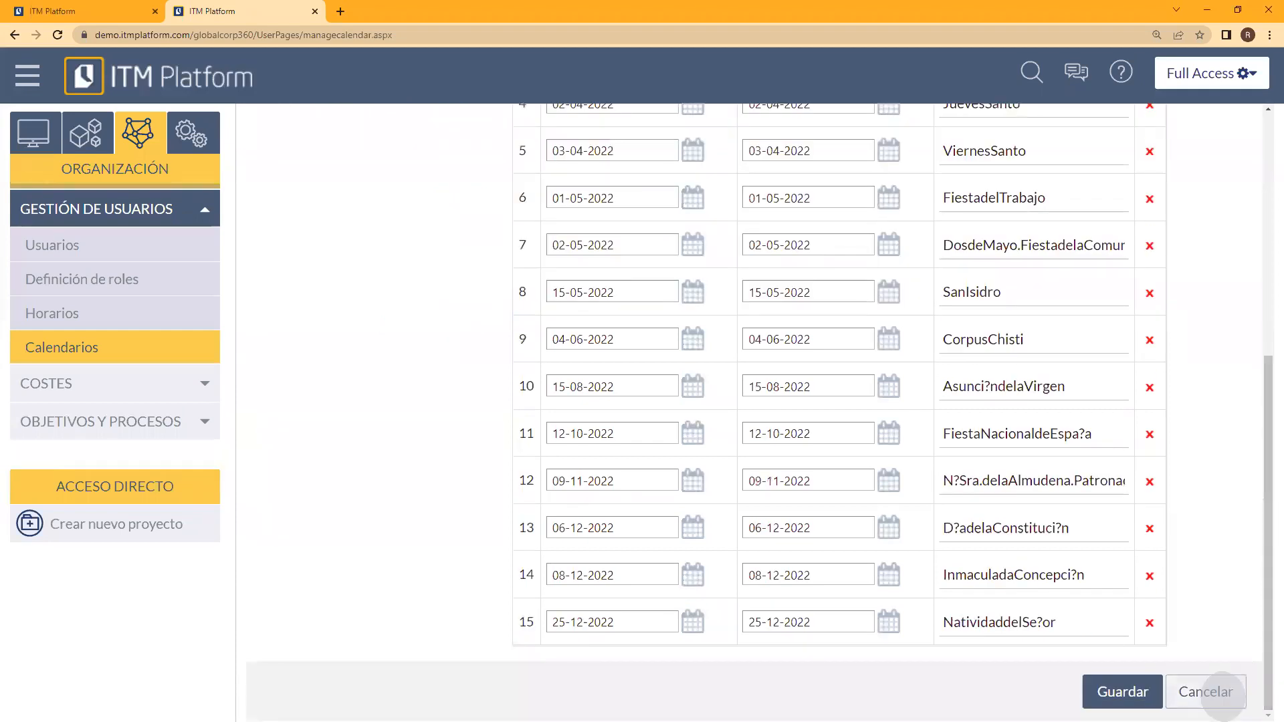
Step: Open Horarios under Gestión de usuarios and examine the daily hours of the Default work schedule
left_click(68, 326)
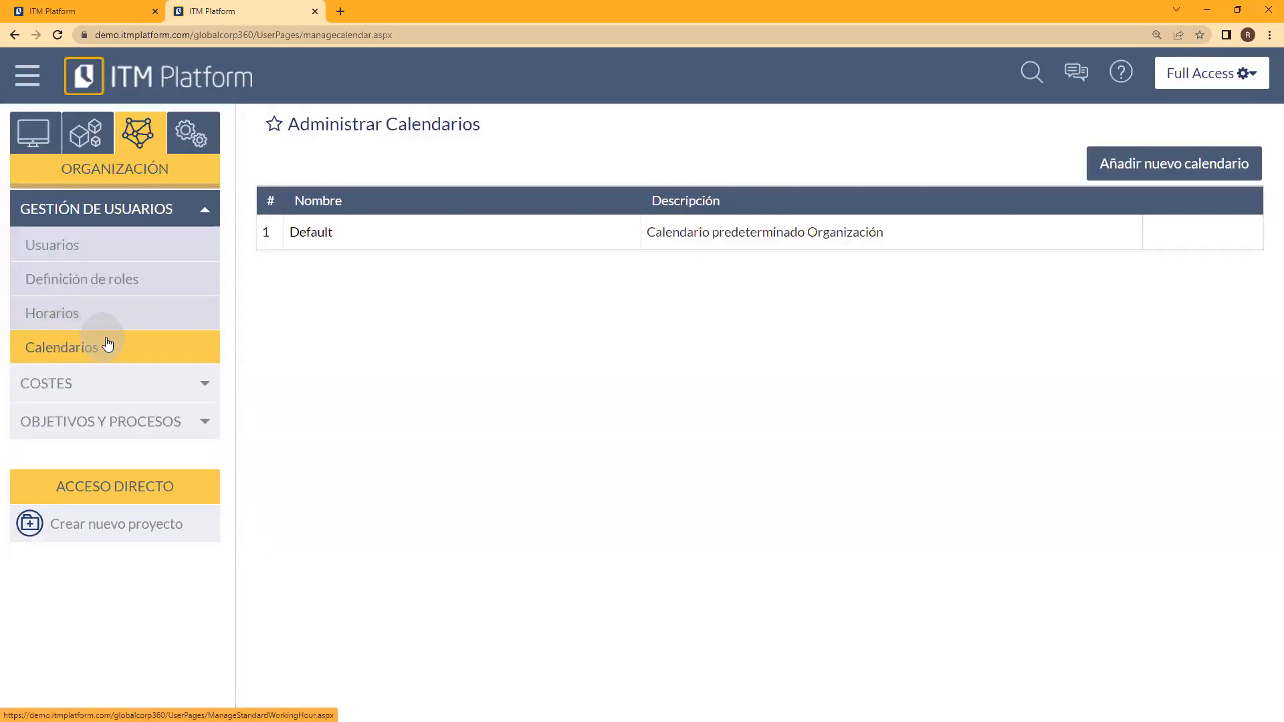
left_click(73, 324)
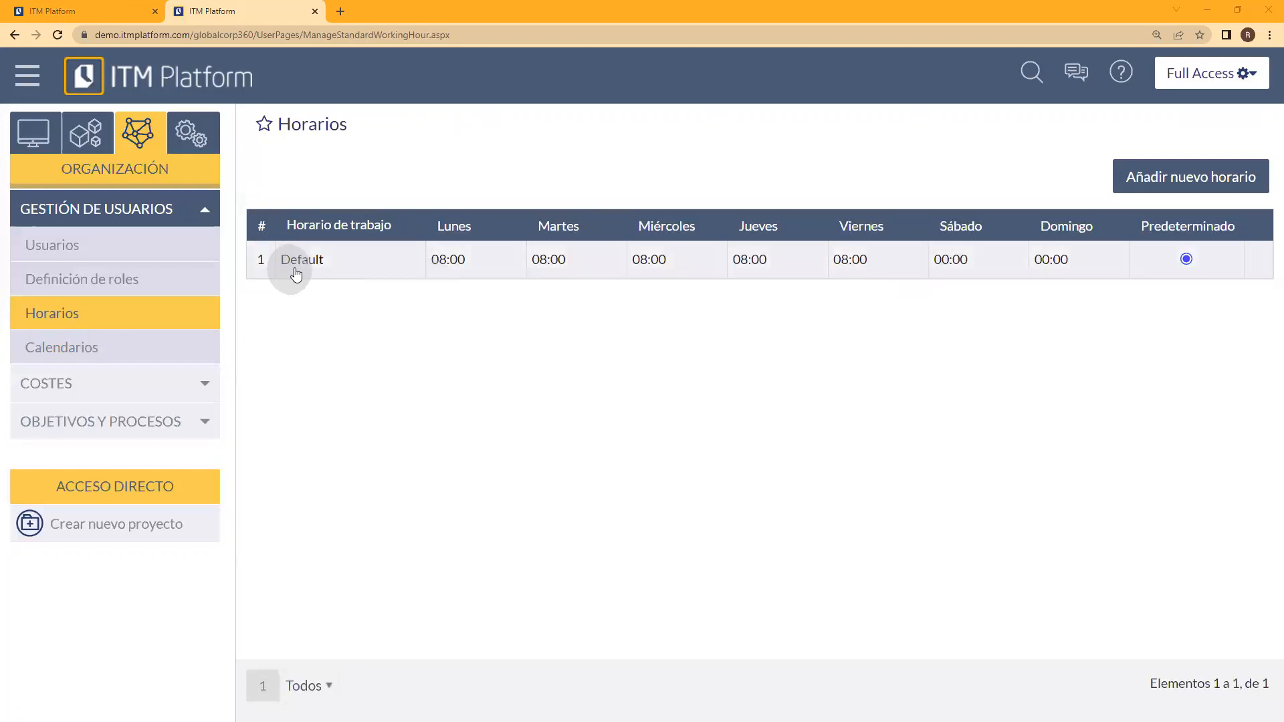
left_click(418, 260)
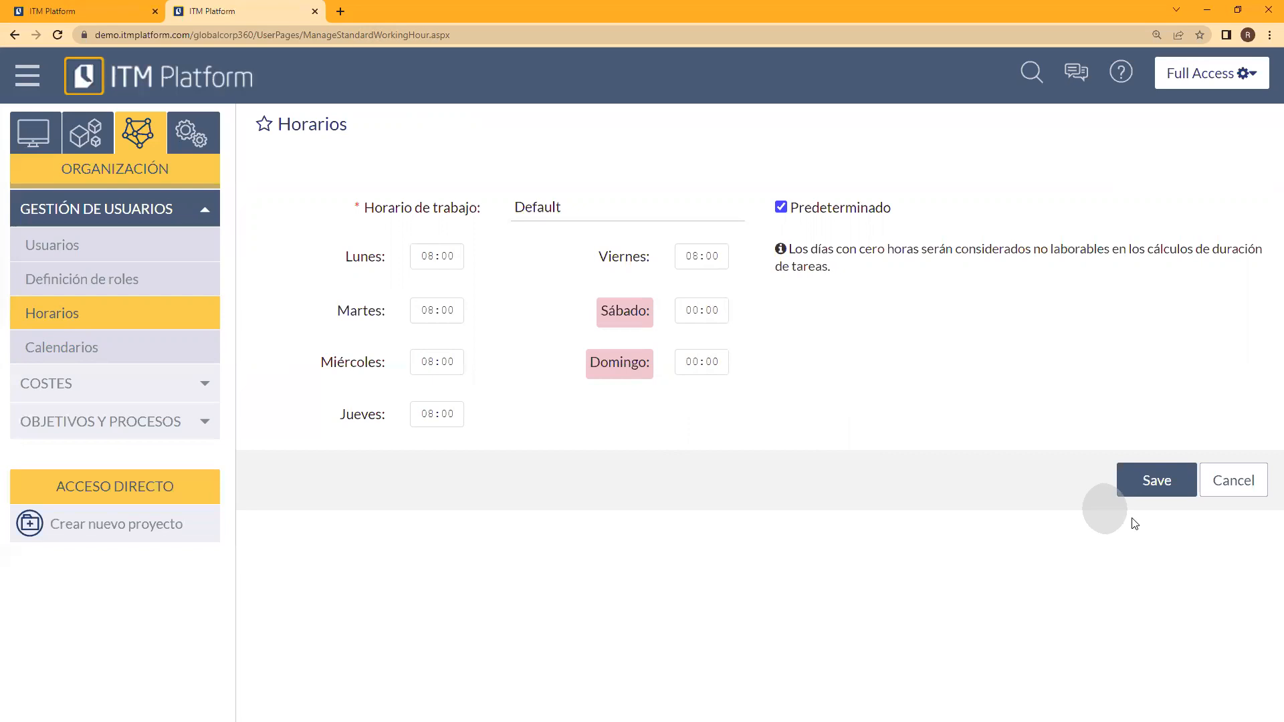
left_click(1240, 489)
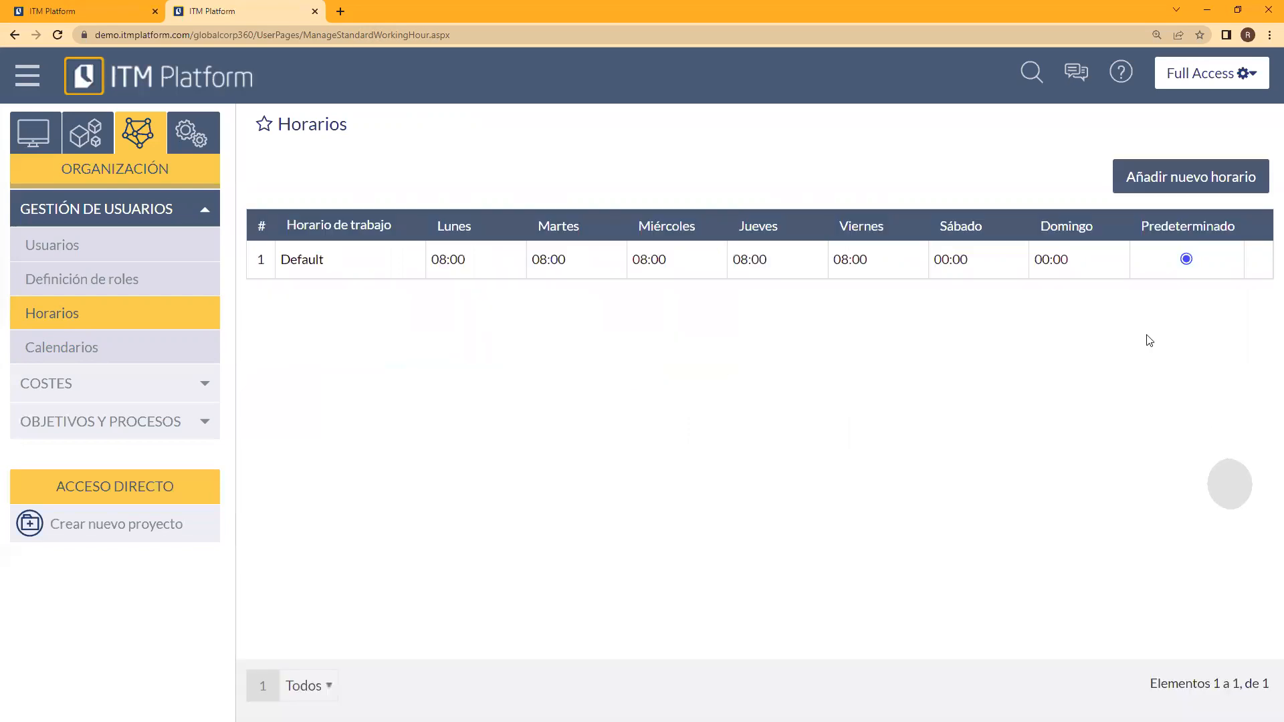
Step: Start a new work schedule in Horarios and name it "Medio turno"
left_click(1147, 180)
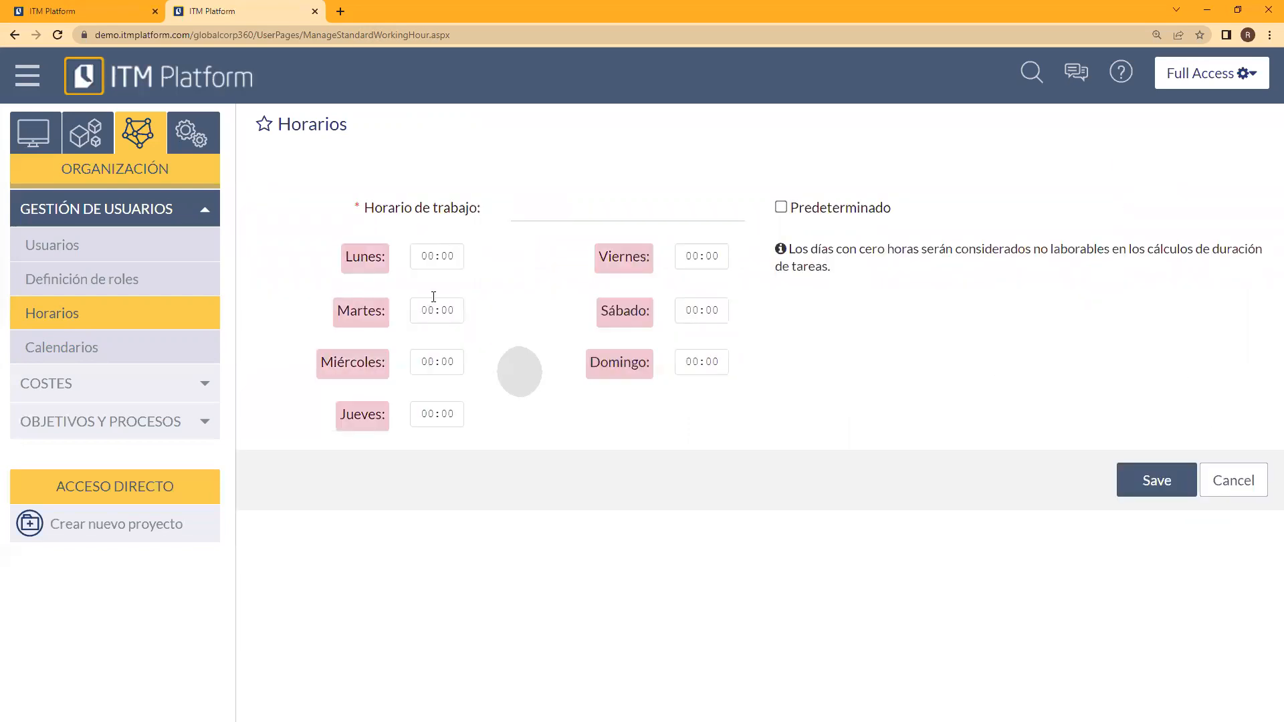
left_click(553, 214)
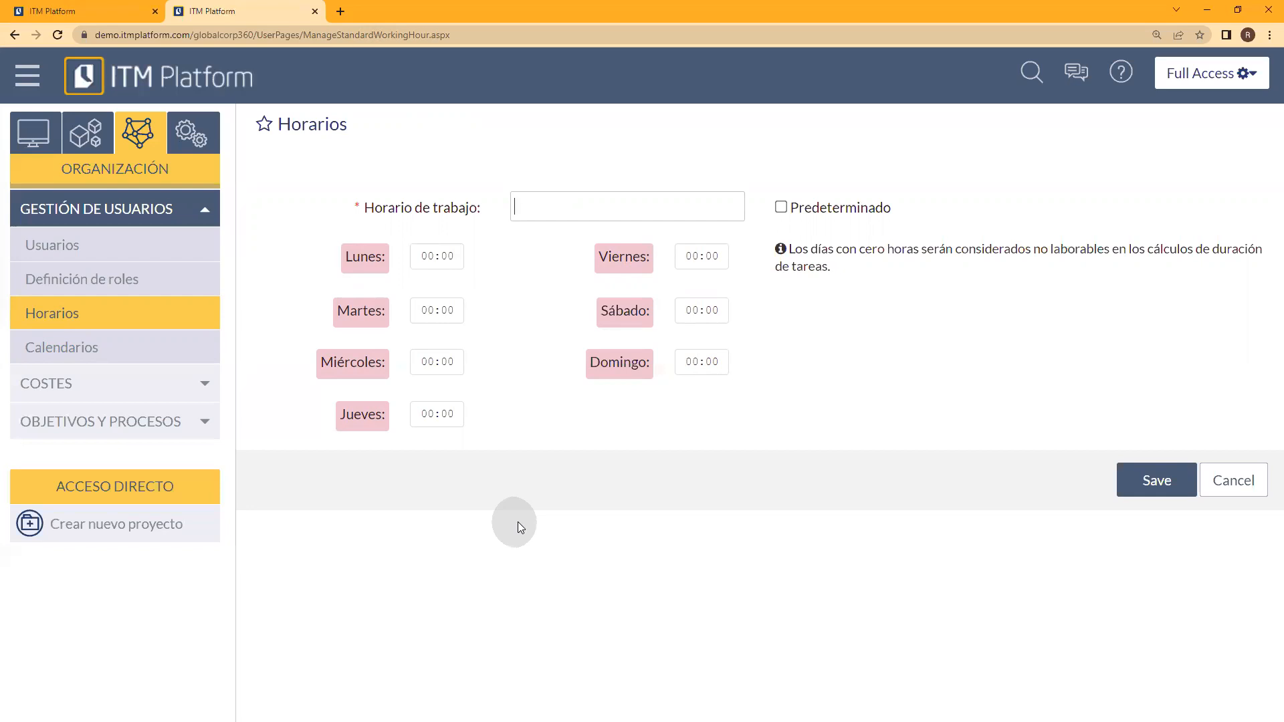
type("Medio turno")
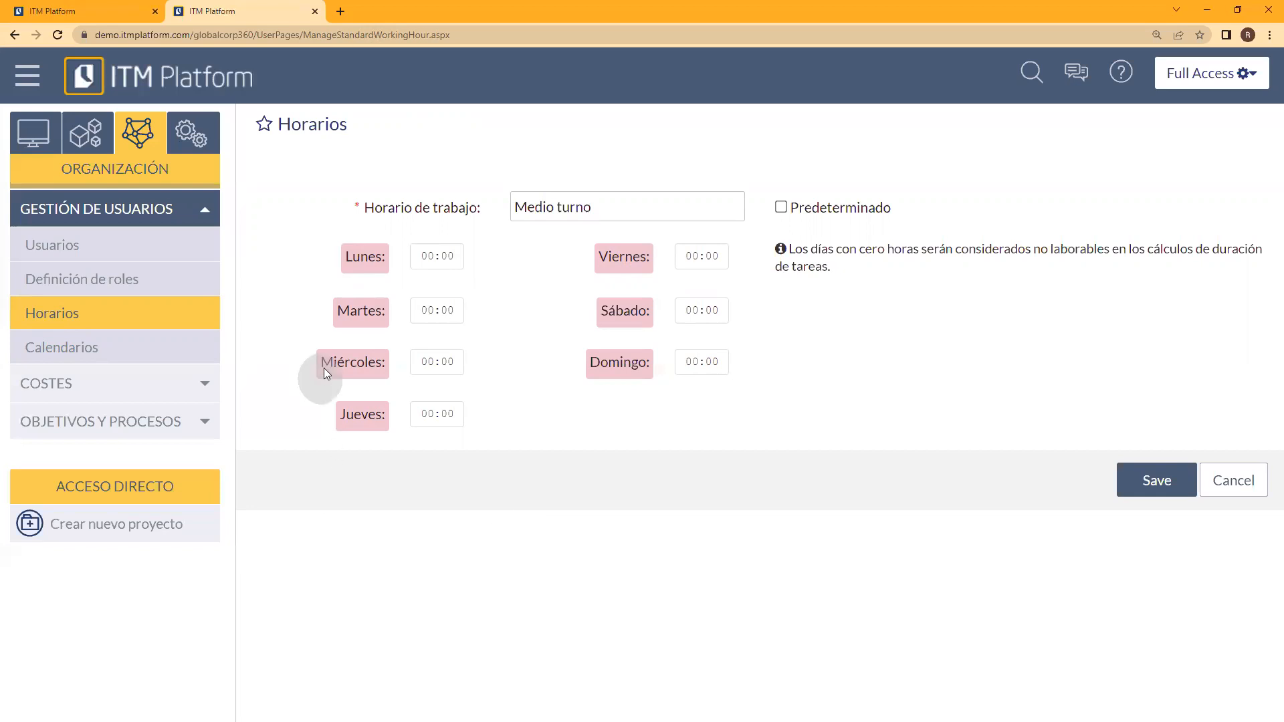
Step: Set 4 working hours for each day from Lunes to Viernes in the Medio turno schedule and save it
left_click(436, 260)
type("4")
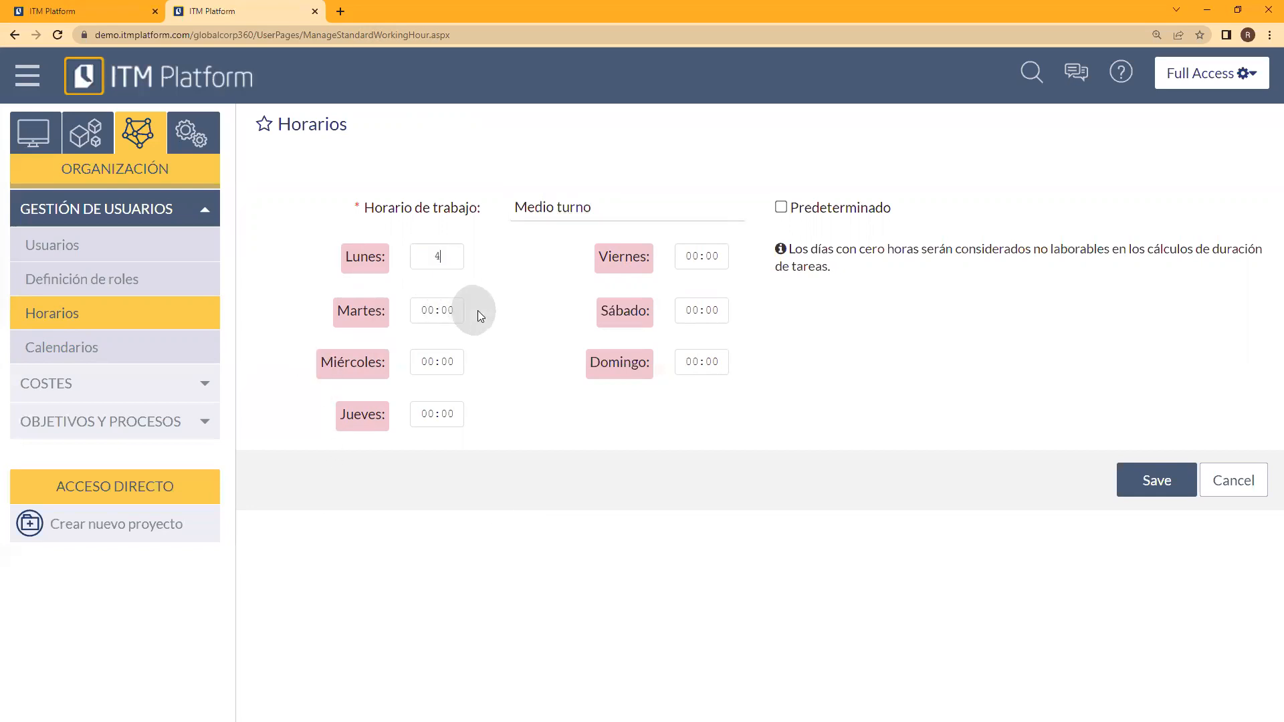
left_click(443, 310)
type("4")
left_click(439, 362)
type("4")
left_click(439, 413)
type("4")
left_click(689, 255)
type("4")
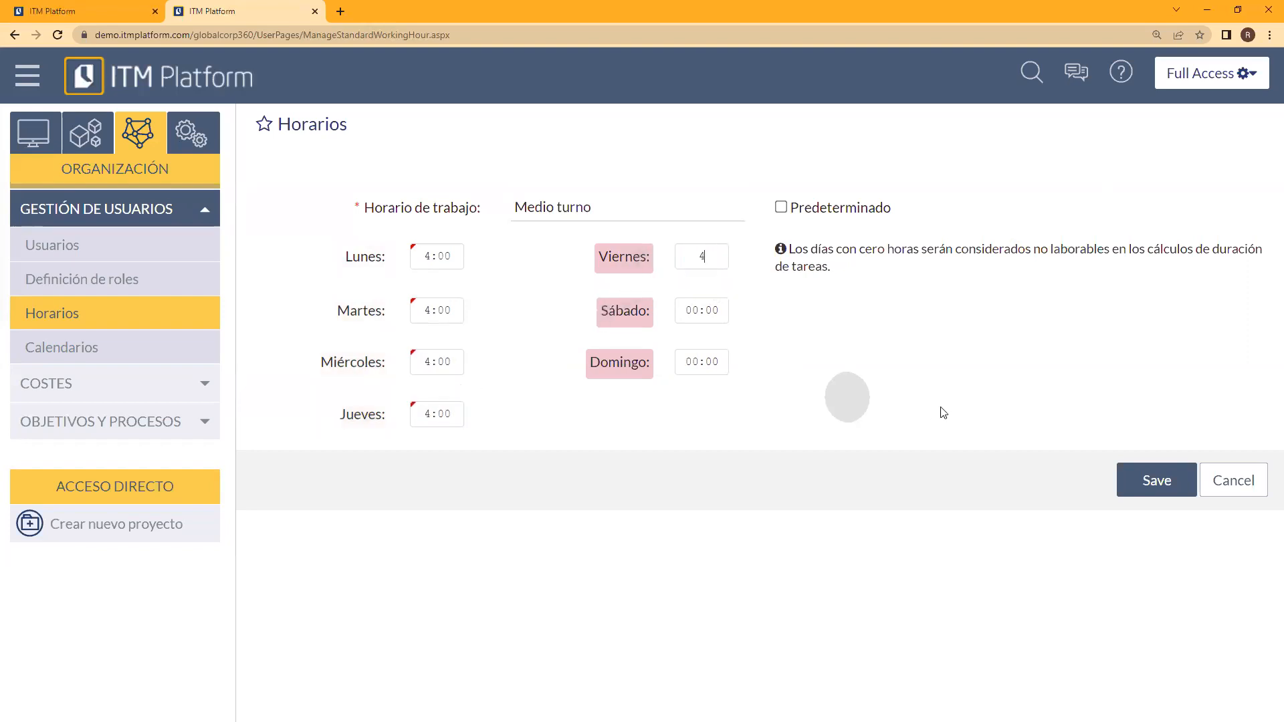
left_click(1145, 480)
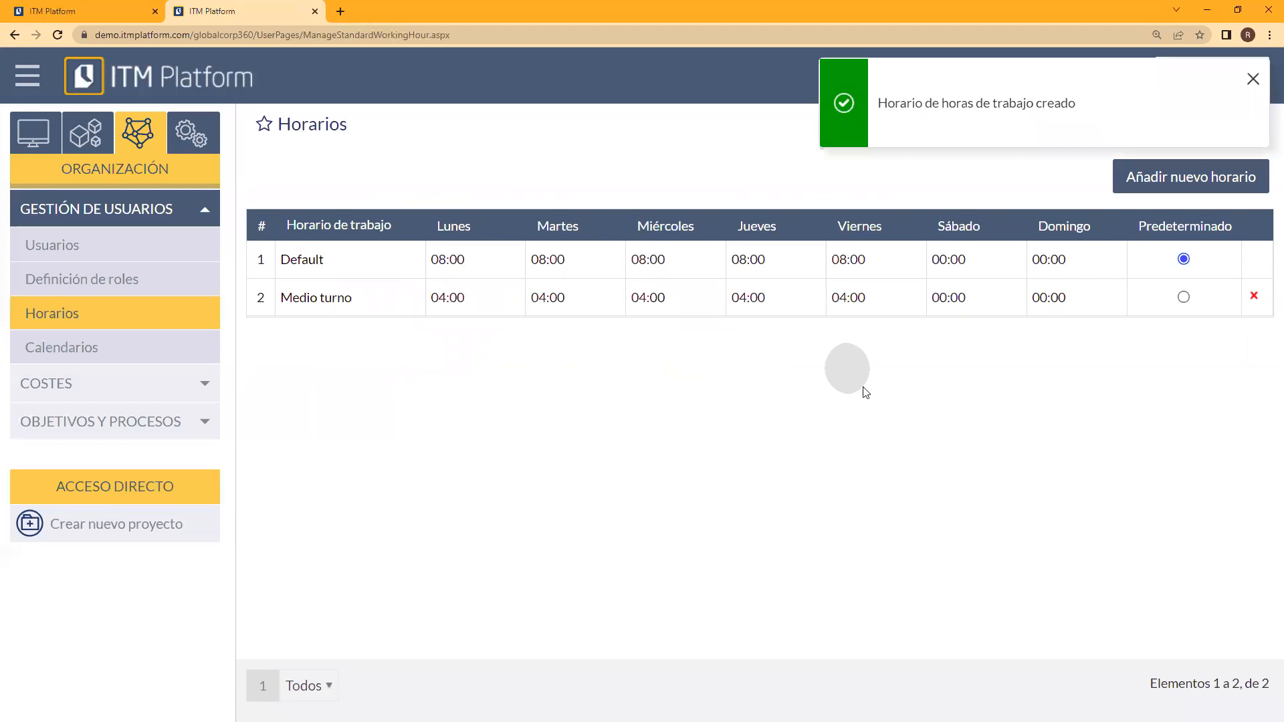
Step: Create a "Fin de semana" work schedule with 8 hours on Sábado and 8 hours on Domingo, and save it
left_click(1164, 190)
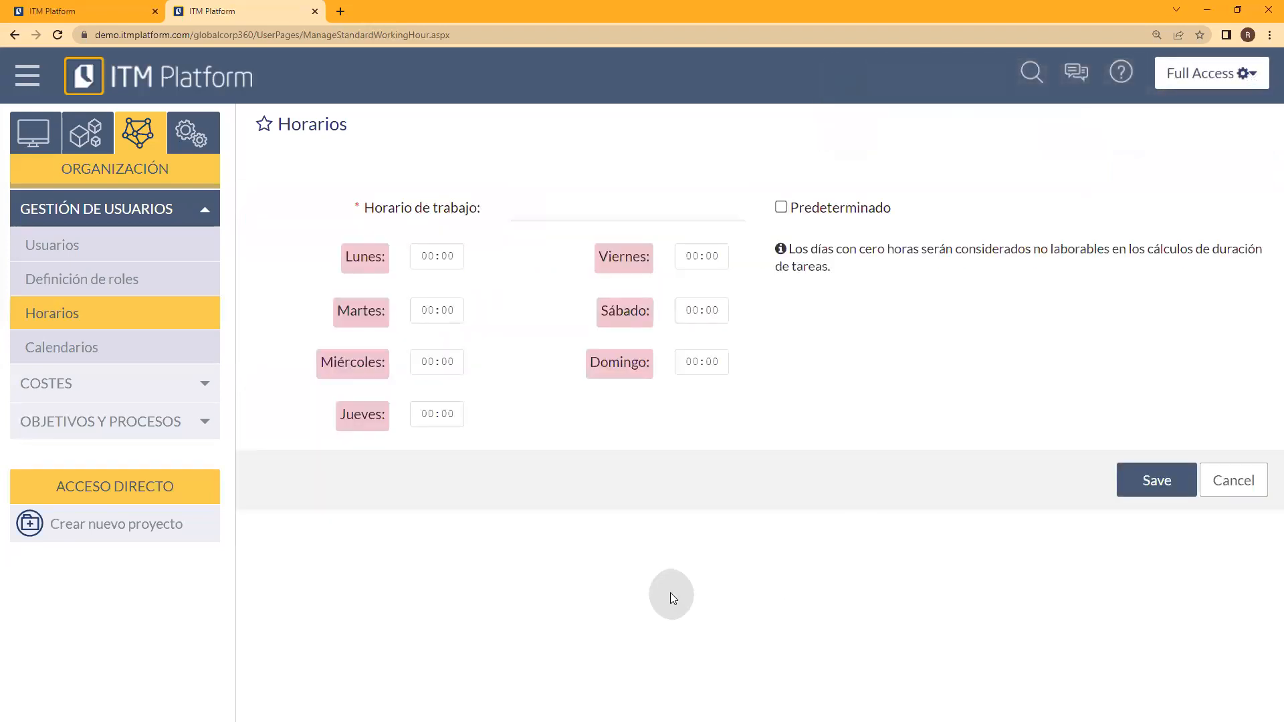
left_click(696, 310)
left_click(618, 216)
type("Fin de semana")
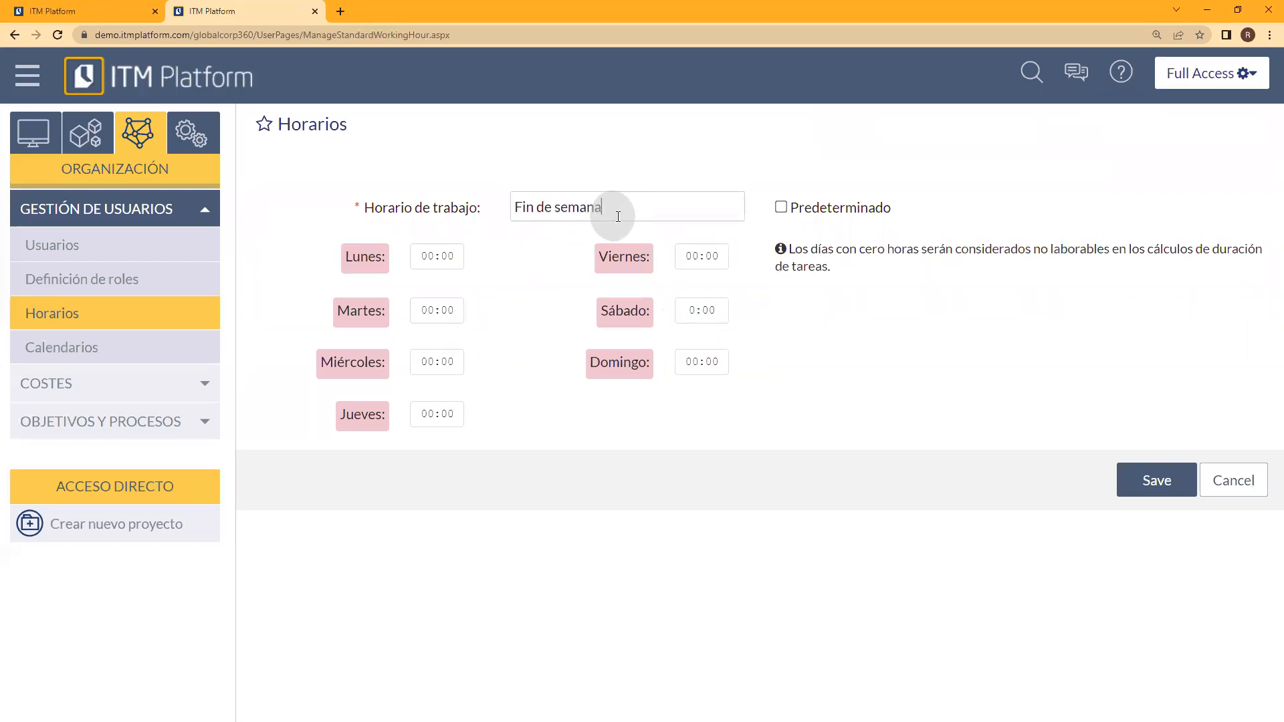
left_click(693, 307)
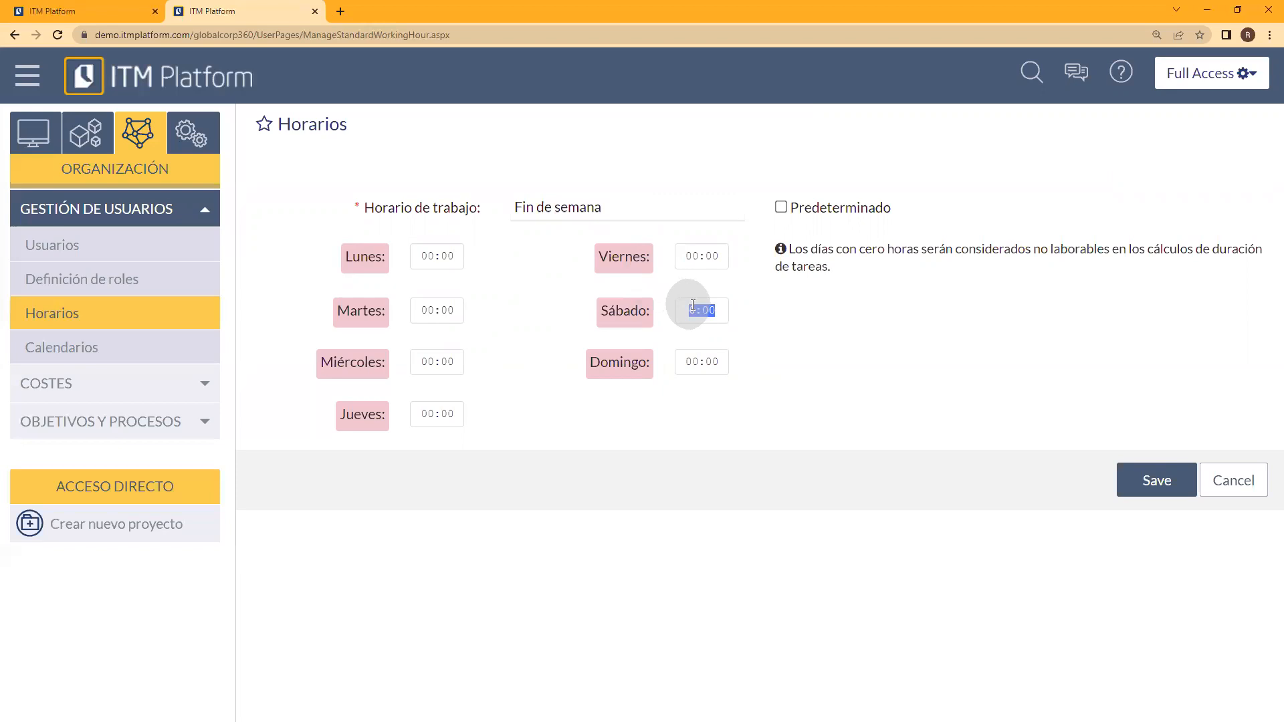
type("8")
left_click(696, 362)
type("8")
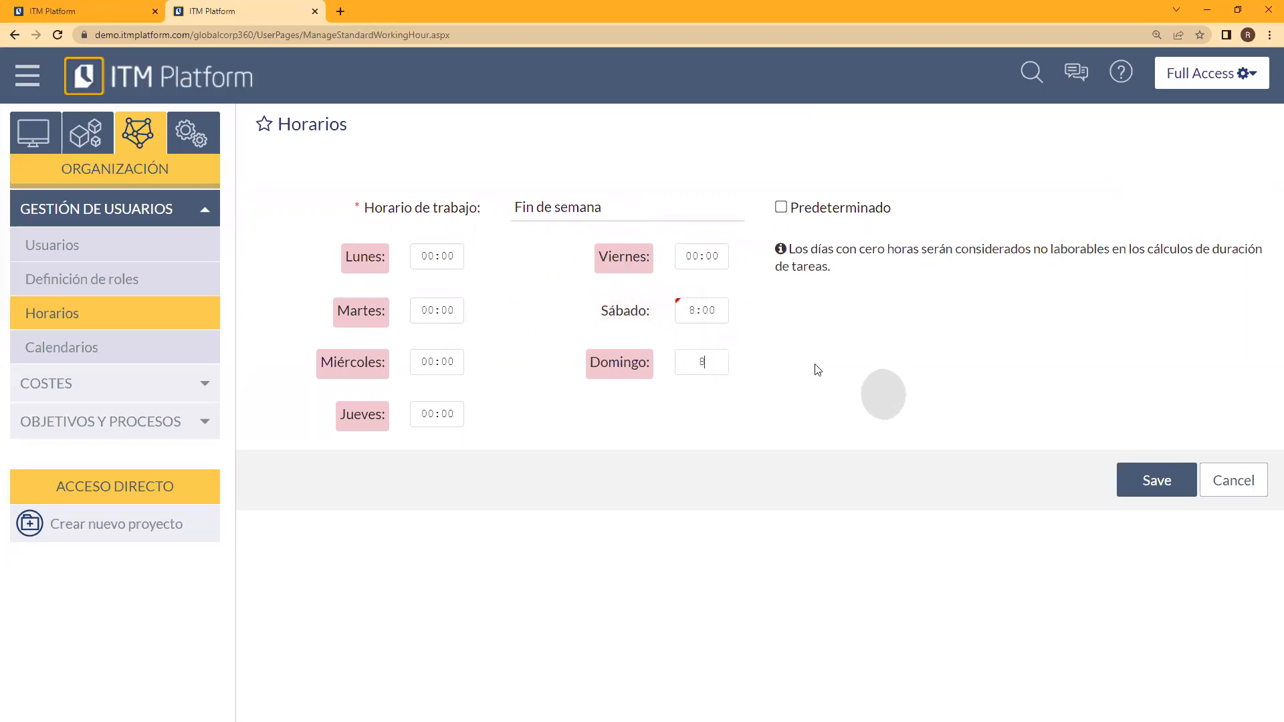
left_click(1128, 466)
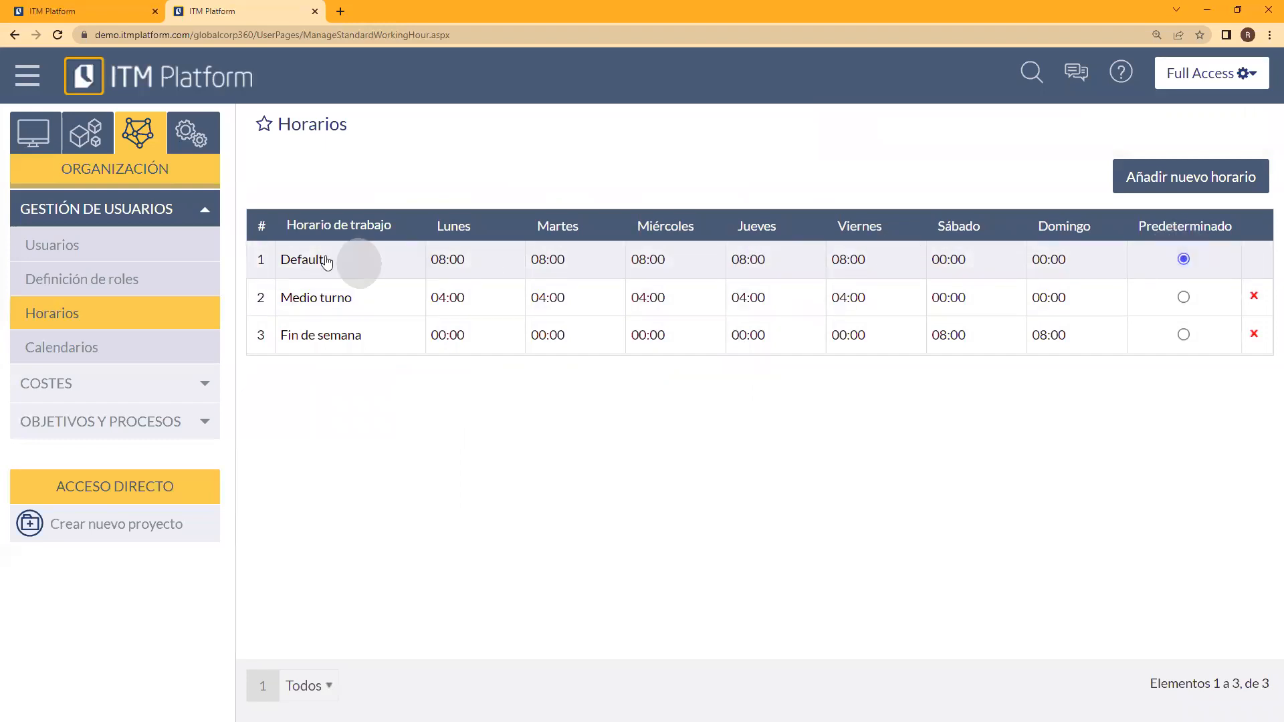
Step: Review the details of the Default and Medio turno schedules in turn, leaving each without saving
left_click(294, 259)
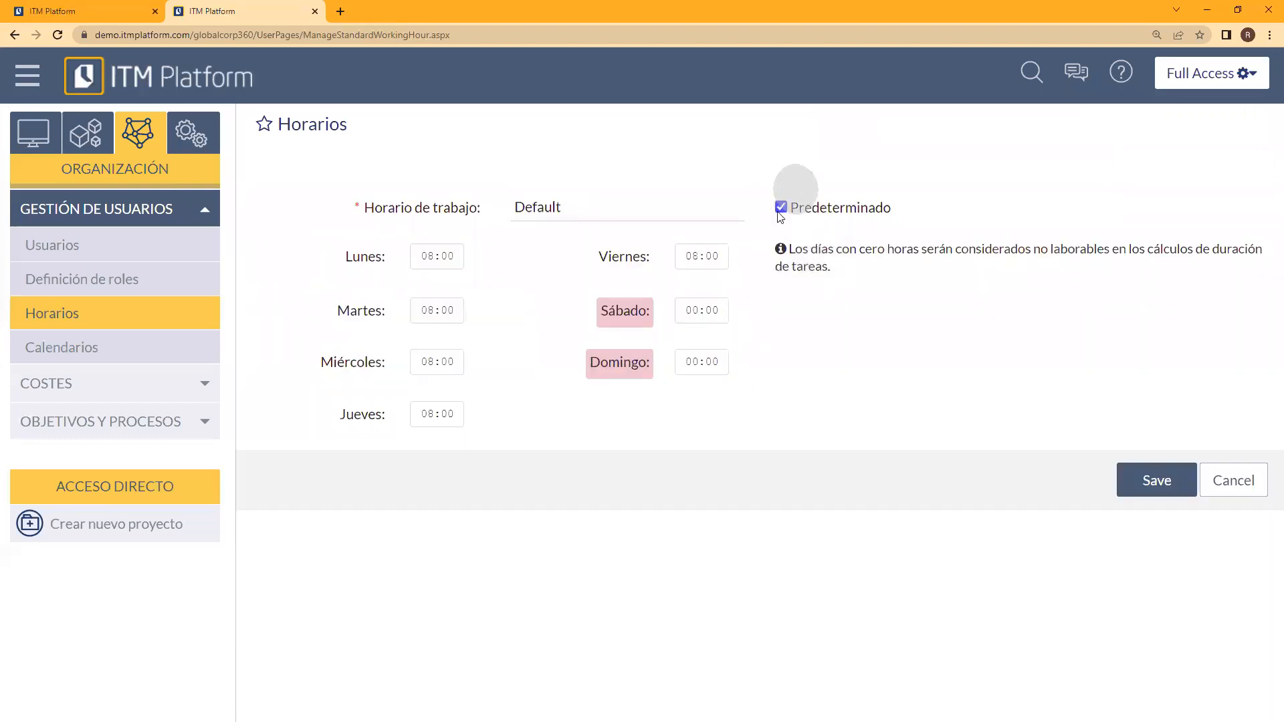
left_click(1217, 481)
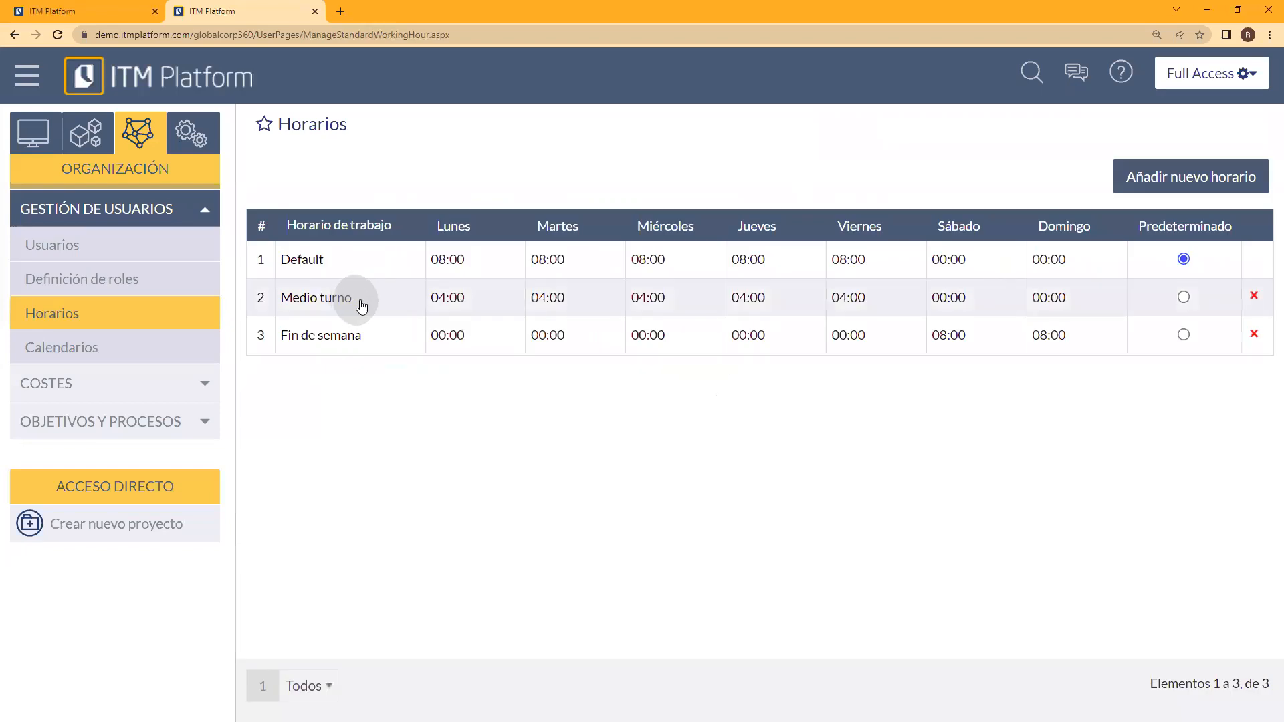
left_click(323, 298)
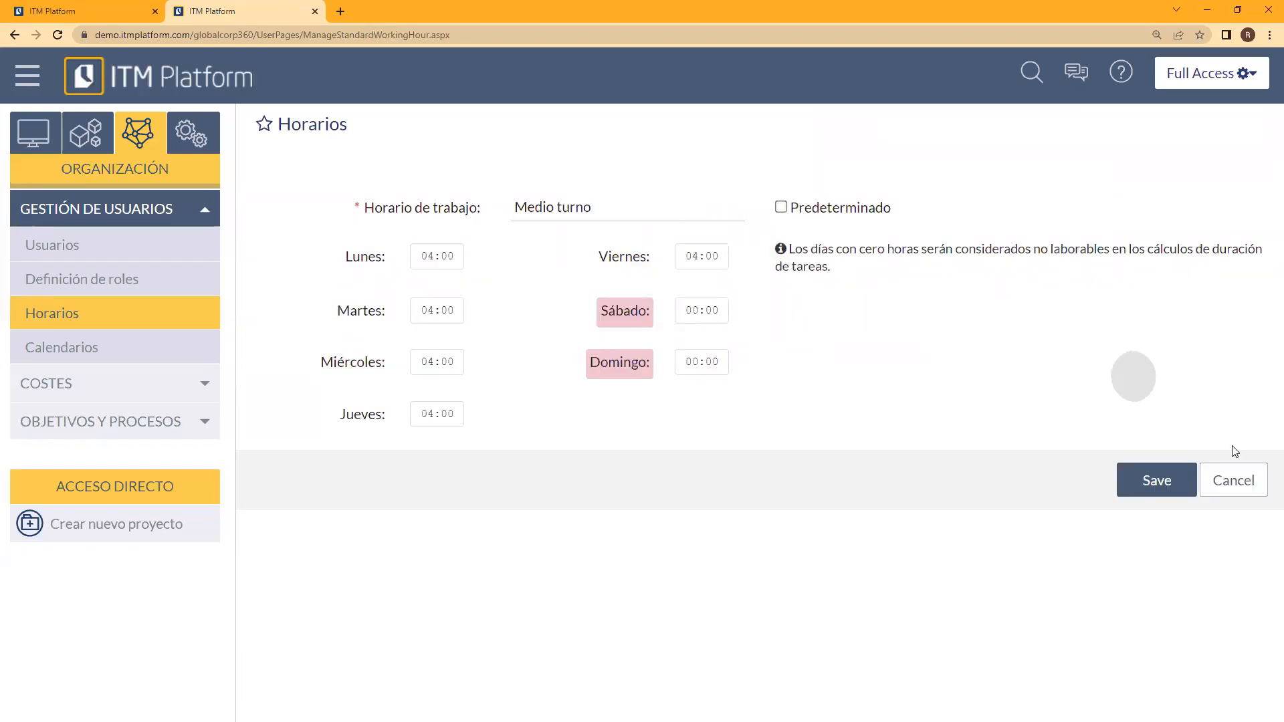
left_click(1234, 480)
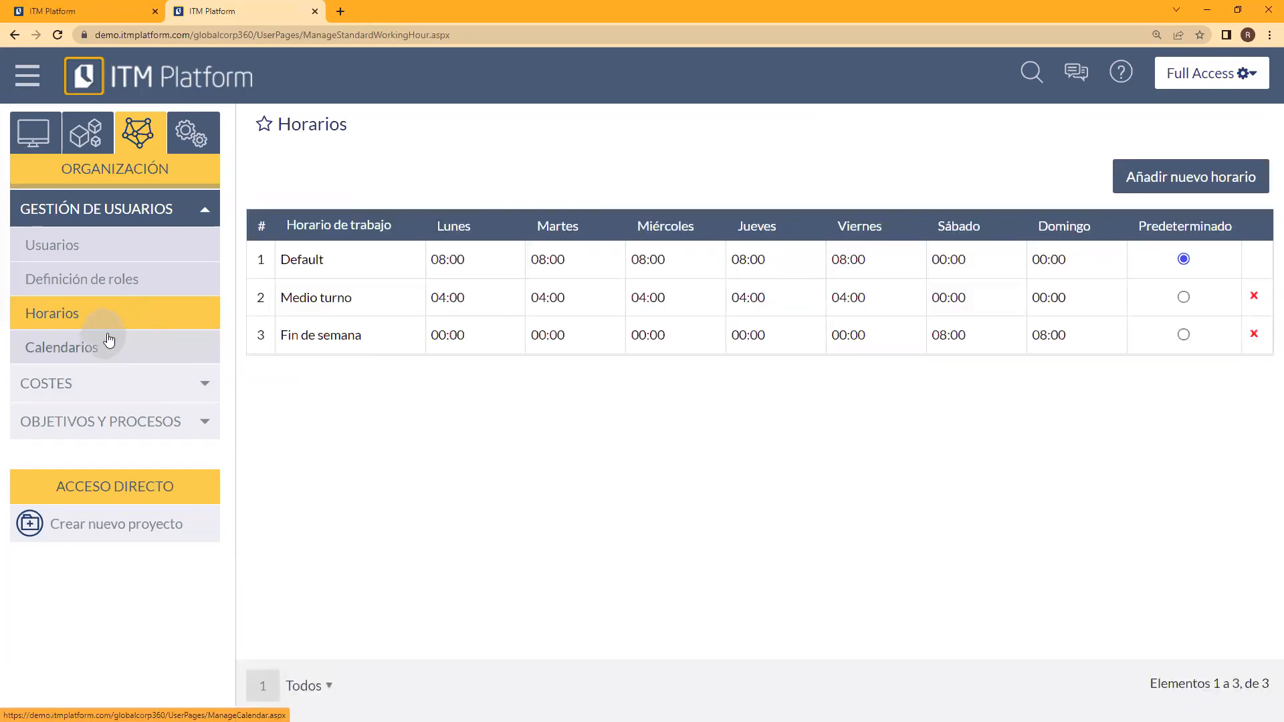
Step: Open the Producción department engineer's record under Usuarios and examine the personal data, assigned schedule, work groups and user roles
left_click(101, 248)
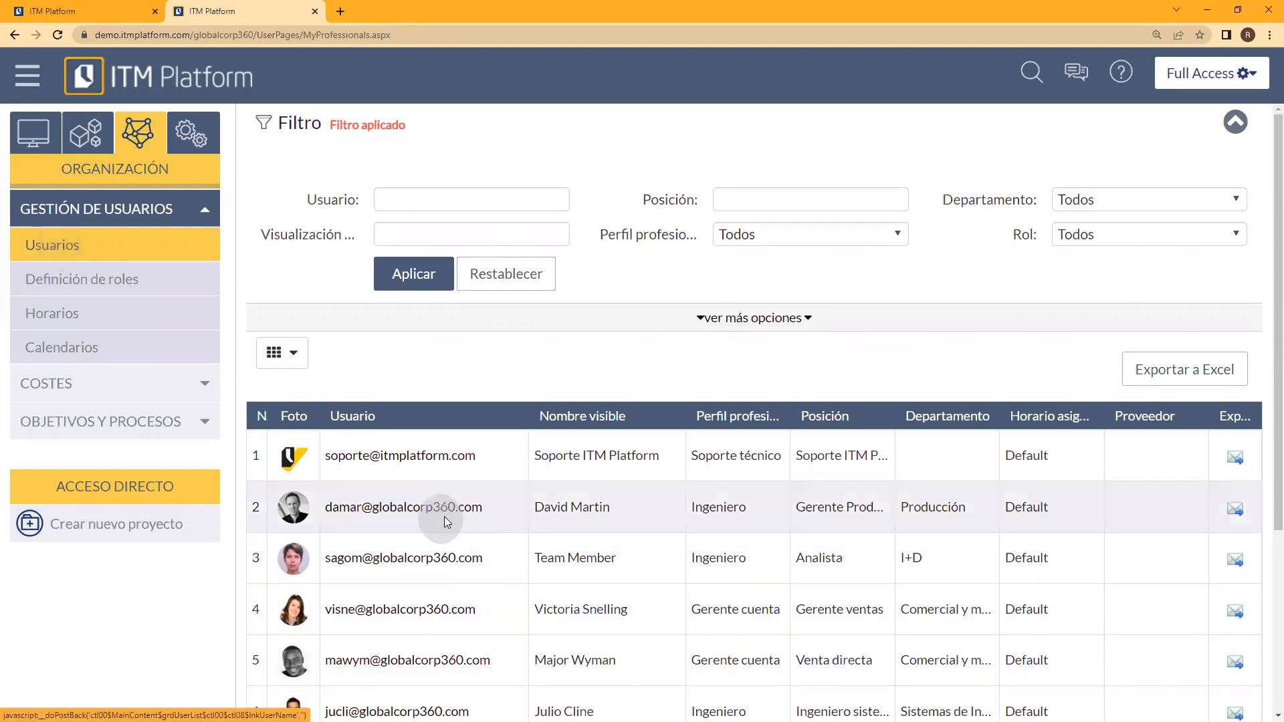
left_click(447, 516)
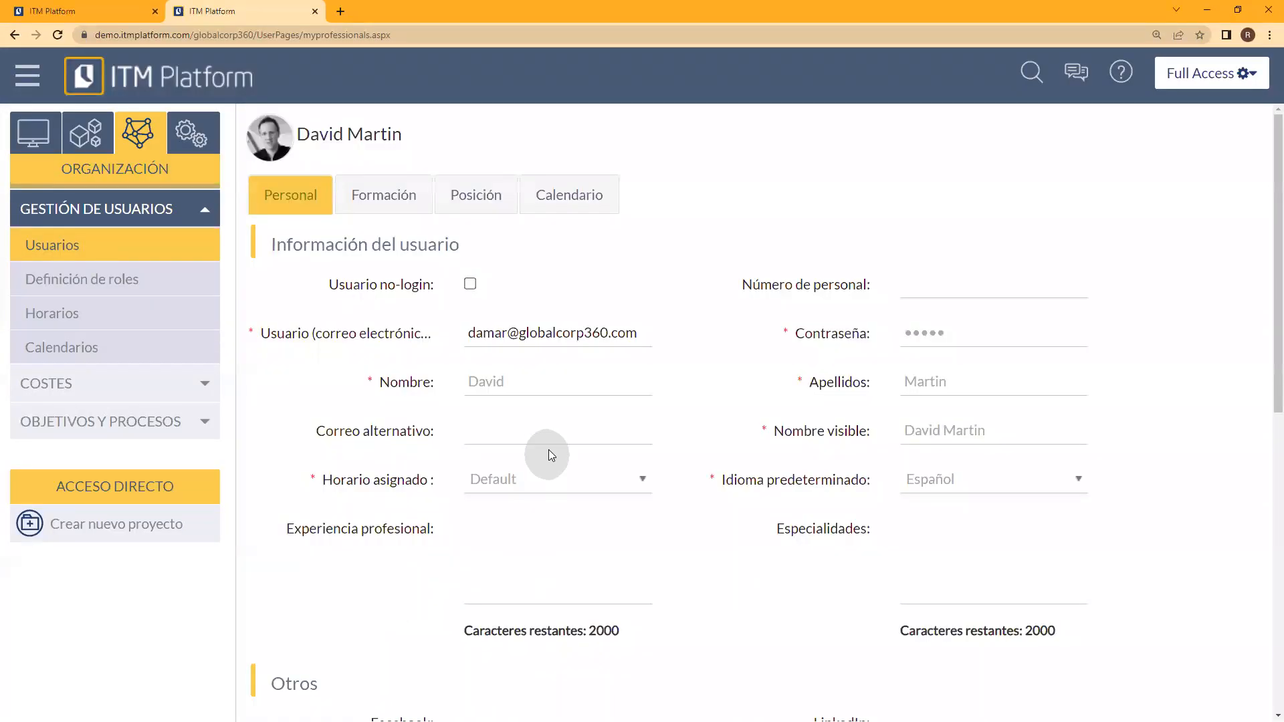
scroll(687, 517, "down", 4)
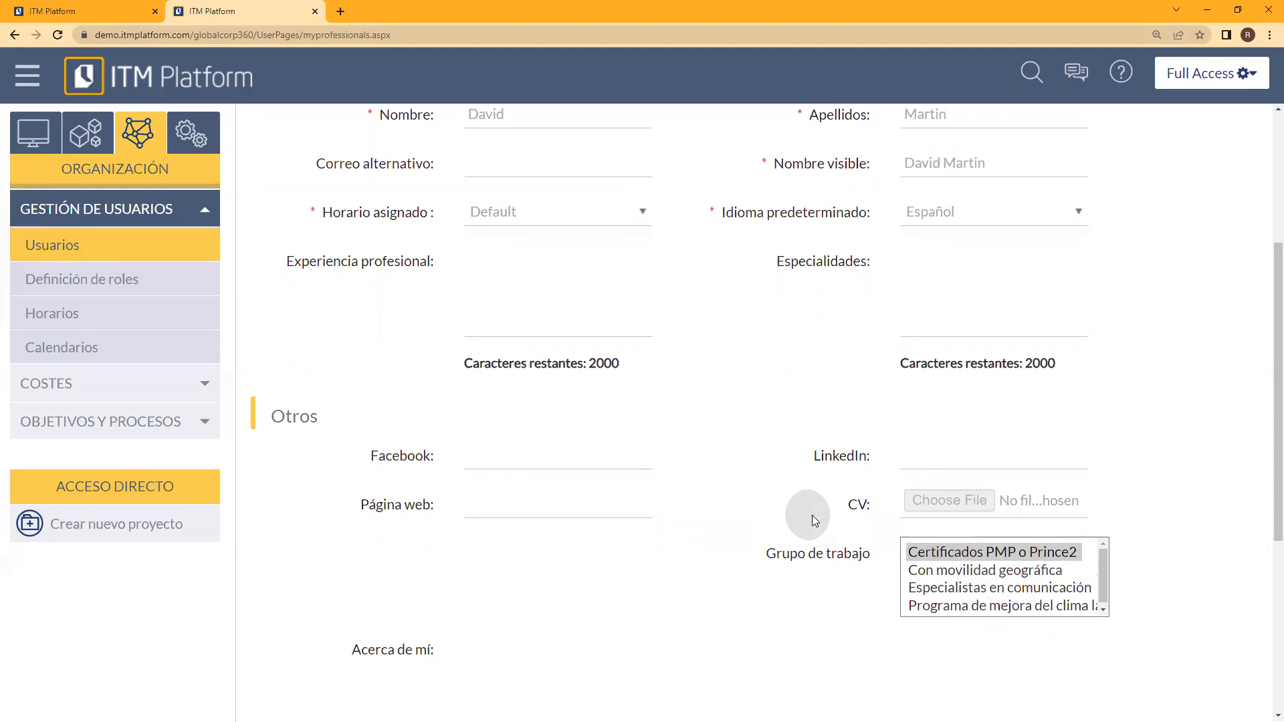
scroll(812, 516, "up", 3)
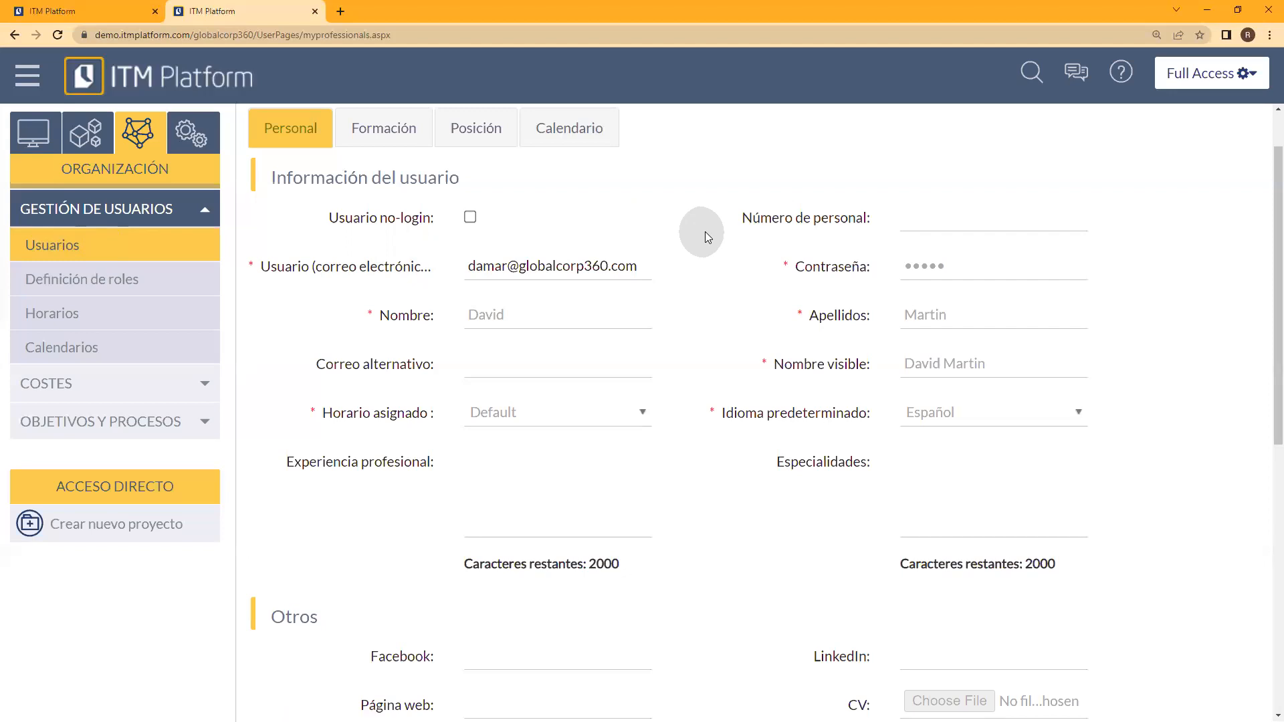
scroll(711, 613, "down", 5)
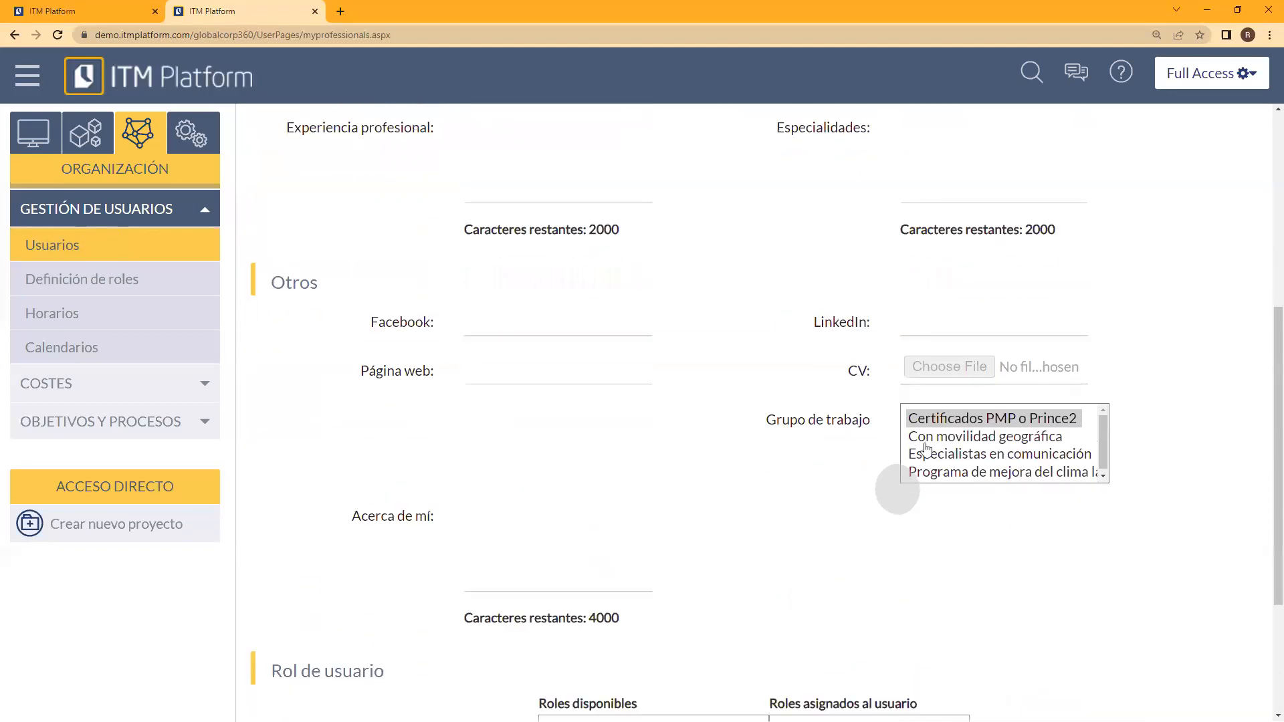
scroll(782, 532, "down", 3)
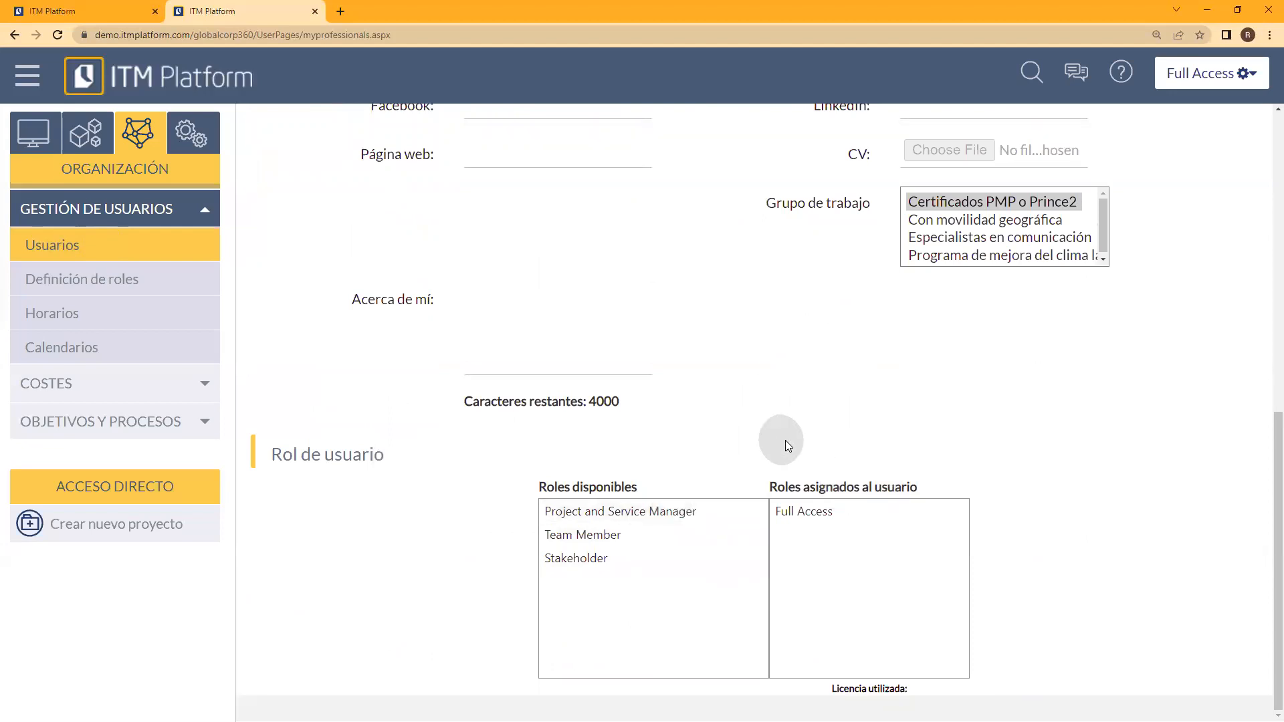
scroll(785, 440, "up", 10)
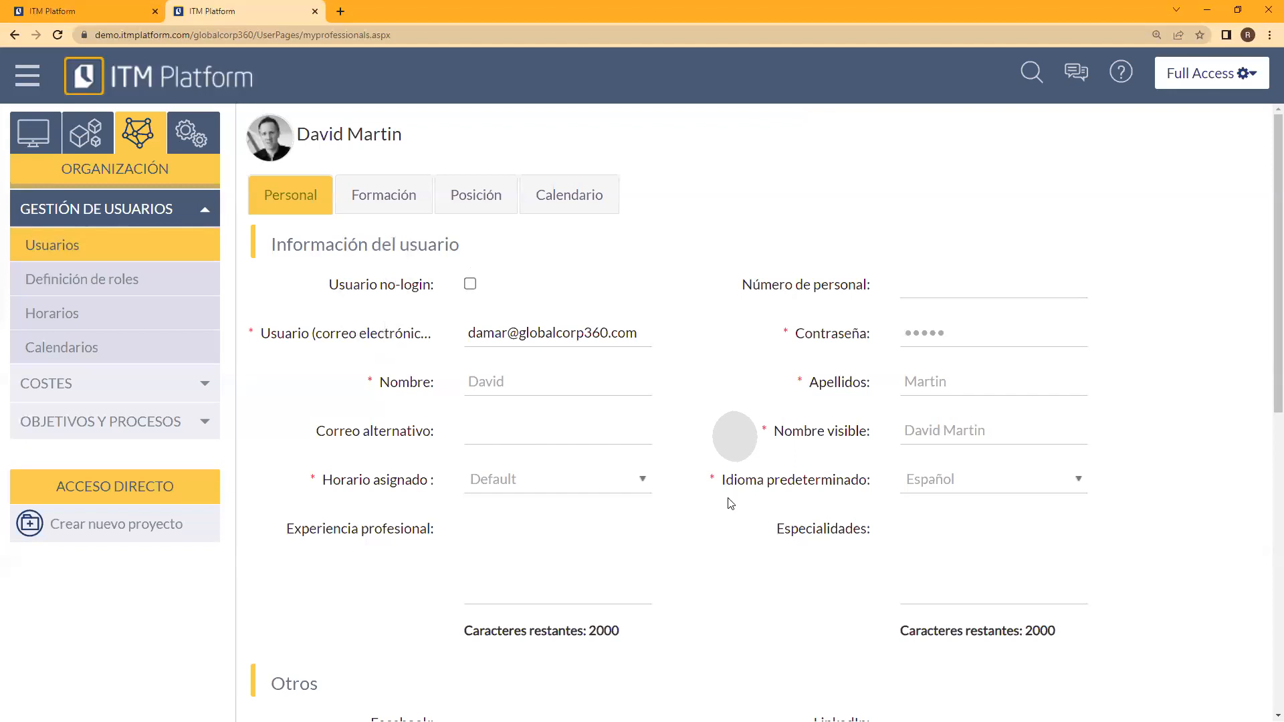
scroll(729, 501, "down", 9)
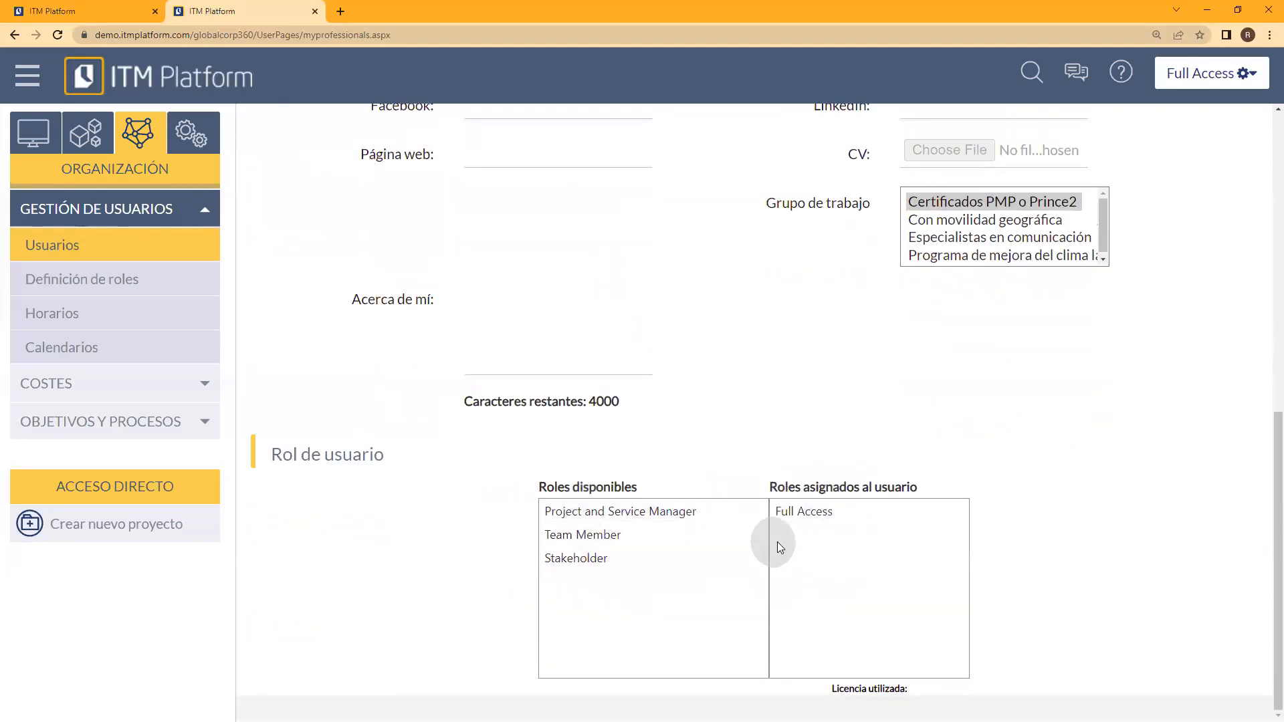
scroll(762, 446, "up", 9)
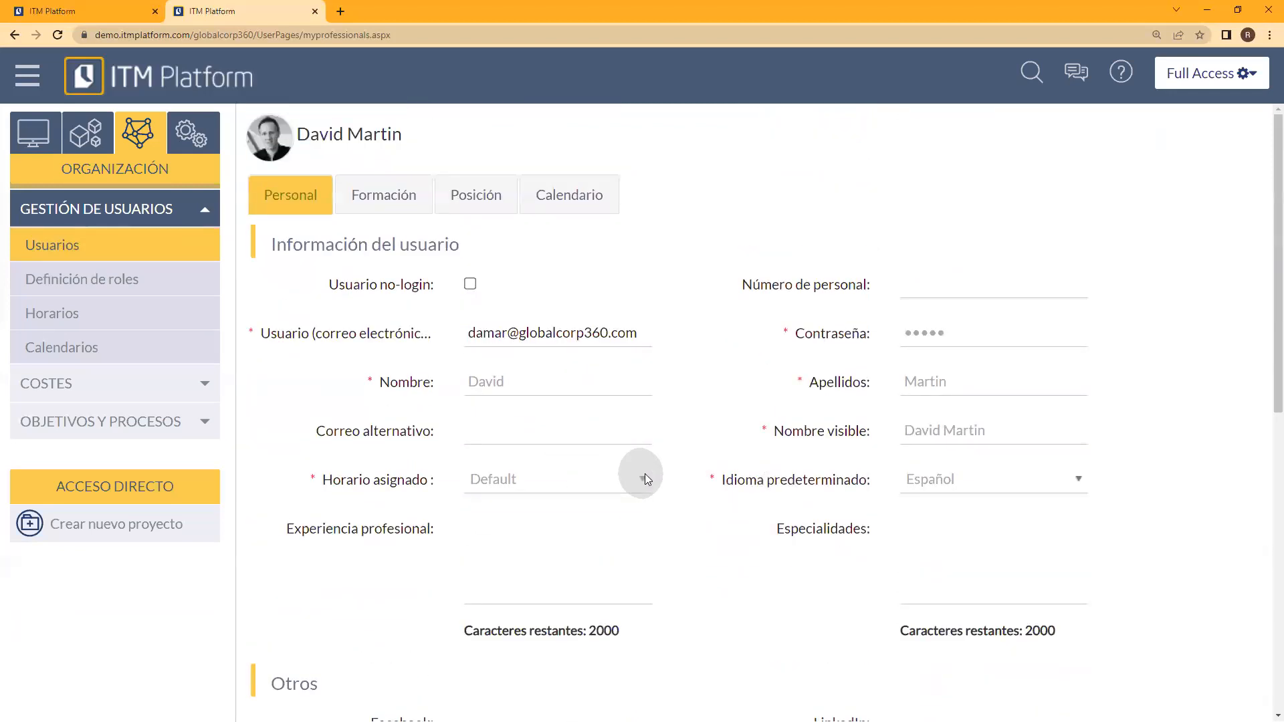
Step: Review the company calendars in the user's Calendario section, dismissing the browser's password prompts, and open the user's personal calendar
left_click(562, 194)
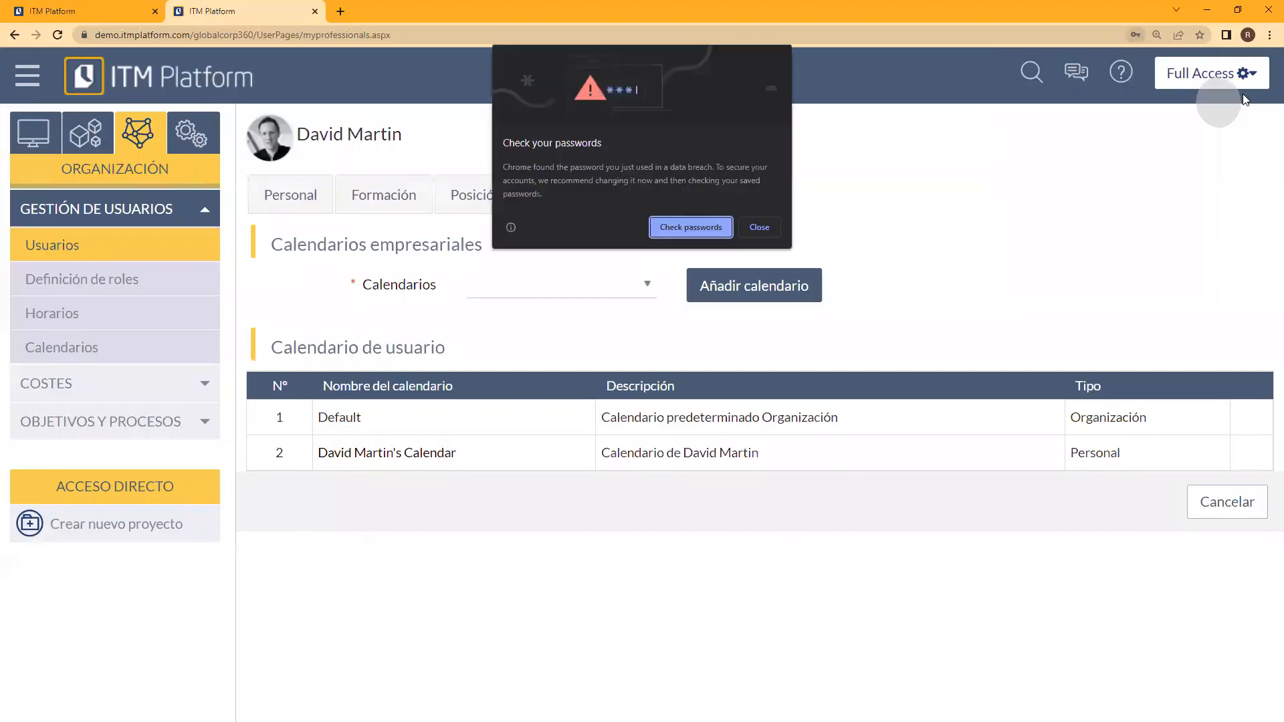
left_click(762, 229)
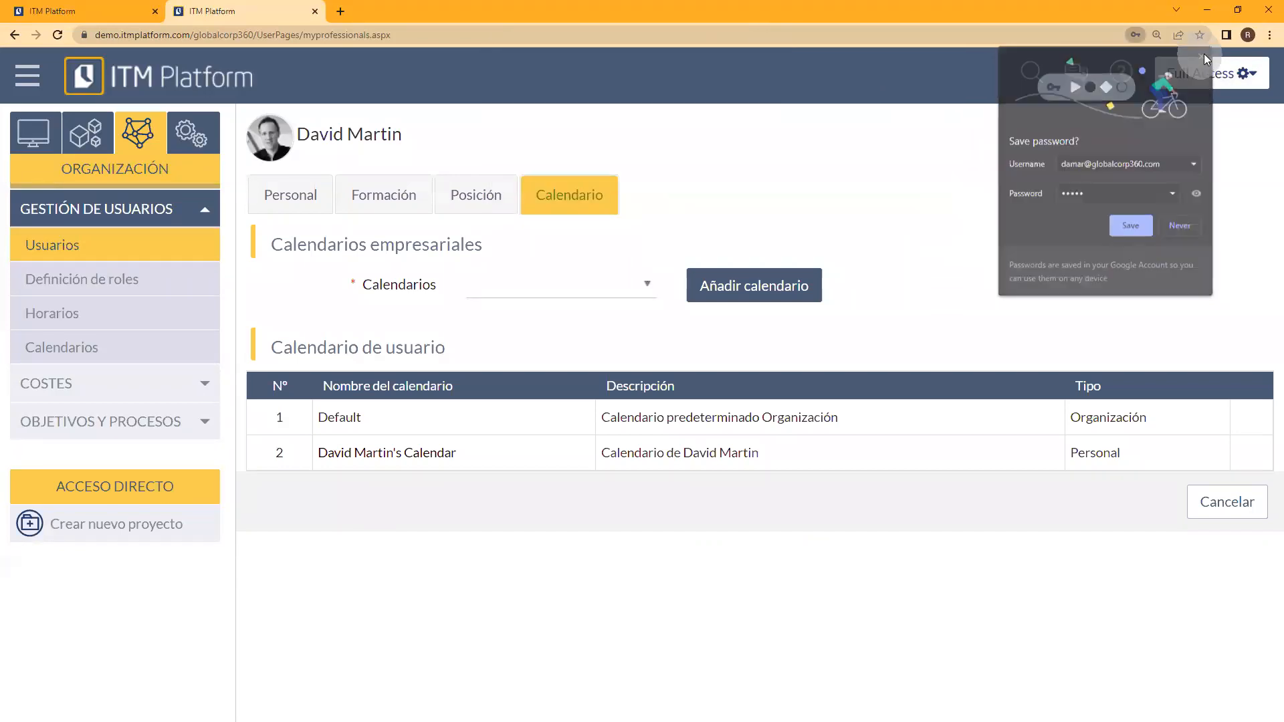
left_click(1206, 59)
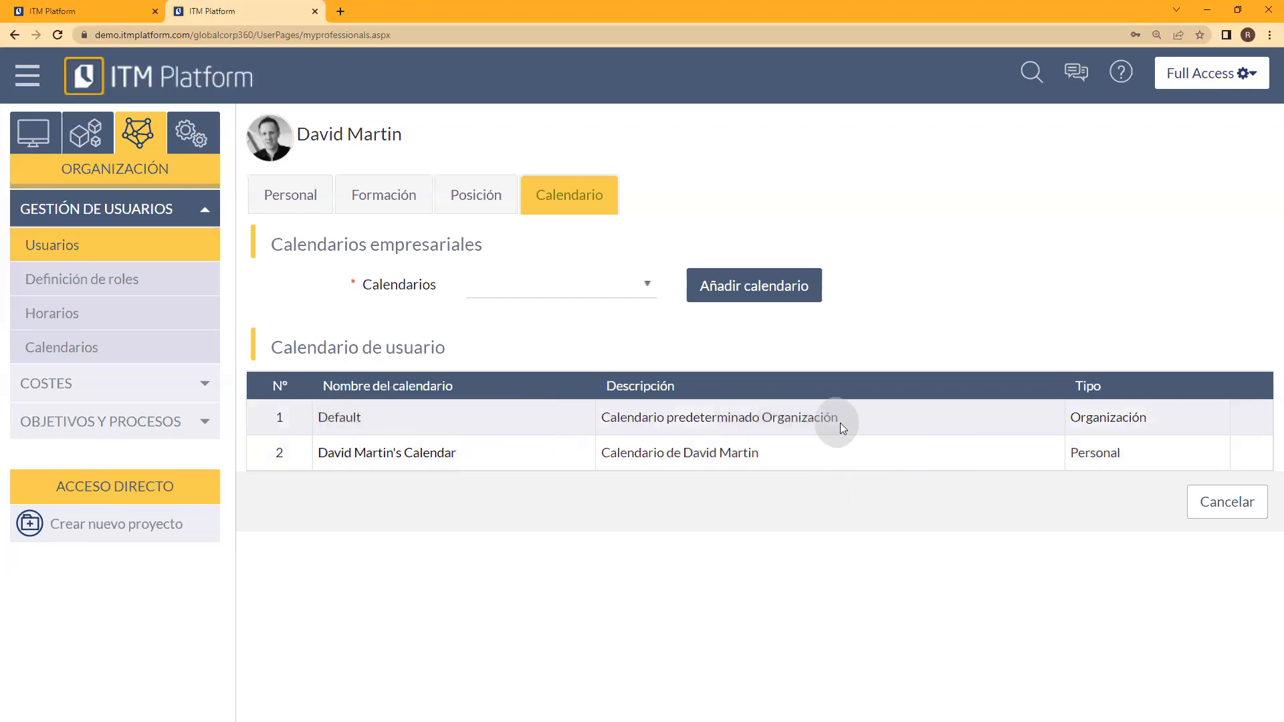
left_click(643, 285)
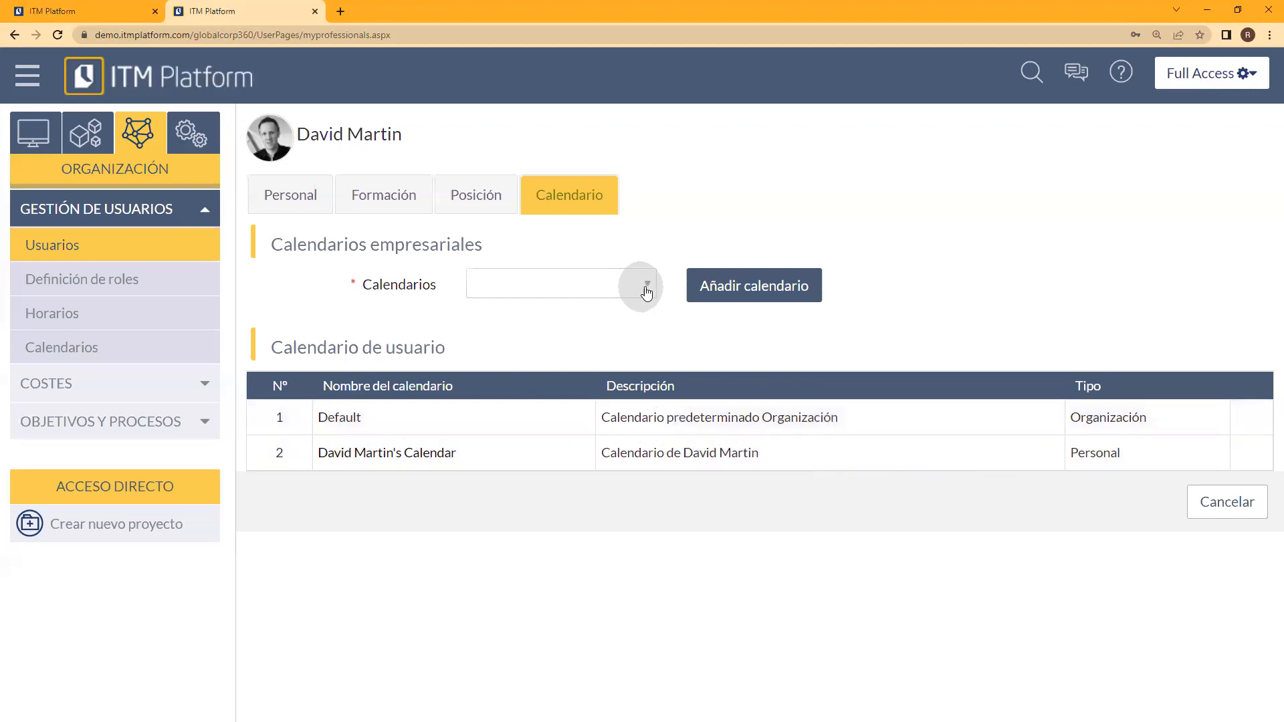
left_click(614, 367)
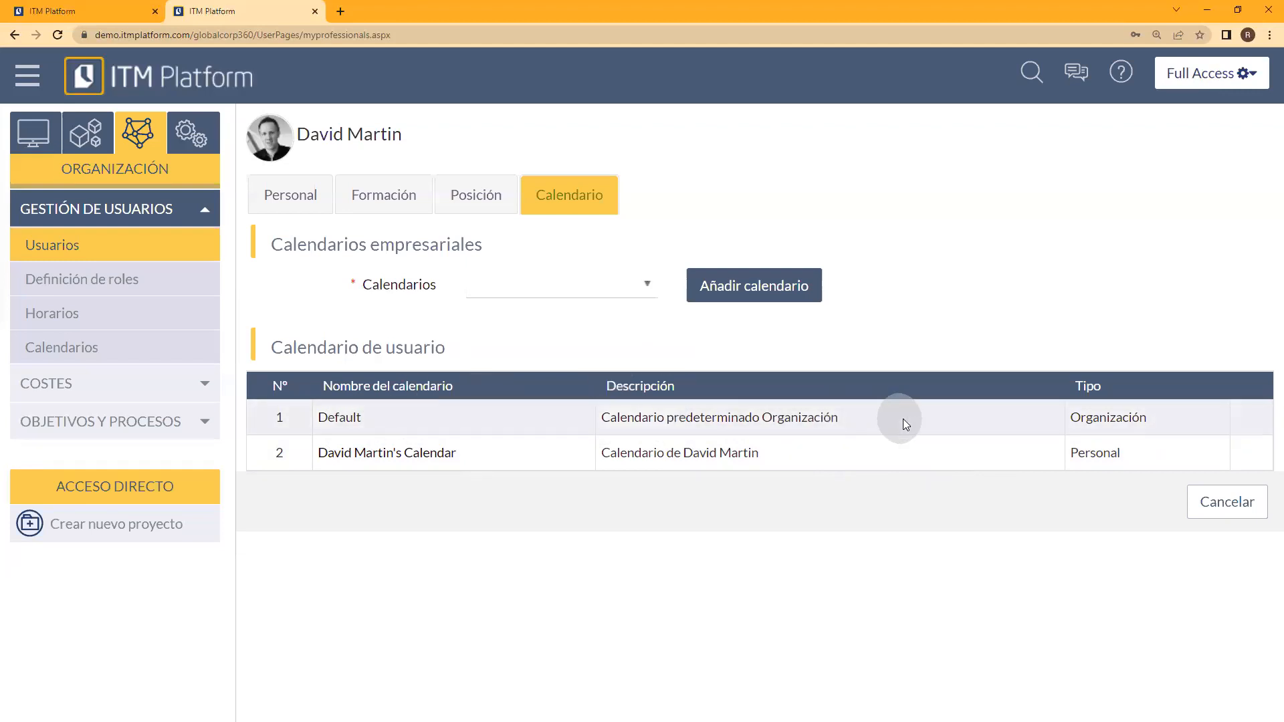
left_click(385, 455)
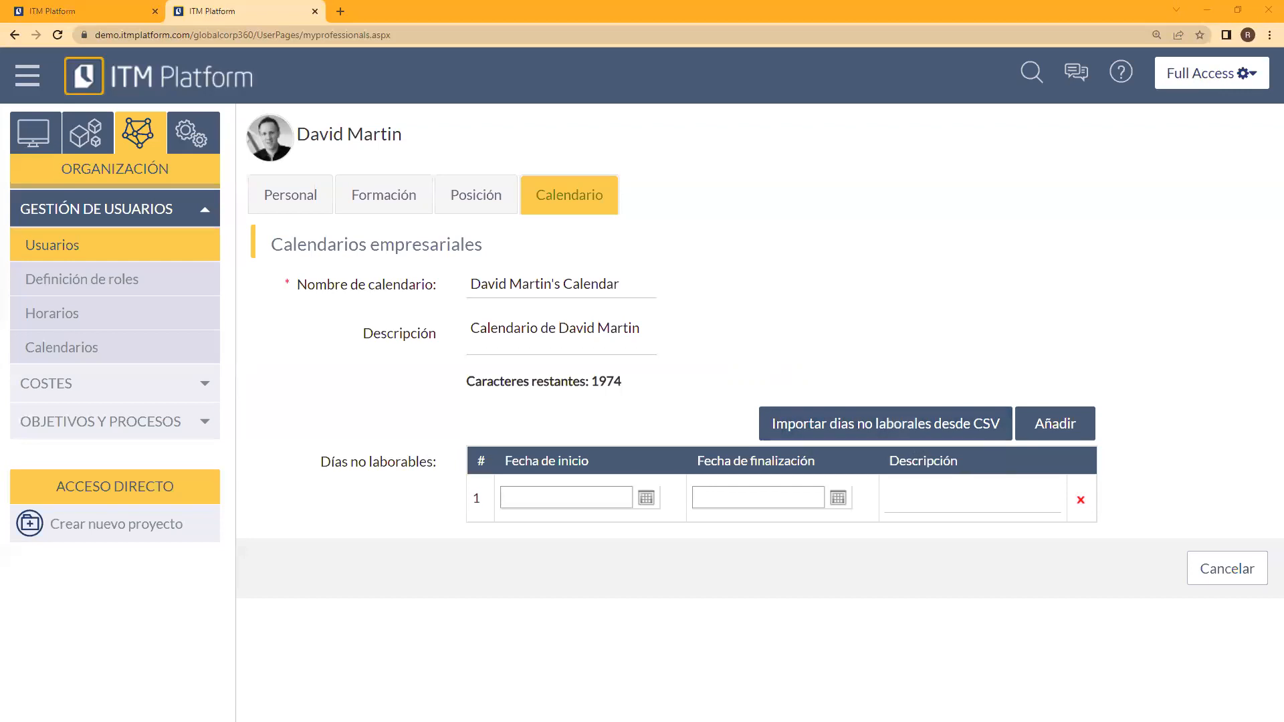
Step: Switch to the HolidayCSVSamples_es (1) file in Excel, fit the Date and Description columns, examine their entries, and return to ITM Platform
key("alt+Tab")
double_click(199, 248)
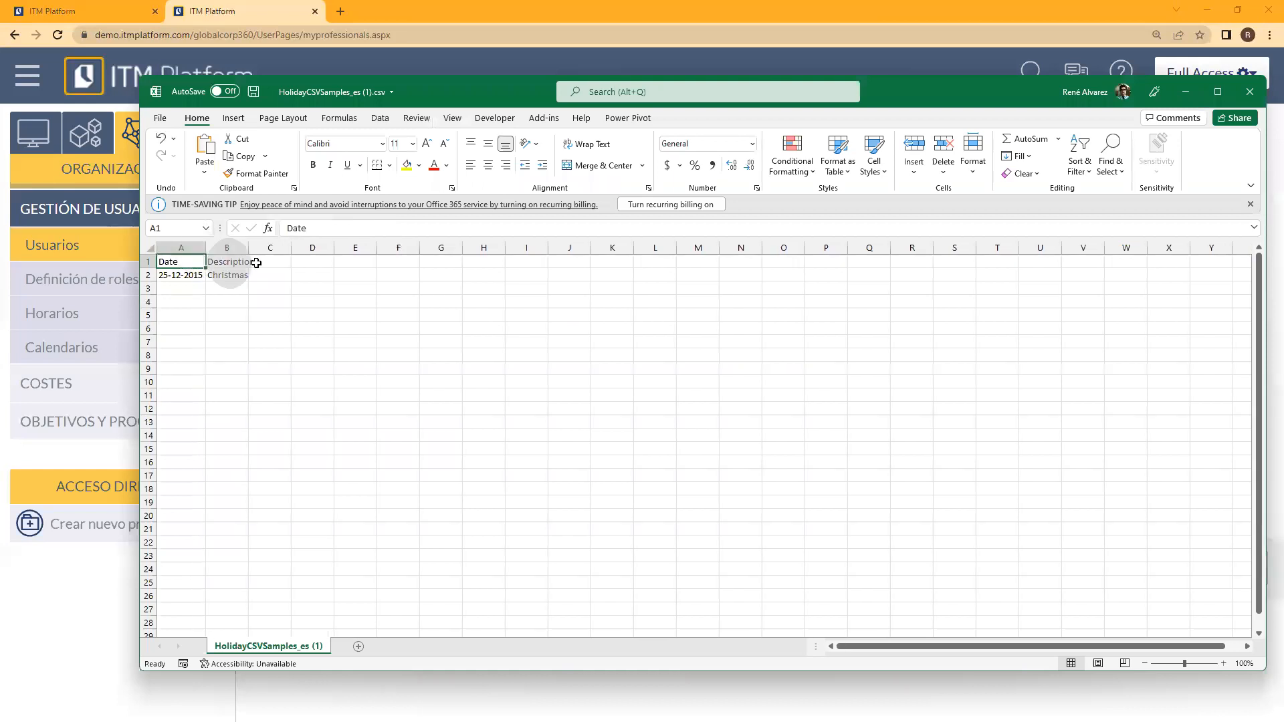
double_click(246, 247)
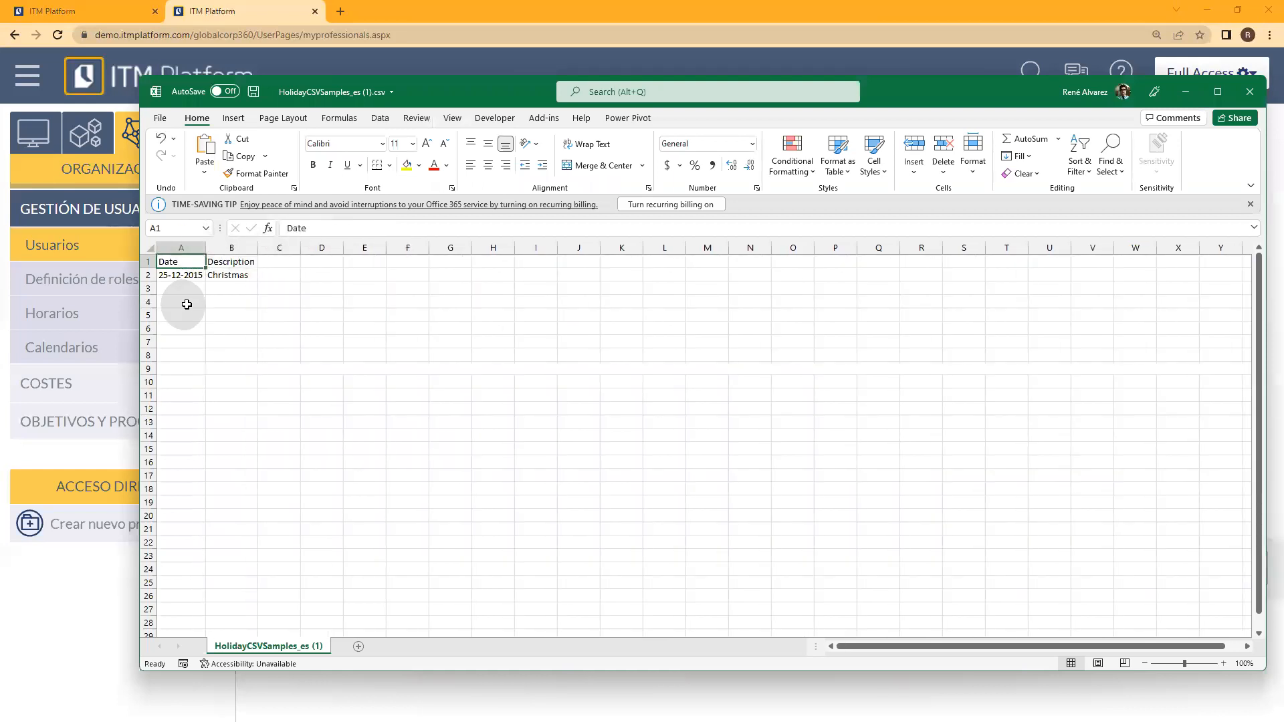
left_click(169, 277)
left_click(172, 289)
left_click(179, 278)
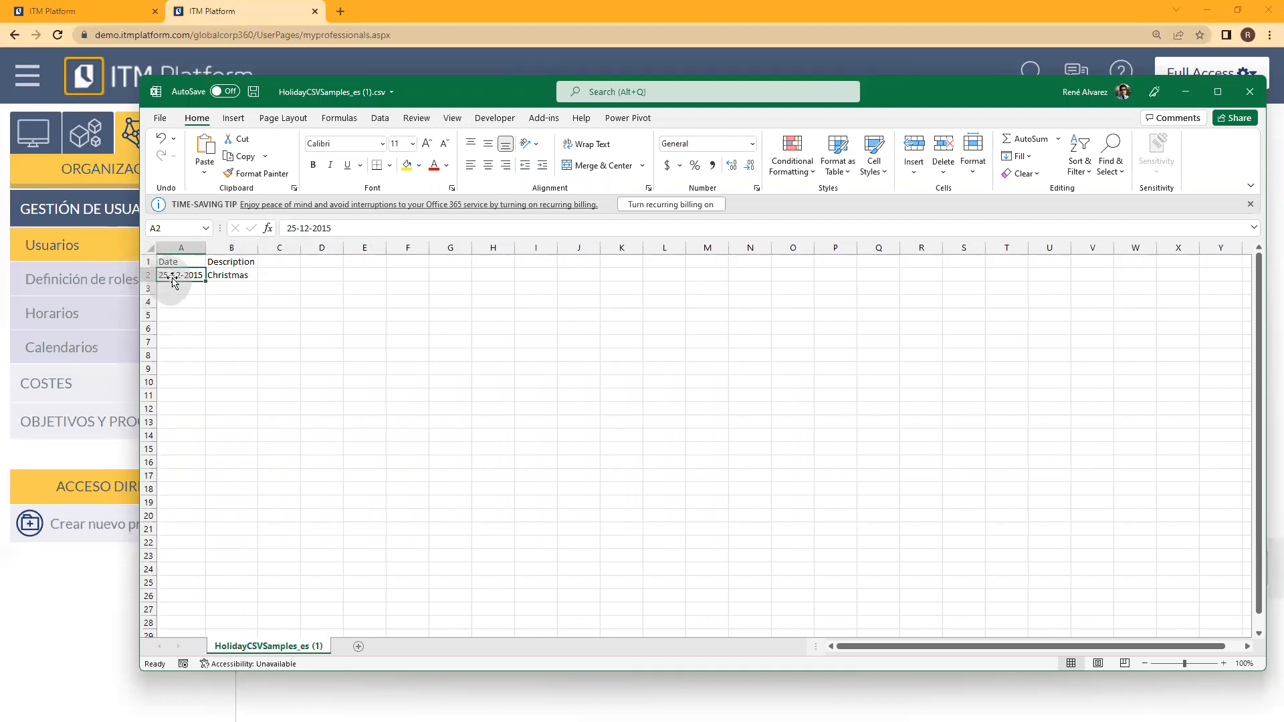
left_click(225, 276)
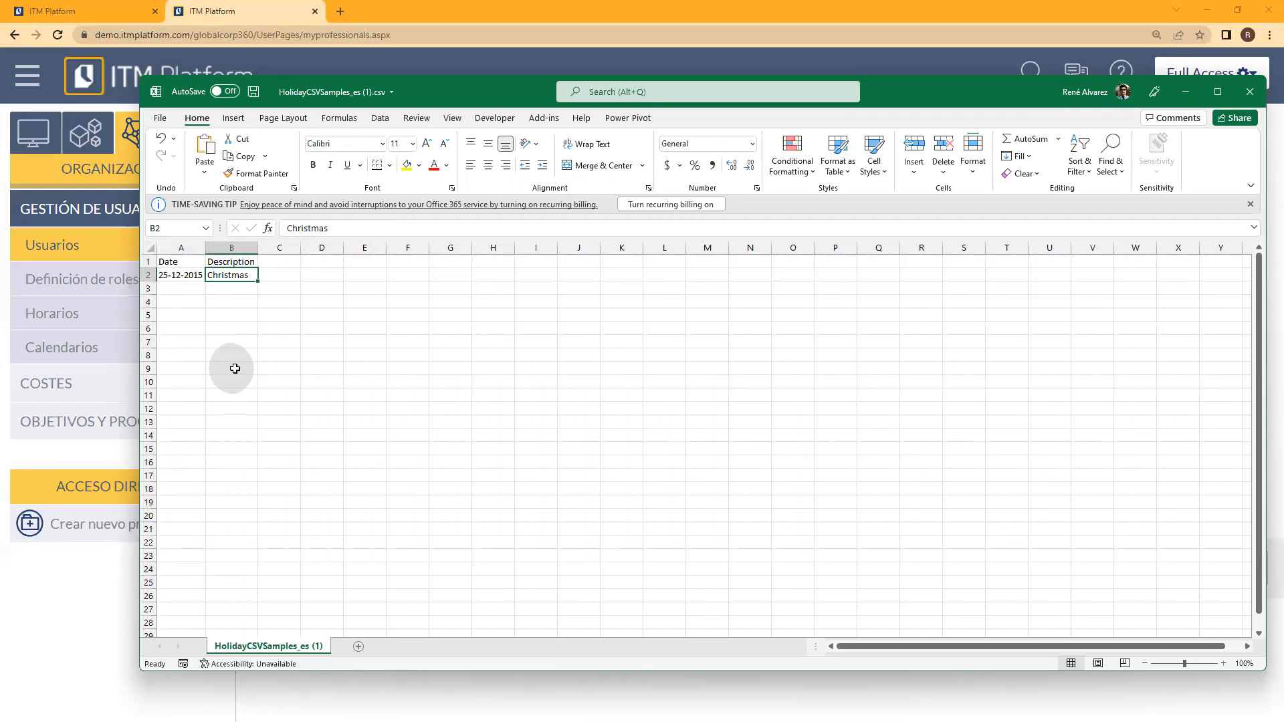
left_click(469, 27)
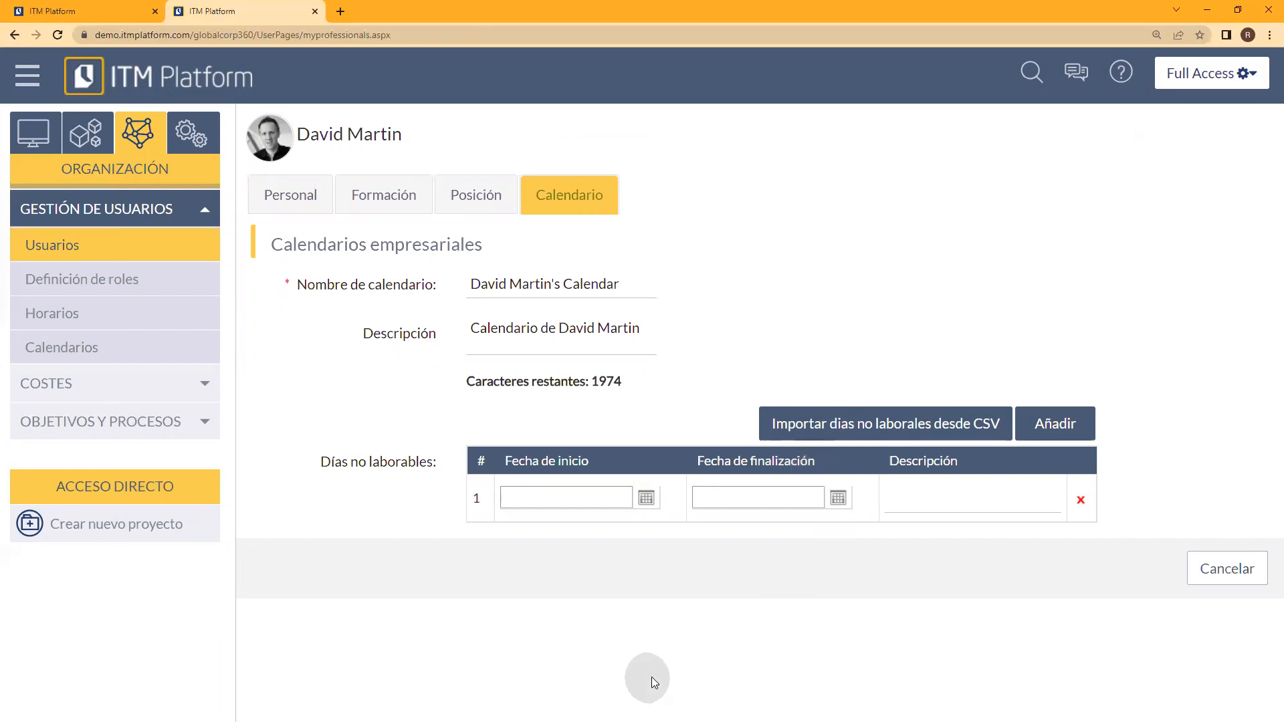
Step: Open the project parameters in Configuración, view the new-priority form and its icon picker, and leave without adding a priority
left_click(208, 147)
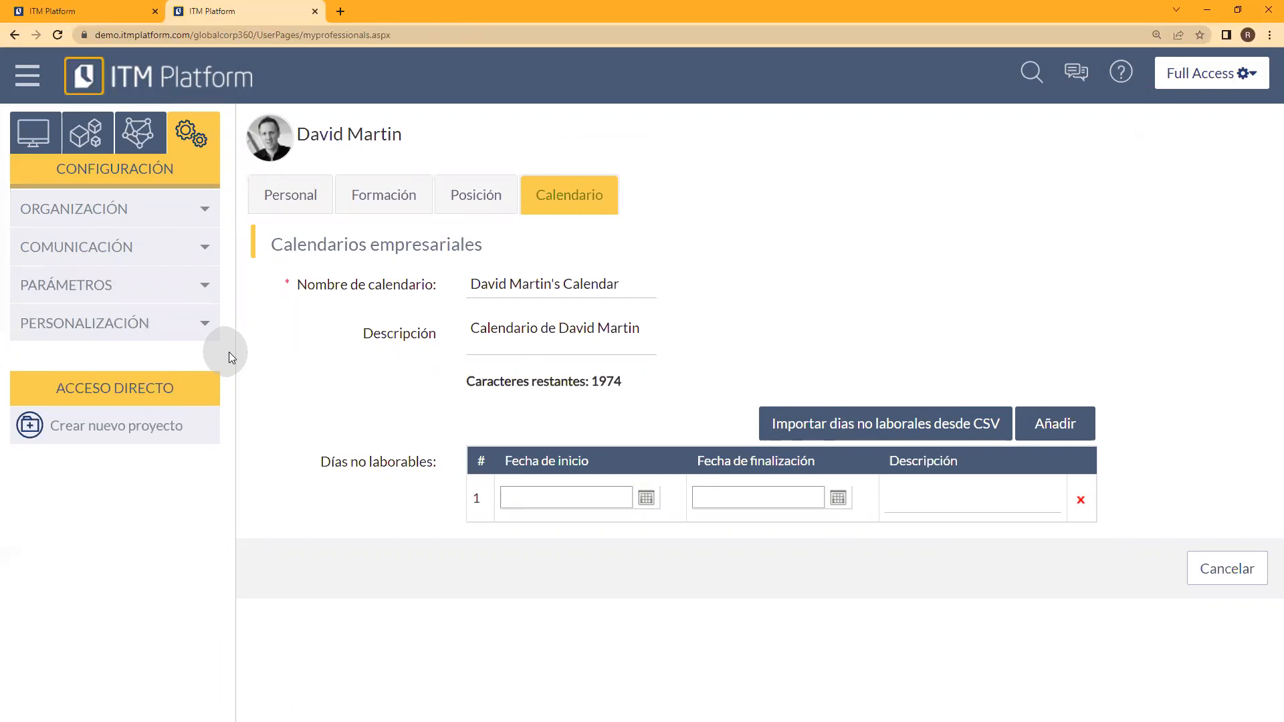
left_click(194, 286)
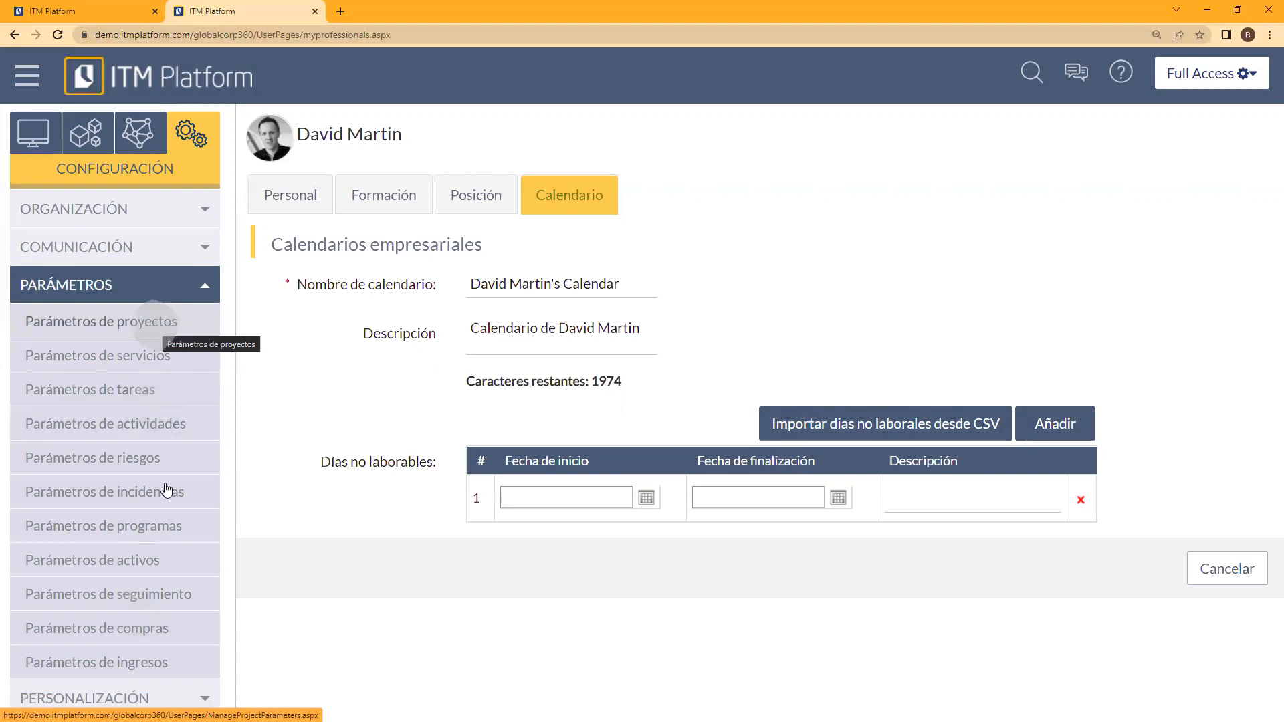
left_click(143, 322)
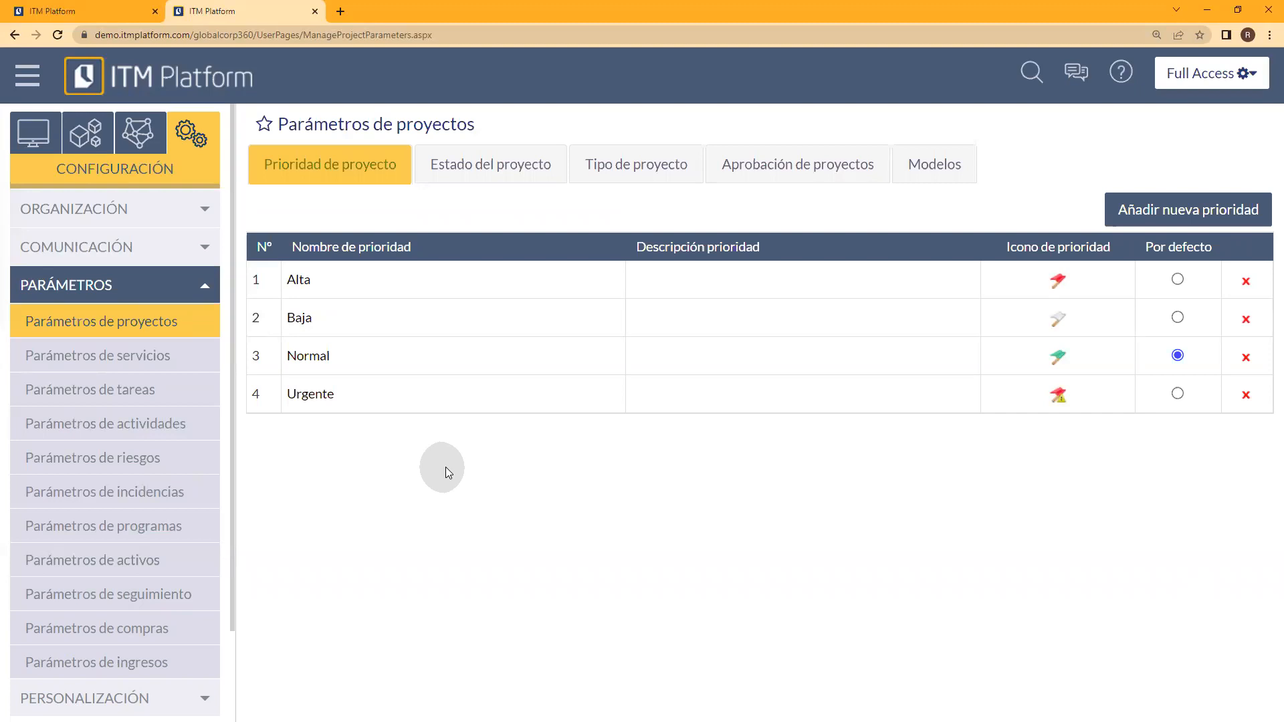
left_click(1161, 208)
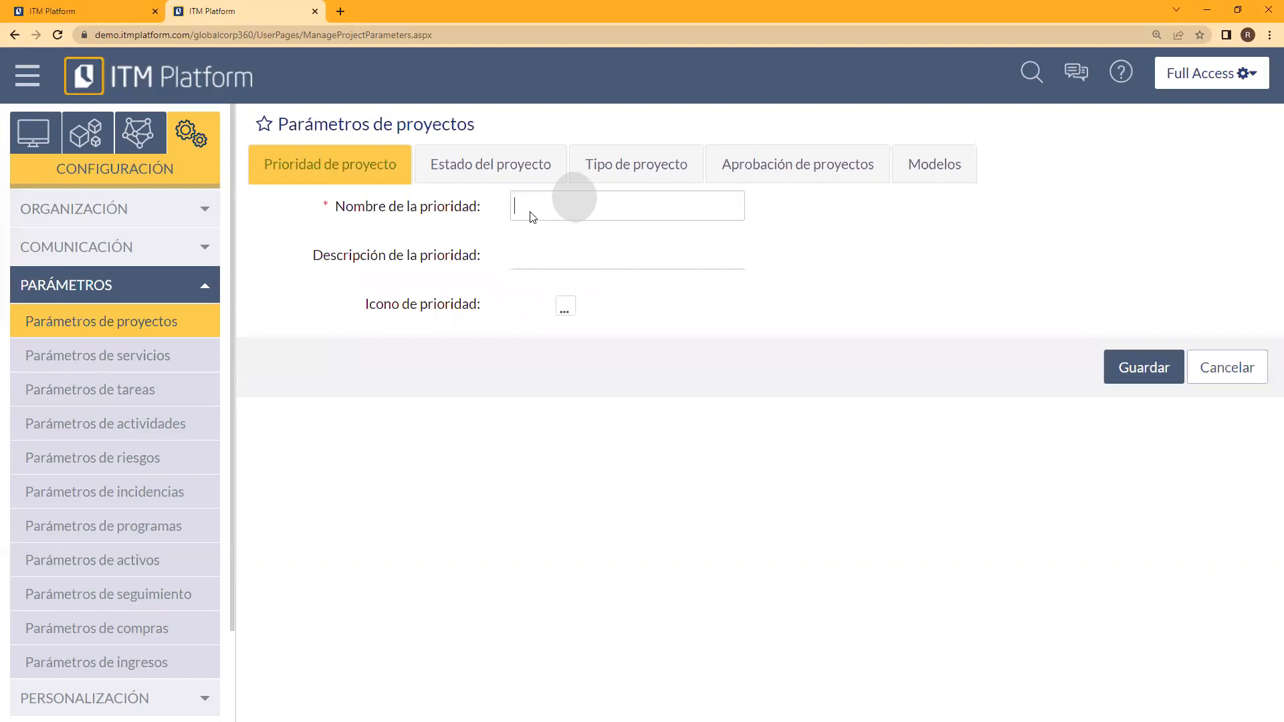
left_click(565, 307)
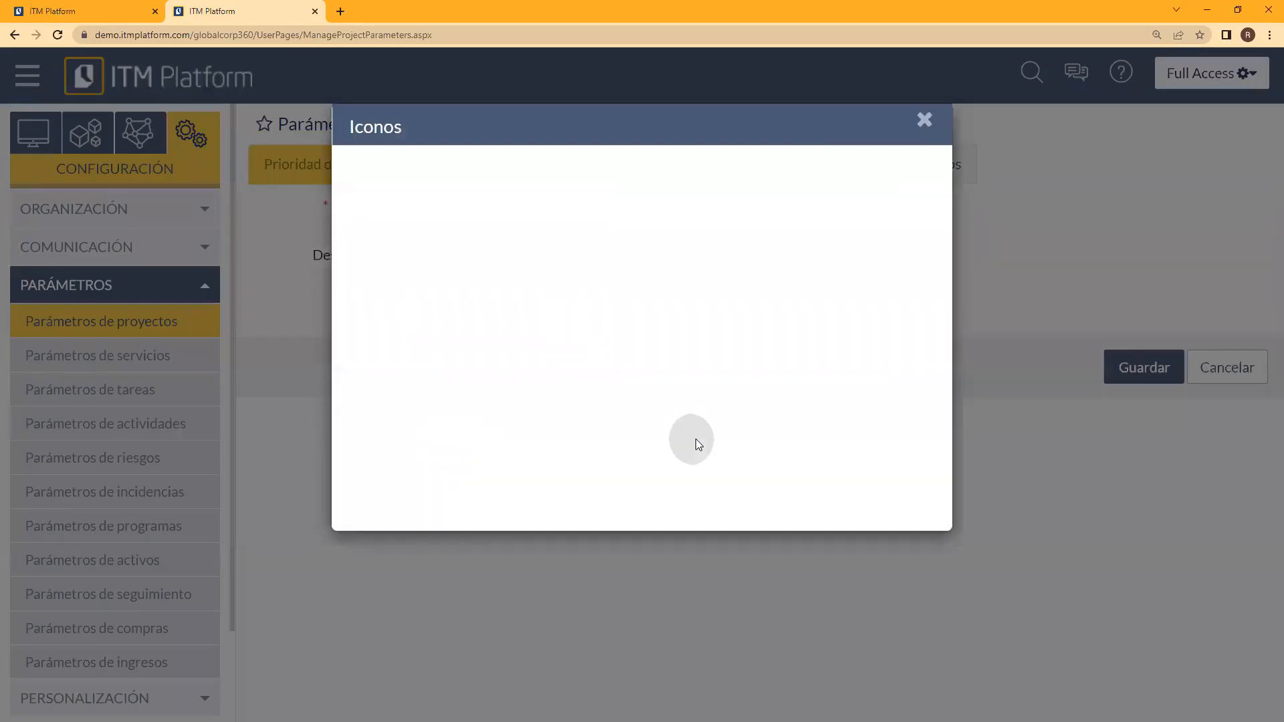
left_click(928, 129)
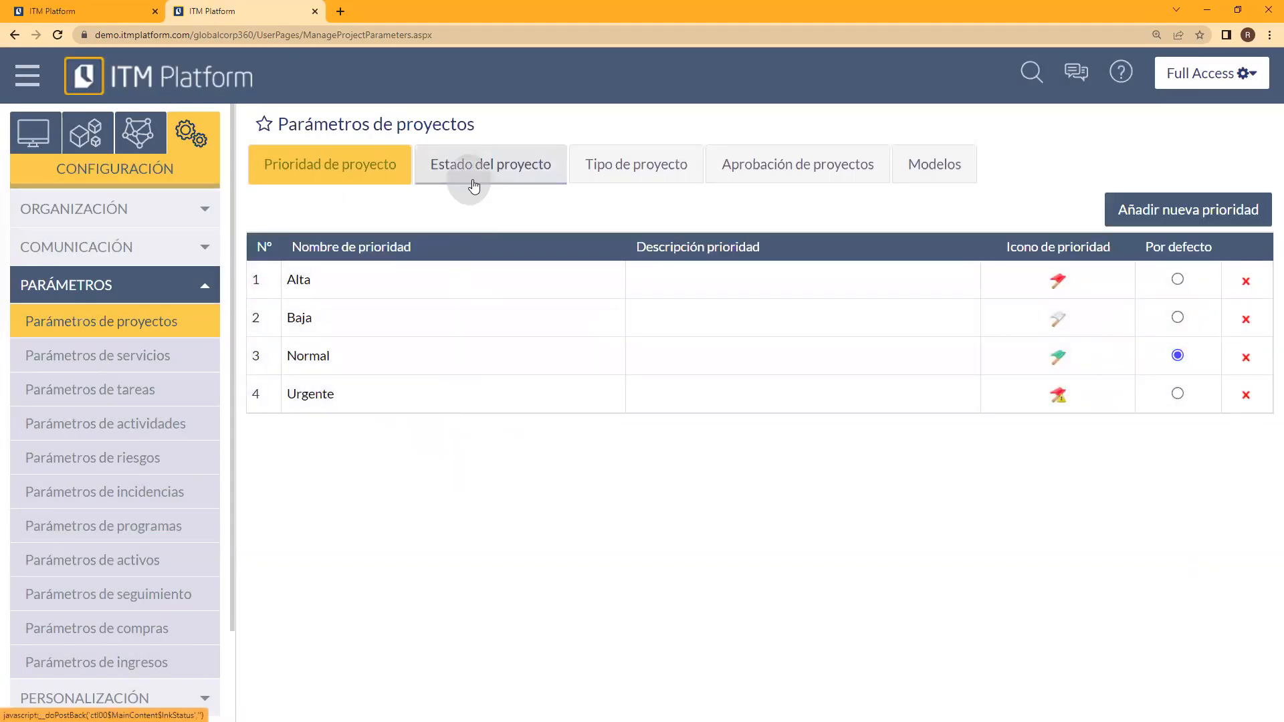
Step: Open the Gestión del cambio project type and examine its description, icon and progress and income model options, keeping Heredado
left_click(638, 164)
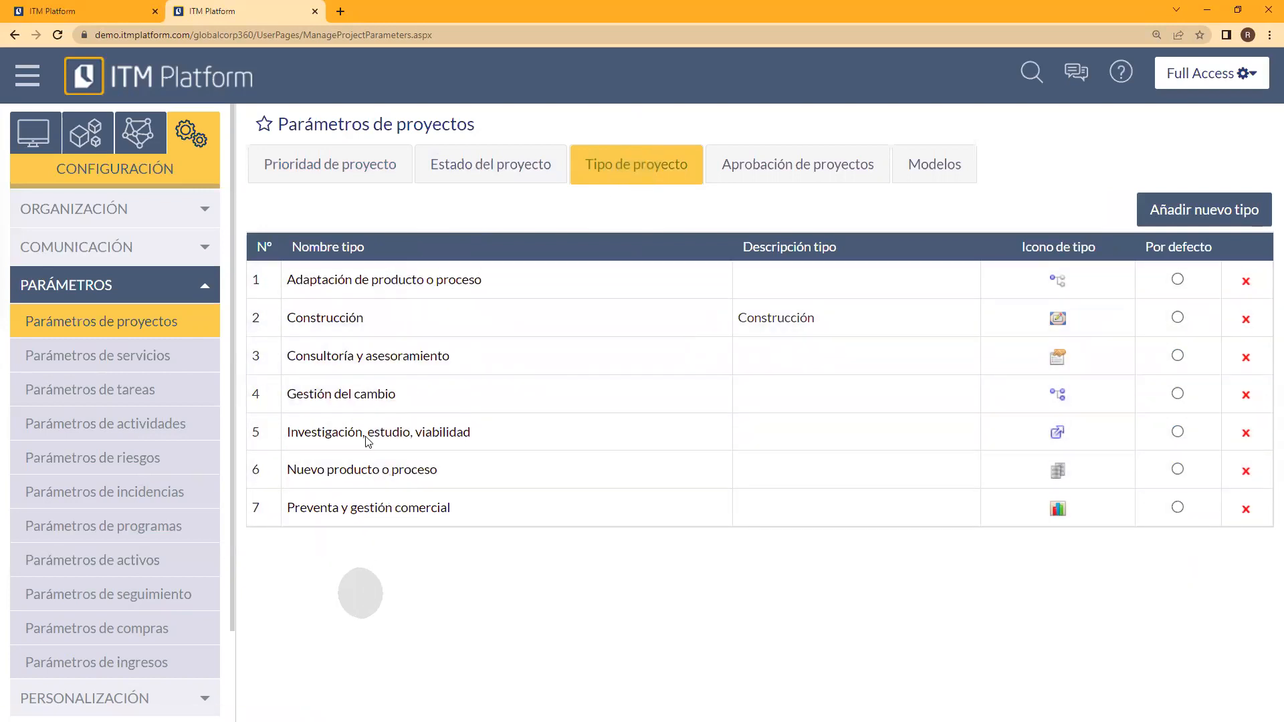
left_click(345, 399)
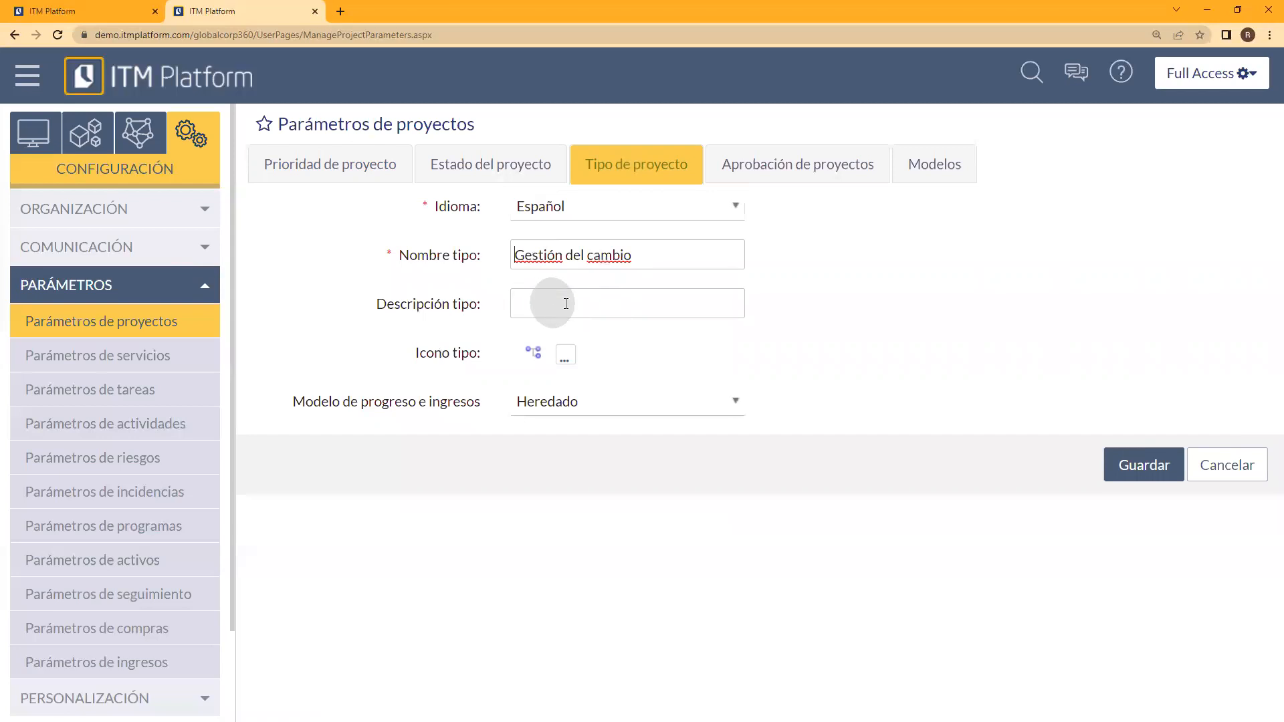
left_click(529, 297)
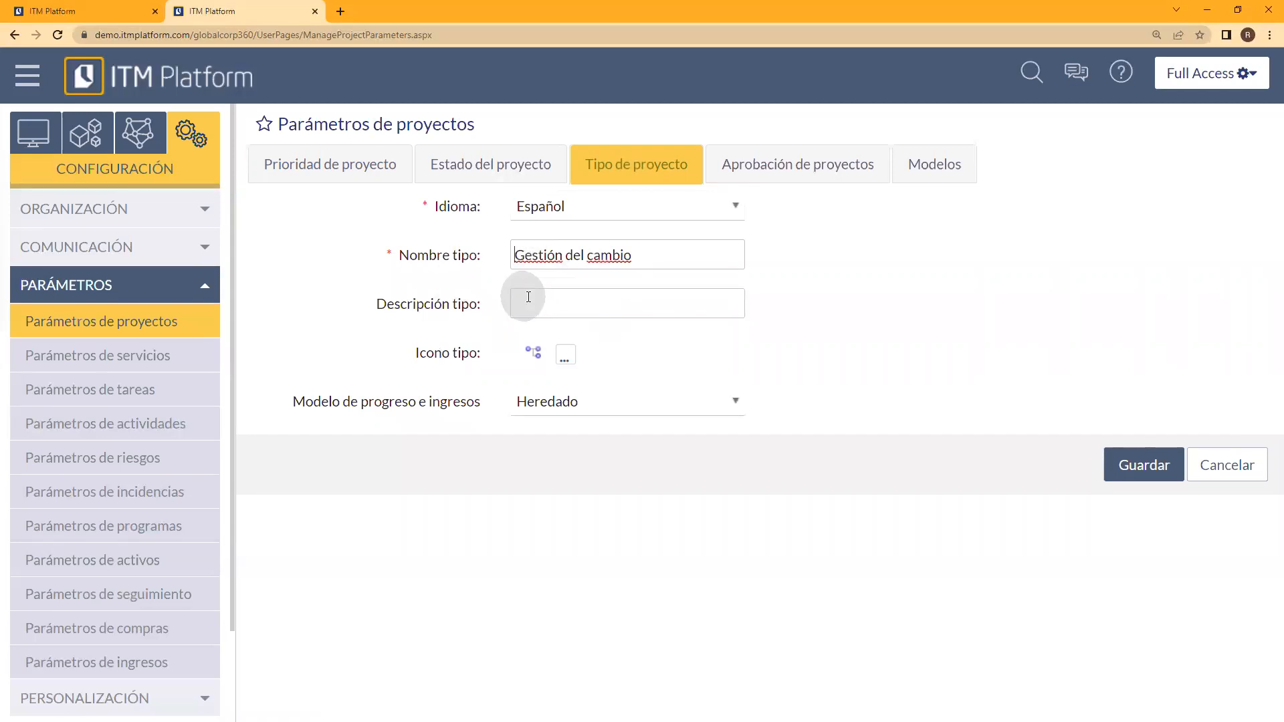
left_click(535, 361)
left_click(533, 349)
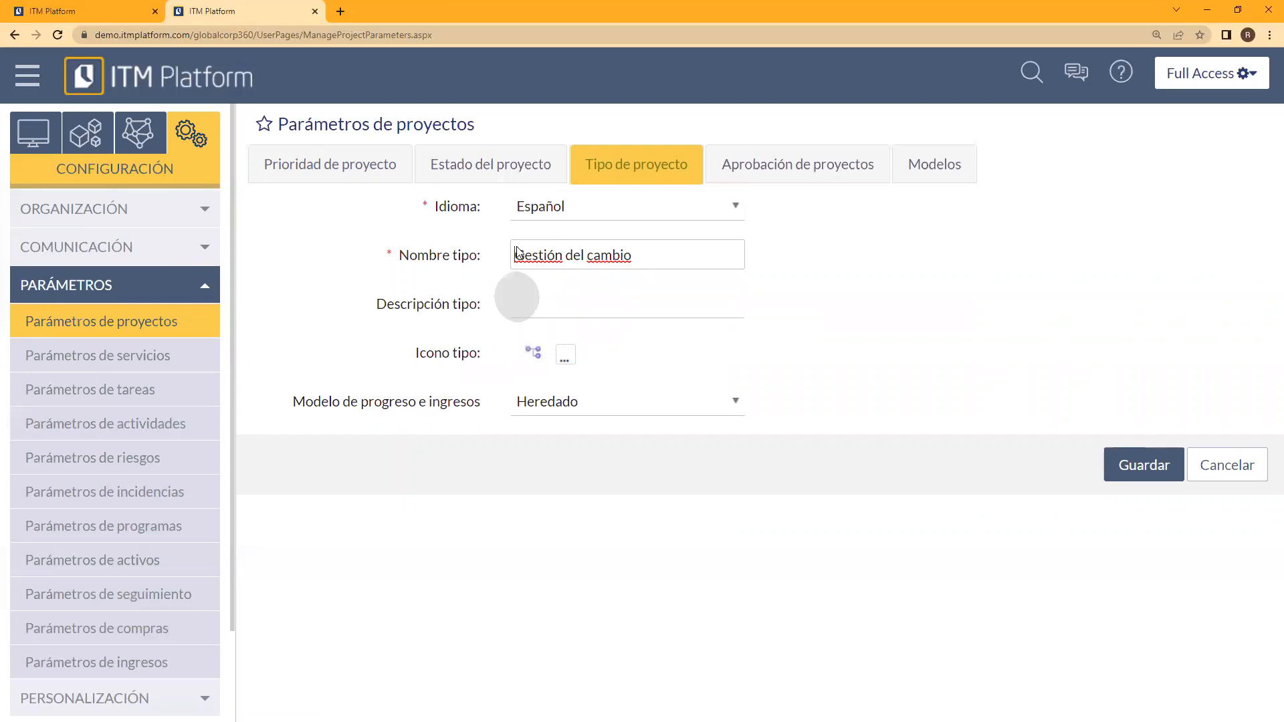
left_click(735, 404)
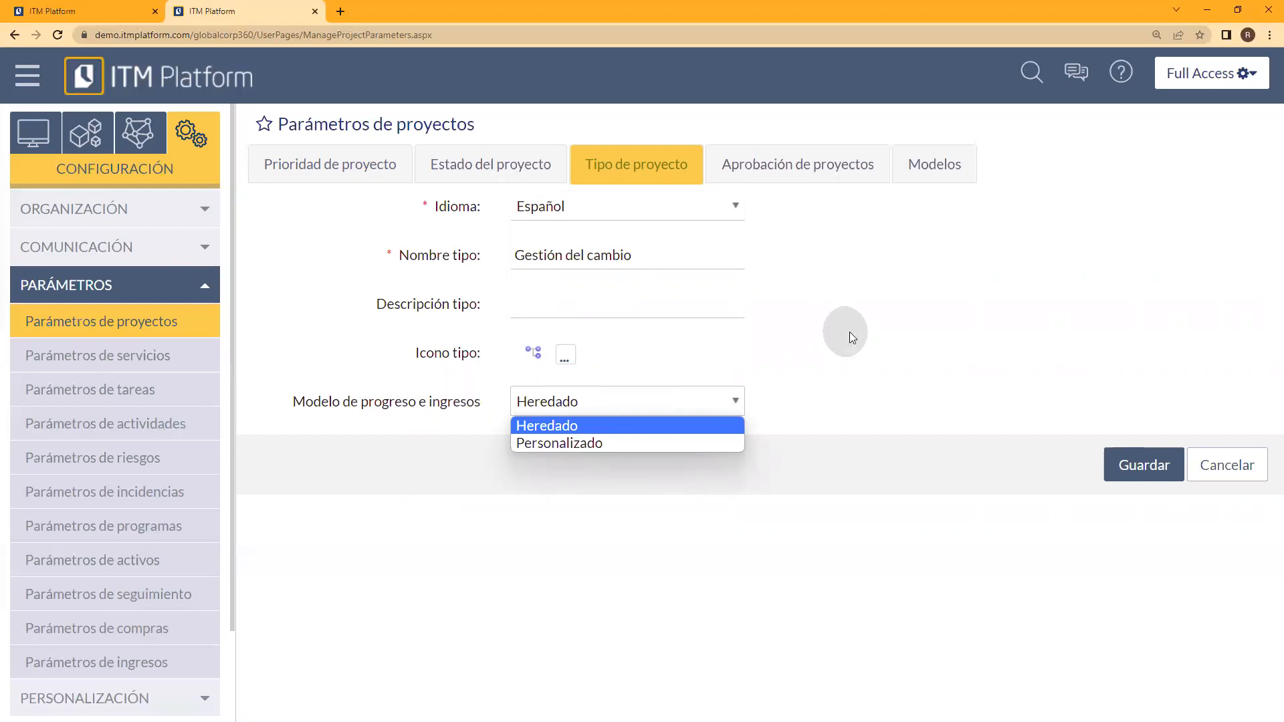
left_click(845, 399)
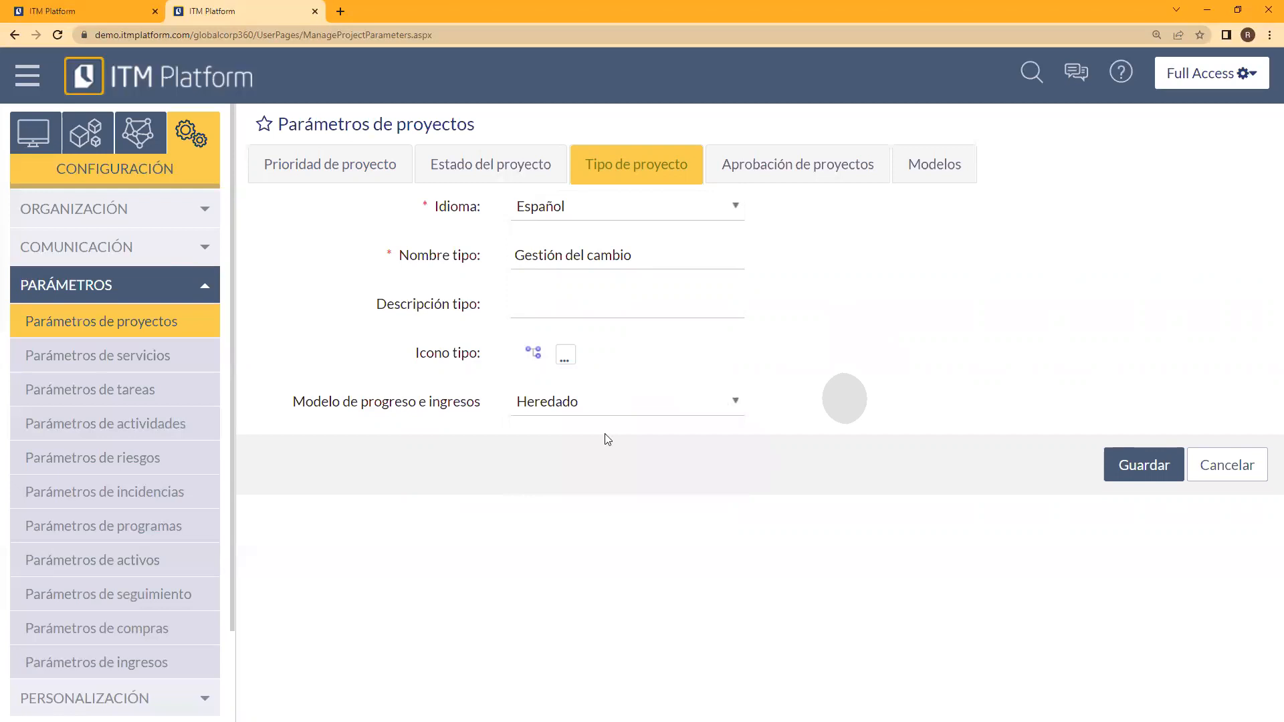
left_click(716, 401)
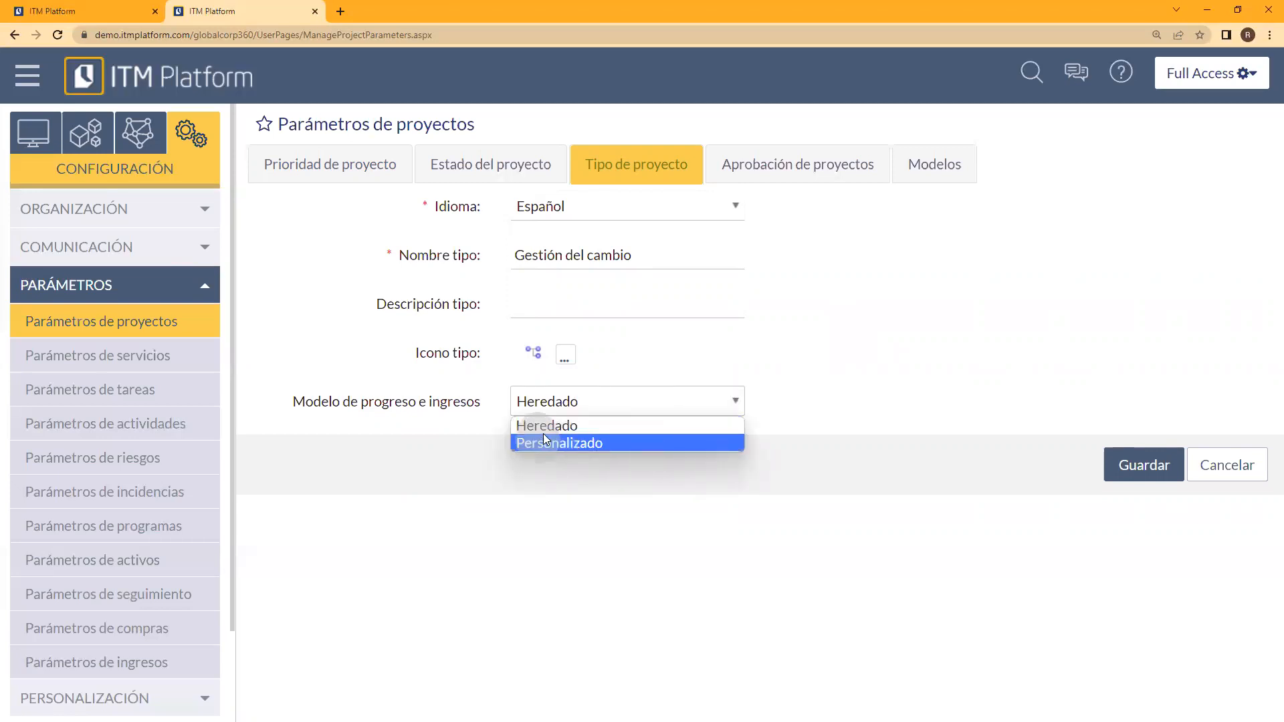
left_click(545, 432)
Step: Review the available options for progress calculation, revenue recognition and income forecasting in the project Modelos section, without changing them
left_click(909, 176)
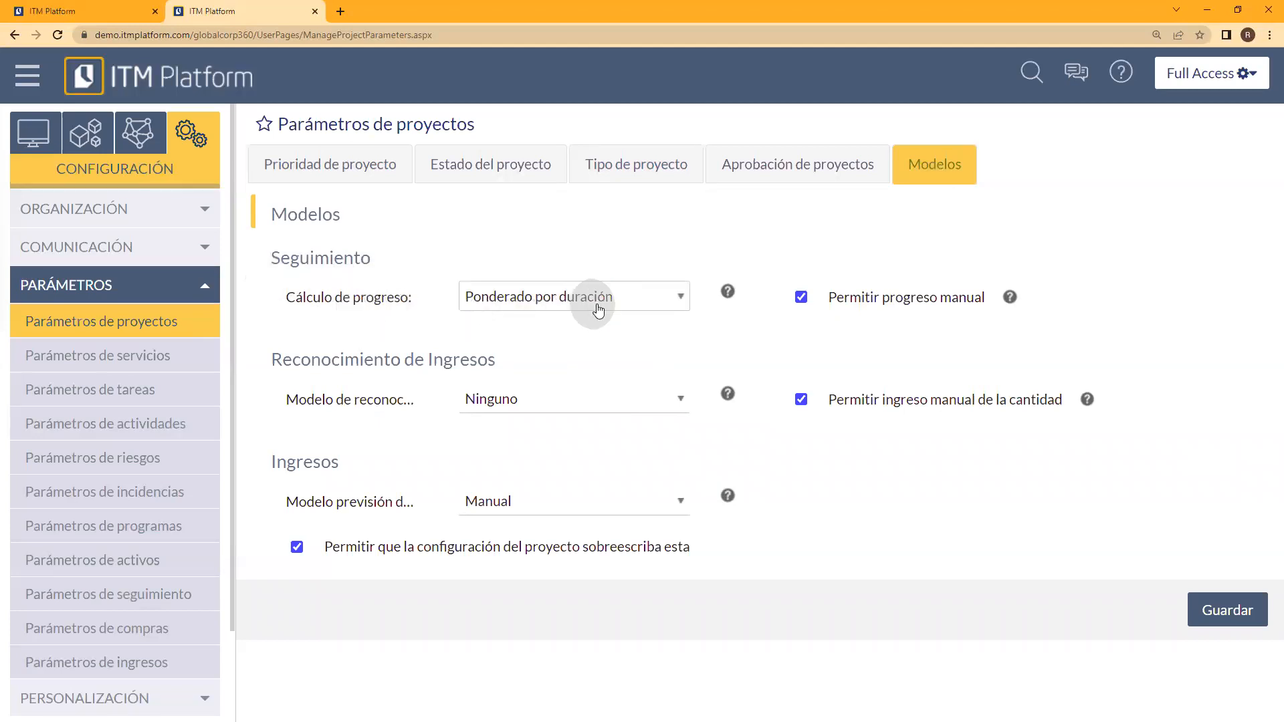
left_click(647, 306)
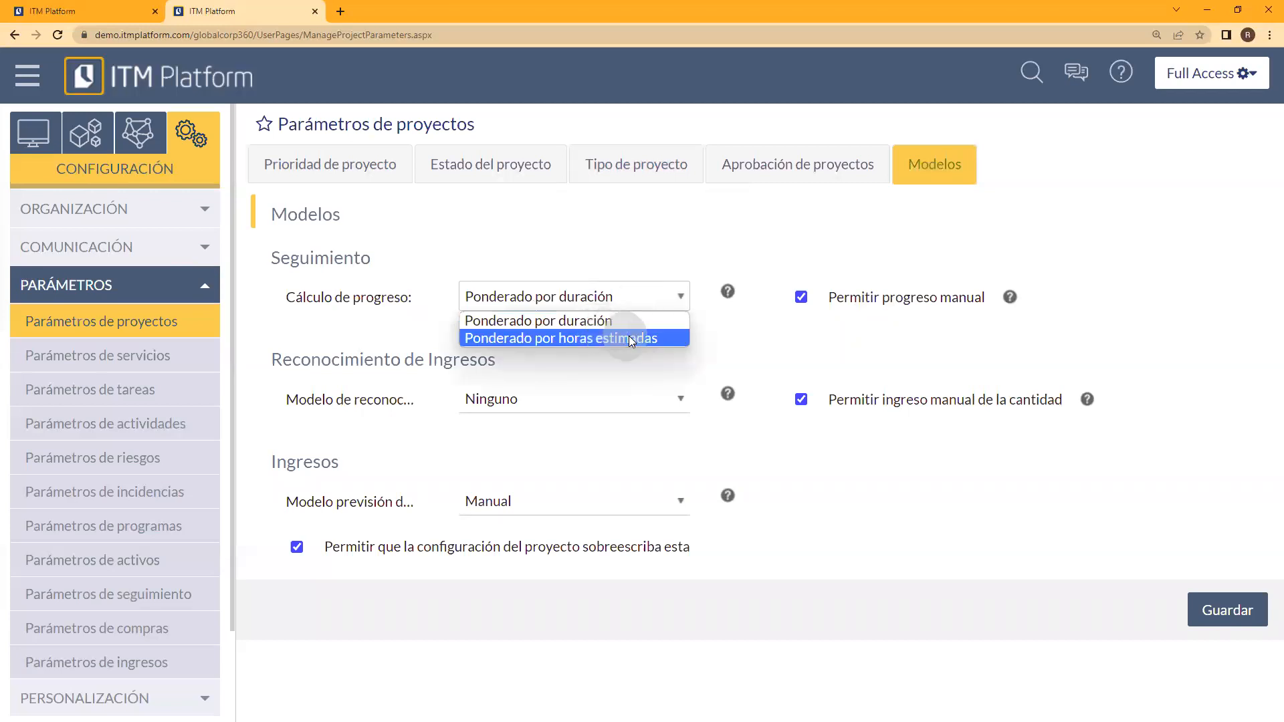
left_click(391, 339)
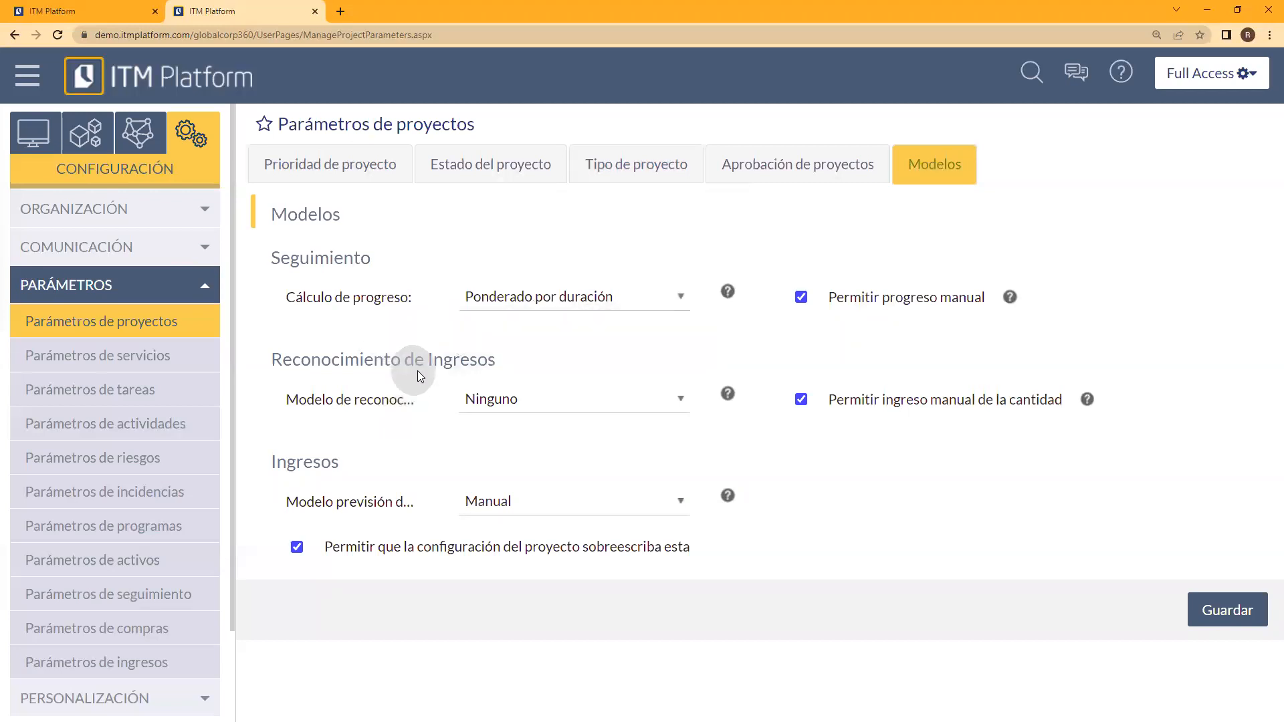
left_click(553, 401)
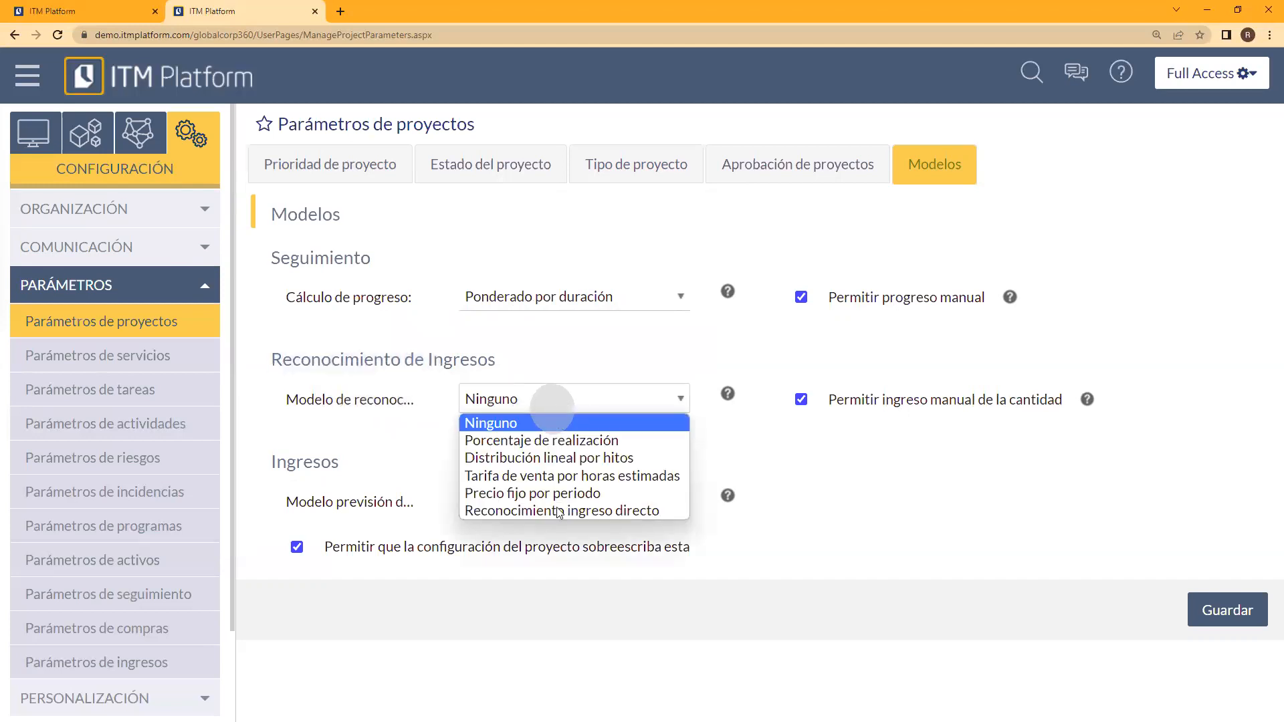
left_click(769, 461)
left_click(604, 508)
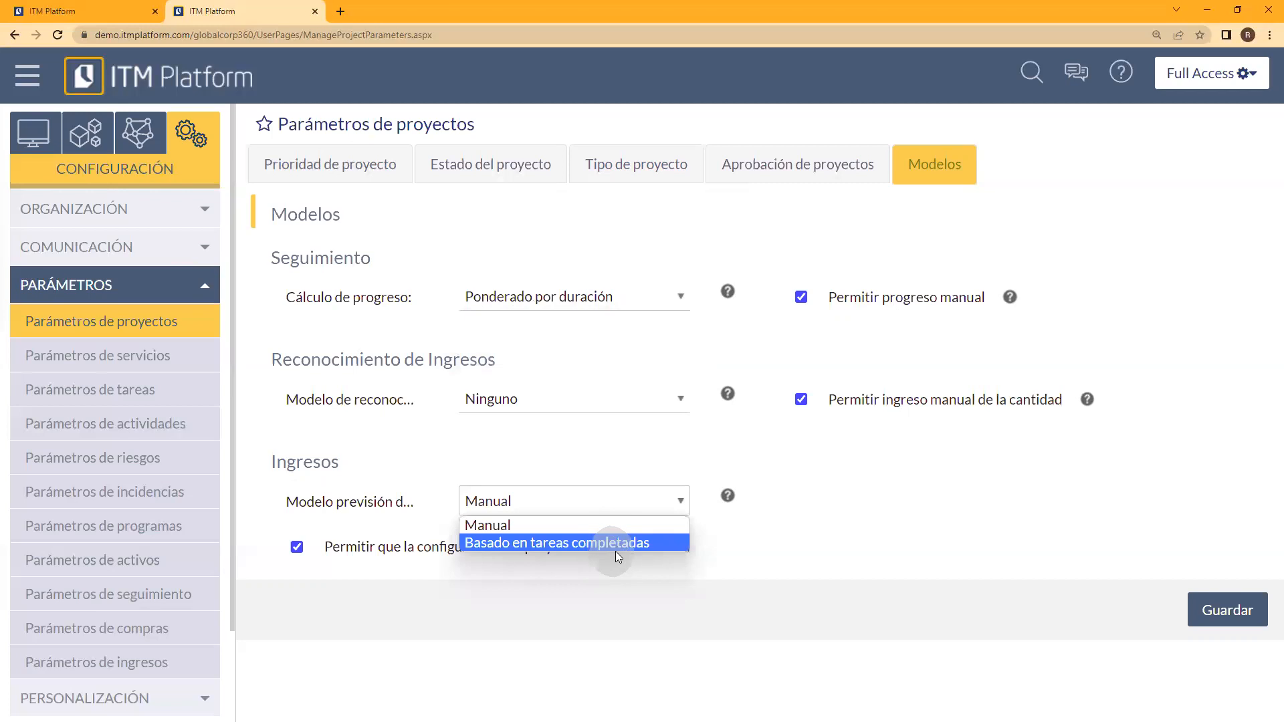
left_click(901, 500)
Step: Revisit the project types, and examine the project statuses, their destination statuses and the Posibles Flujos de Estados diagram
left_click(613, 179)
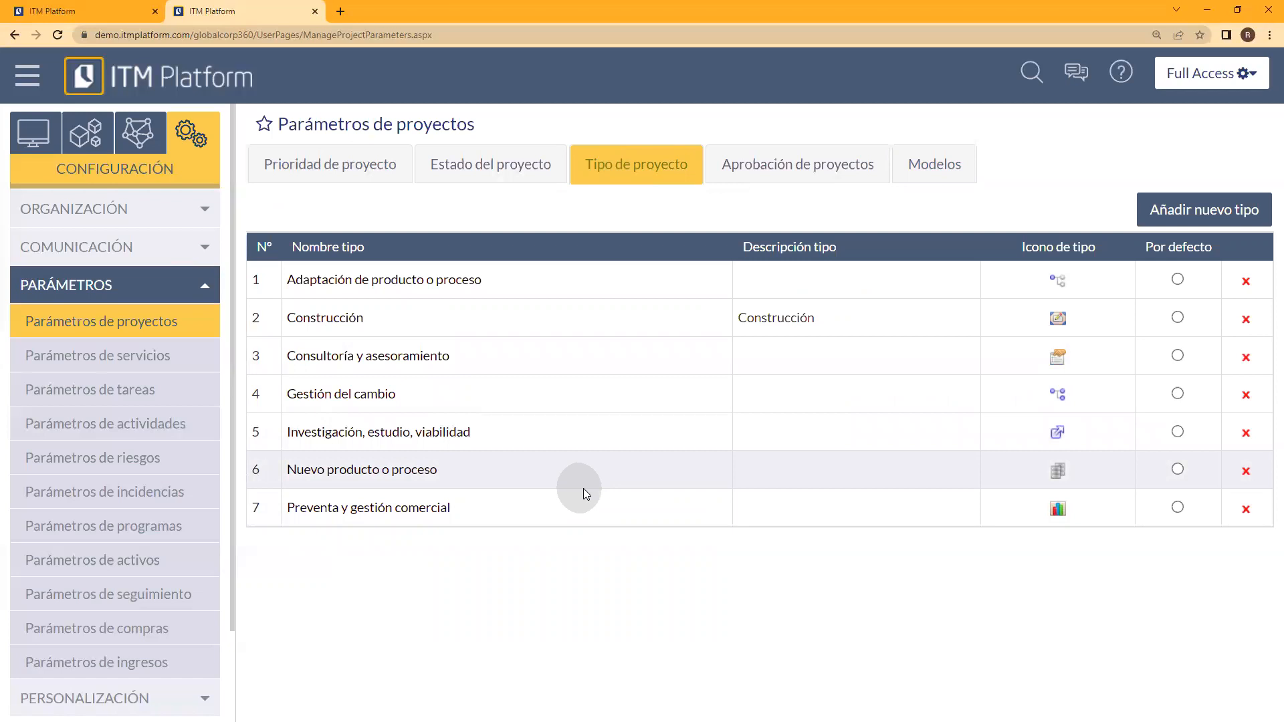
left_click(517, 168)
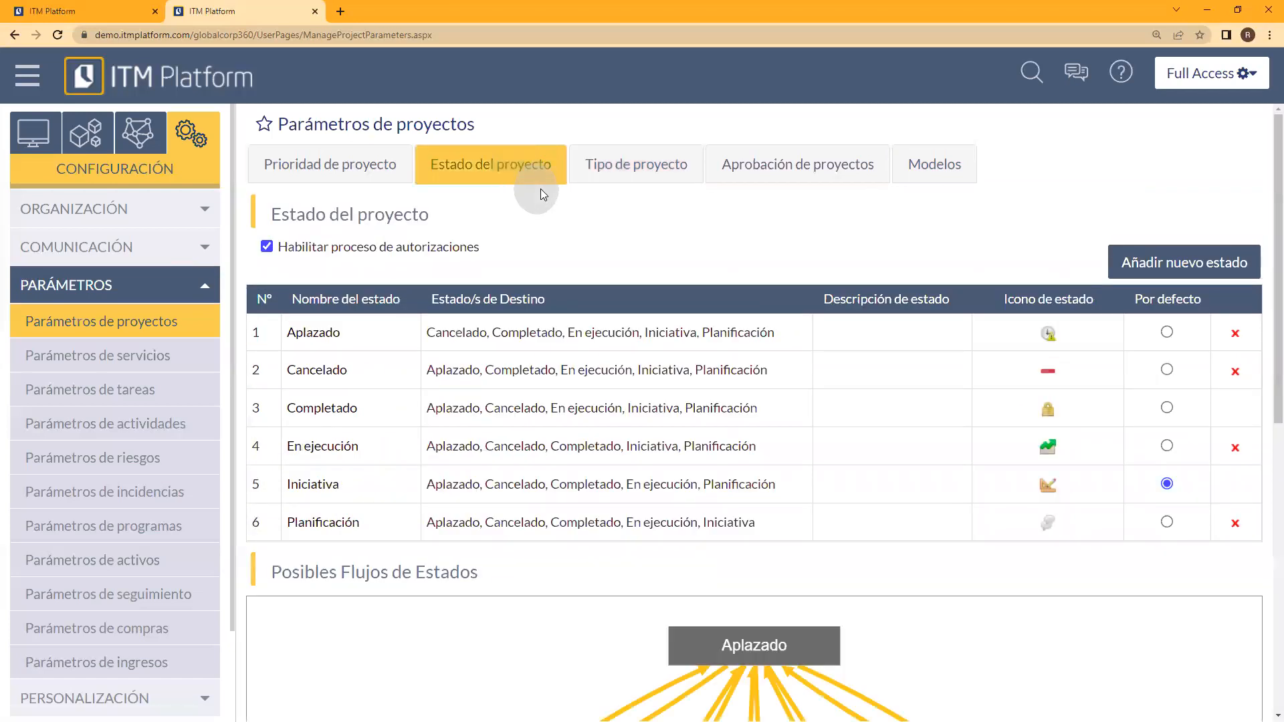
scroll(1264, 191, "down", 4)
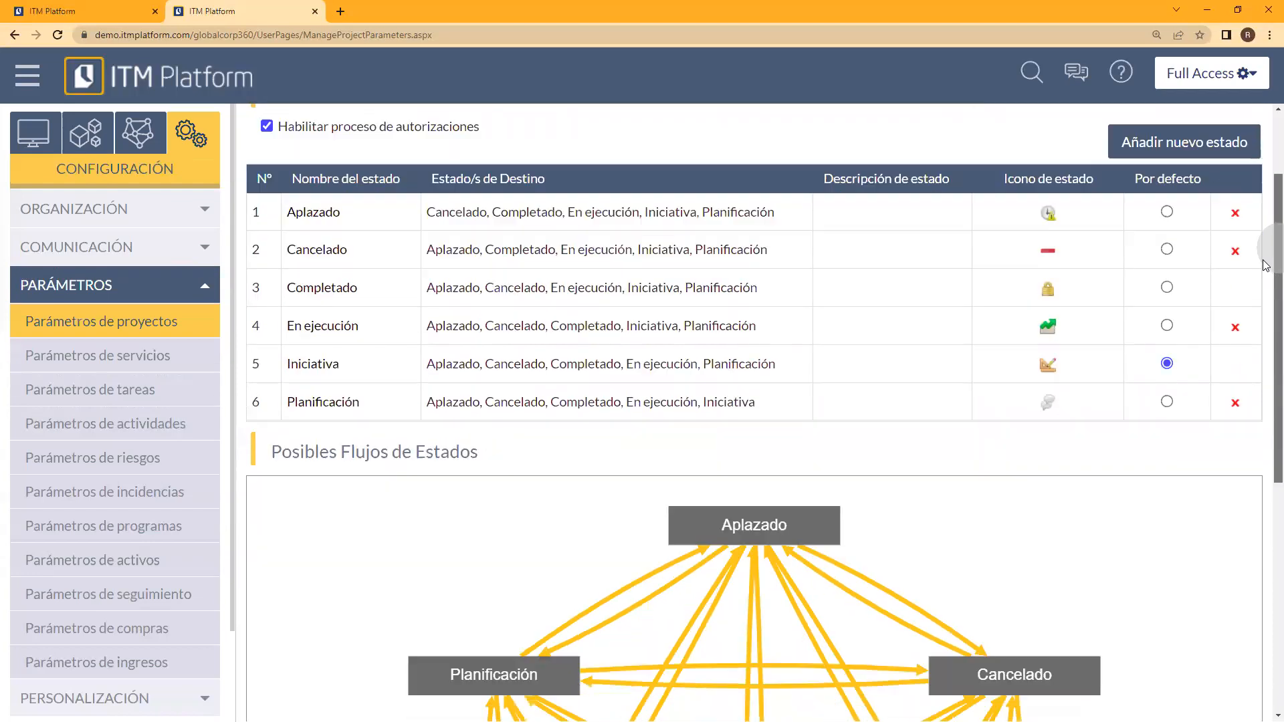
scroll(1266, 376, "down", 4)
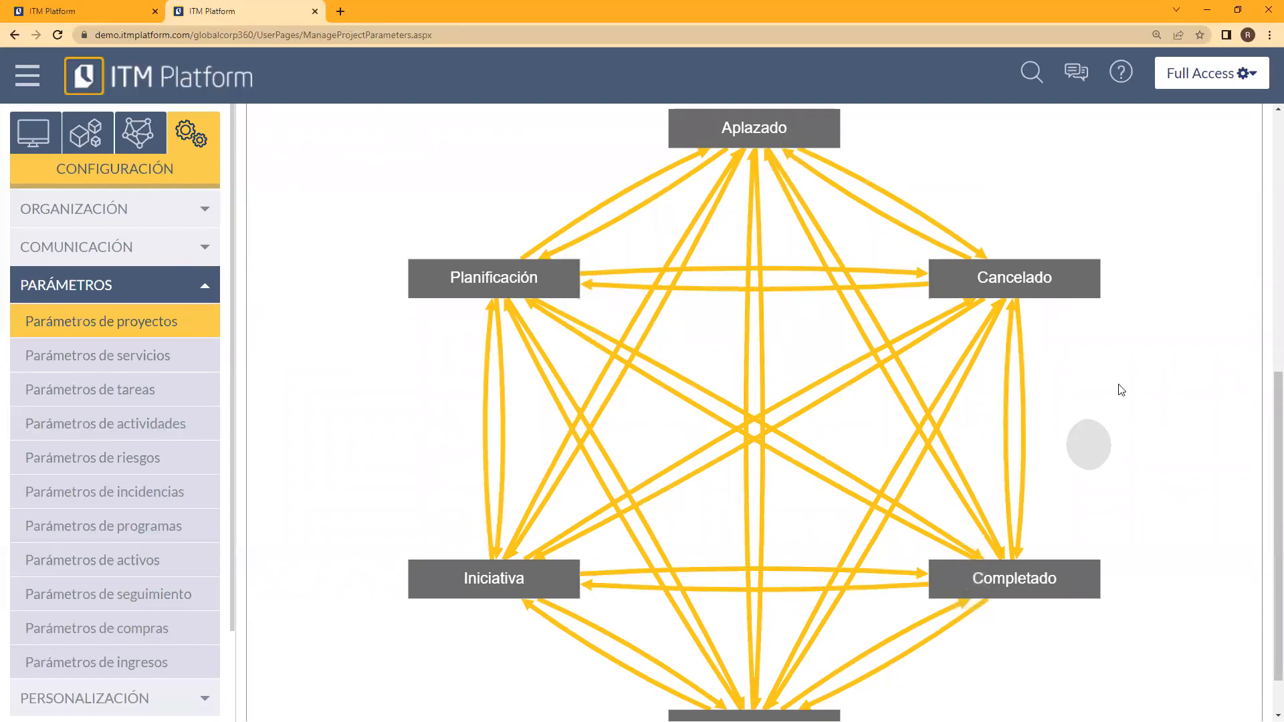
scroll(1264, 472, "down", 1)
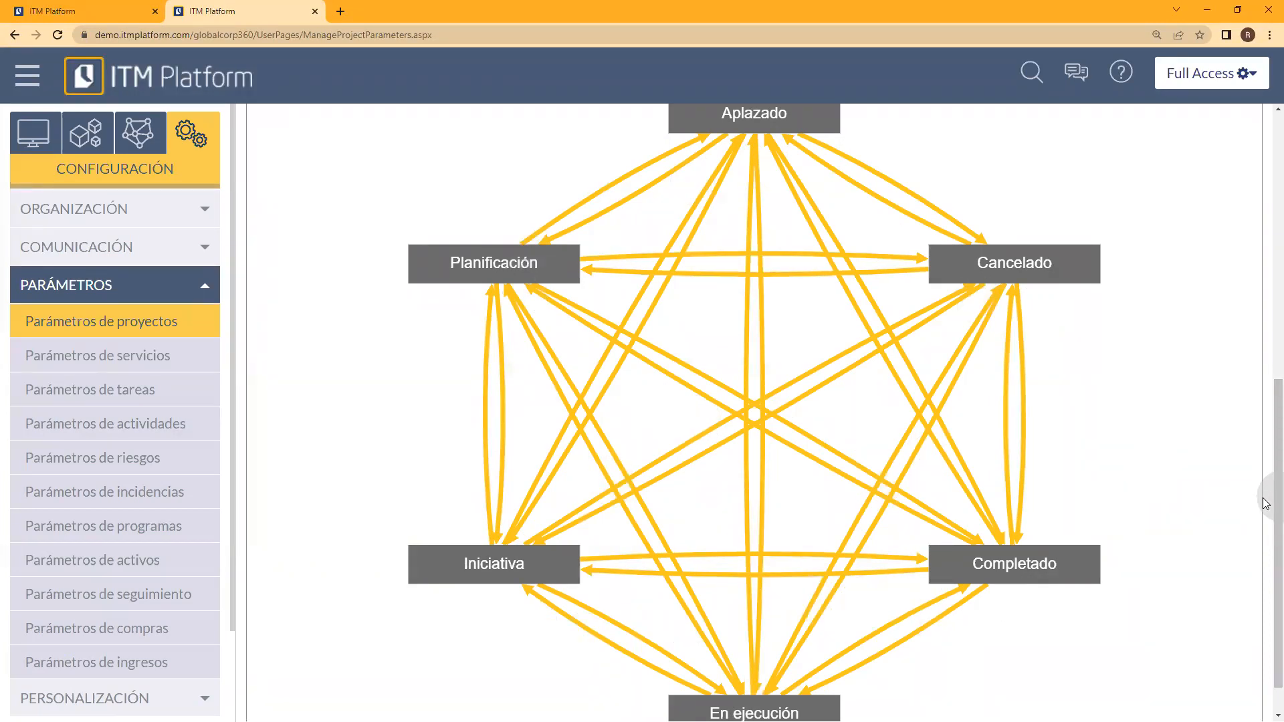
scroll(1266, 296, "up", 4)
scroll(1266, 297, "up", 4)
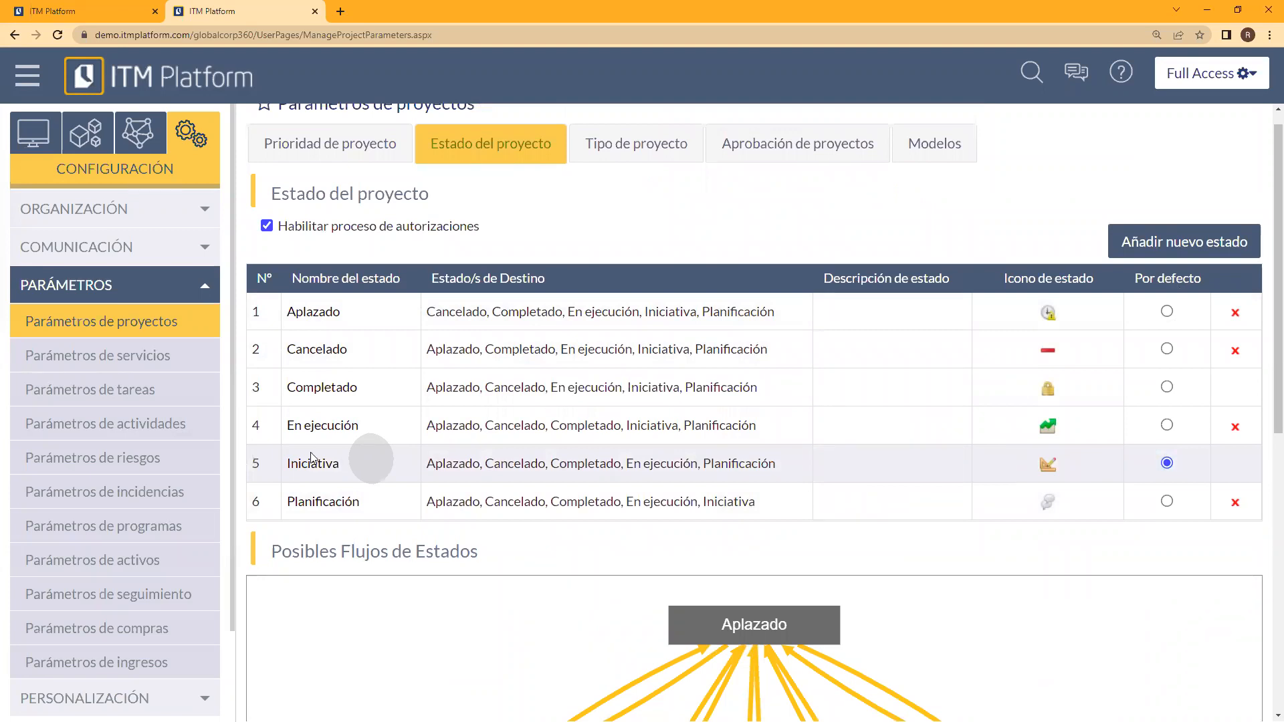
left_click_drag(1274, 338, 1265, 632)
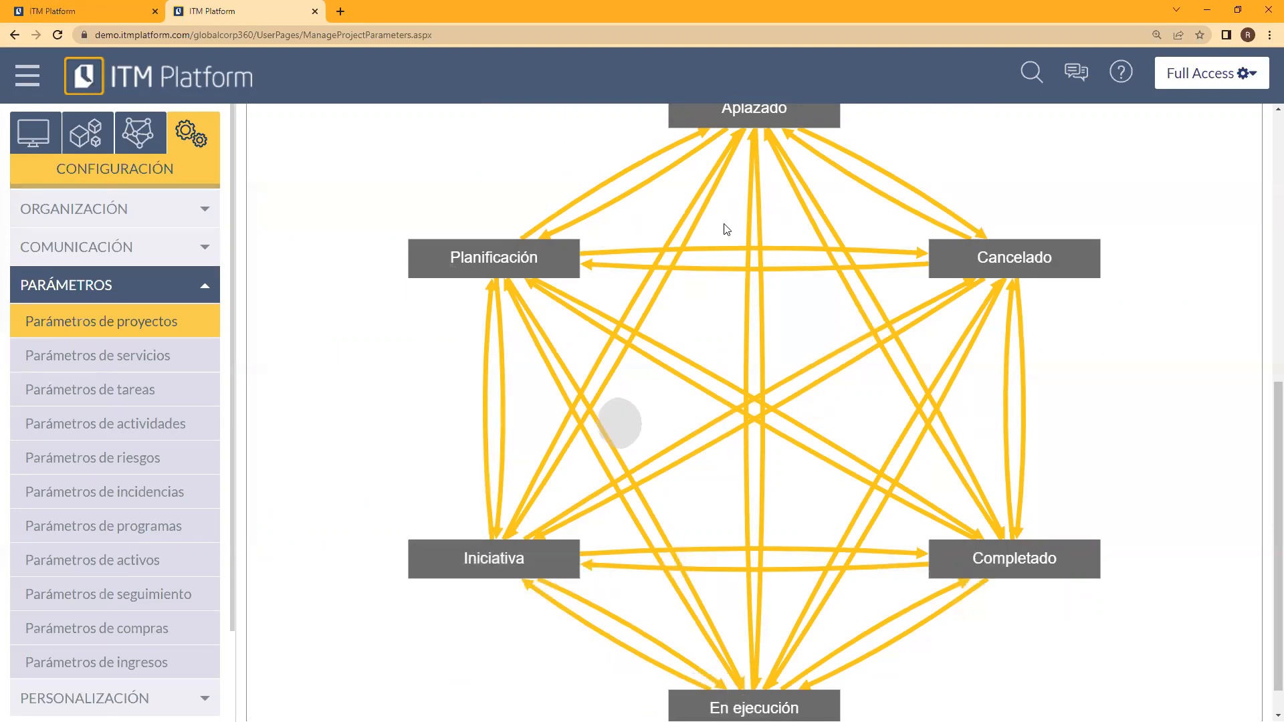
left_click_drag(1263, 485, 1263, 233)
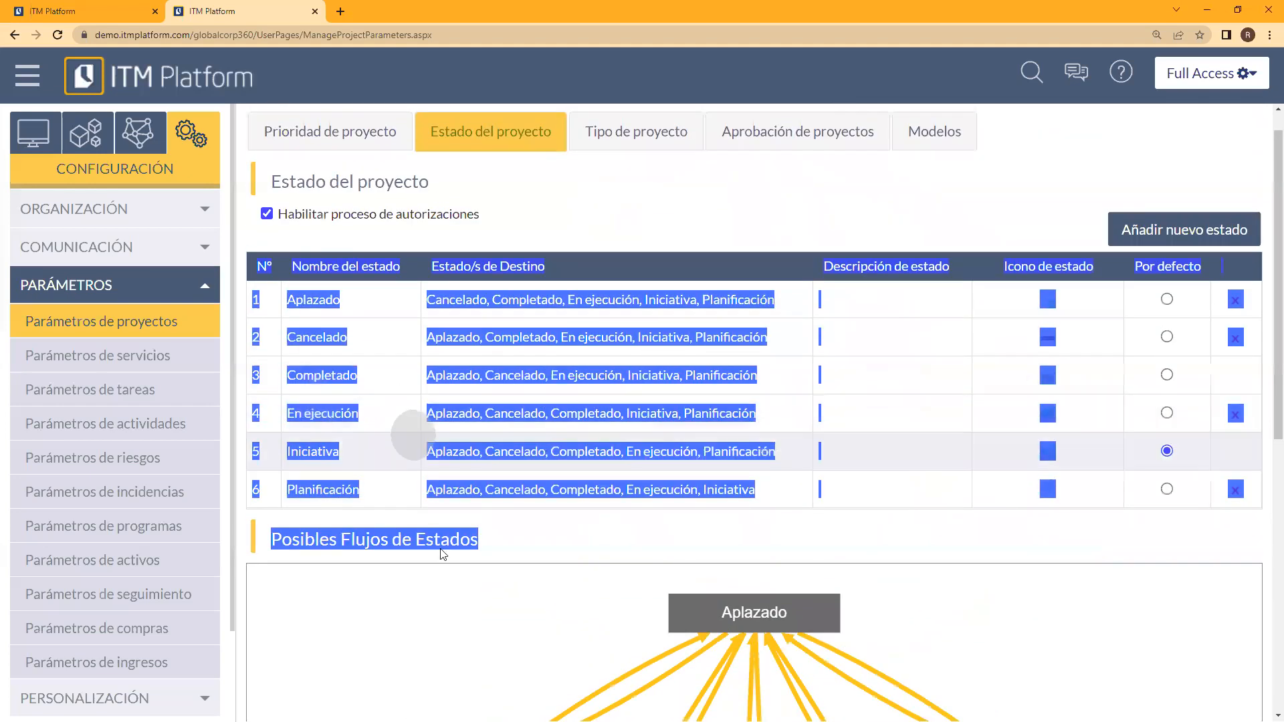
left_click(525, 549)
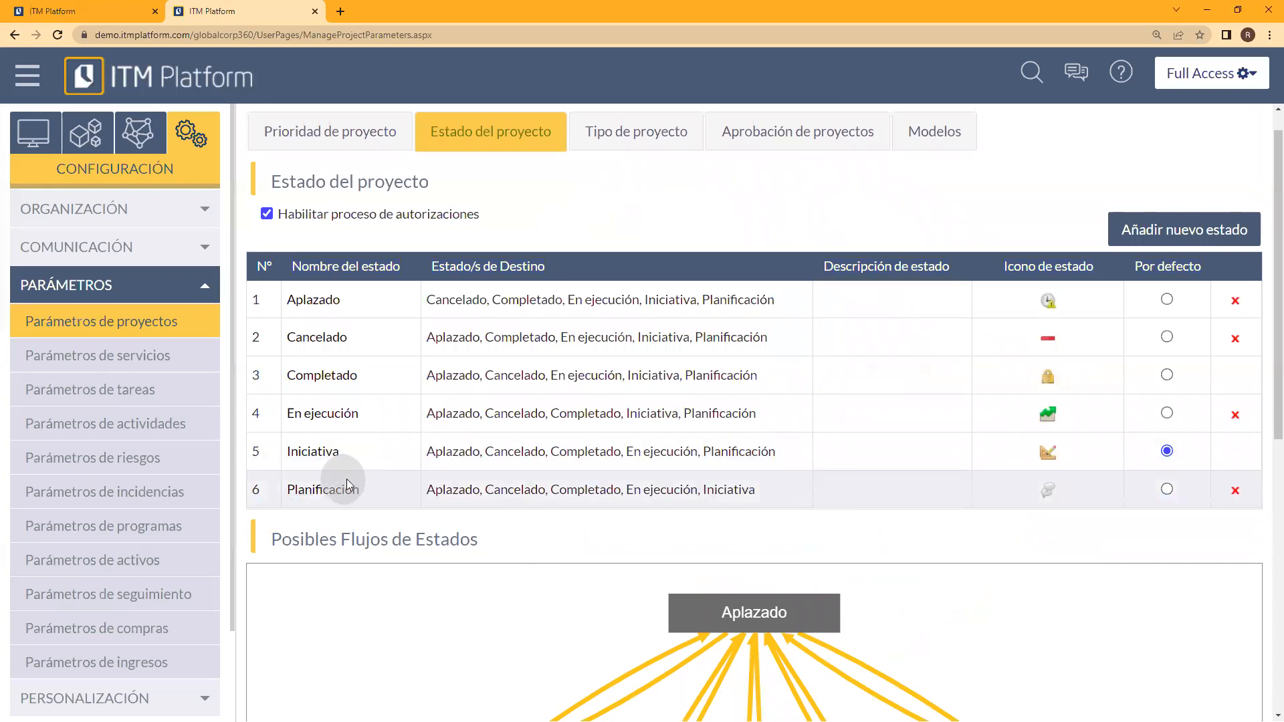
Step: Try to open the Iniciativa project status and submit the login page without credentials
left_click(315, 457)
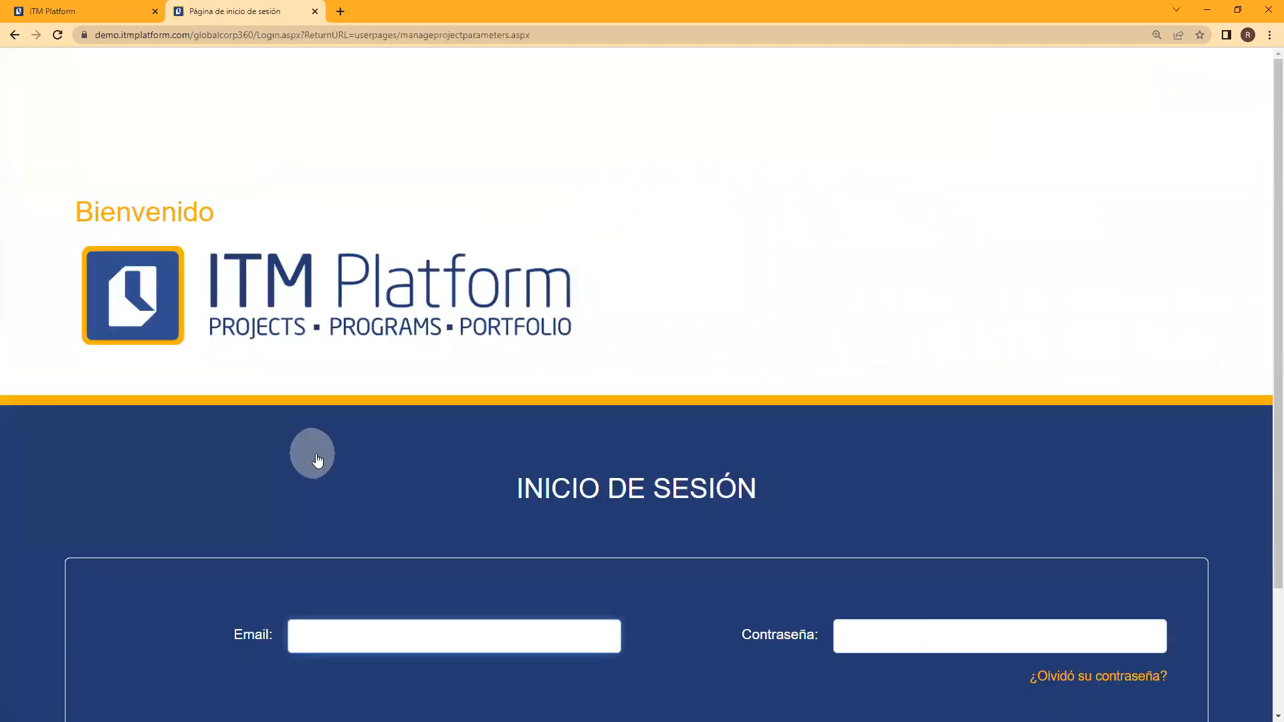
scroll(736, 525, "down", 2)
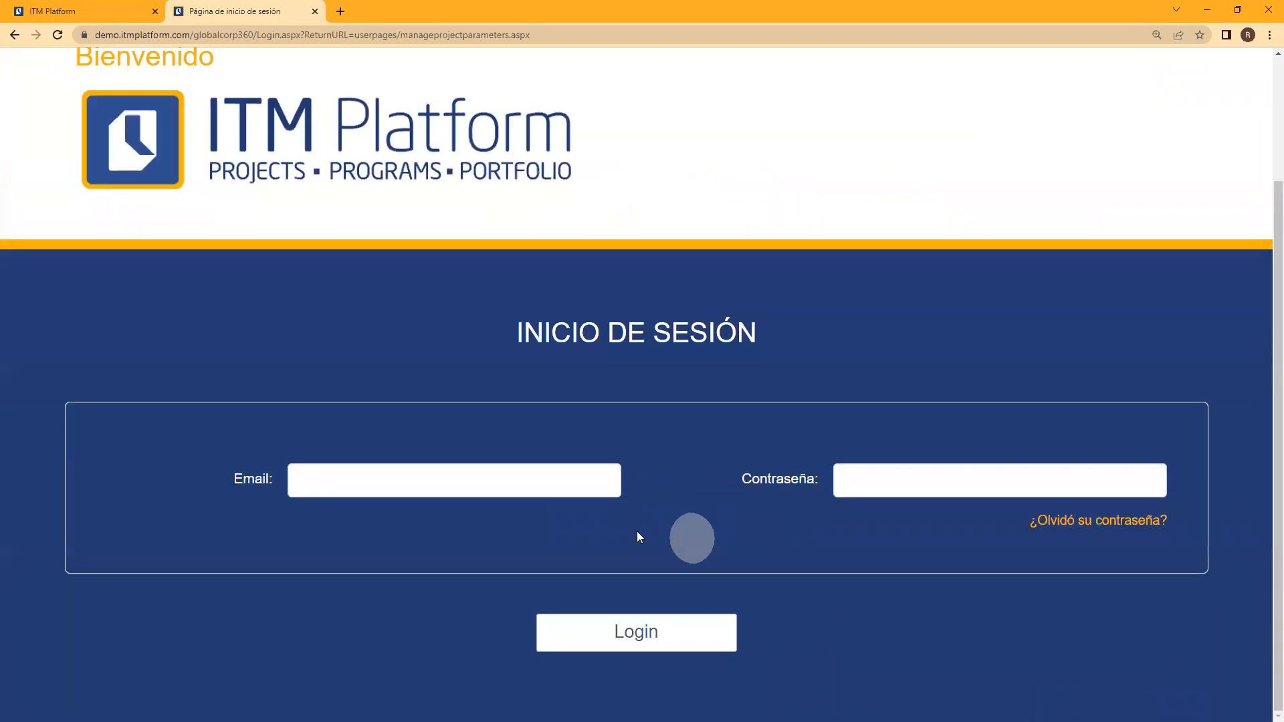
left_click(606, 635)
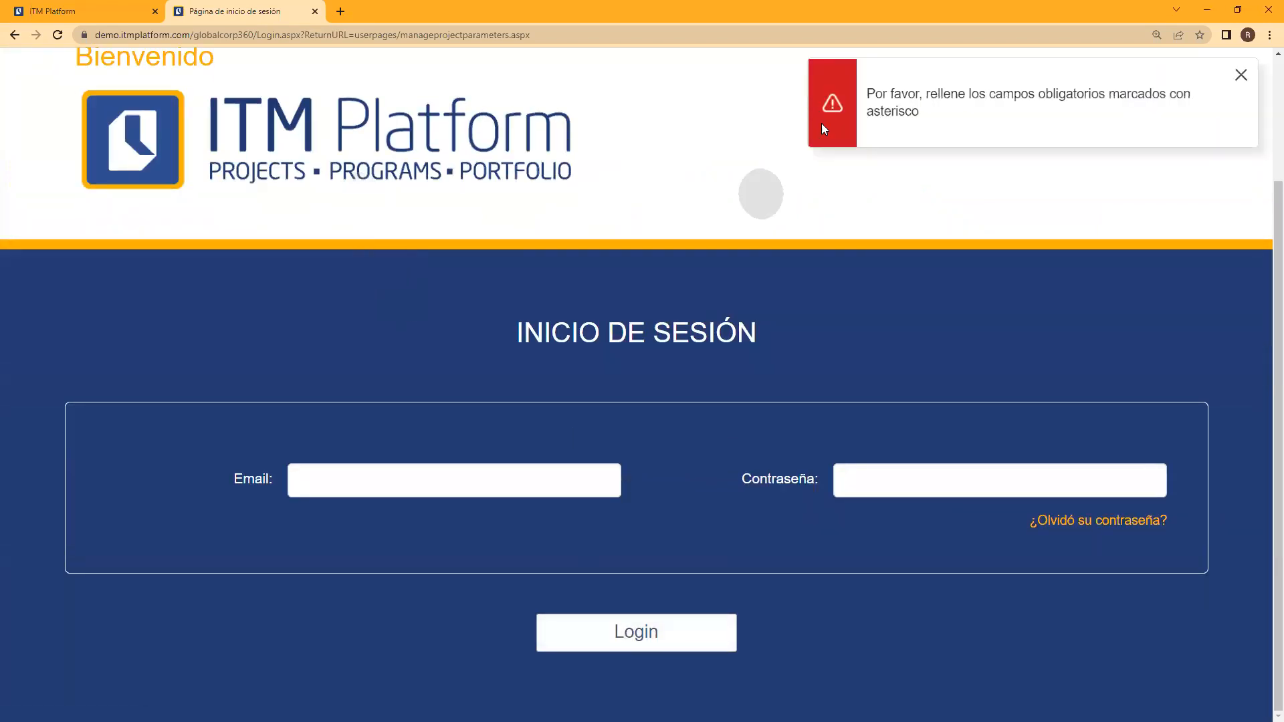
Step: Close the login page and reopen Entorno Demo from the help options of the main ITM Platform account
left_click(316, 16)
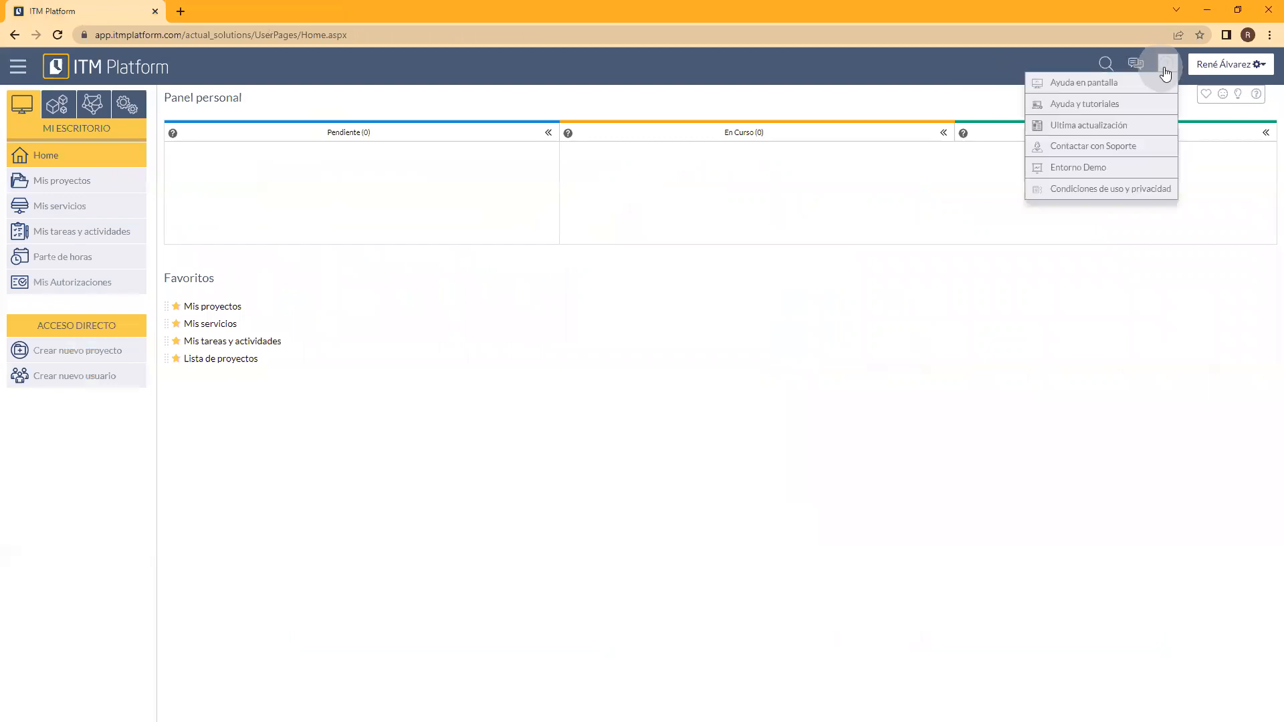
mouse_move(1168, 64)
left_click(1141, 168)
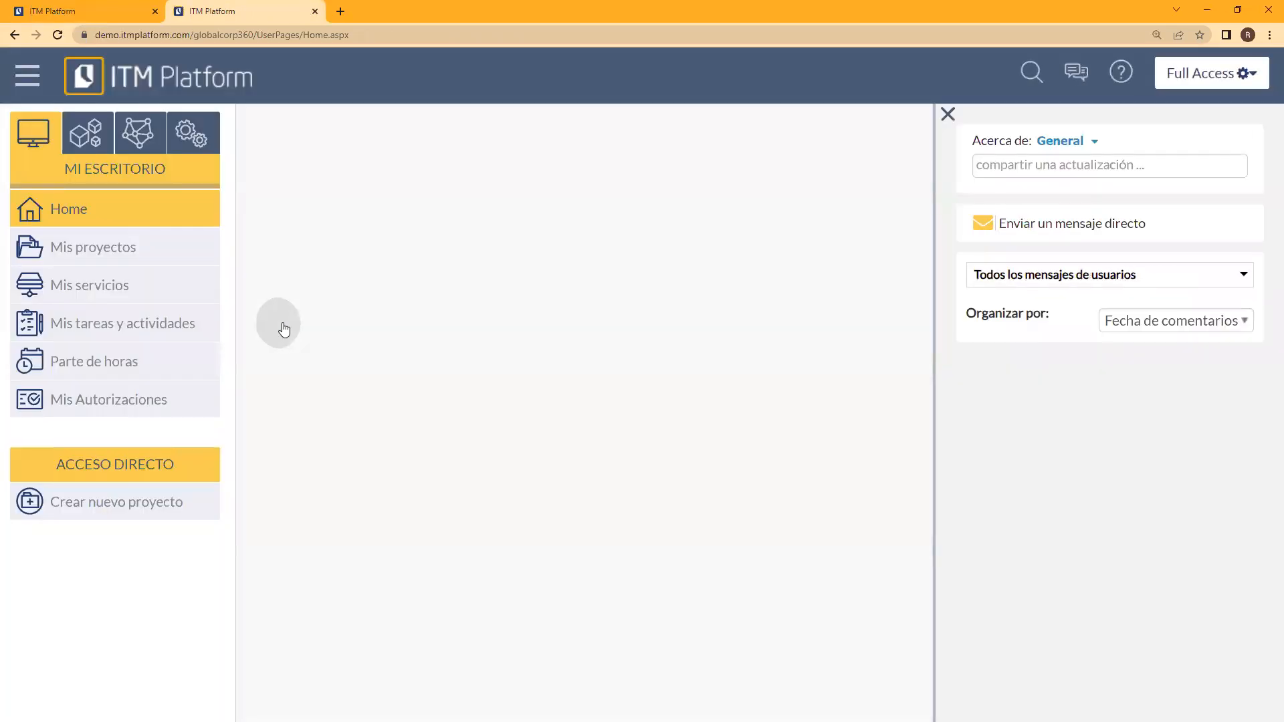
Step: Return to the project parameters in Configuración, close the messages panel and open Estado del proyecto
left_click(192, 134)
left_click(146, 324)
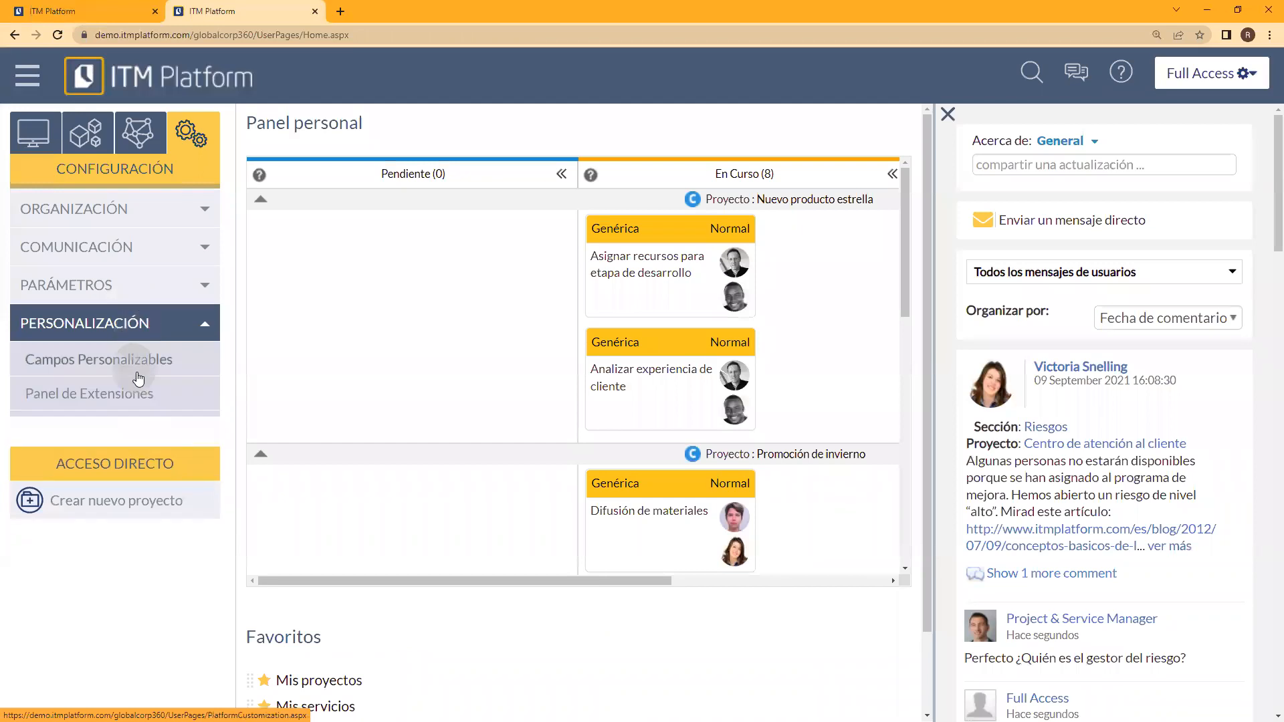
left_click(134, 287)
left_click(133, 328)
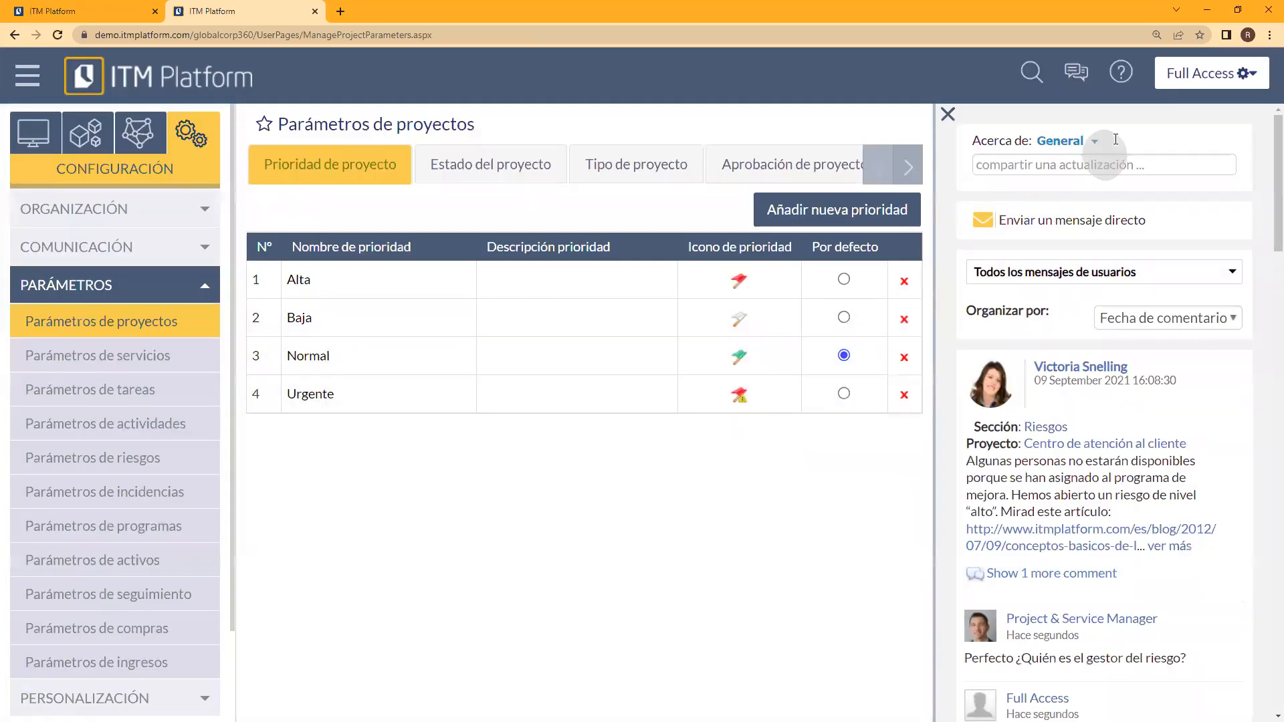
left_click(949, 115)
left_click(508, 175)
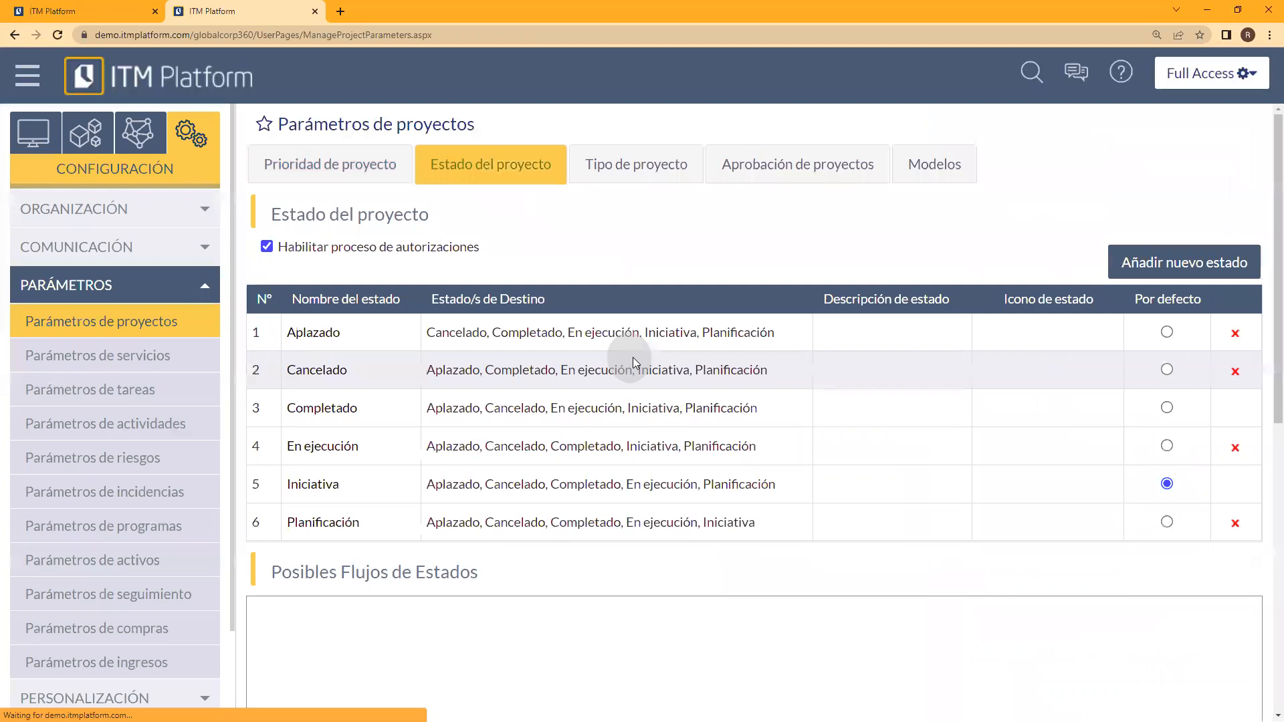
Step: Restrict the Iniciativa project status's destination statuses to Planificación and Aplazado, and save the status
left_click(314, 485)
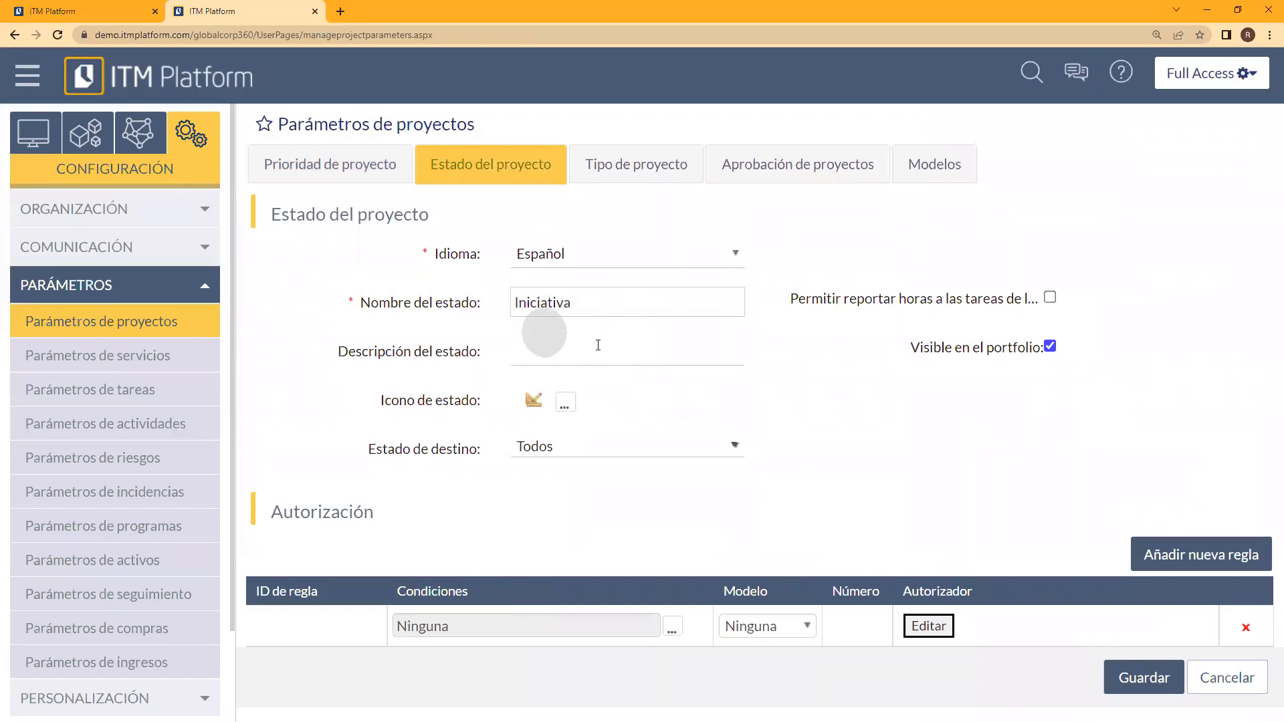
left_click(731, 448)
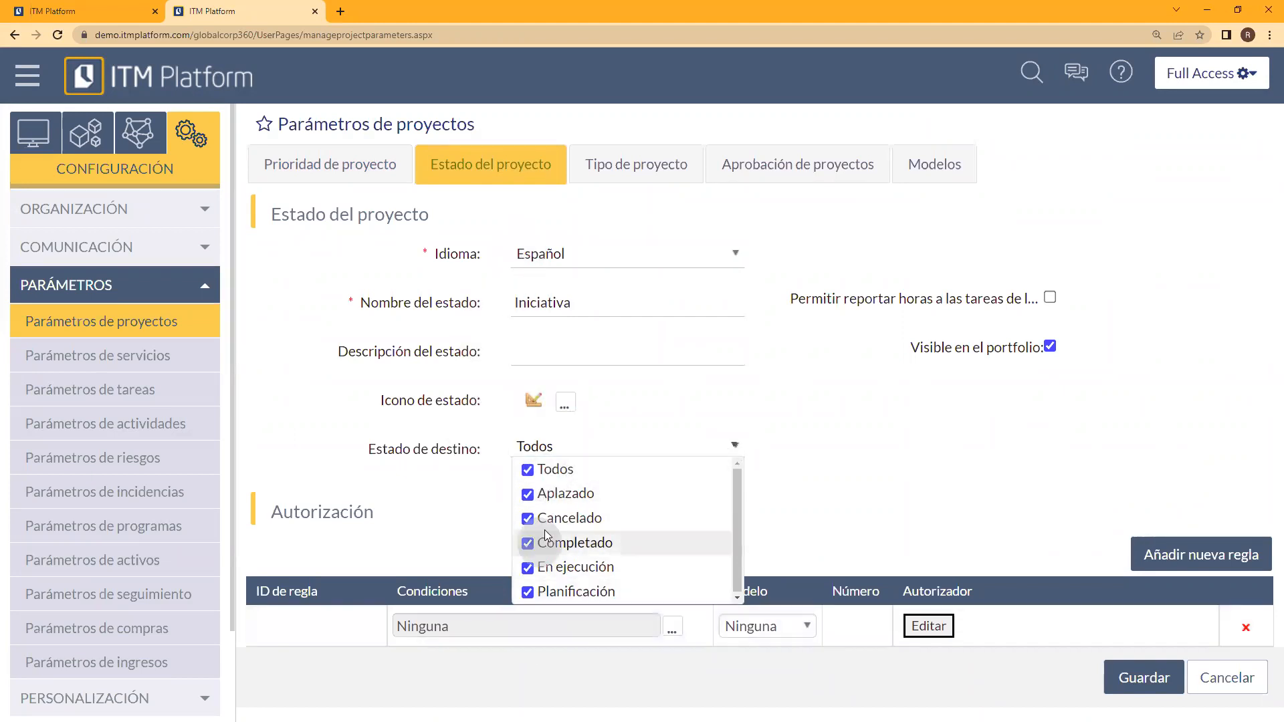
left_click(528, 470)
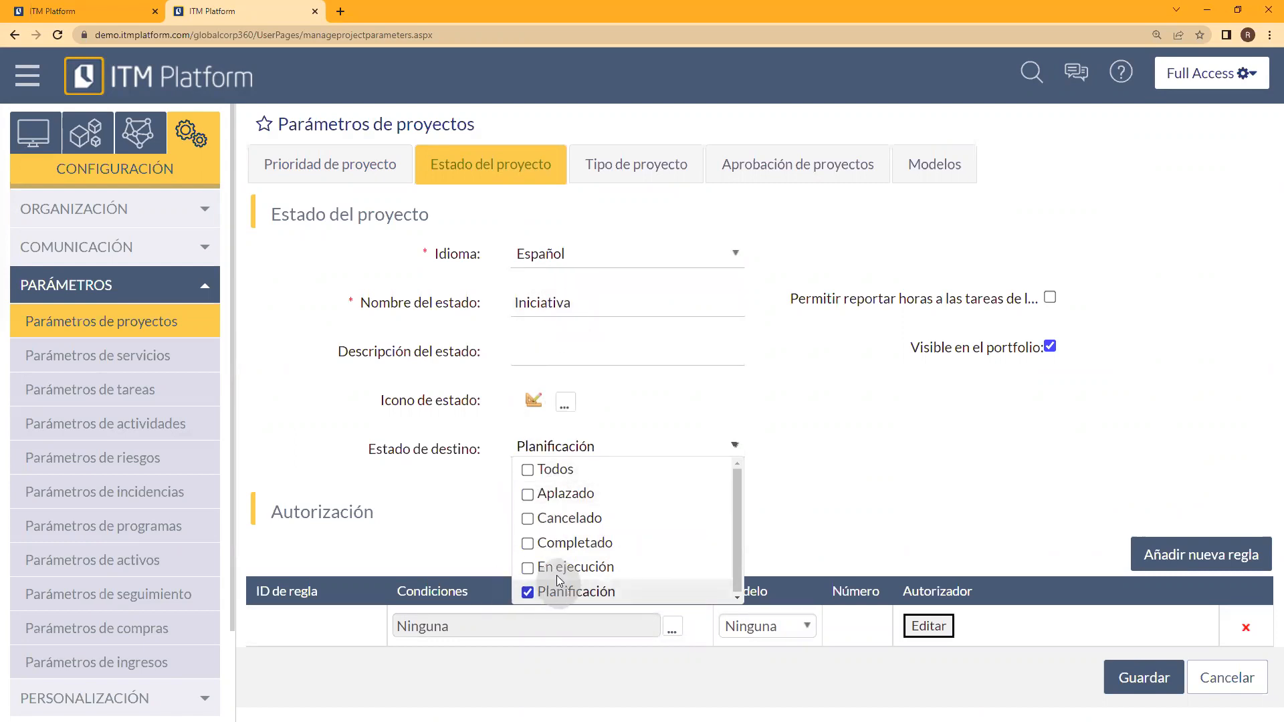
left_click(528, 494)
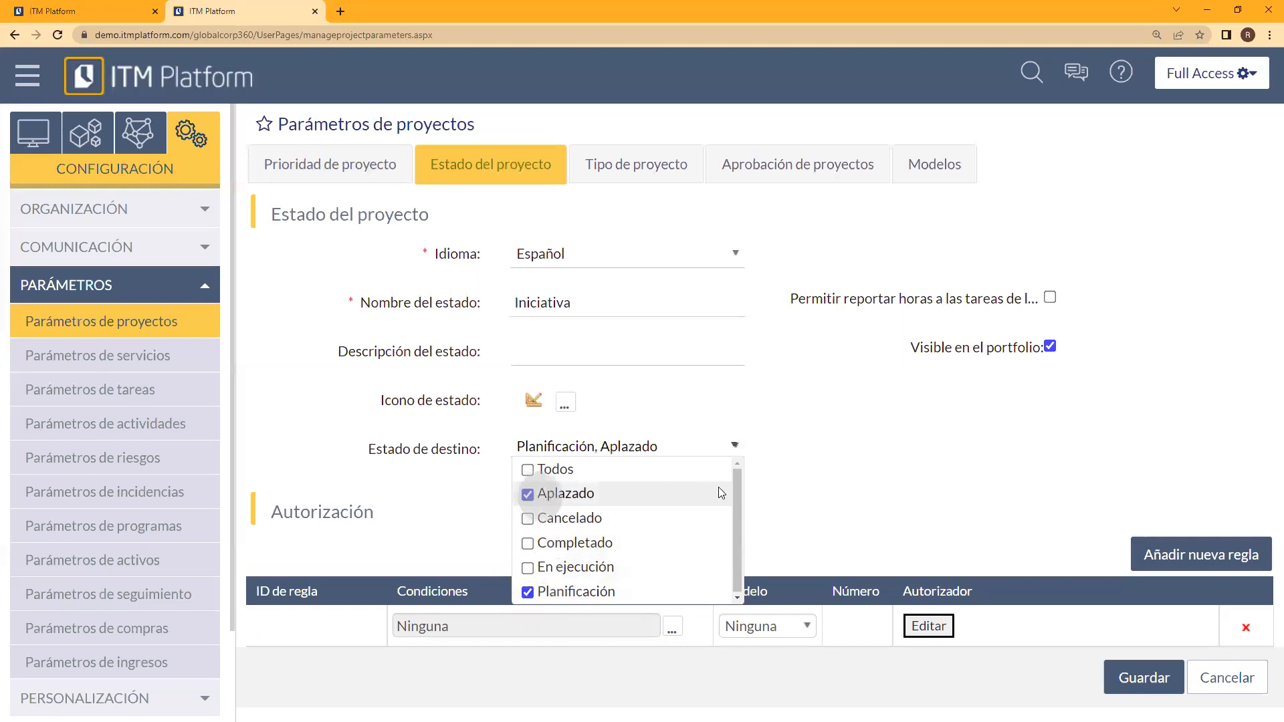
left_click(838, 479)
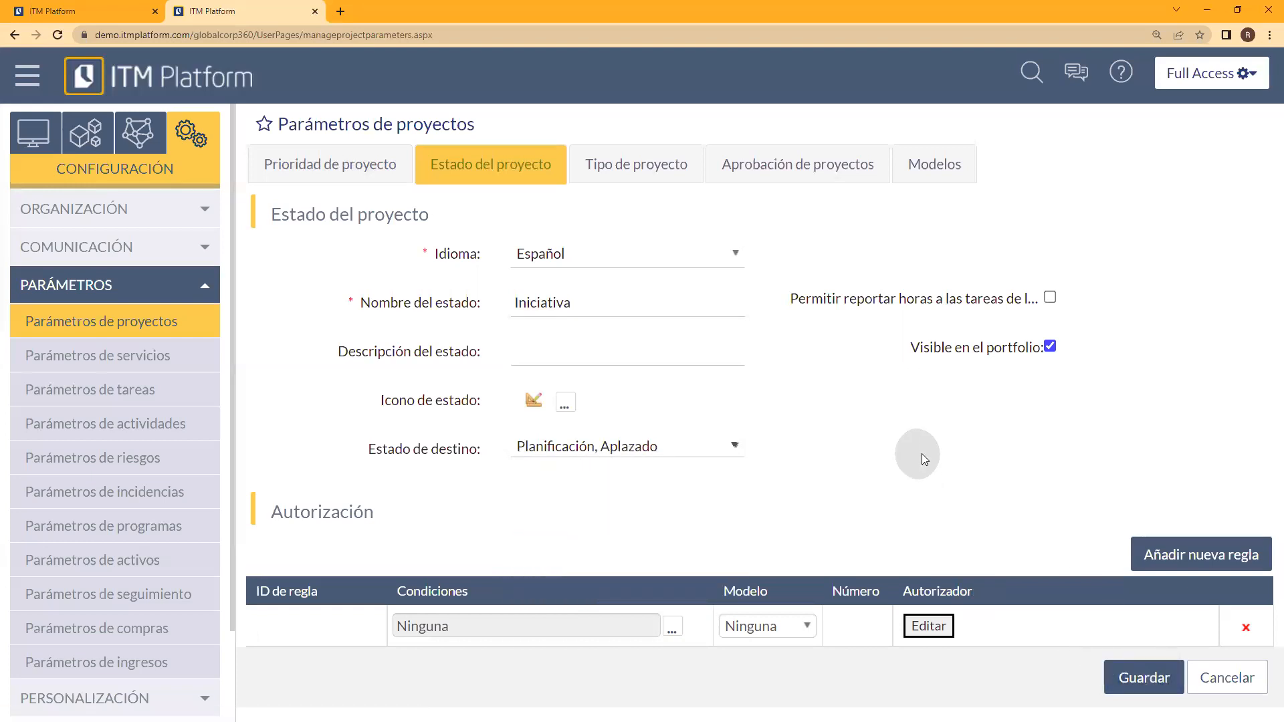
Step: Examine the Posibles Flujos de Estados diagram and the En ejecución status's authorization rule, leaving the status without saving
left_click_drag(1267, 373, 1266, 629)
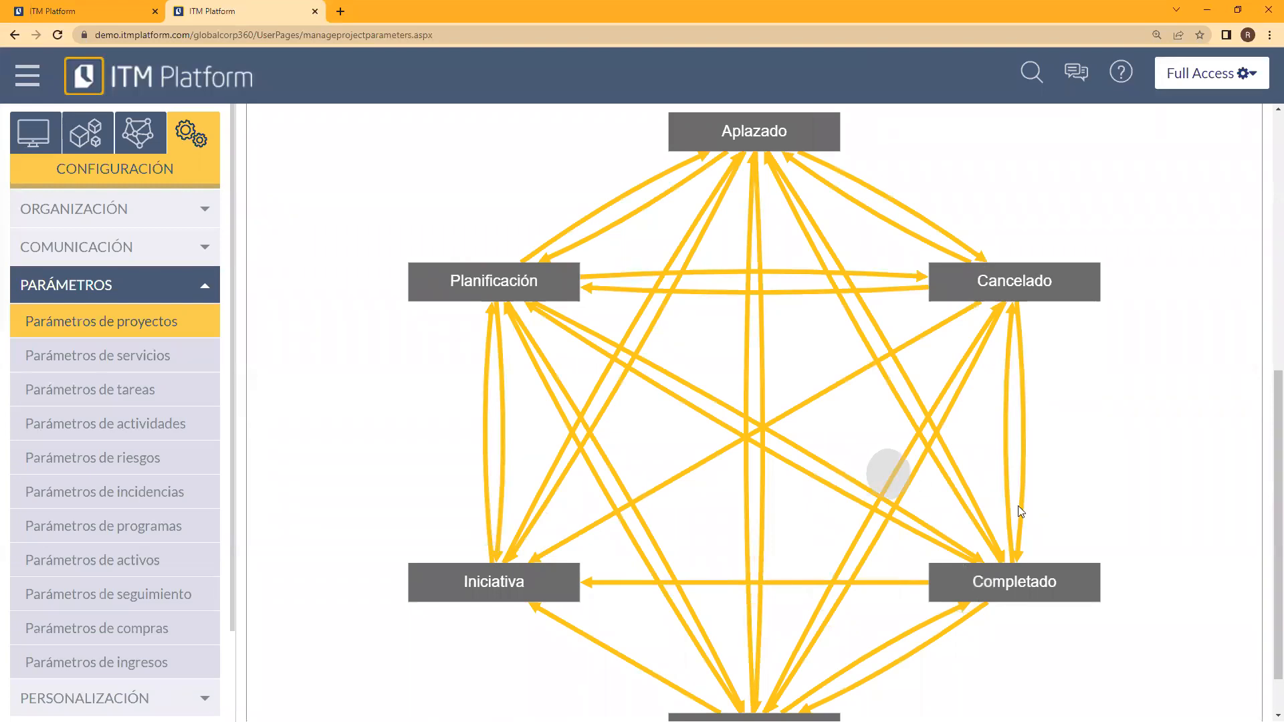
left_click_drag(1263, 568, 1267, 372)
scroll(1195, 465, "up", 1)
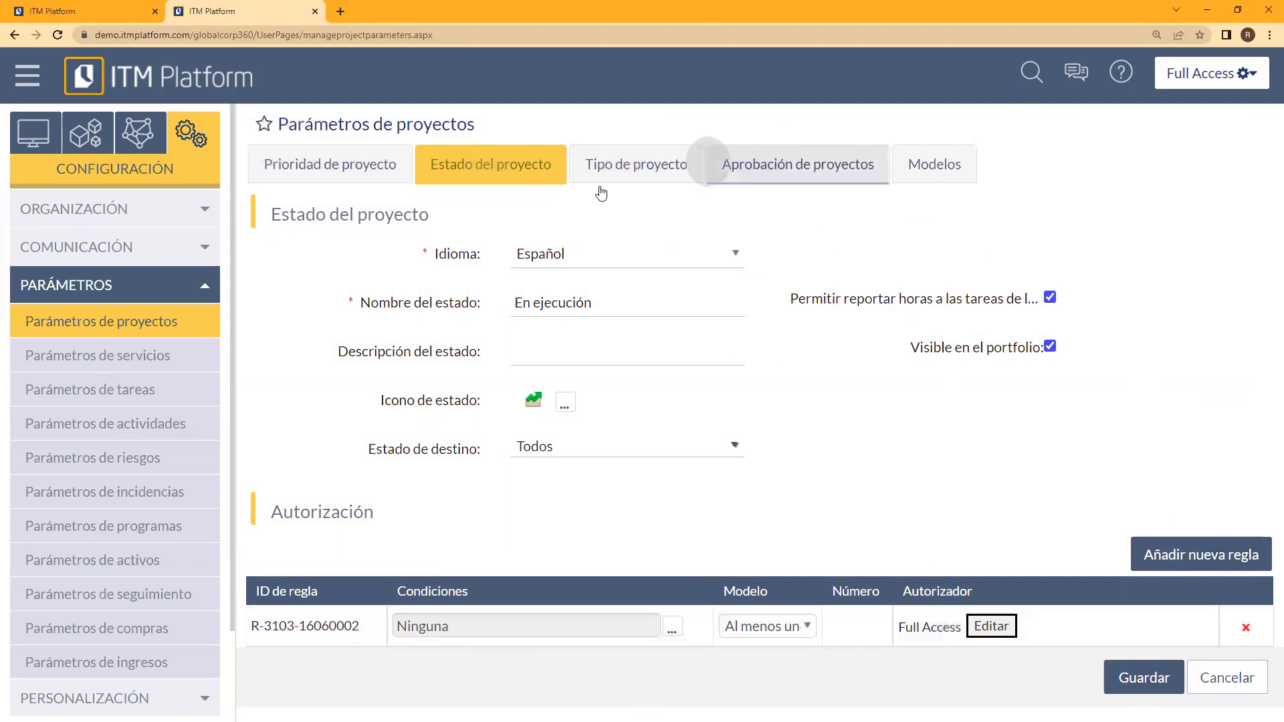
left_click(1223, 679)
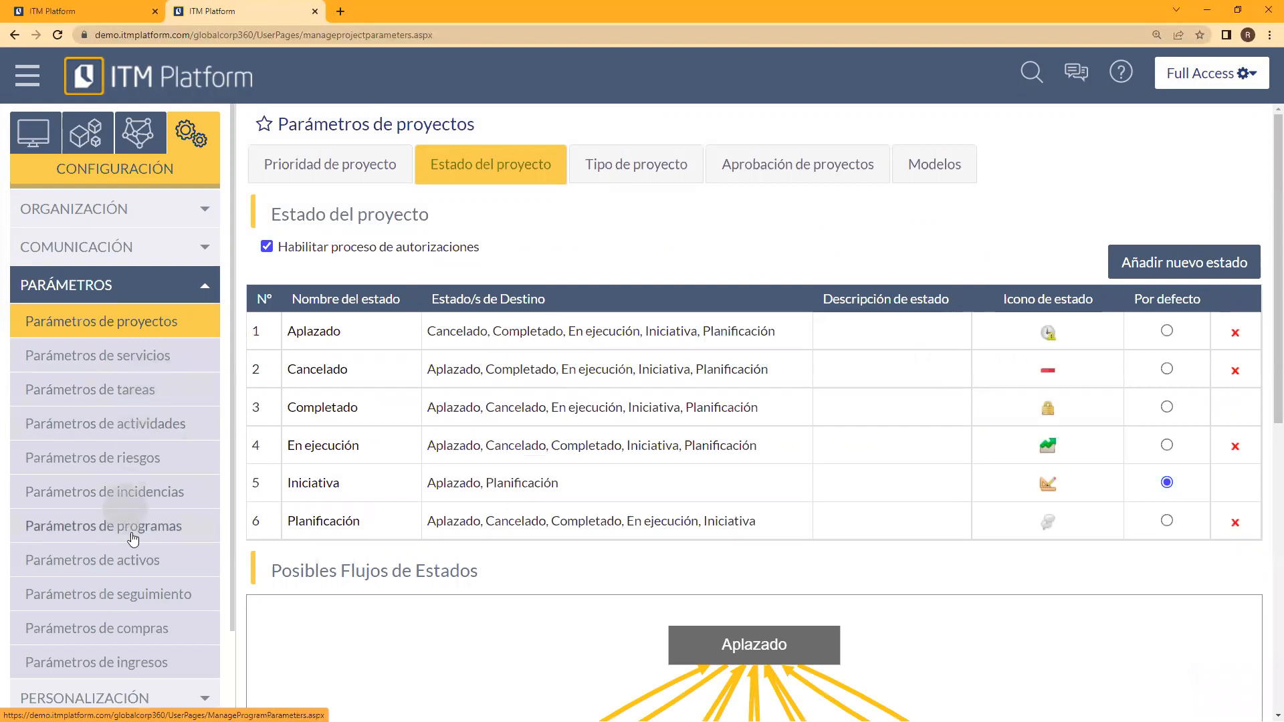
Step: Examine the purchase types in Parámetros de compras and the form for a new type, leaving it without saving
left_click(124, 629)
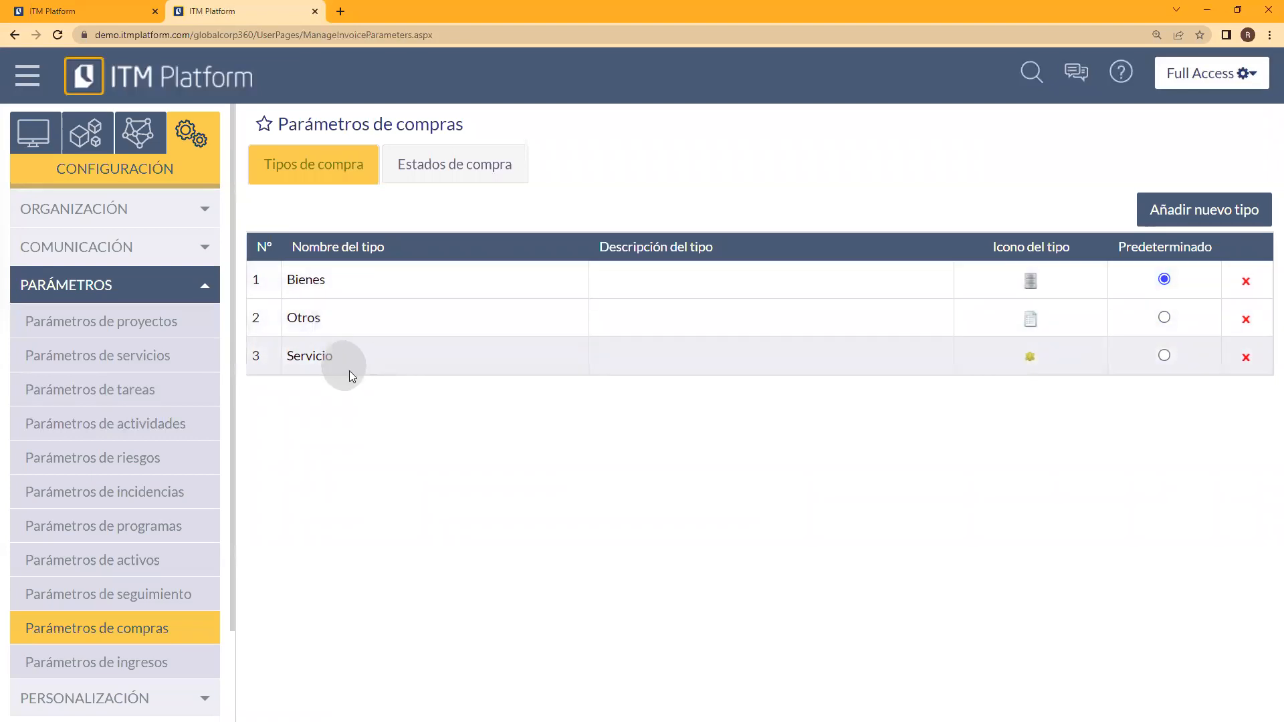
left_click(1166, 208)
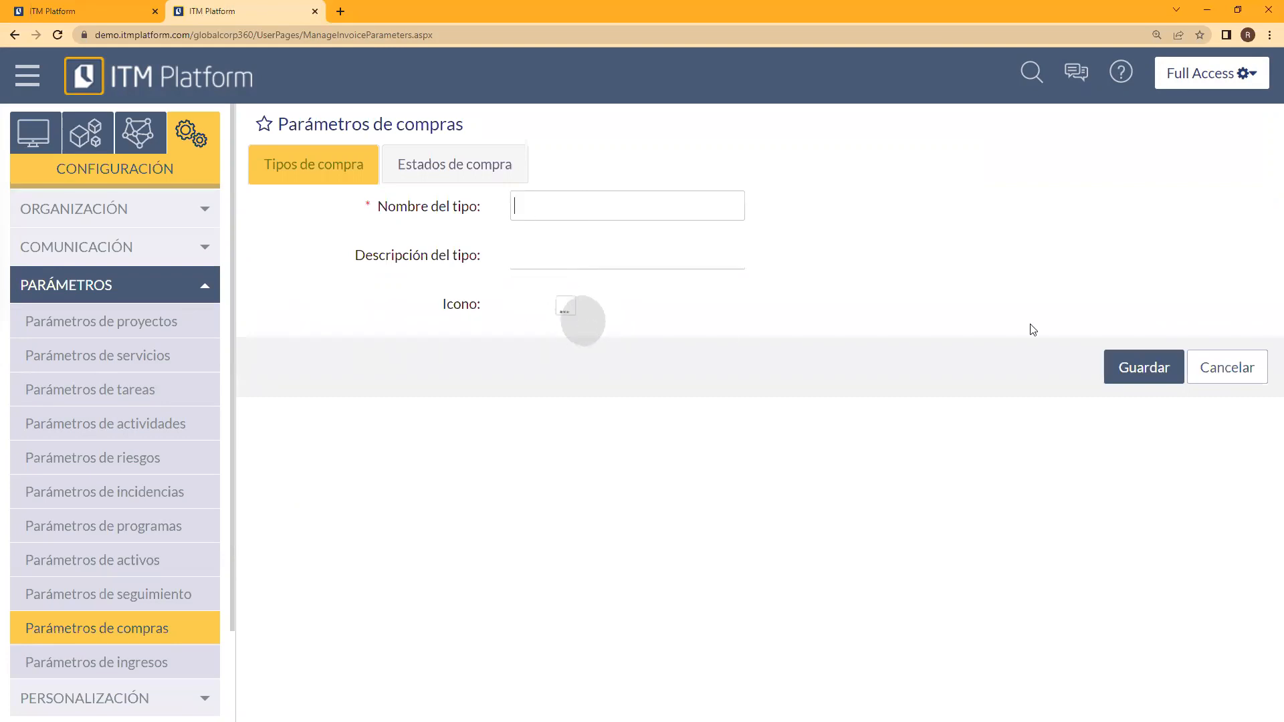
left_click(1211, 366)
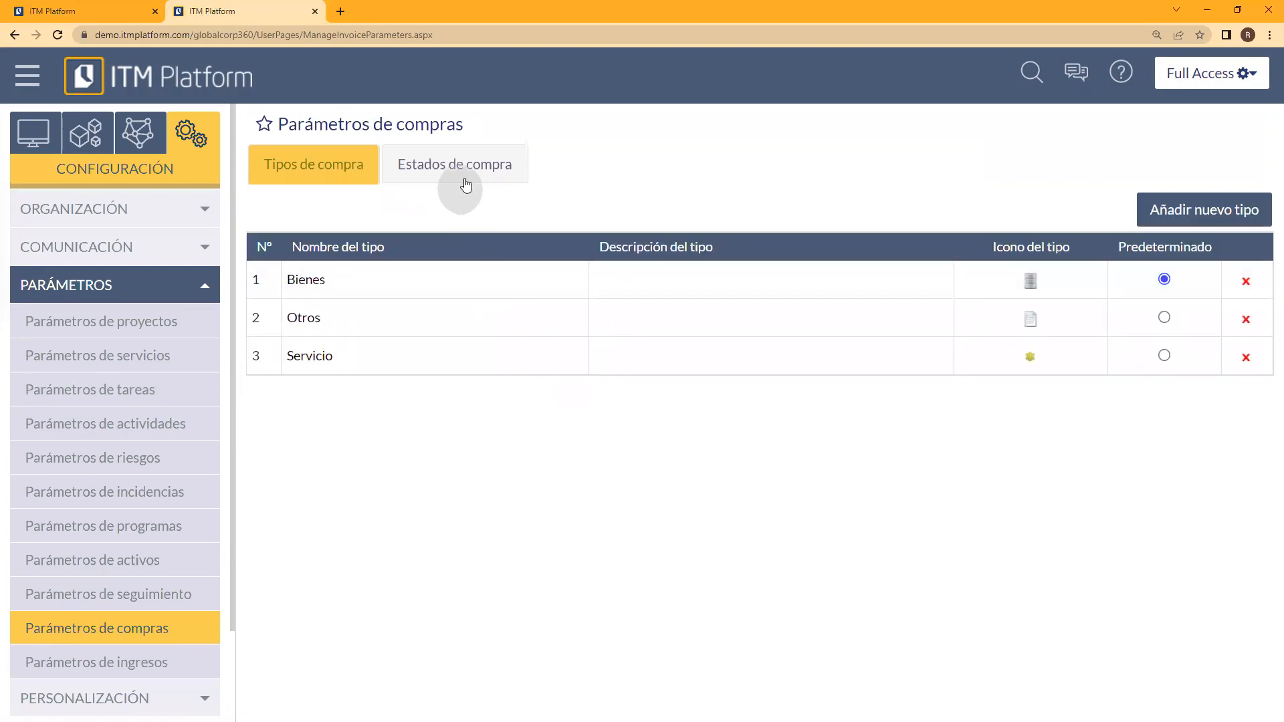
Step: Examine the purchase statuses and compare the real-amount budget setting of Planificado and Pagado, closing both without saving
left_click(468, 173)
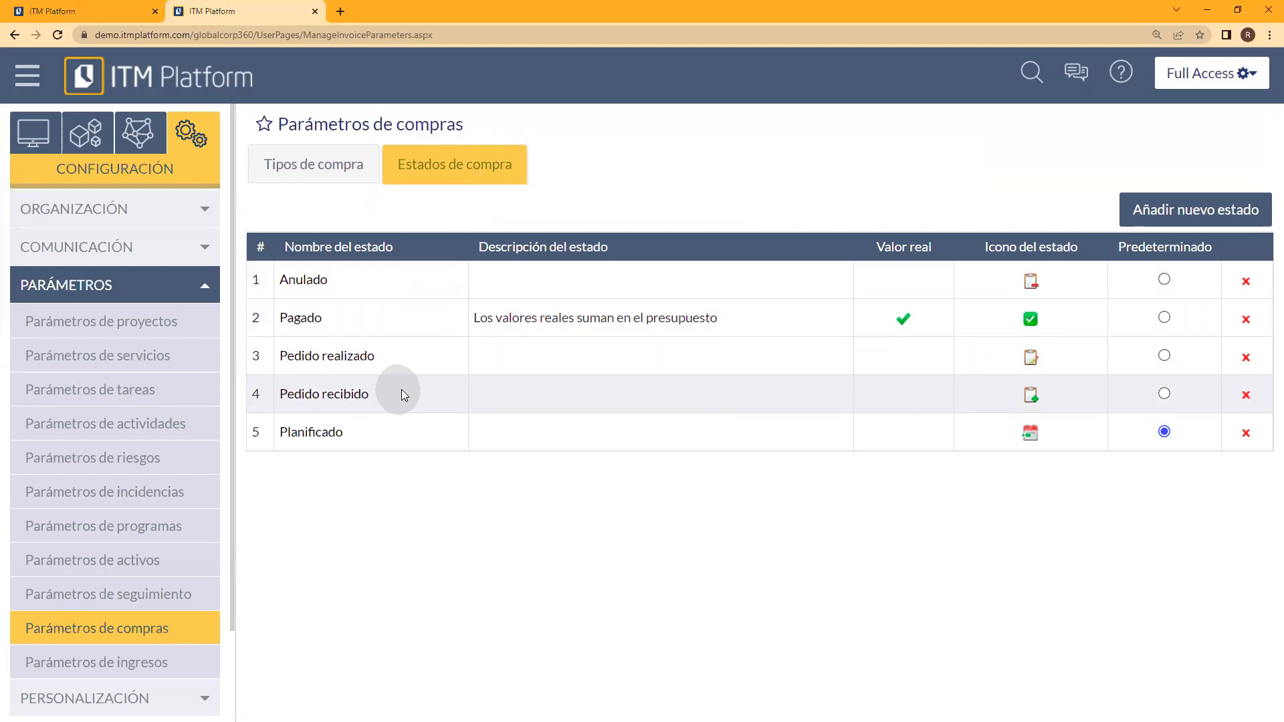
left_click(319, 435)
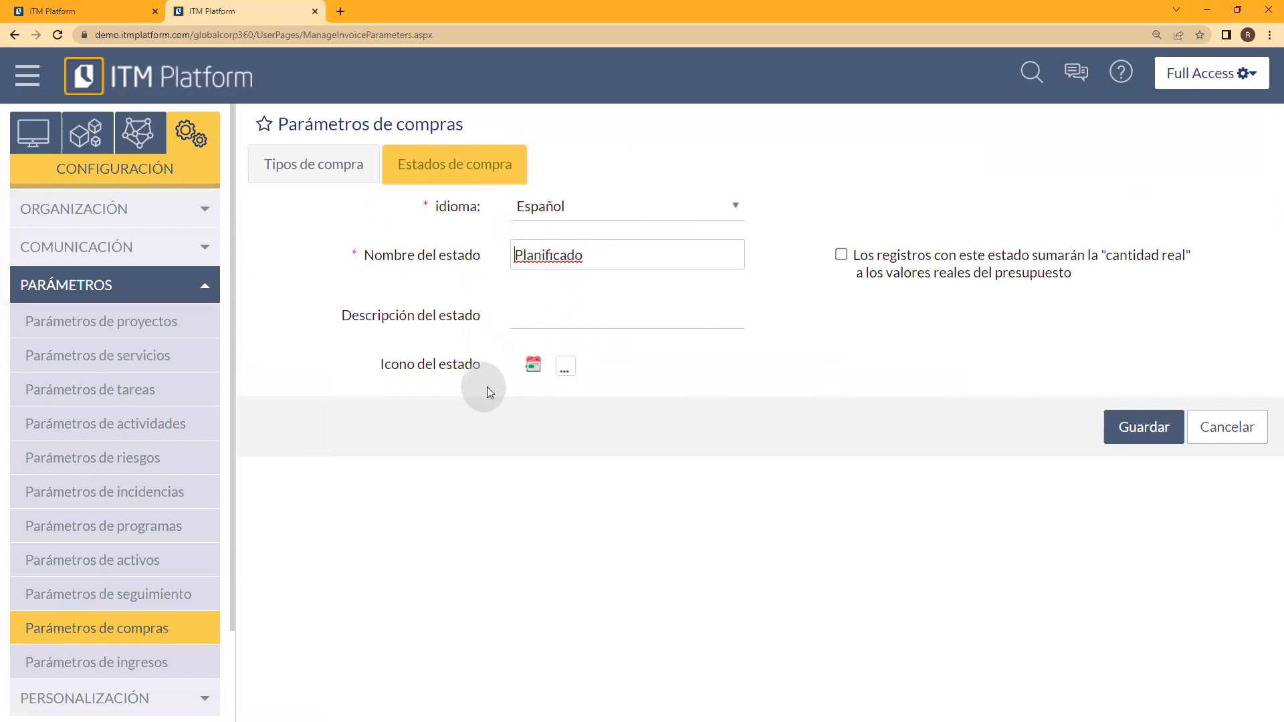
left_click(1227, 429)
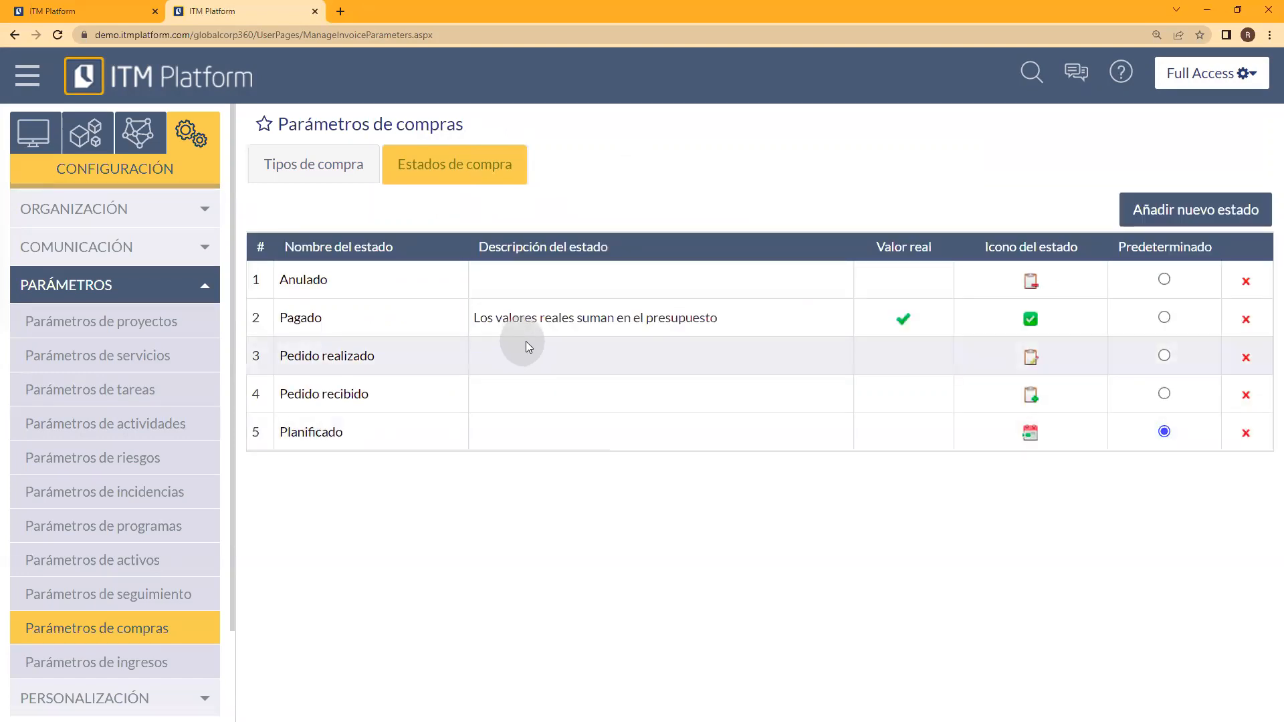
left_click(311, 323)
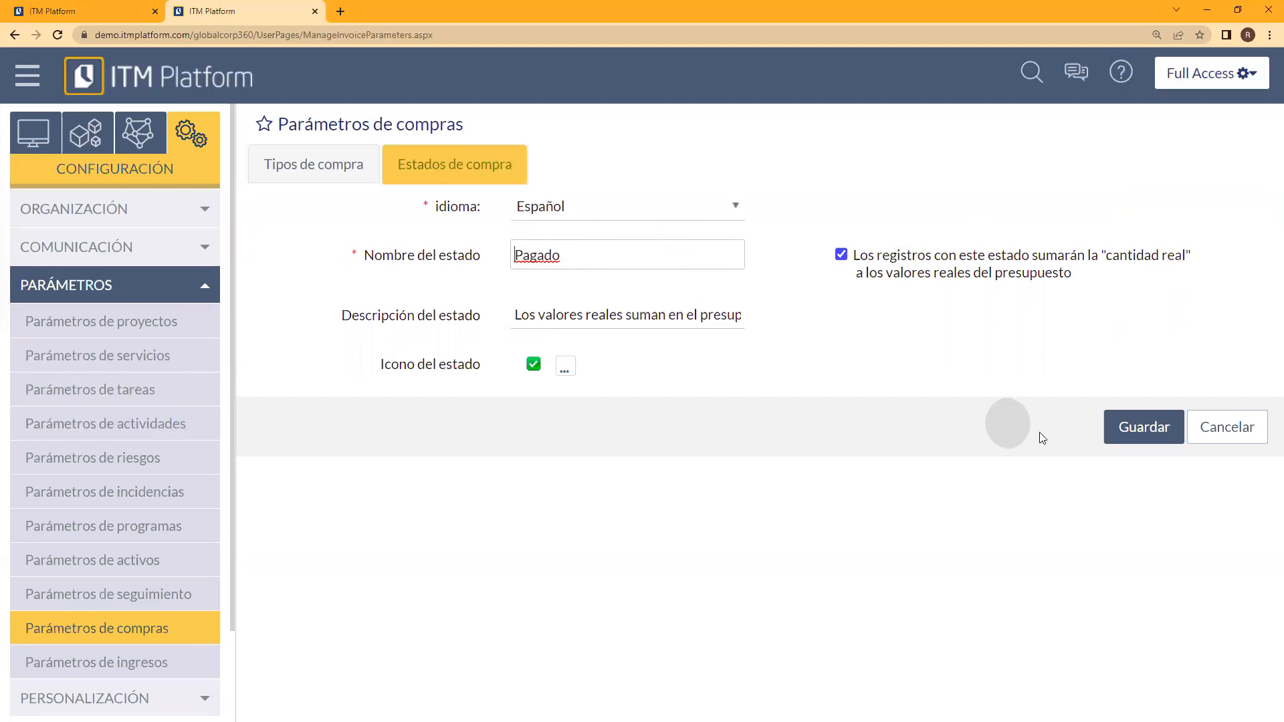
left_click(1224, 435)
Step: Examine the Planificado and Cobrado revenue statuses in Parámetros de ingresos, closing both without saving
left_click(118, 662)
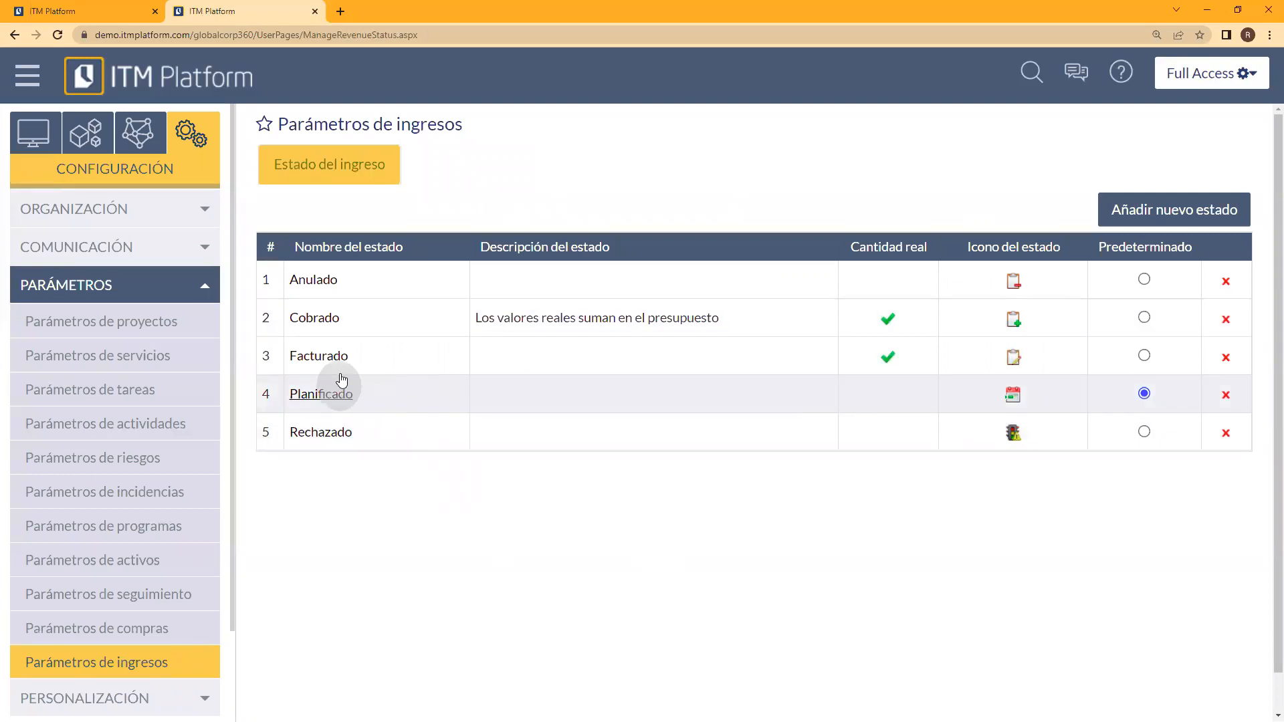
left_click(322, 400)
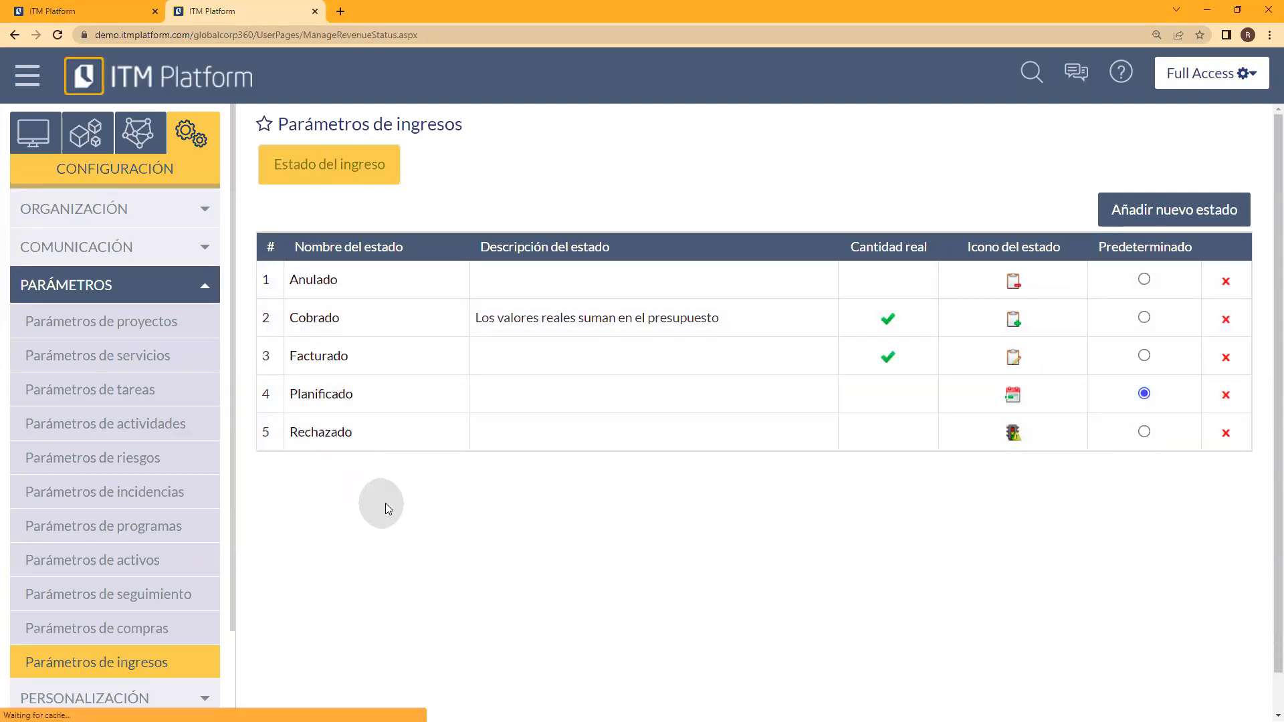
left_click(1220, 432)
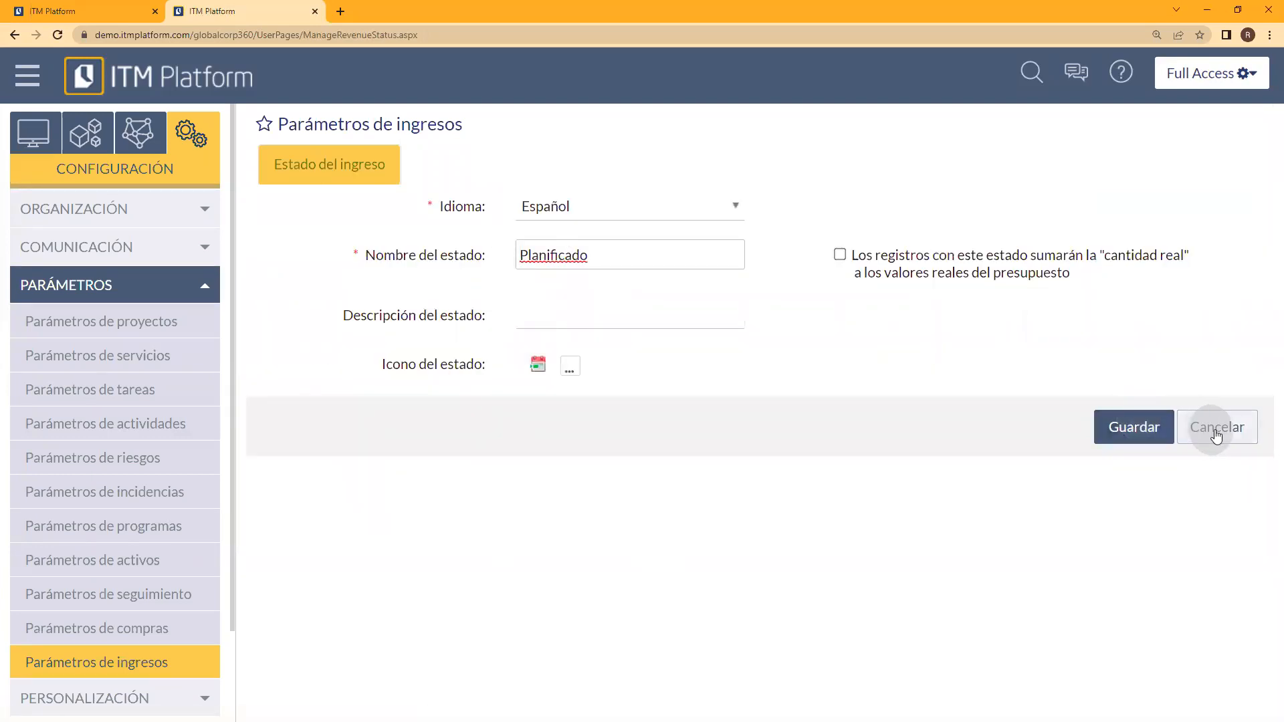
left_click(314, 325)
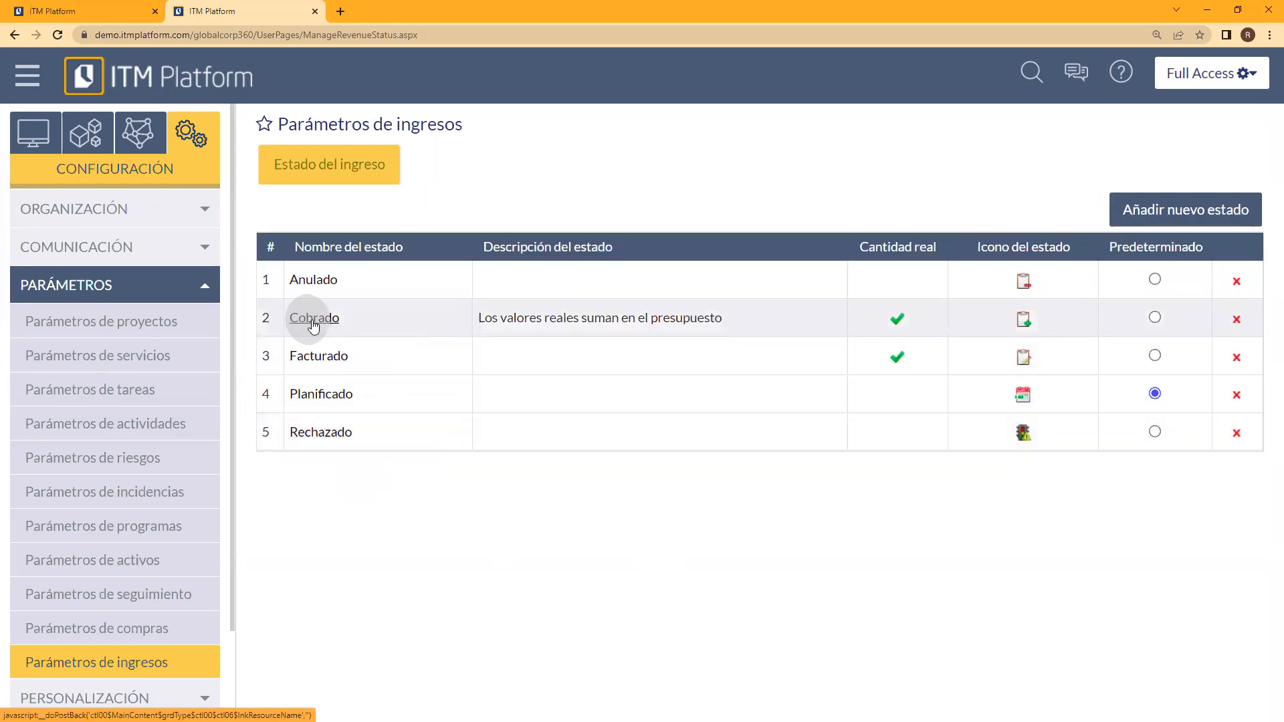
left_click(970, 253)
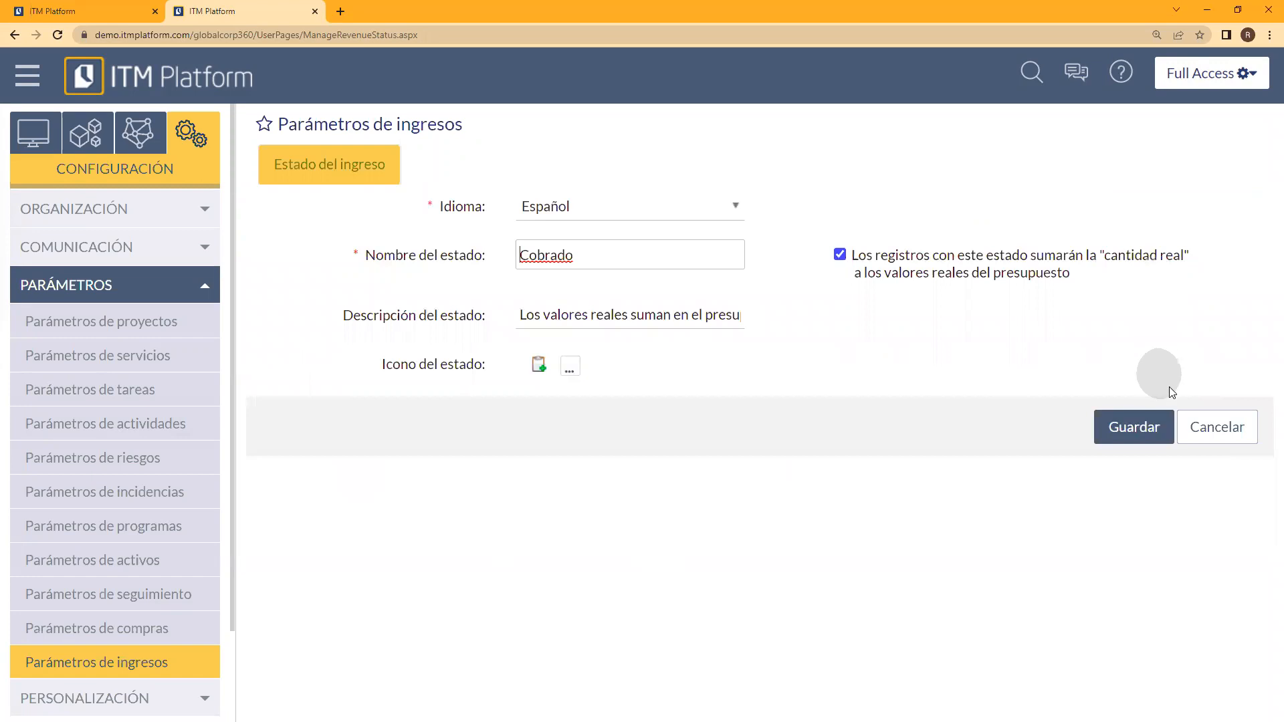
left_click(1190, 427)
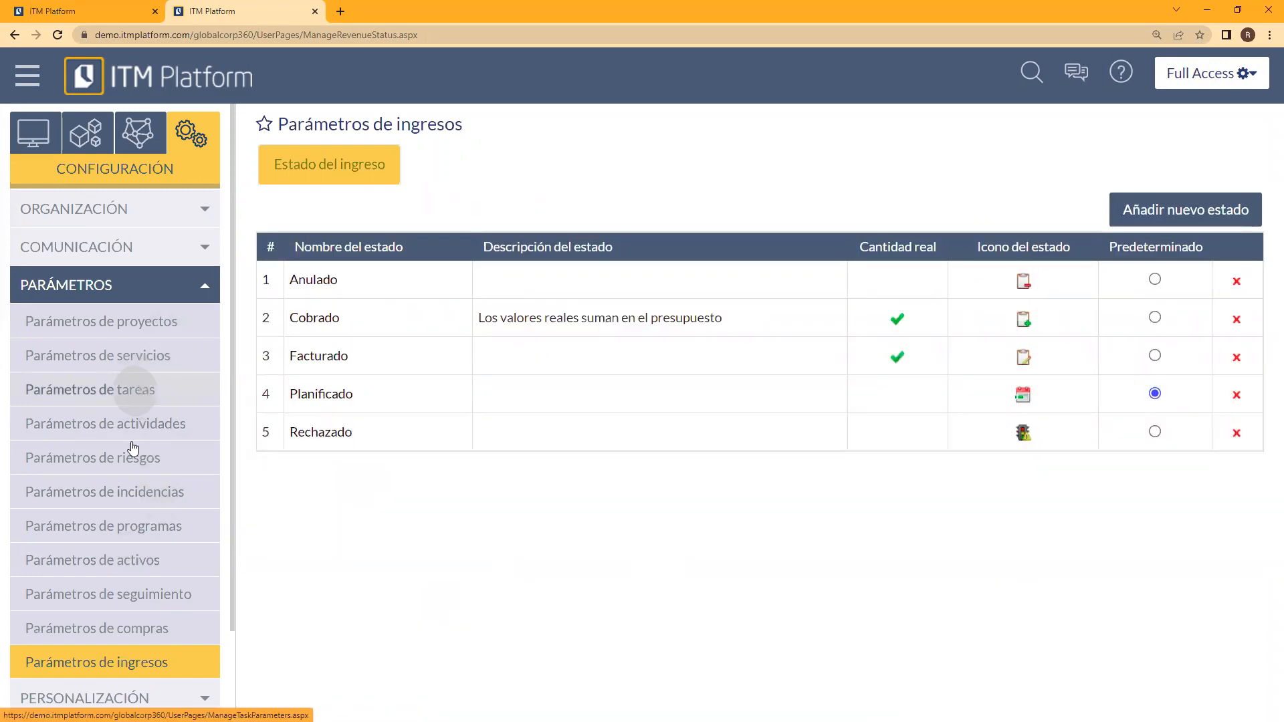
Step: Review the risk parameters: impact, probability and level tables, the risk statuses and the risk types
scroll(124, 538, "down", 2)
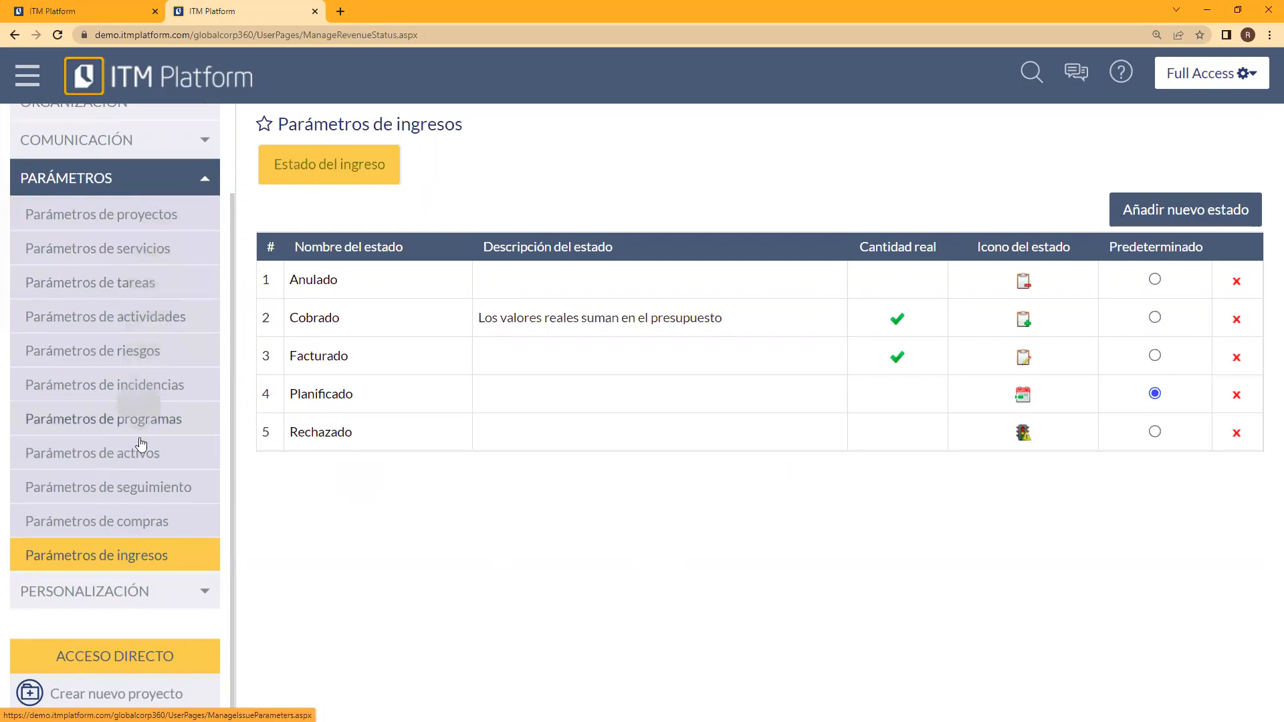
left_click(147, 360)
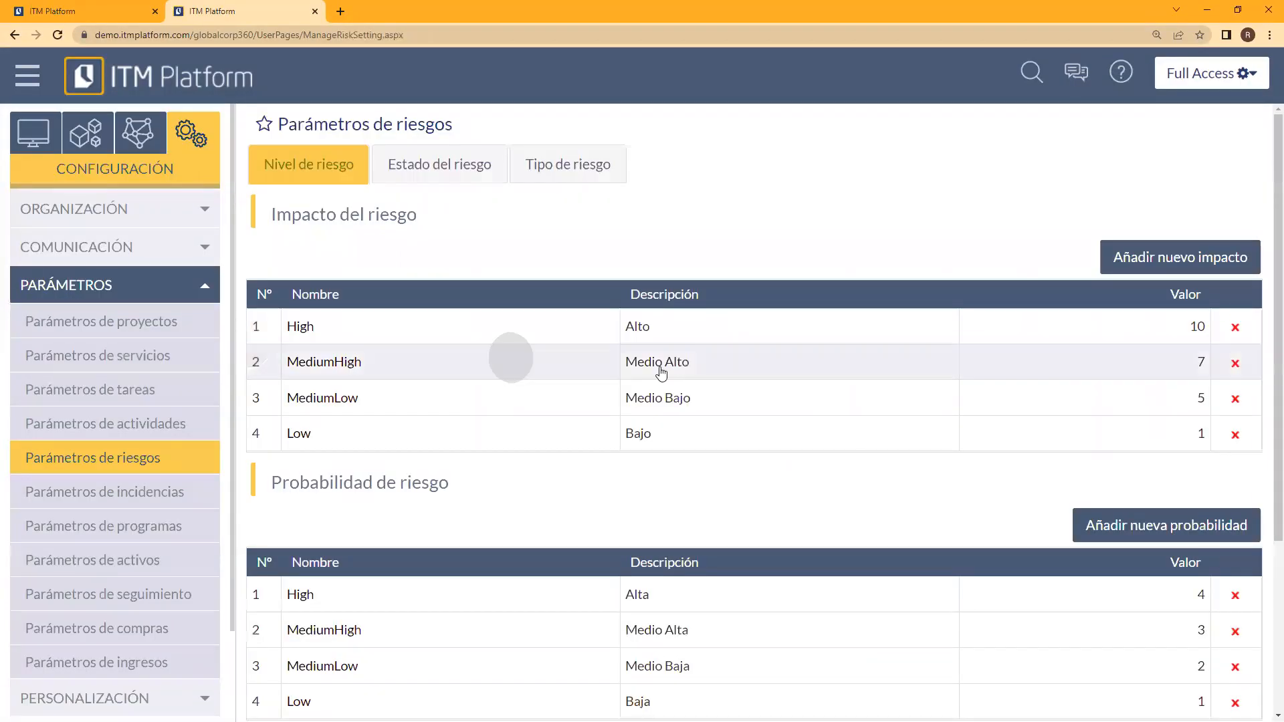
scroll(519, 334, "down", 4)
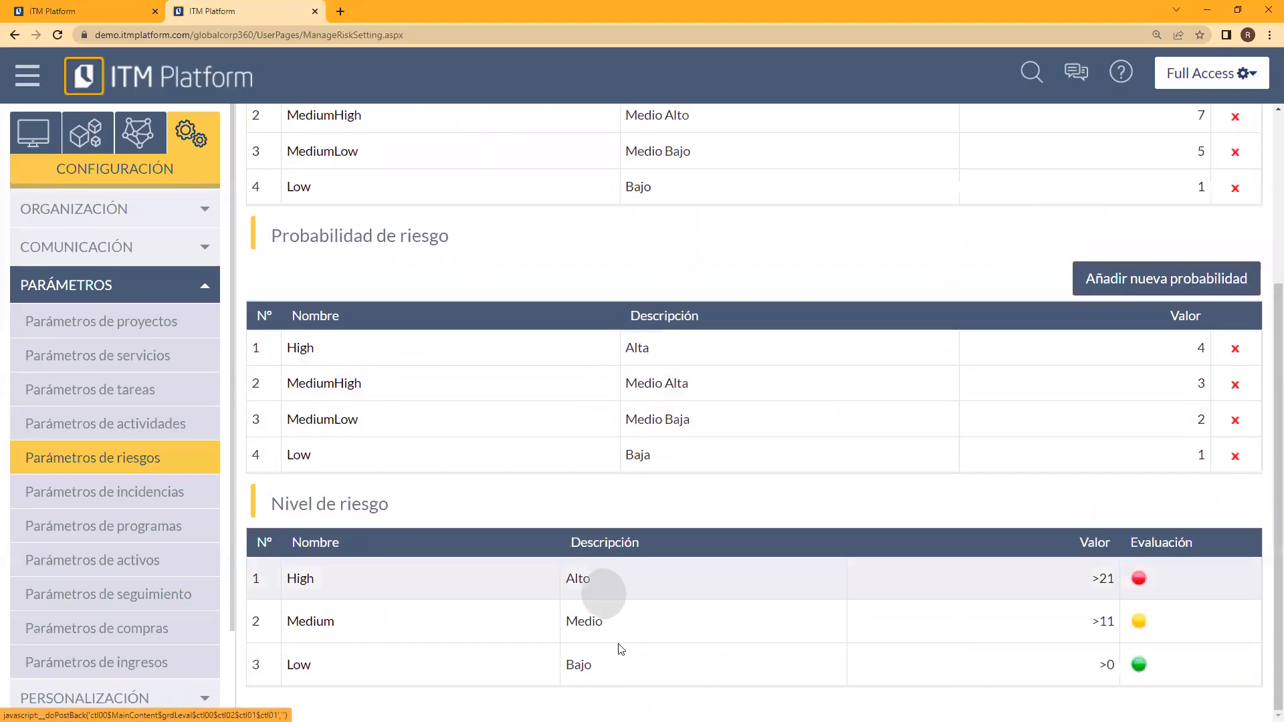
scroll(565, 624, "up", 1)
scroll(566, 622, "up", 3)
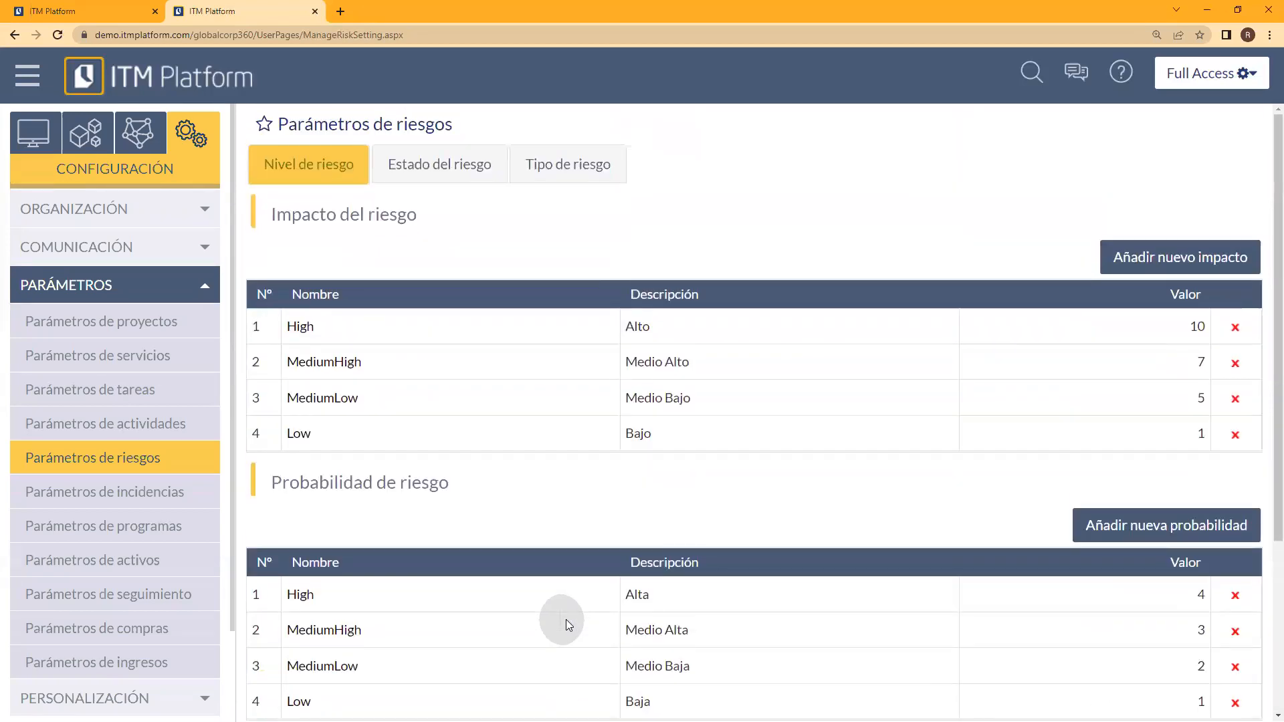
left_click(484, 172)
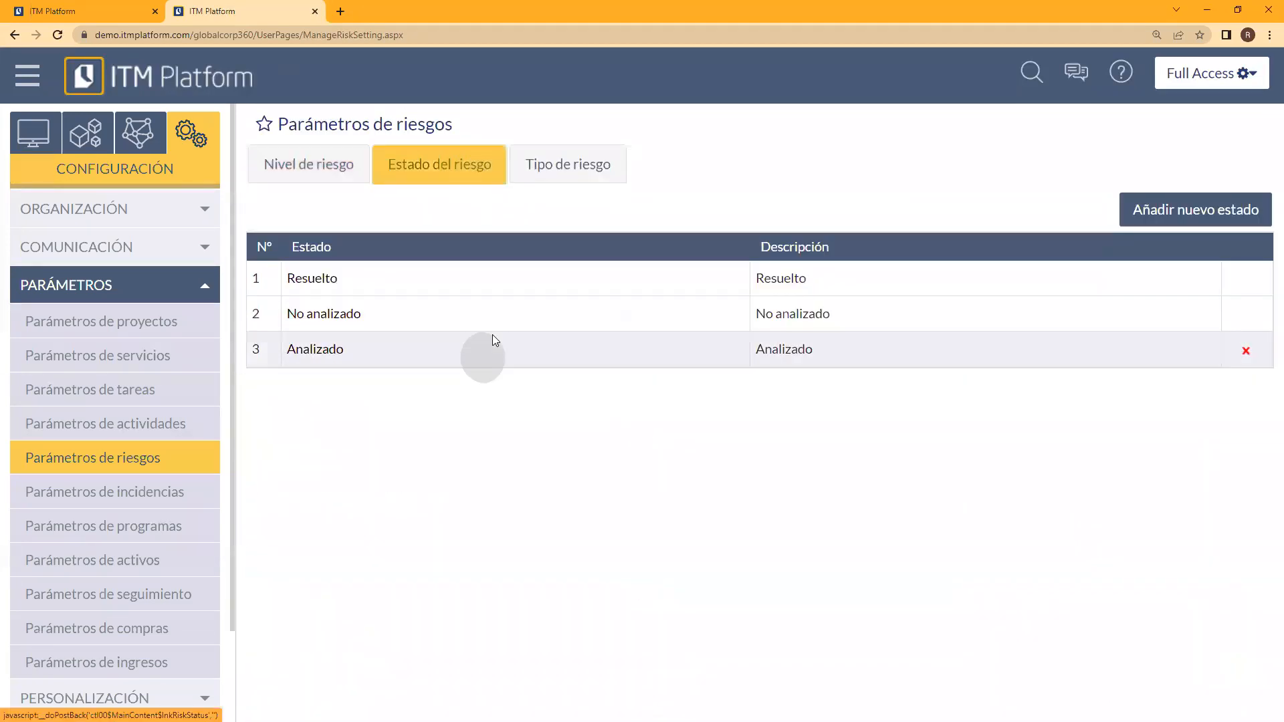
left_click(552, 175)
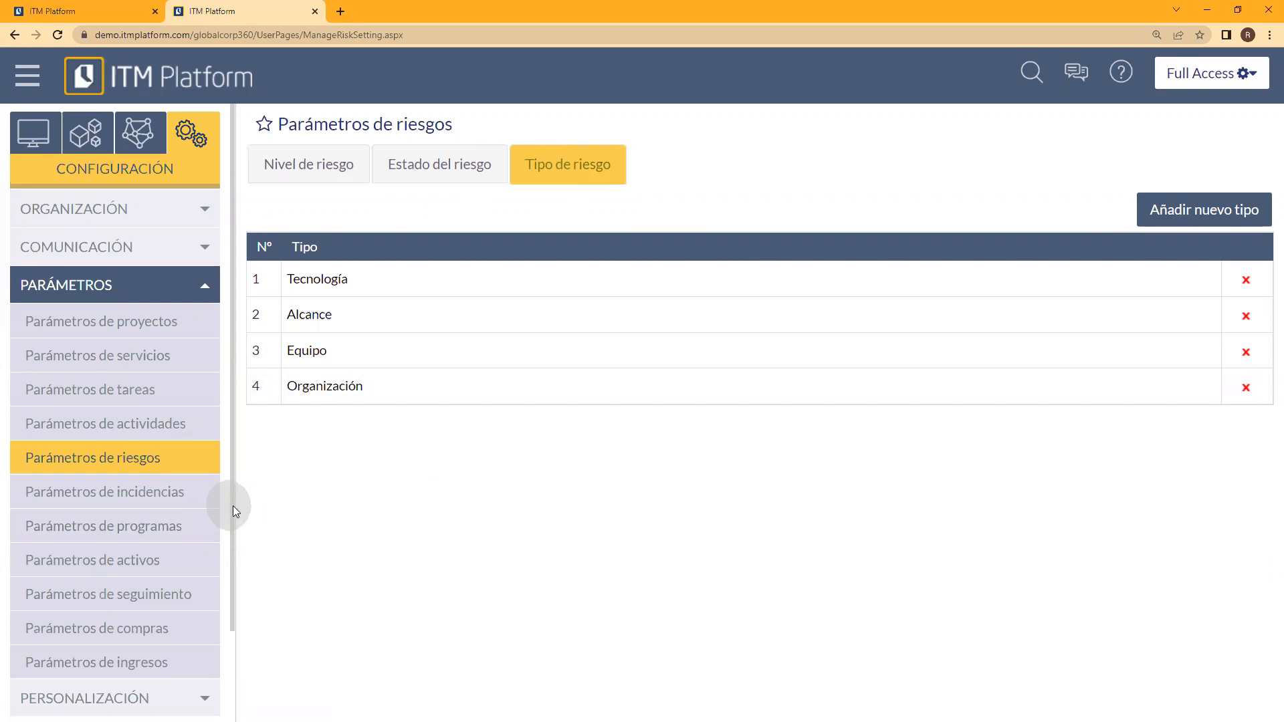
Step: Open Campos Personalizables under Personalización and list the custom fields for the Proyectos entity
scroll(233, 506, "down", 2)
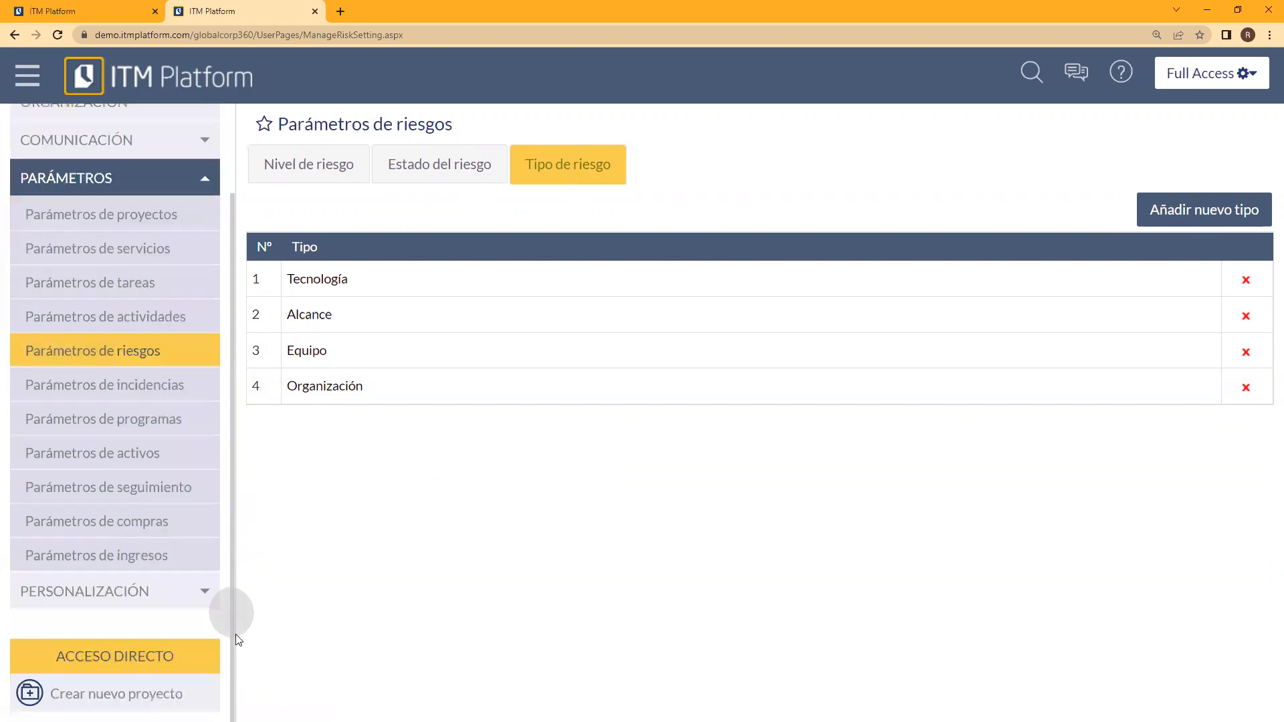
left_click(161, 594)
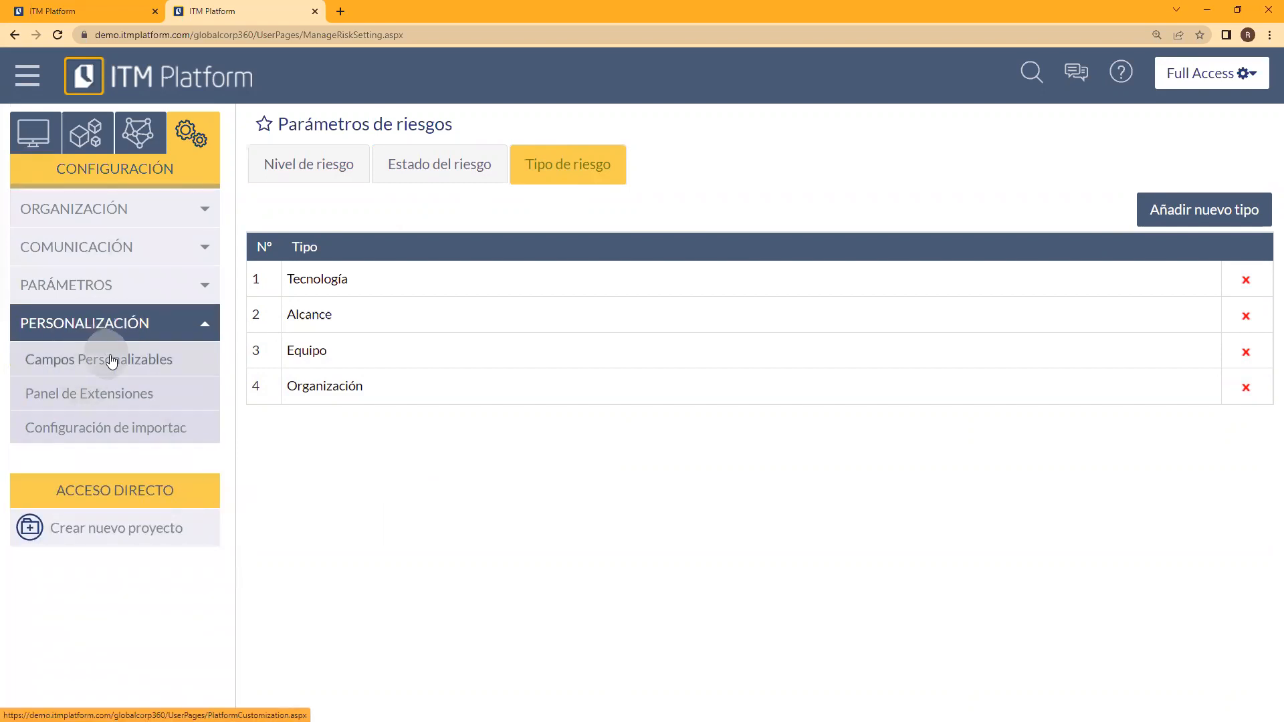
left_click(81, 366)
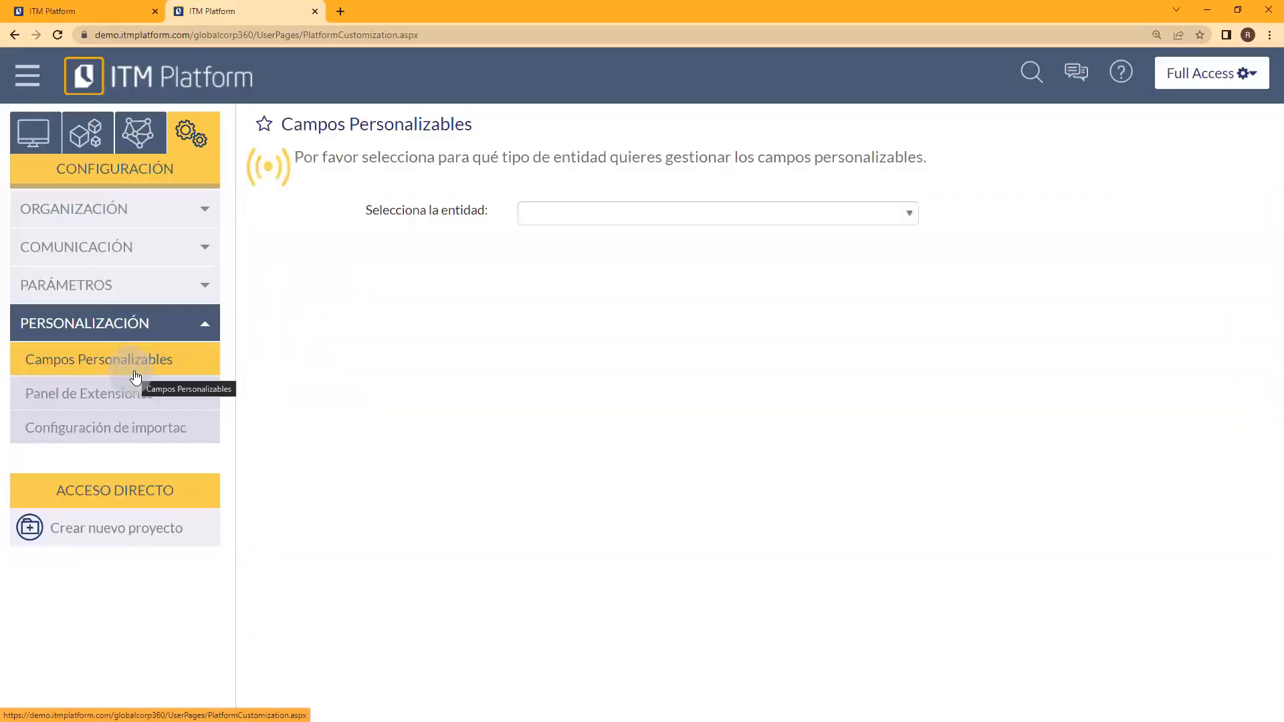
left_click(907, 216)
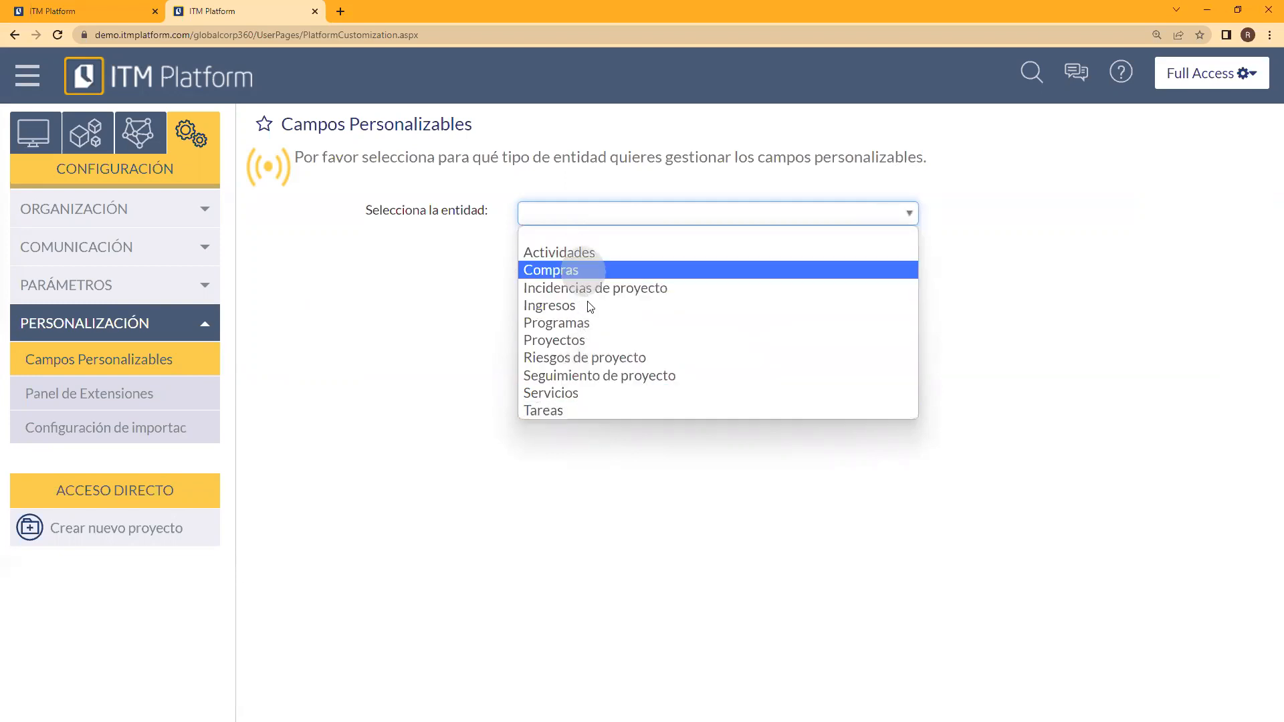
left_click(567, 341)
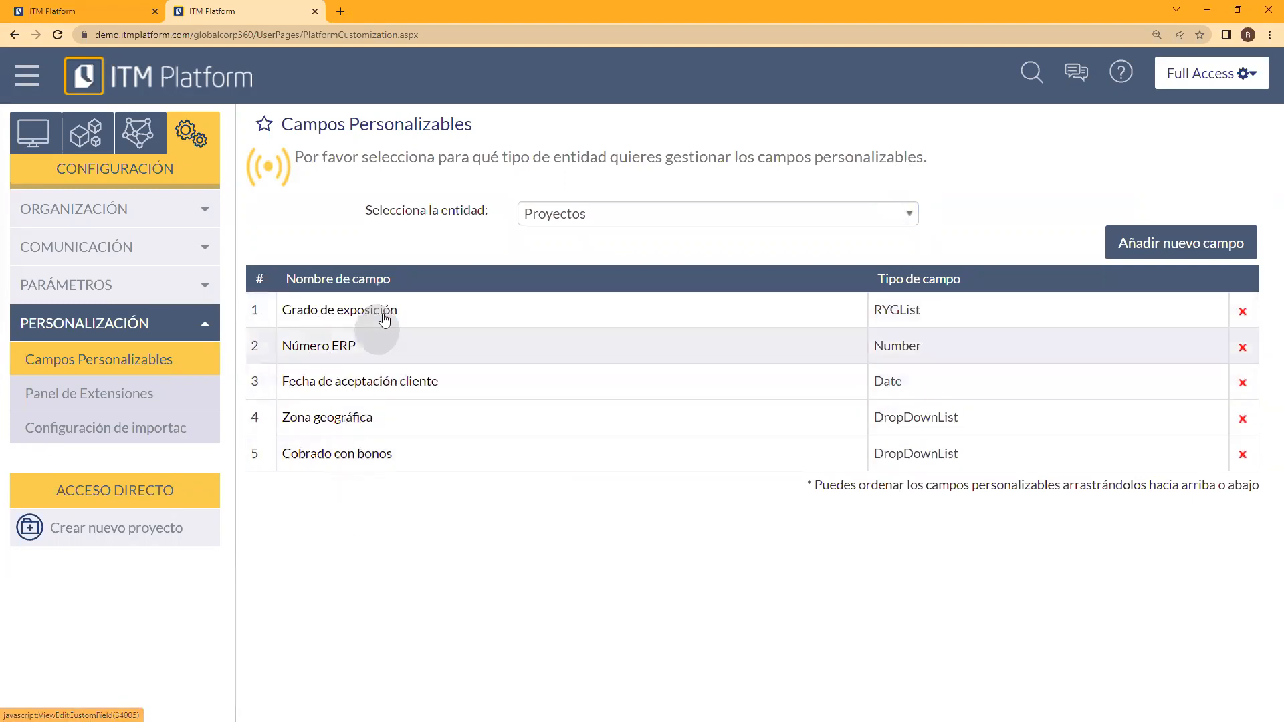
Step: Open the form for a new Proyectos custom field and examine the available field types without choosing one
left_click(1196, 248)
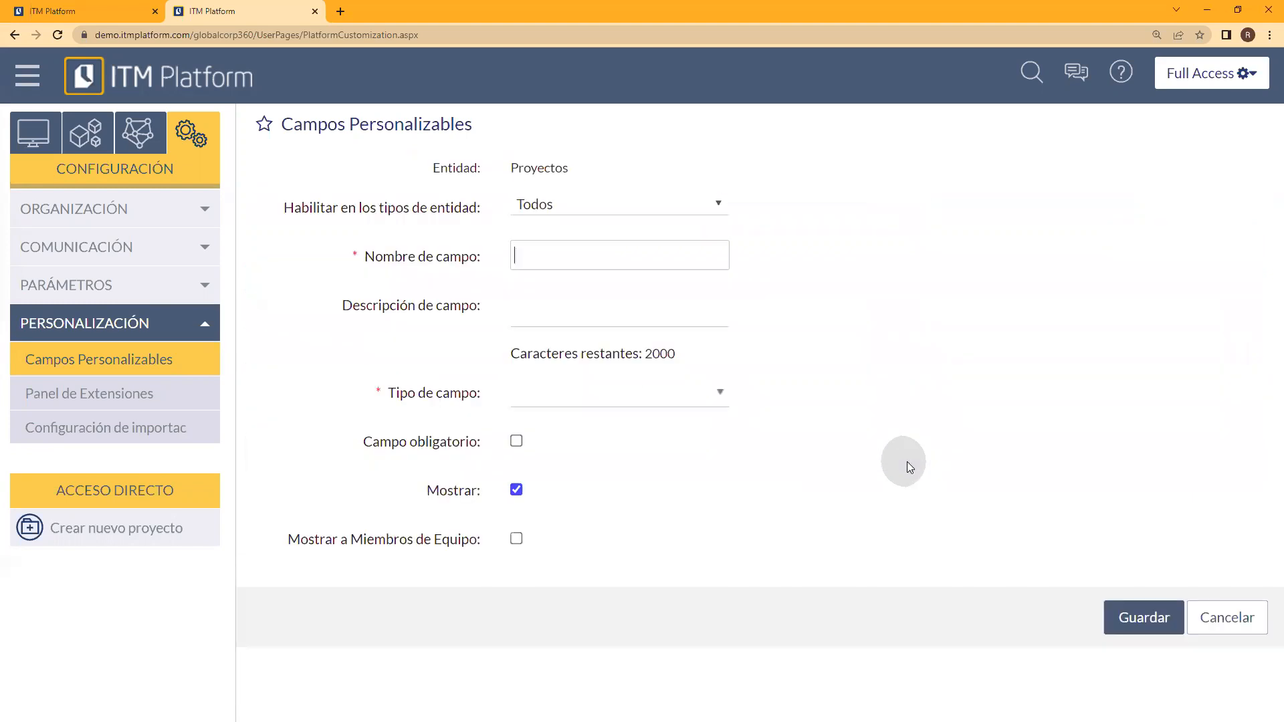
left_click(708, 395)
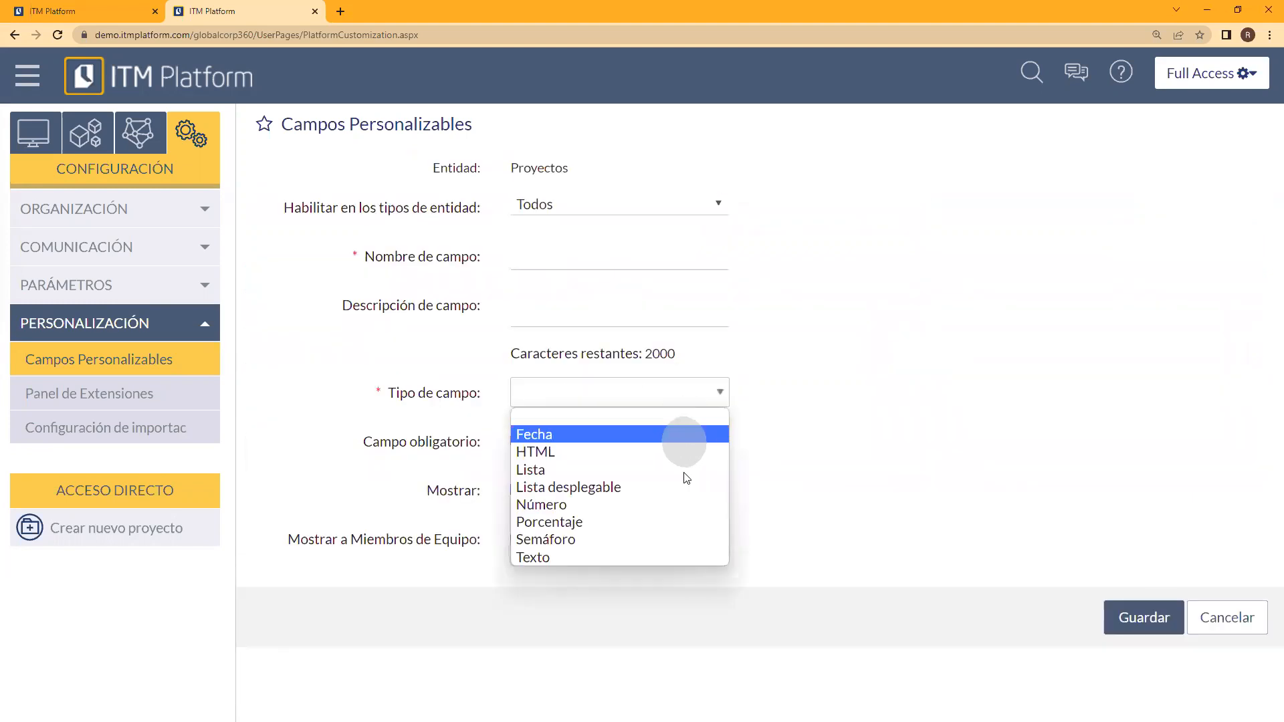
left_click(833, 438)
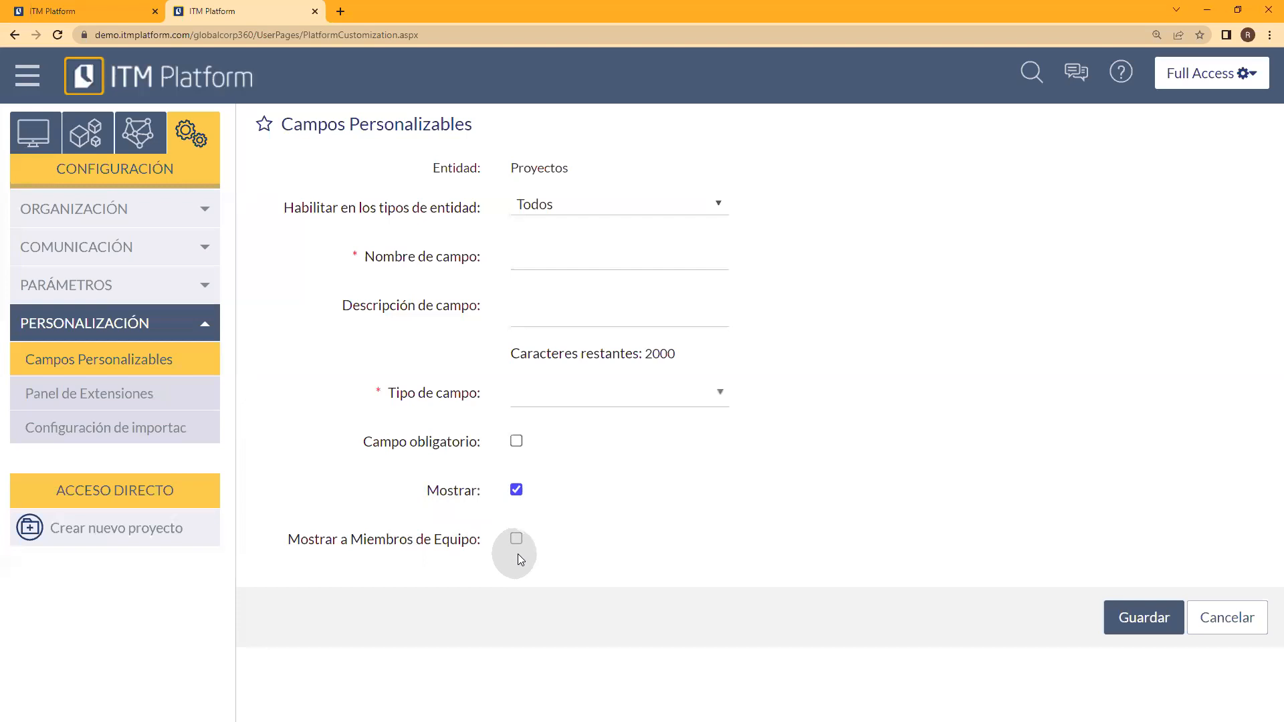
Step: Cancel the new Proyectos custom field and show the Organización entries of the configuration
left_click(1223, 618)
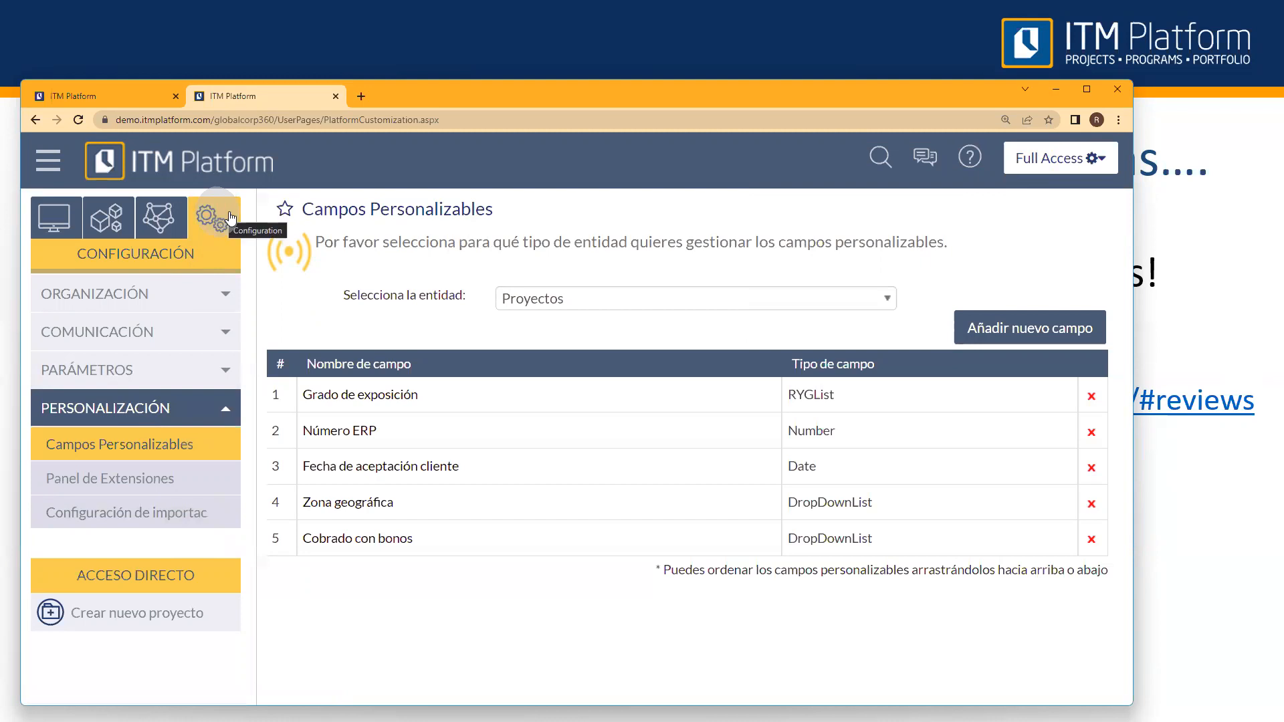
left_click(215, 292)
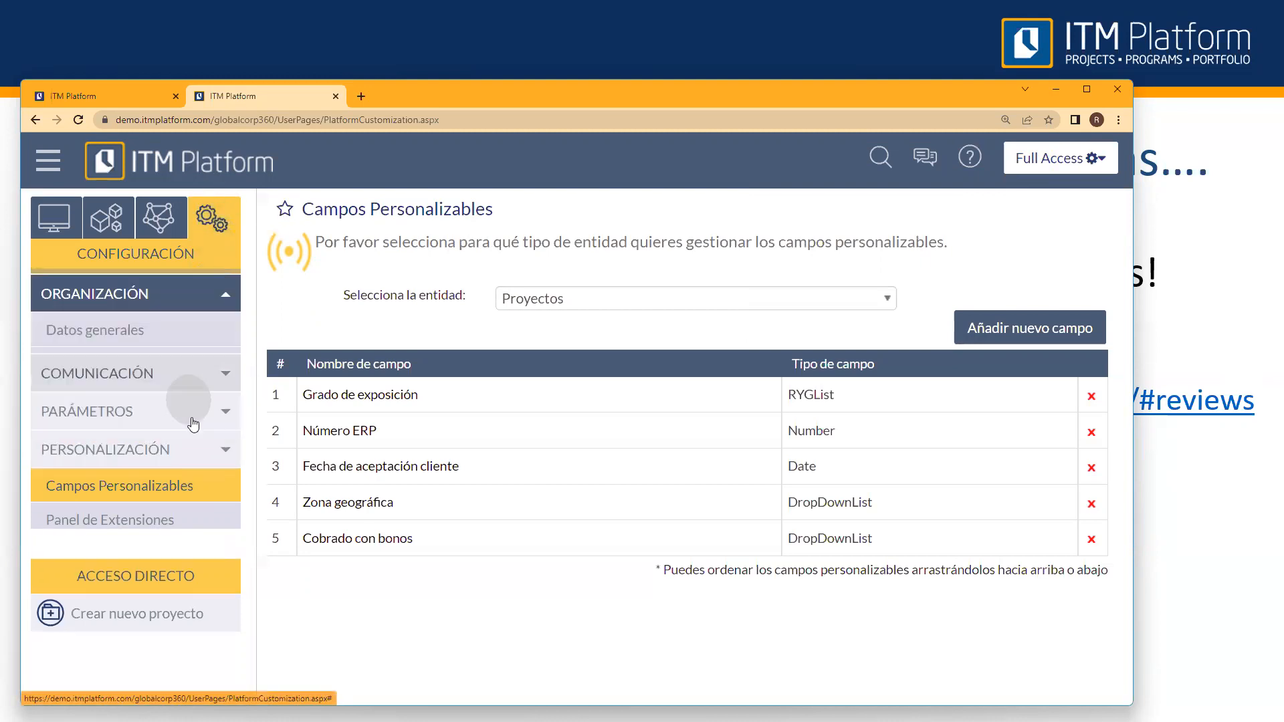
Step: Go to the Organización area and view the organization's calendars under Gestión de usuarios
left_click(167, 227)
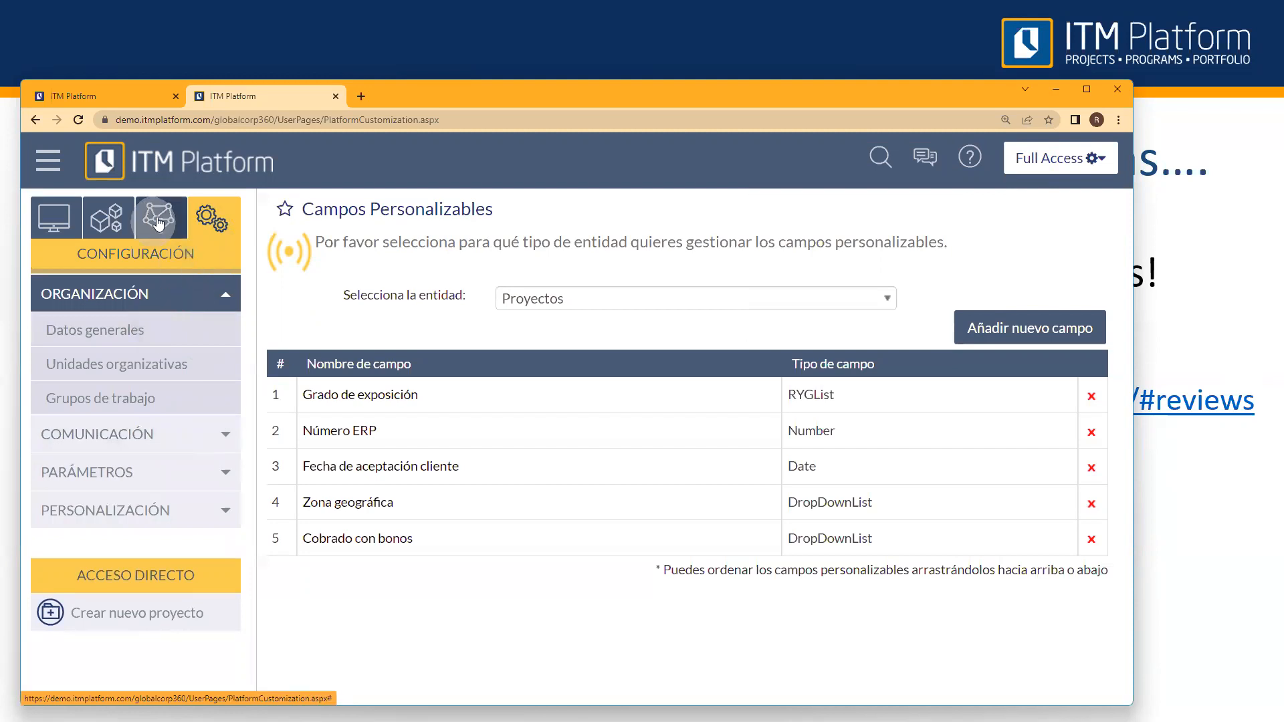
left_click(179, 292)
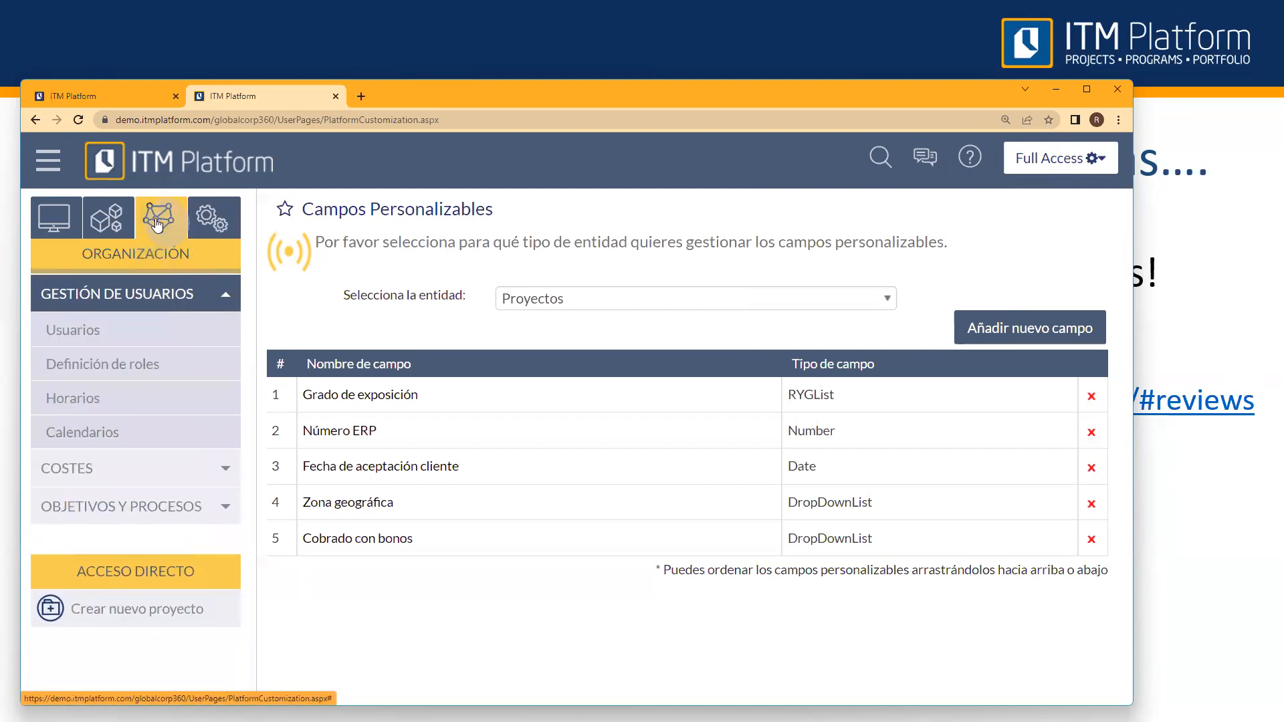
left_click(147, 344)
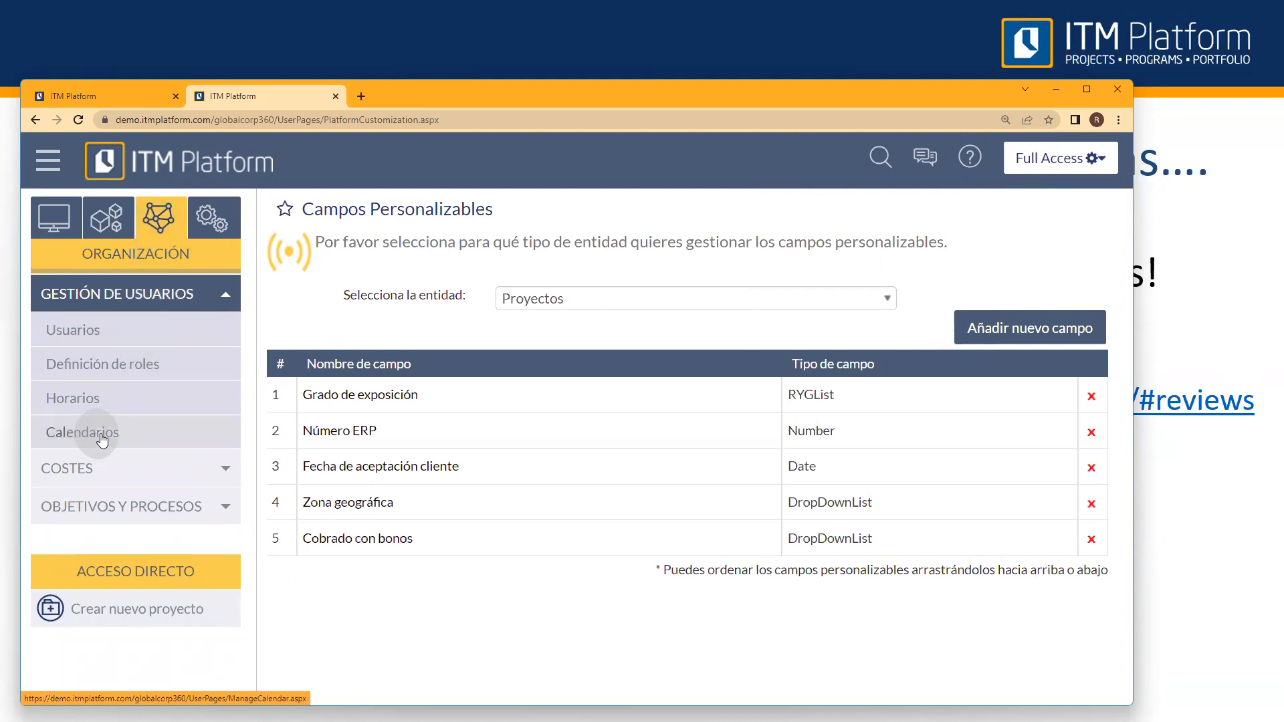
left_click(128, 433)
left_click(642, 194)
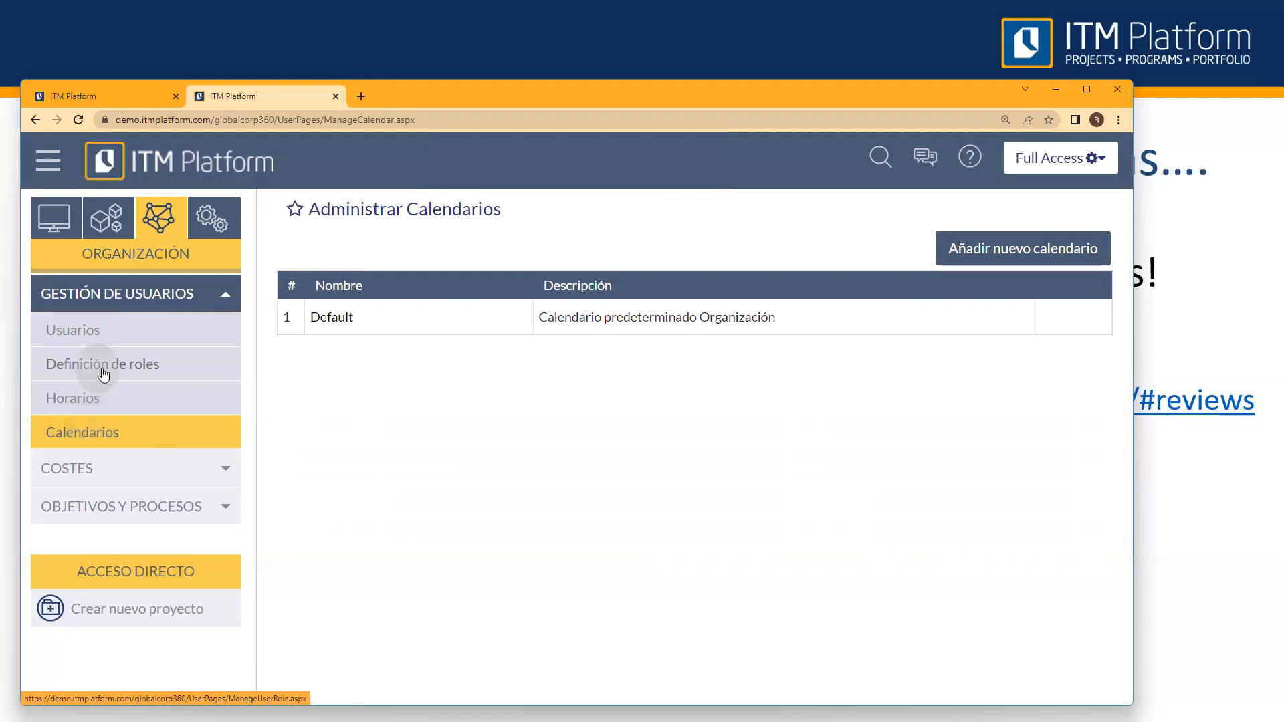
Step: Examine the menu permissions of the Full Access role in Definición de roles, then return to the presentation slide
left_click(67, 364)
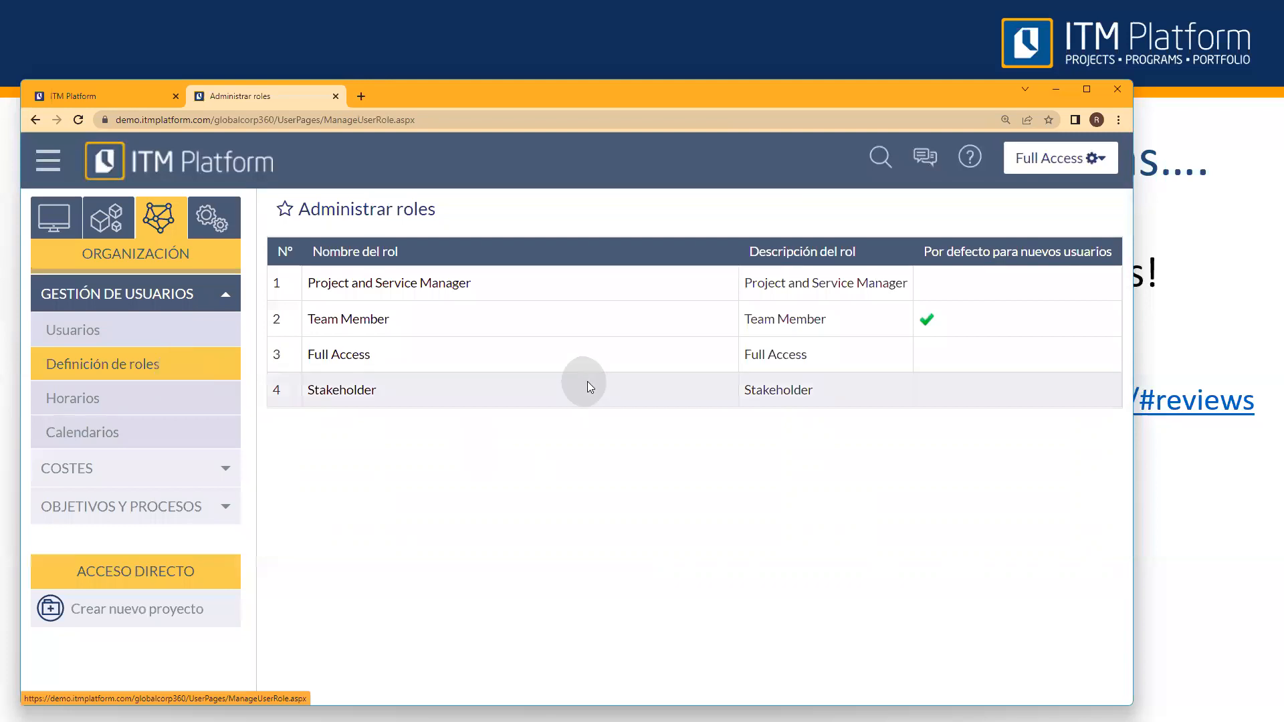
left_click(354, 357)
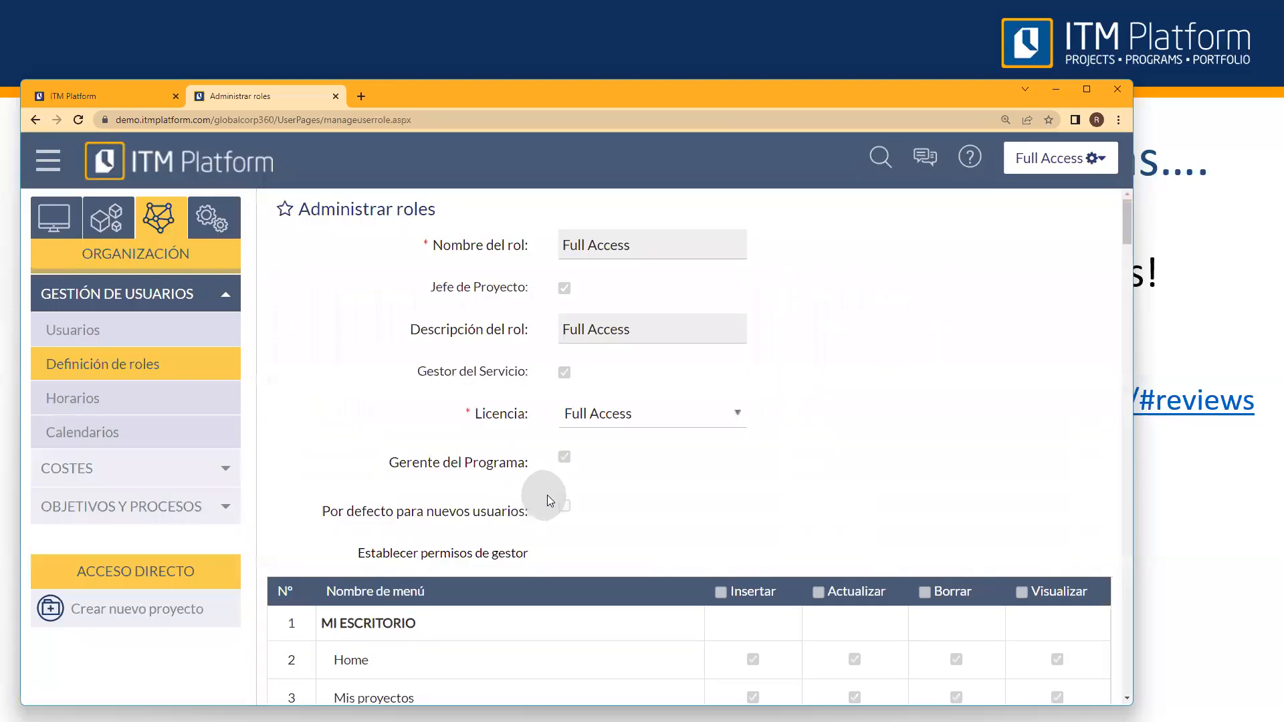
scroll(547, 495, "down", 8)
scroll(560, 514, "down", 6)
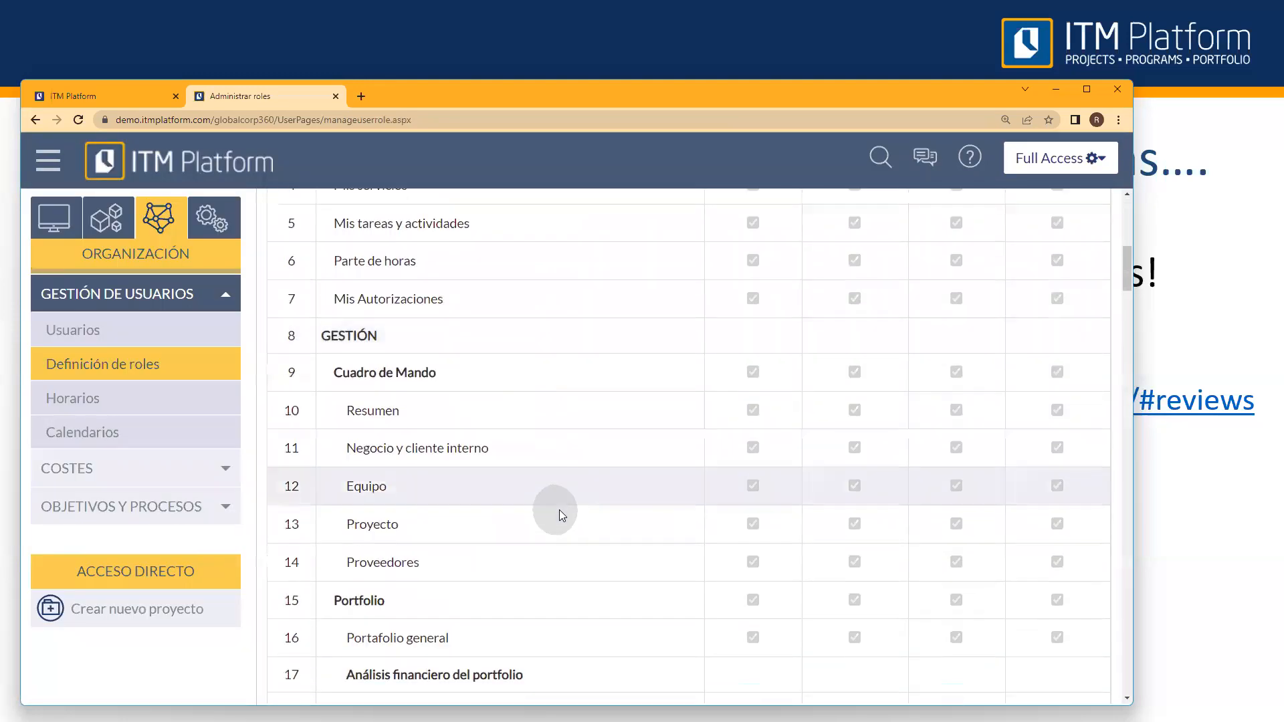
scroll(559, 511, "down", 9)
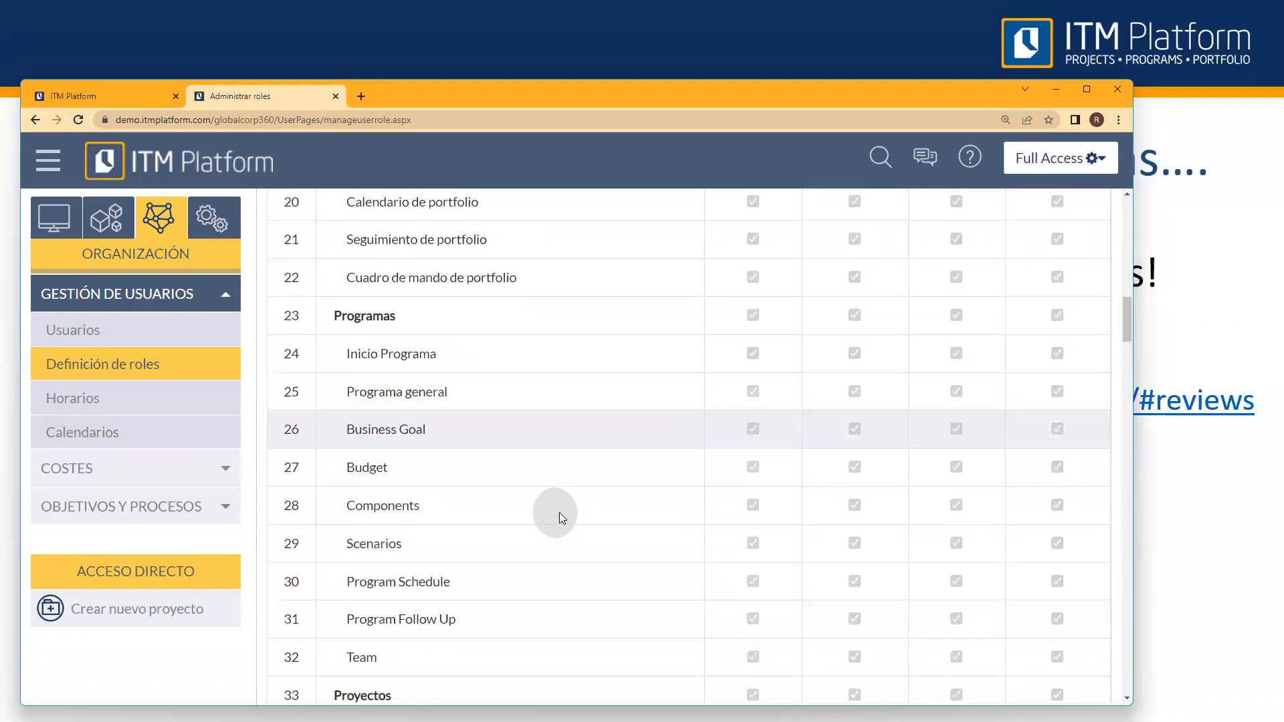
scroll(558, 516, "down", 5)
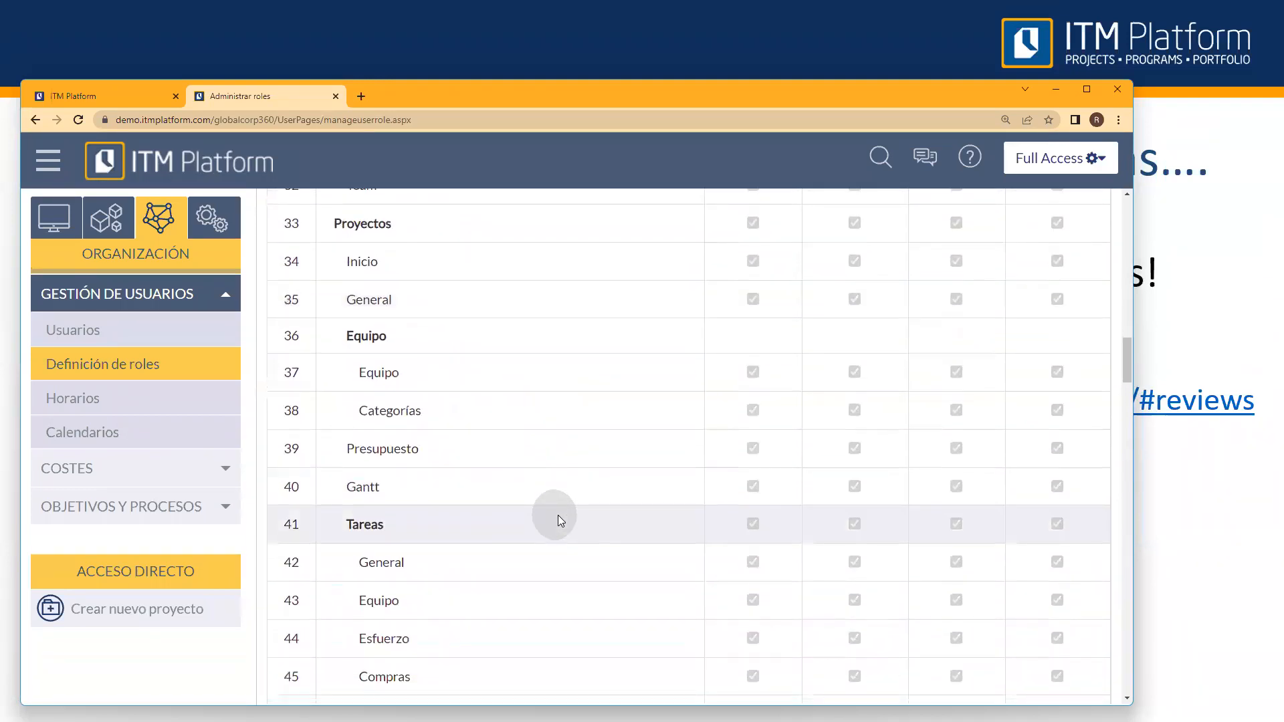
scroll(558, 506, "down", 9)
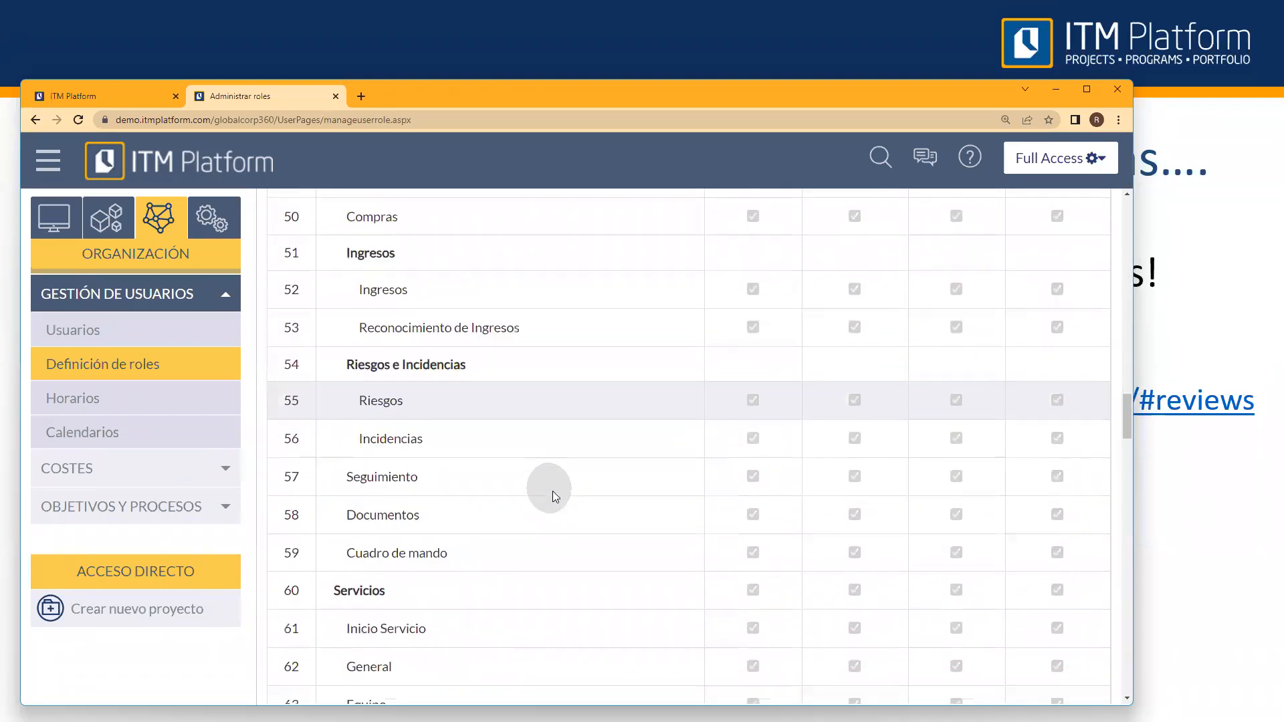
scroll(552, 497, "down", 9)
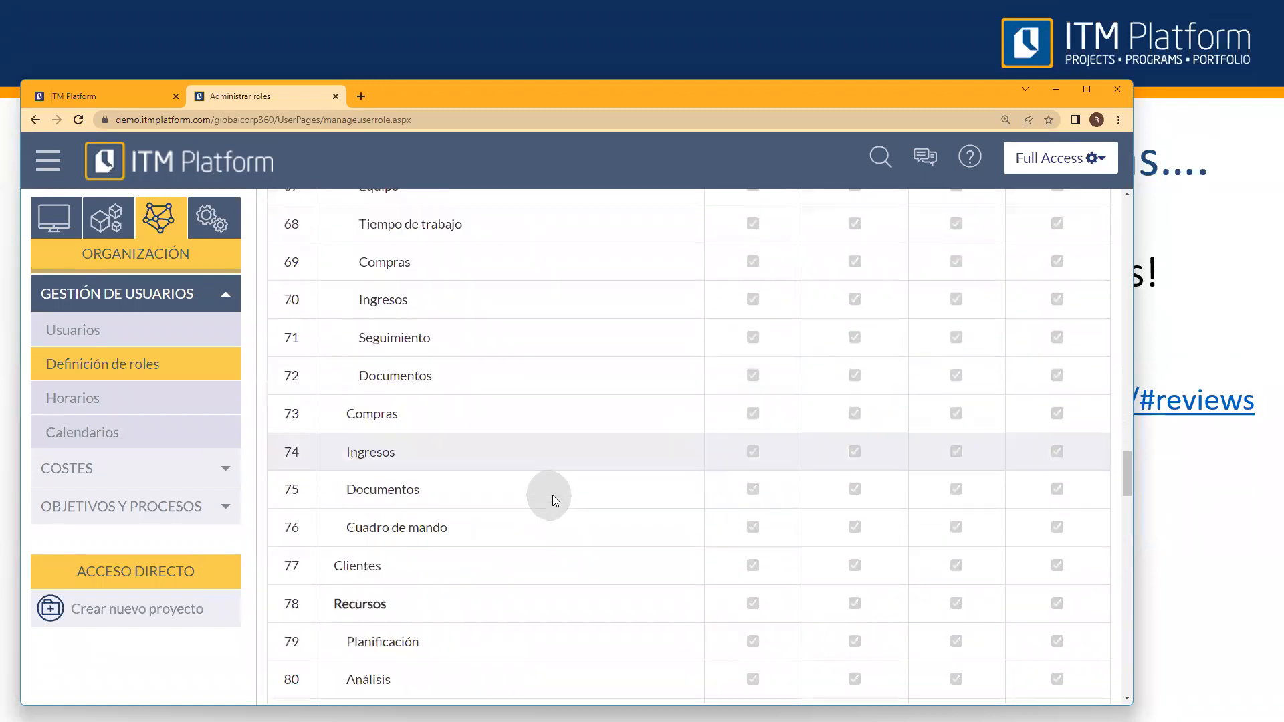
scroll(553, 508, "down", 5)
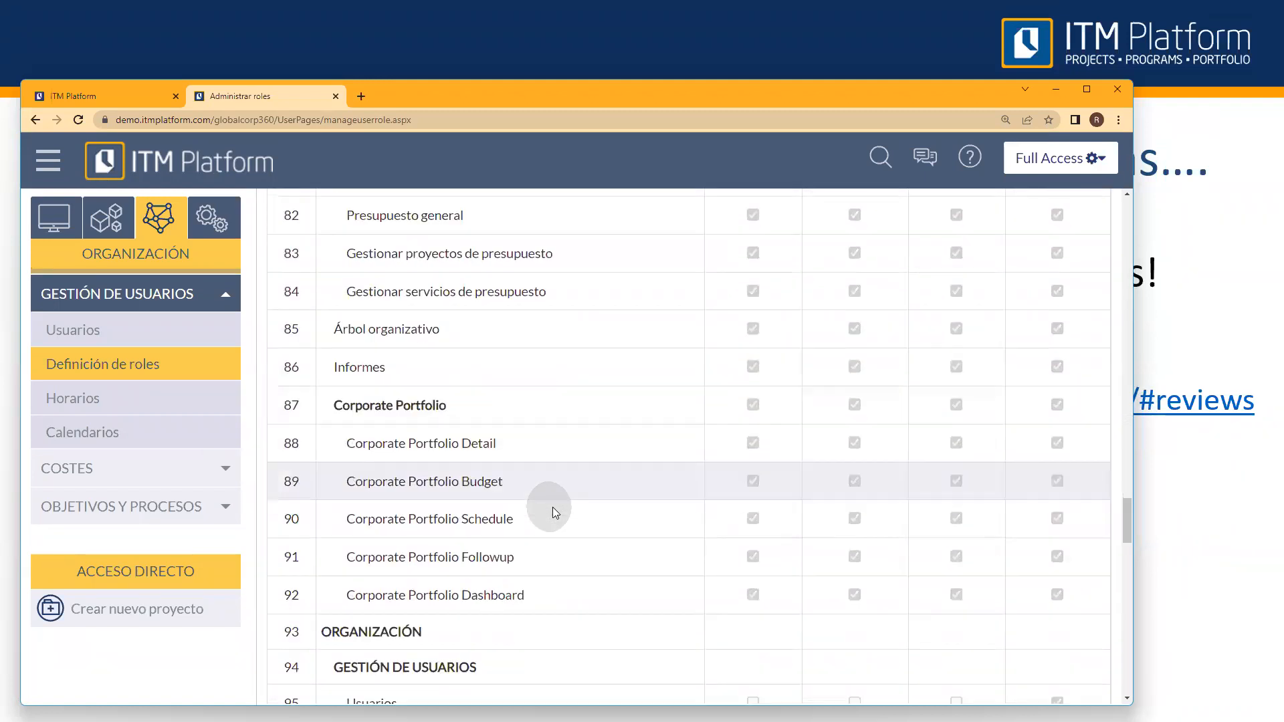
scroll(535, 515, "down", 2)
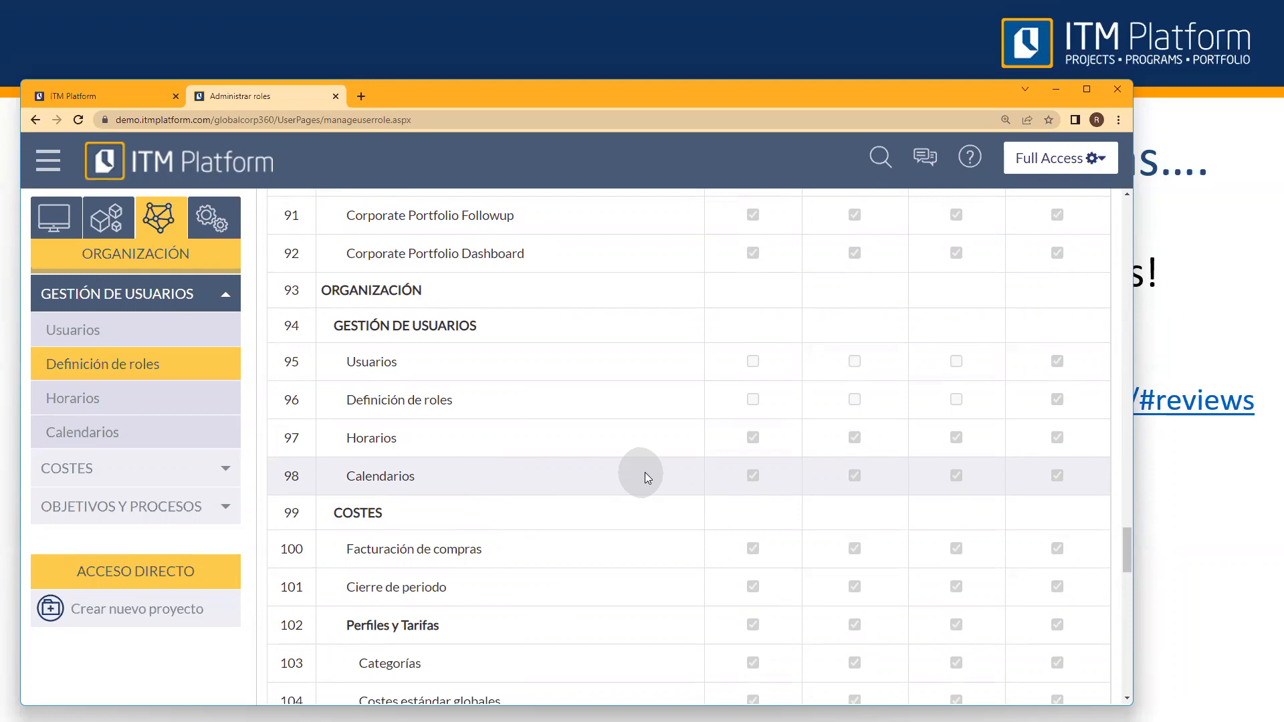
key("alt+Tab")
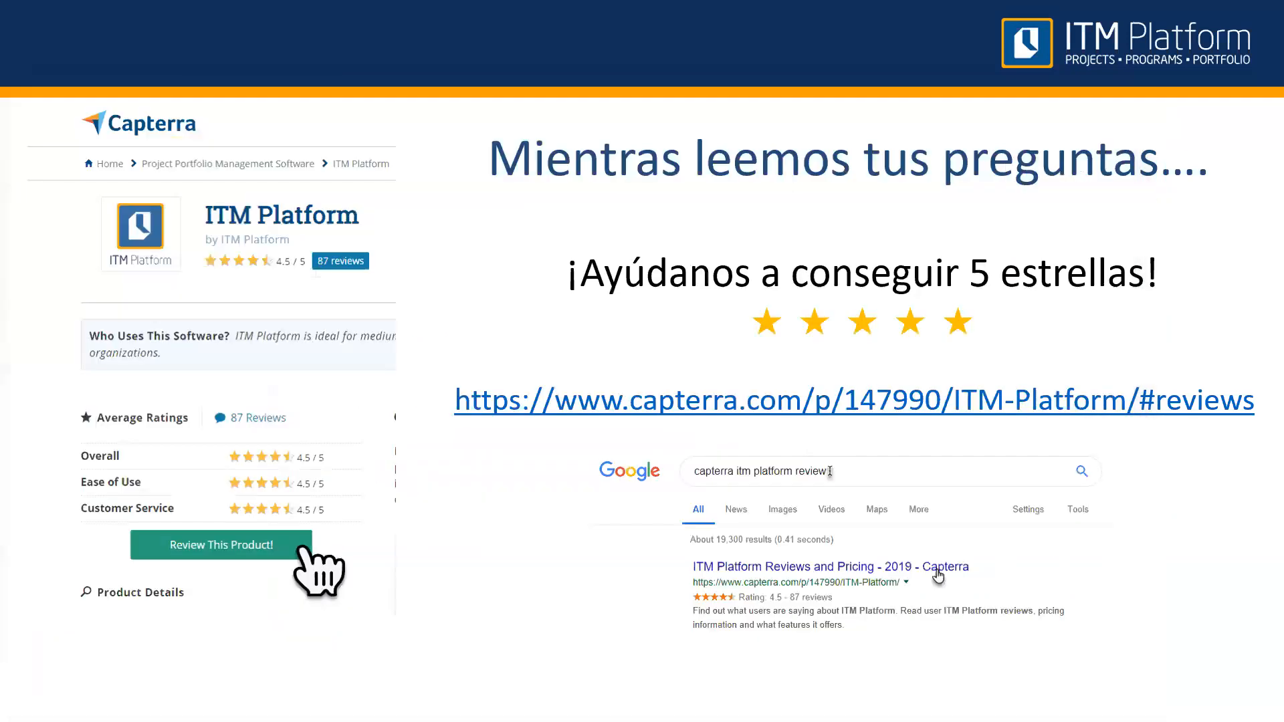